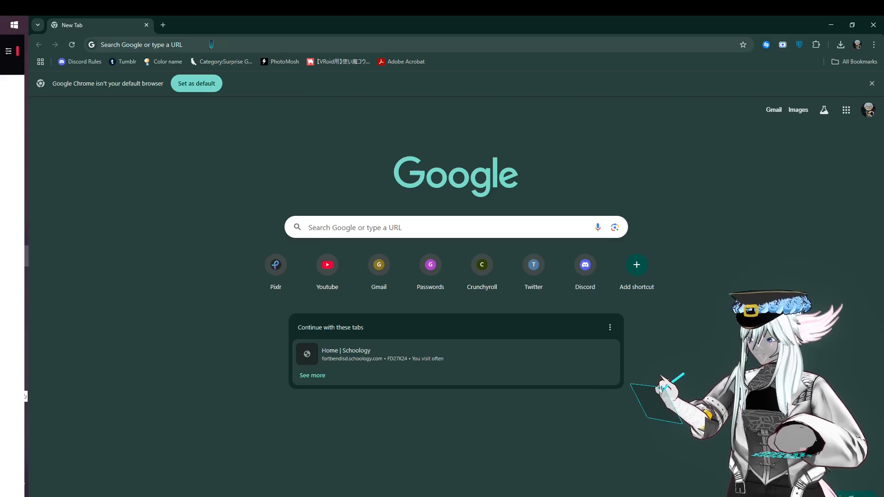
Search the web for "vroid" and open the VRoid Studio site from the results
click(211, 44)
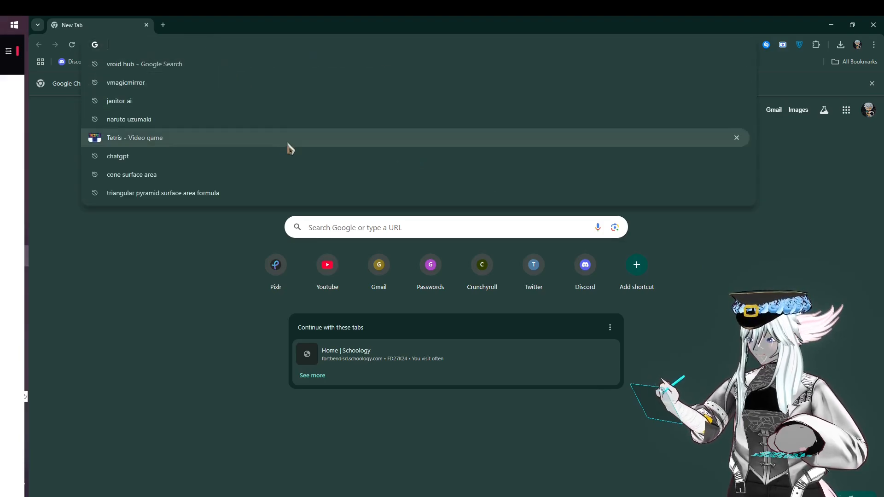
text(vroi)
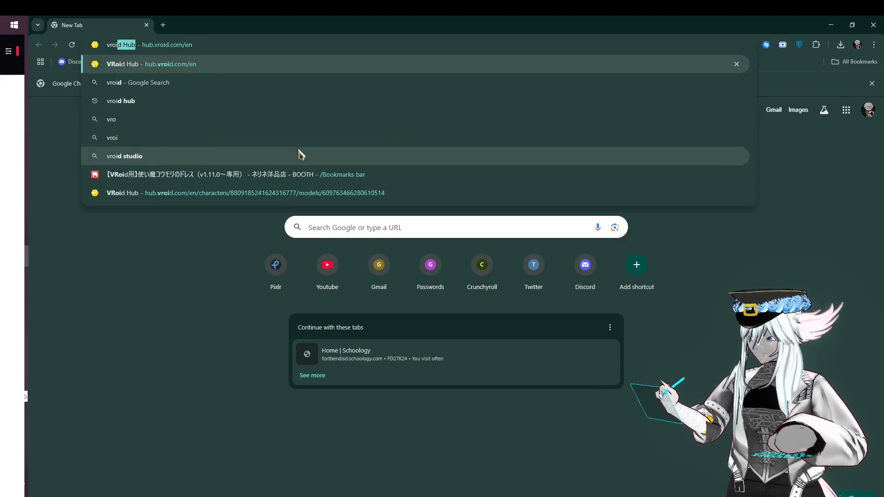
text(d)
key(Return)
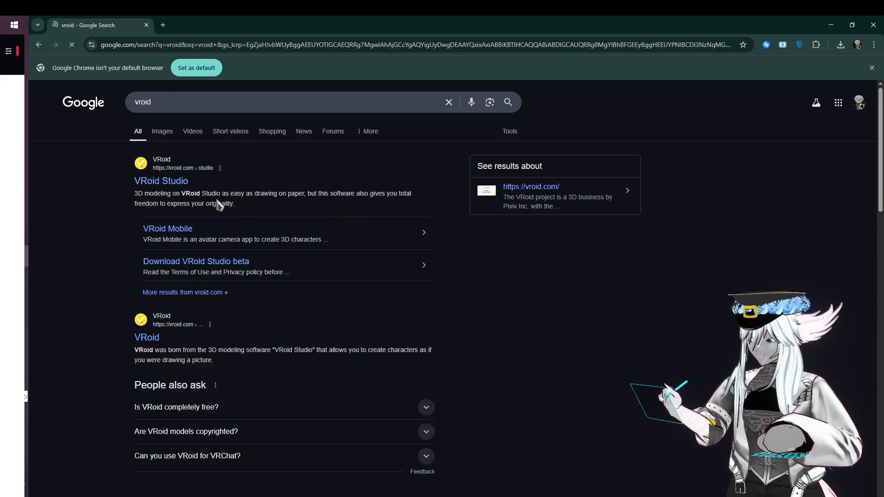
click(172, 183)
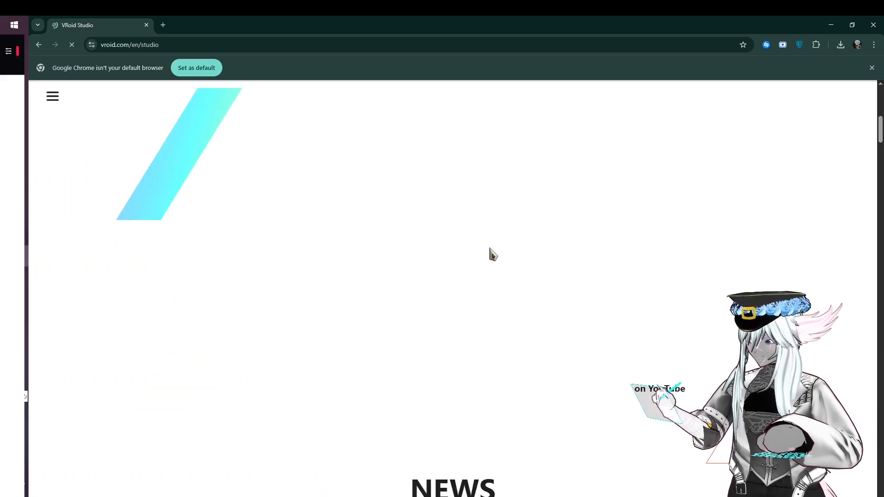
Review the VRoid Studio download options, including the Windows and macOS installers and the list of past versions
scroll(490, 253, down, 15)
scroll(489, 253, down, 15)
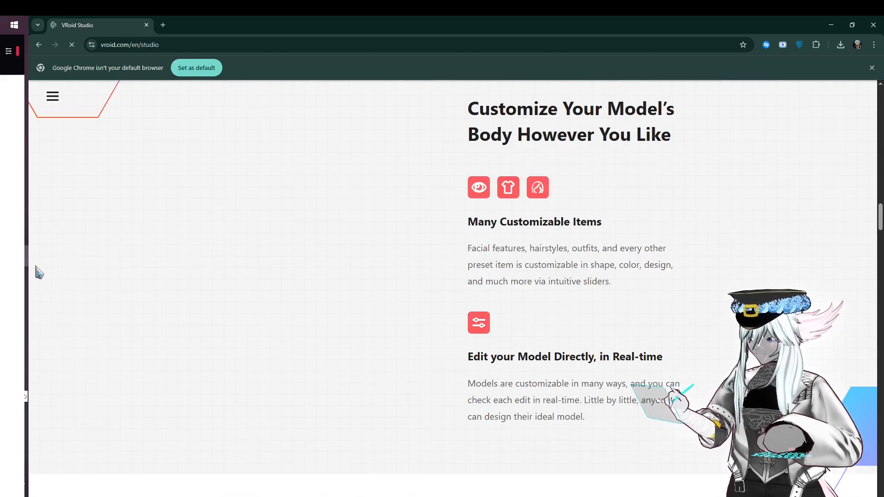
scroll(352, 265, down, 15)
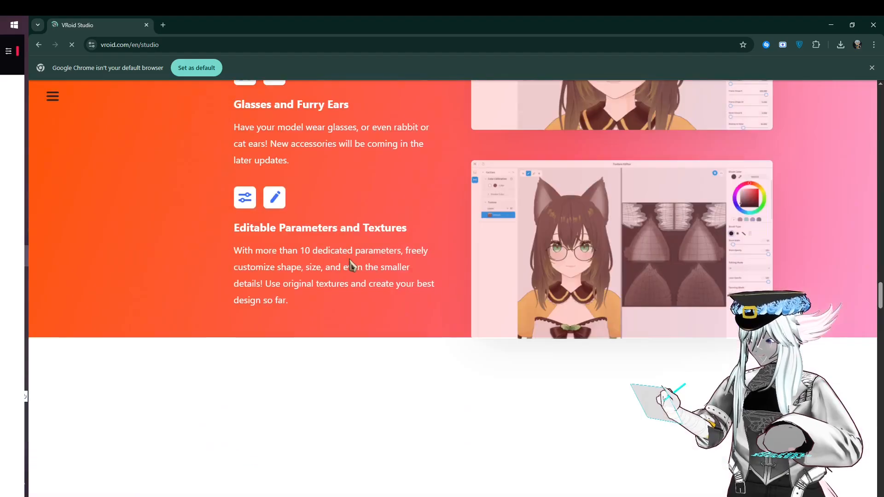
scroll(349, 265, down, 5)
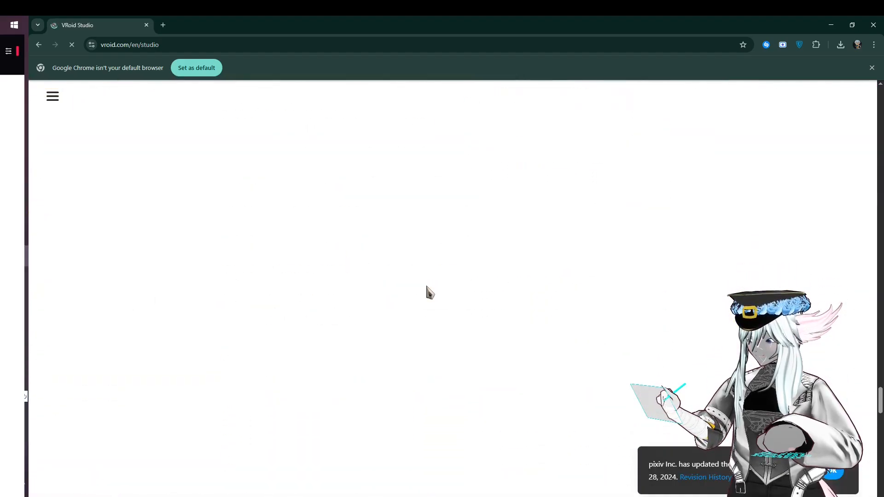
scroll(449, 311, down, 10)
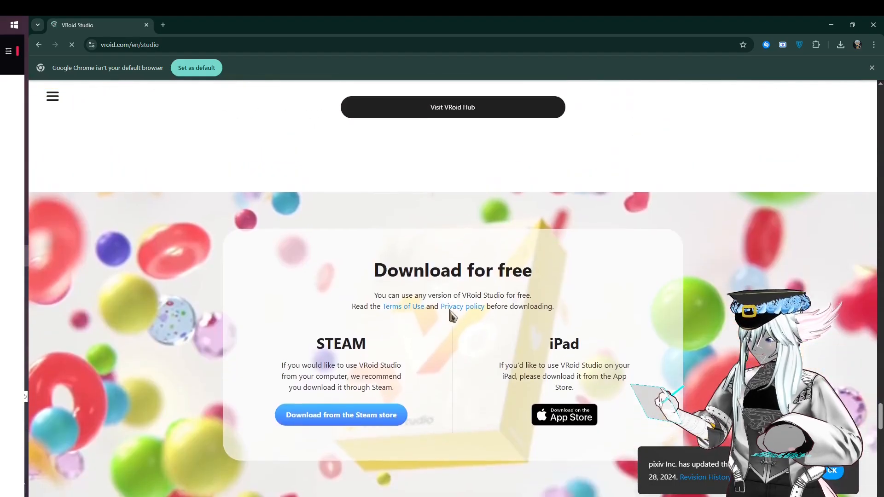
scroll(435, 295, up, 7)
scroll(431, 277, down, 10)
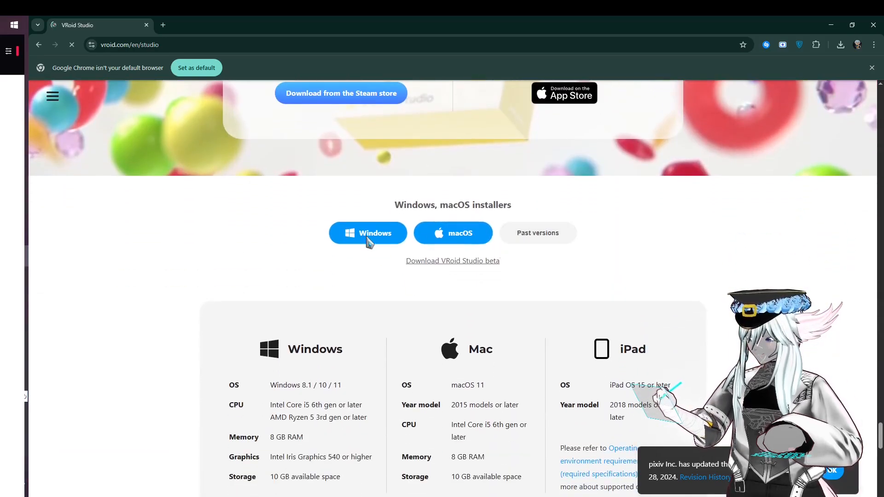
click(548, 241)
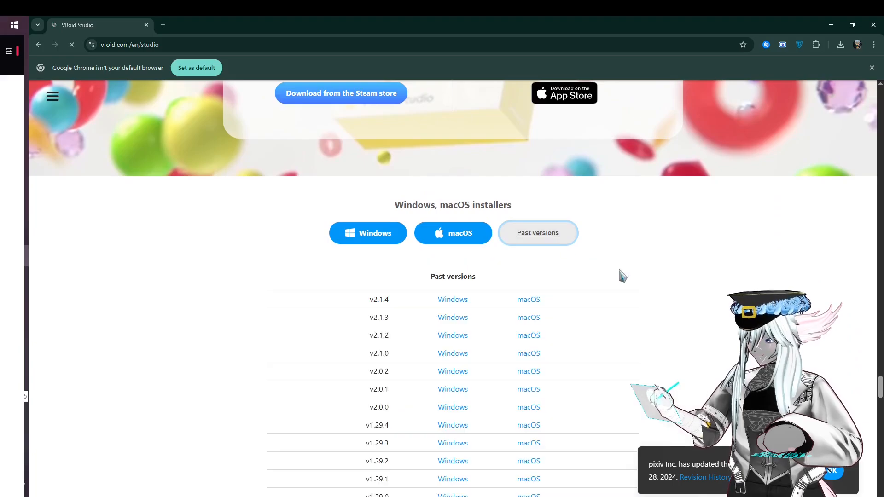
scroll(466, 306, down, 10)
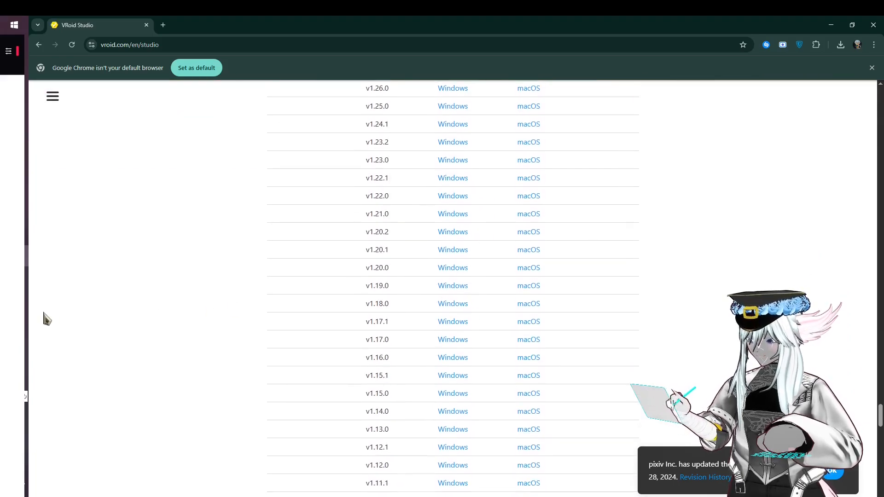
Switch to VRoid Studio and create a new model from the Fem base
click(16, 235)
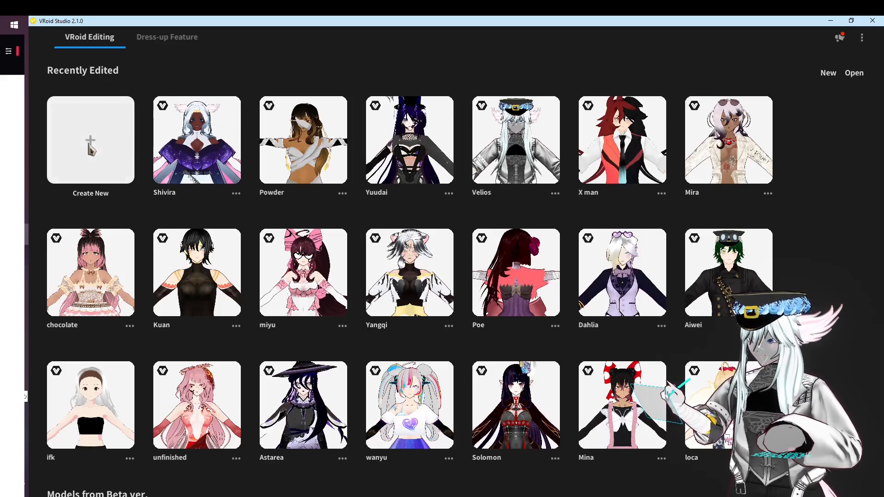
scroll(93, 148, down, 2)
scroll(97, 145, up, 2)
click(104, 143)
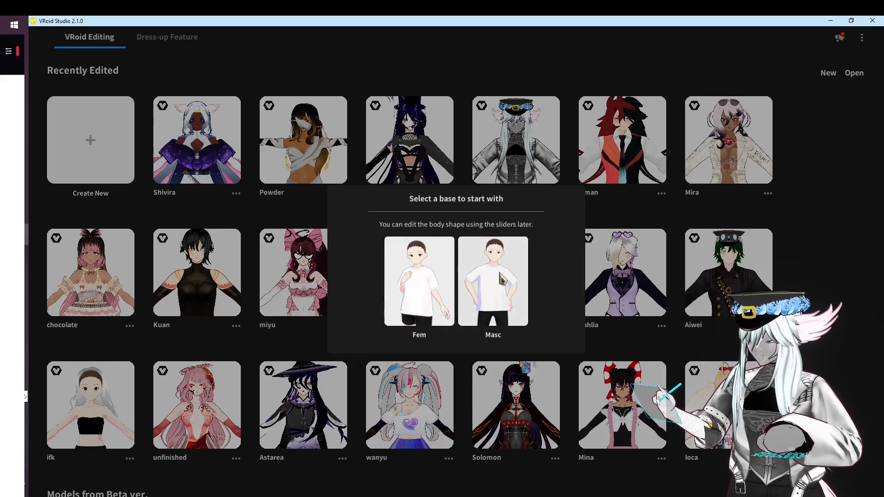
click(429, 309)
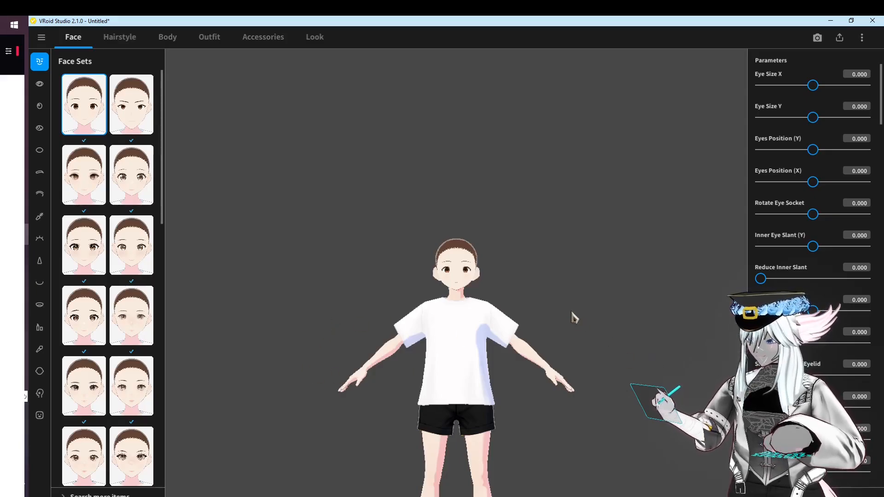
scroll(486, 299, up, 3)
scroll(489, 310, down, 2)
middle_drag(489, 336, 494, 229)
mouse_move(506, 249)
right_down()
mouse_move(498, 270)
mouse_move(515, 261)
right_up()
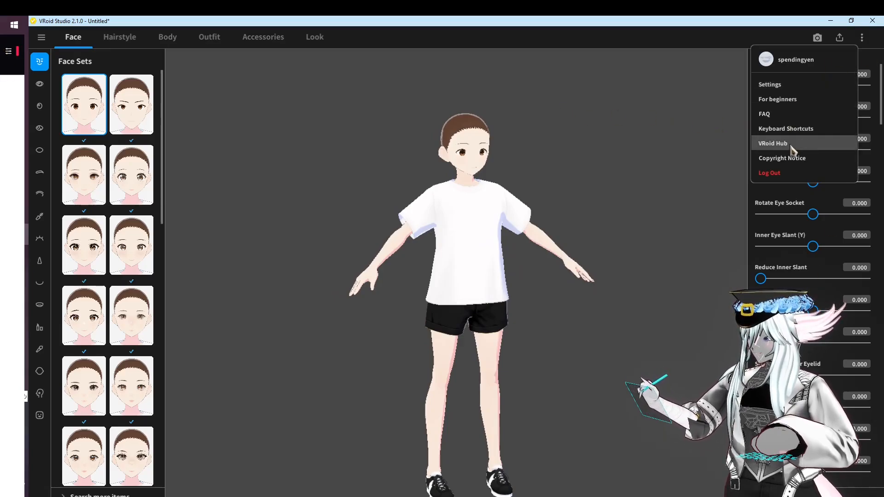
Try the Light theme in the settings, then restore the Dark theme and close the settings
click(784, 86)
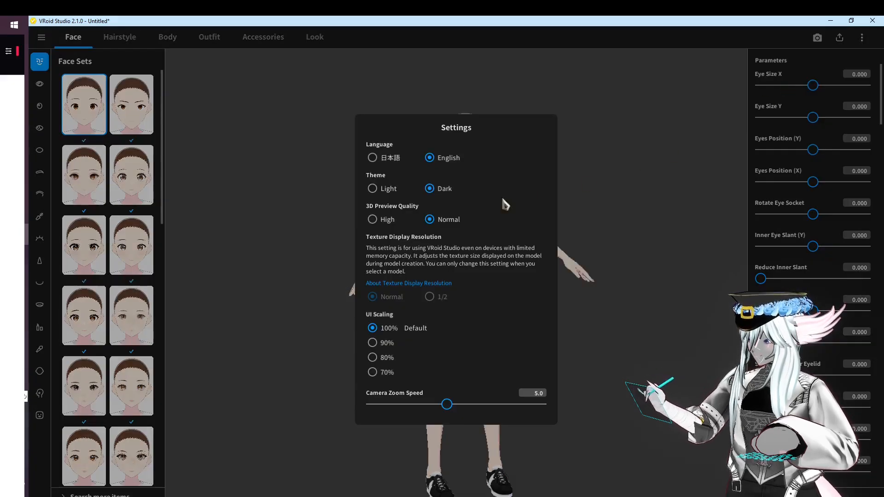
click(387, 192)
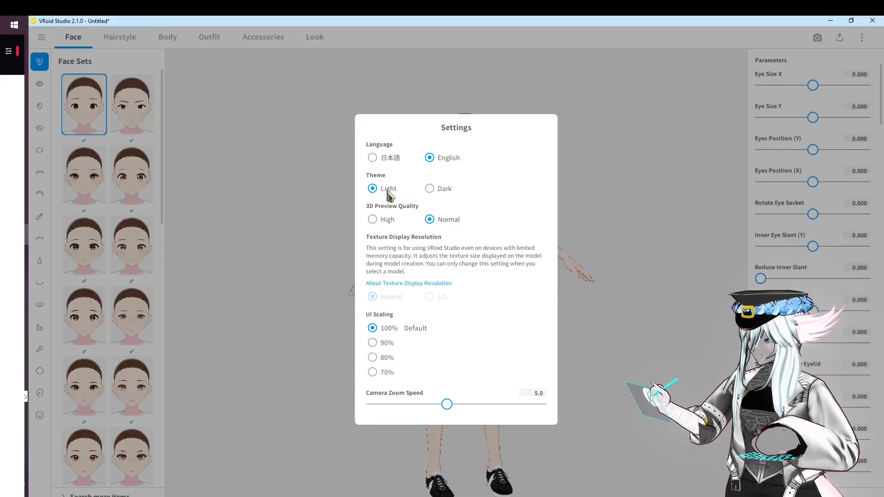
click(430, 189)
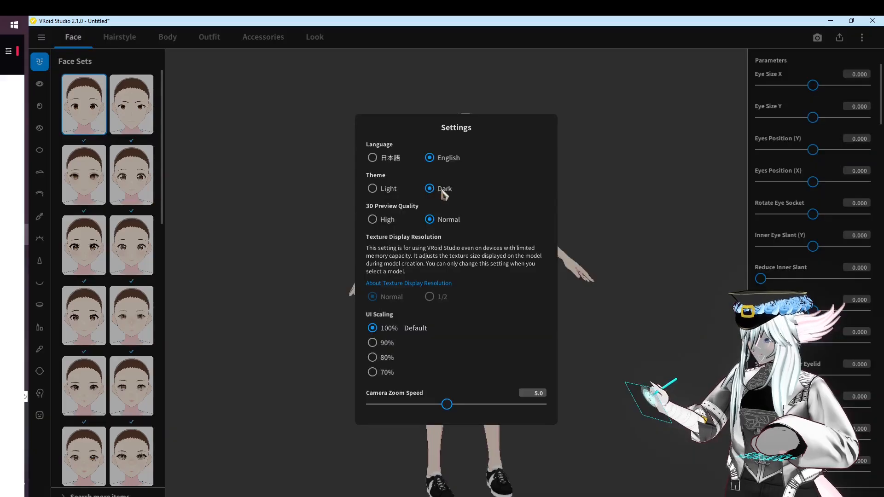
click(624, 200)
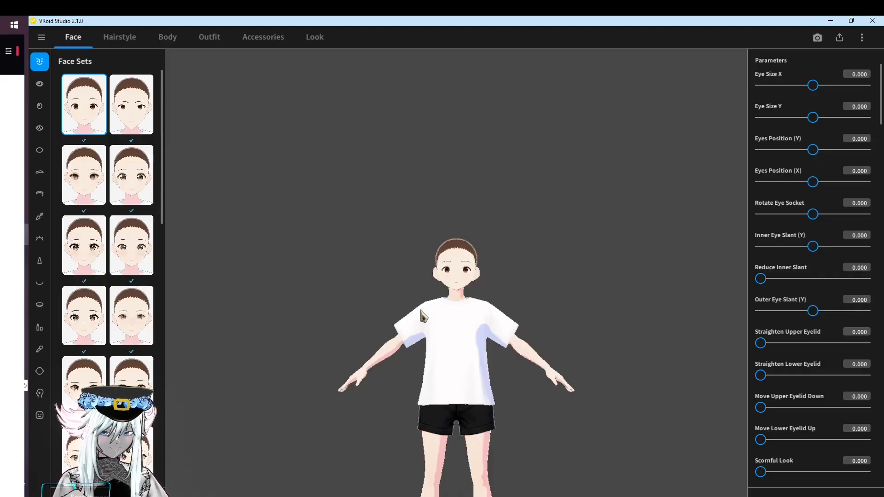
Examine the base model's face up close from the front and at an angle
scroll(486, 322, up, 2)
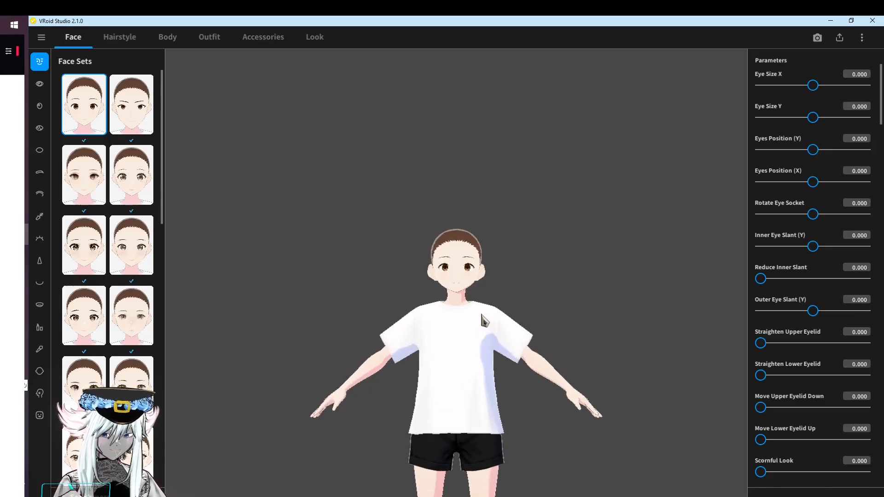
scroll(484, 320, up, 1)
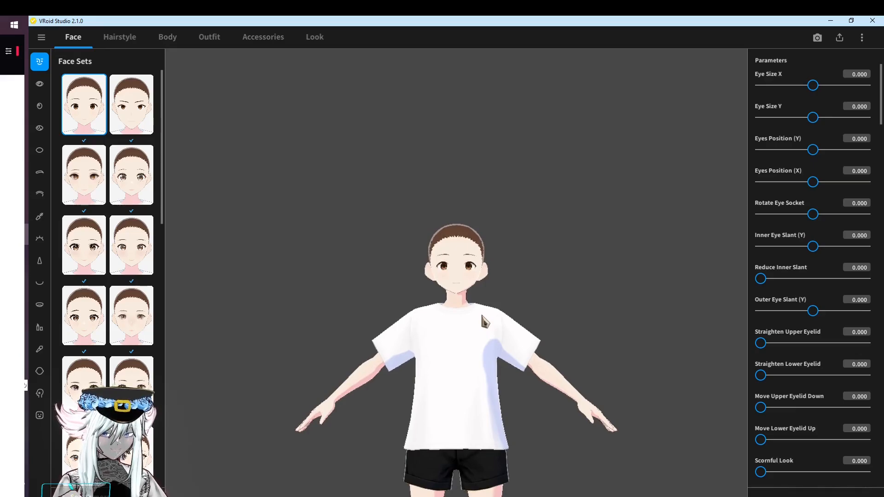
scroll(483, 316, up, 4)
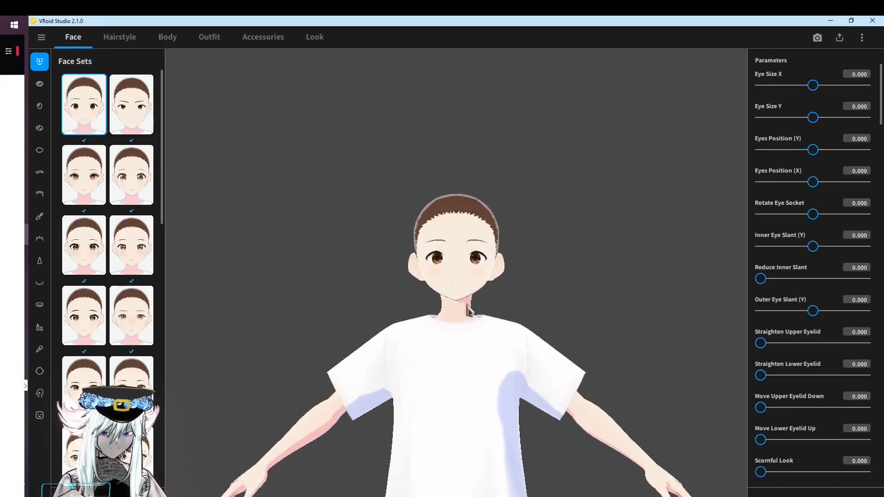
scroll(466, 310, up, 3)
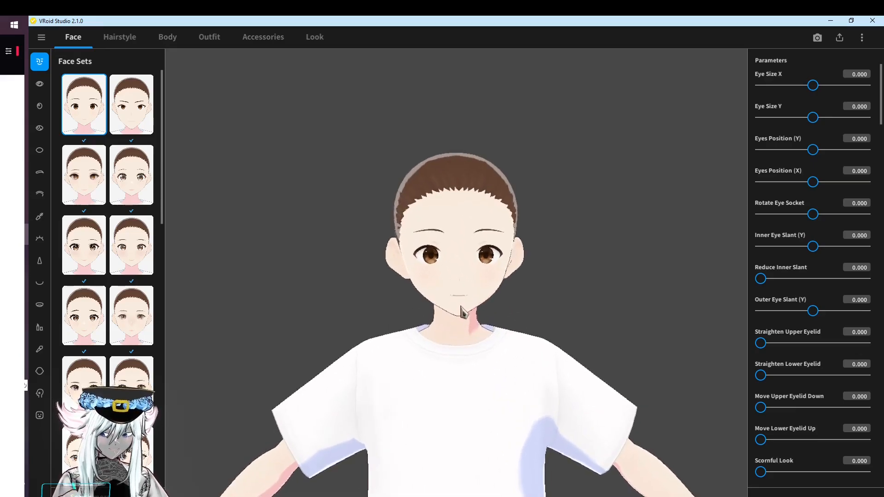
scroll(463, 312, up, 2)
right_drag(462, 297, 367, 246)
scroll(381, 241, up, 3)
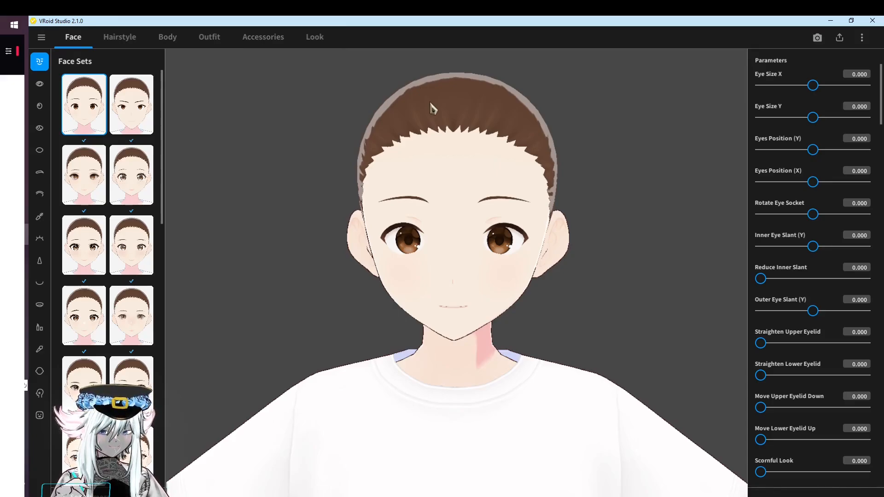
Browse the preset face sets and compare them with the base model's current face
scroll(134, 185, down, 2)
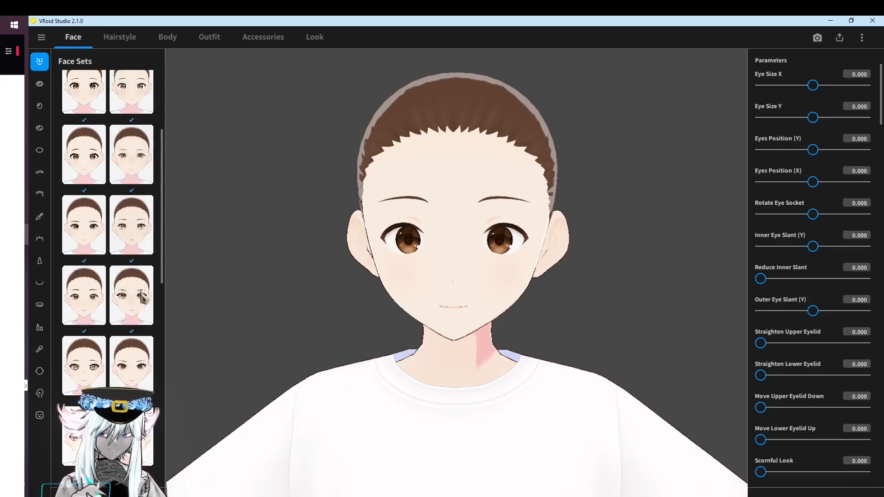
scroll(141, 293, down, 2)
drag(111, 436, 168, 437)
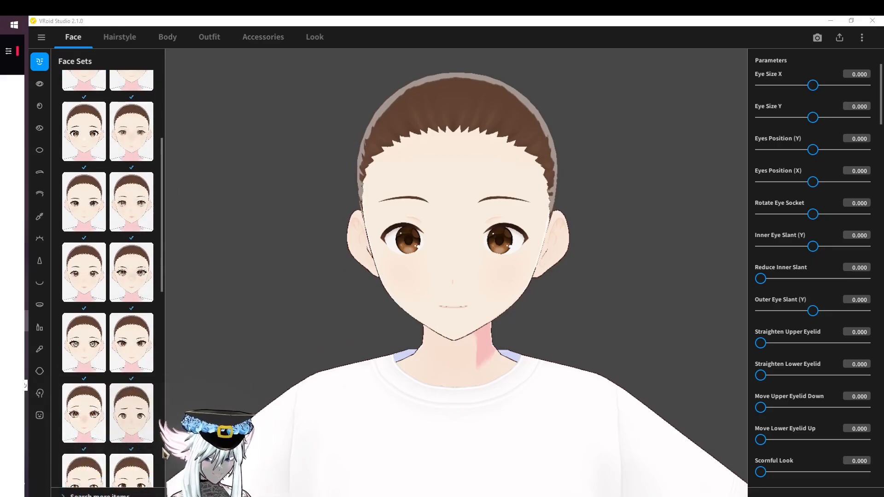
click(225, 453)
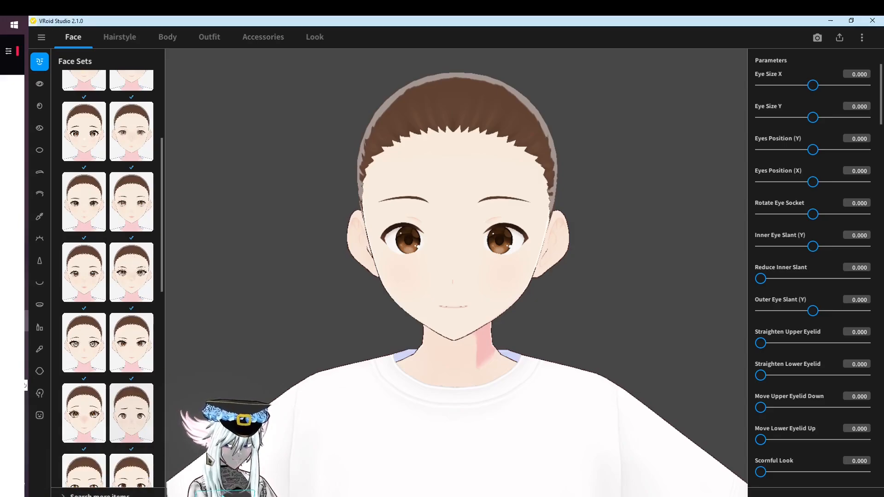
scroll(226, 454, down, 5)
middle_drag(225, 454, 195, 454)
drag(216, 455, 417, 472)
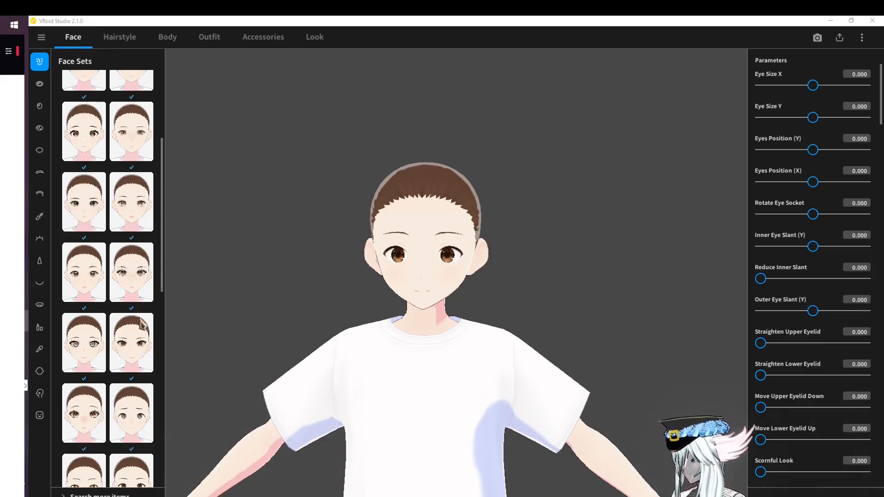
click(548, 436)
scroll(548, 436, down, 3)
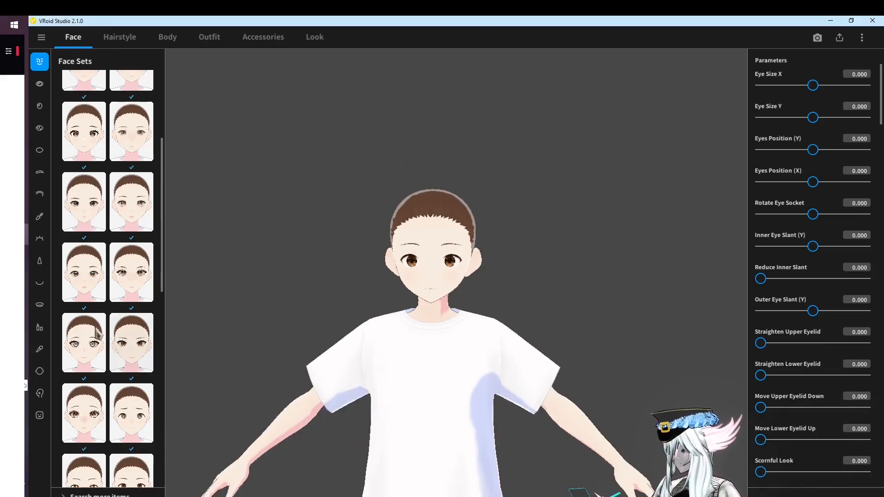
scroll(90, 323, down, 5)
scroll(92, 332, up, 3)
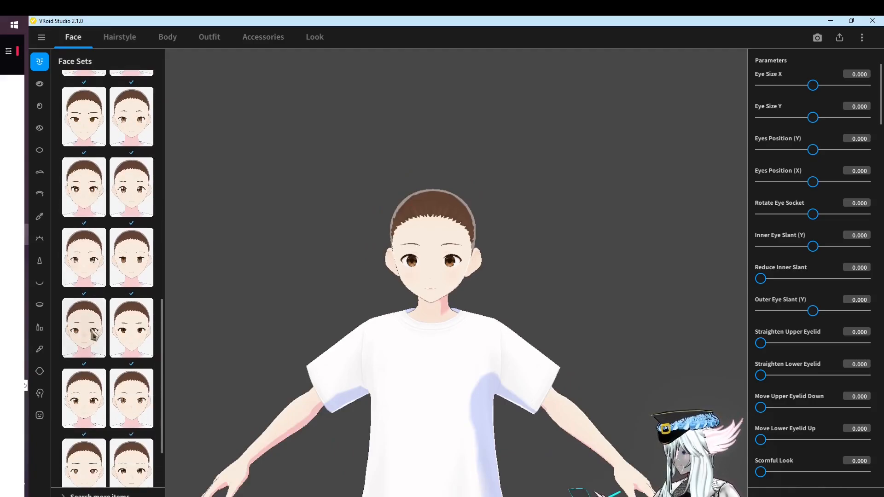
scroll(98, 340, down, 1)
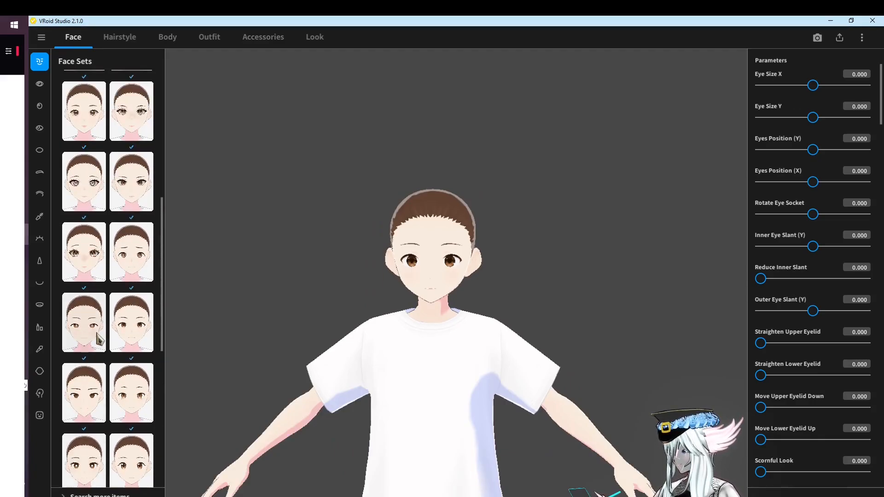
scroll(98, 332, up, 8)
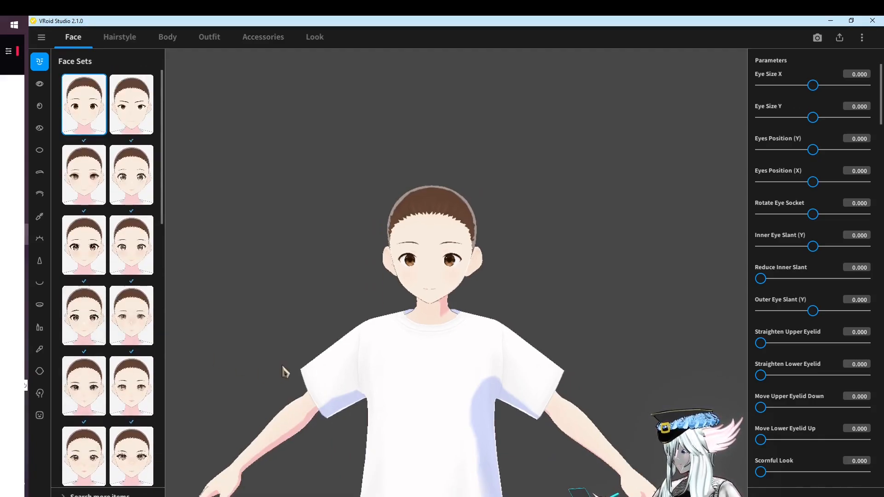
scroll(291, 369, up, 3)
scroll(143, 341, down, 8)
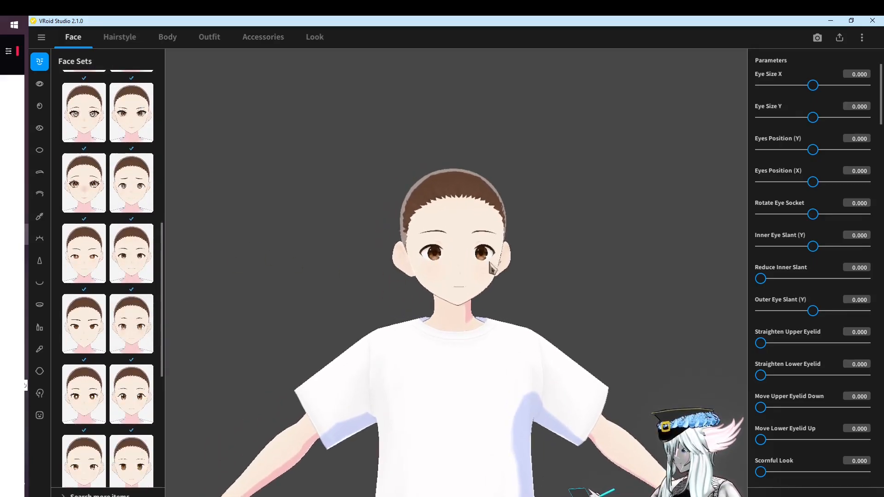
scroll(421, 285, up, 3)
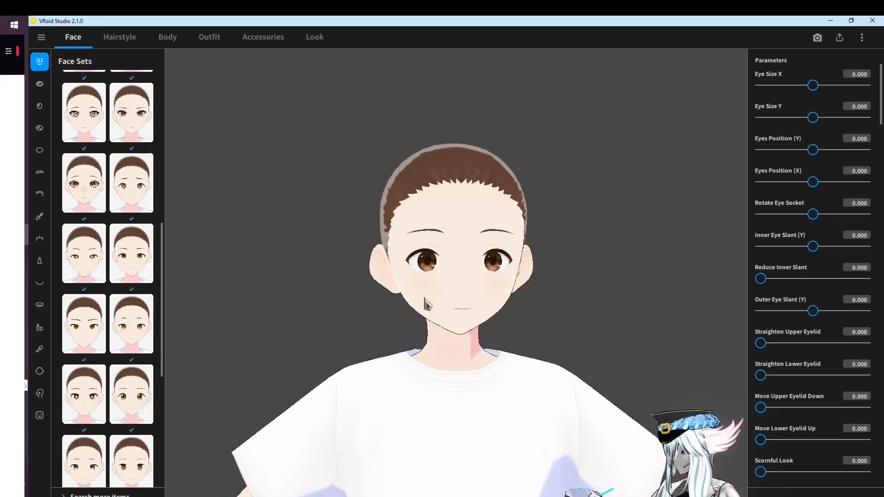
scroll(442, 308, up, 3)
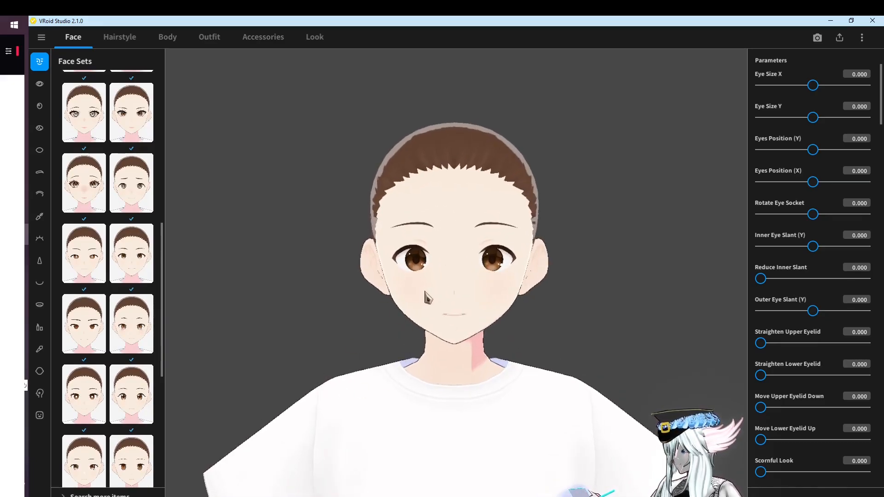
Apply the preset face set that uses Eye Size X 0.300 and Eye Size Y 0.200
click(86, 400)
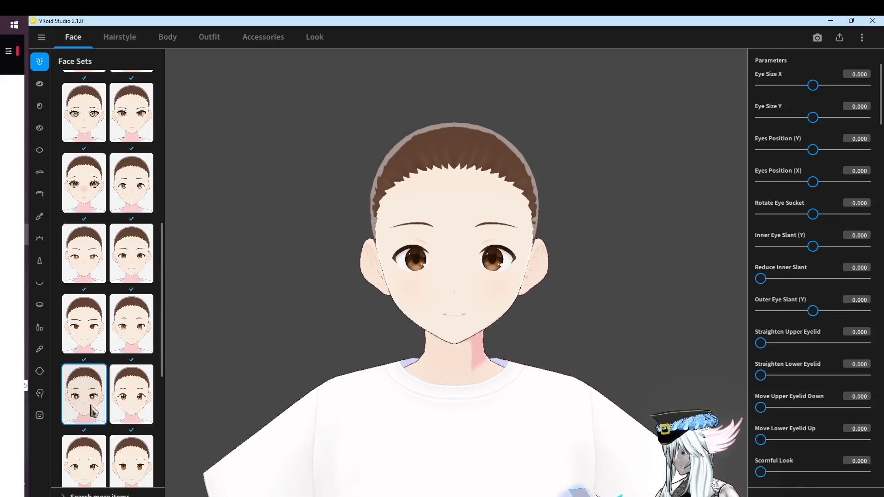
scroll(130, 161, up, 5)
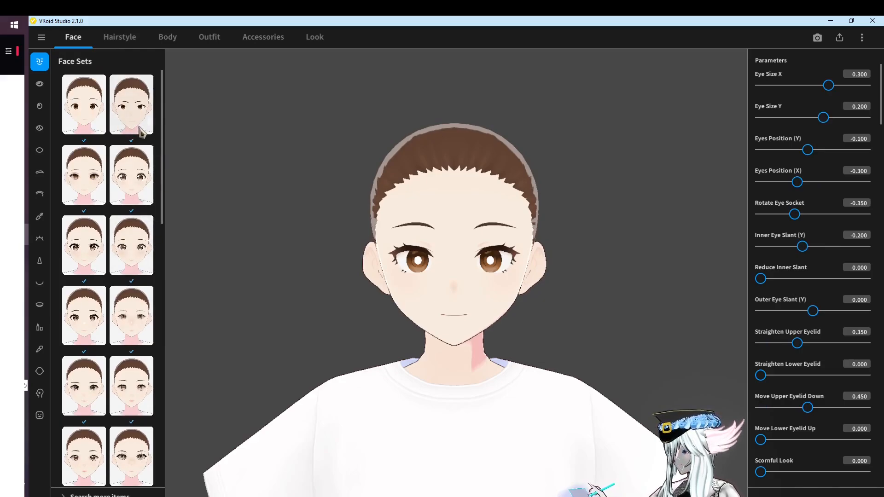
scroll(134, 251, down, 5)
scroll(135, 265, down, 3)
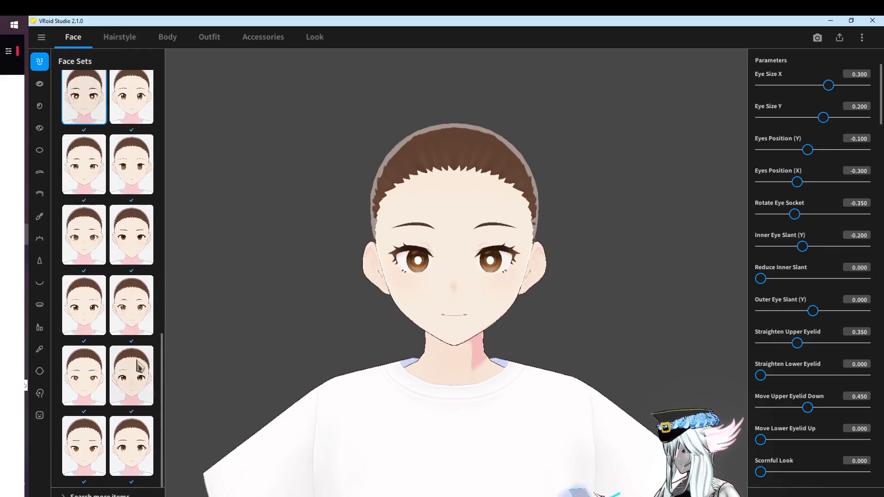
scroll(302, 365, up, 5)
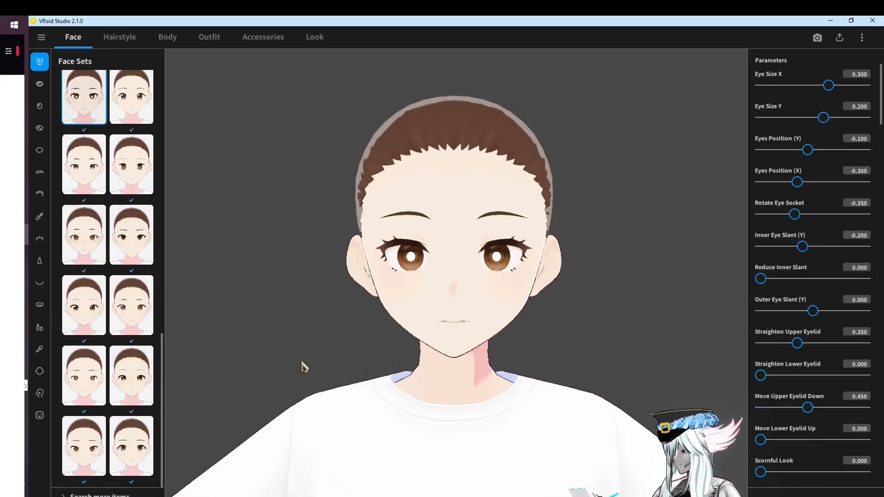
drag(335, 397, 342, 397)
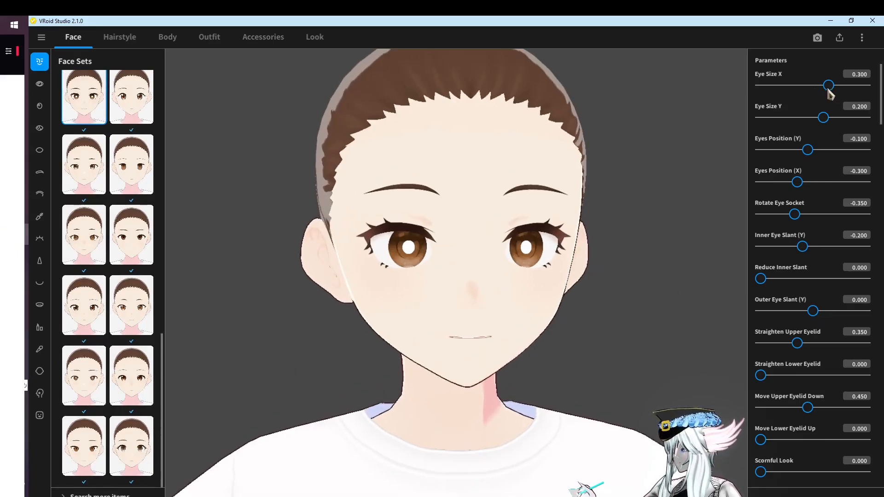
Compare the eyes at Eyes Position (Y) 0.578 and -0.646, and set the value to 0.498
scroll(820, 174, down, 5)
drag(880, 138, 881, 83)
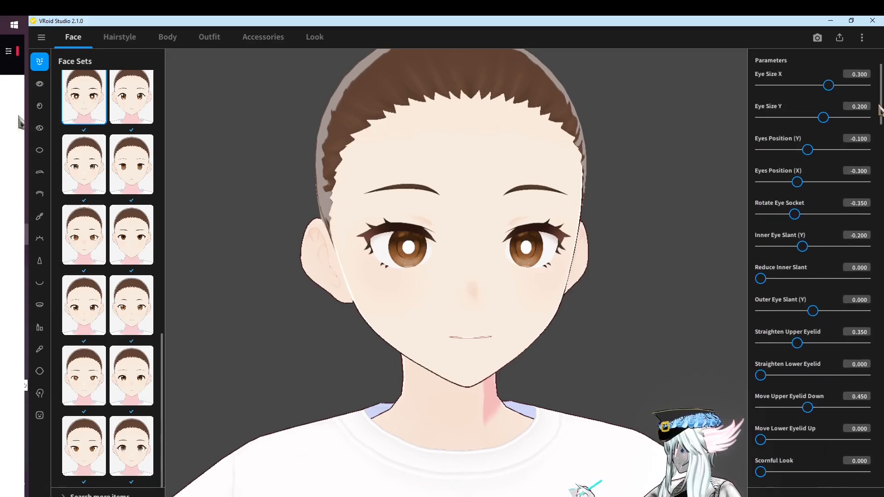
drag(500, 281, 501, 280)
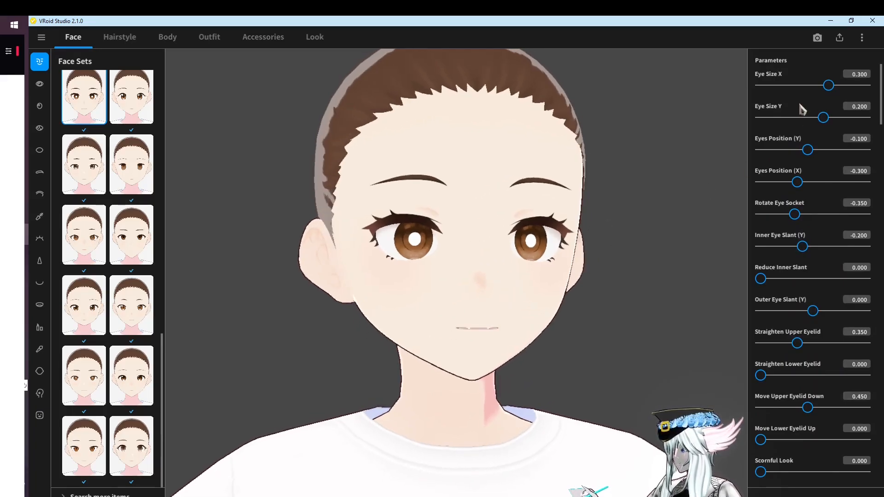
drag(703, 181, 685, 197)
drag(809, 150, 845, 151)
drag(486, 194, 381, 198)
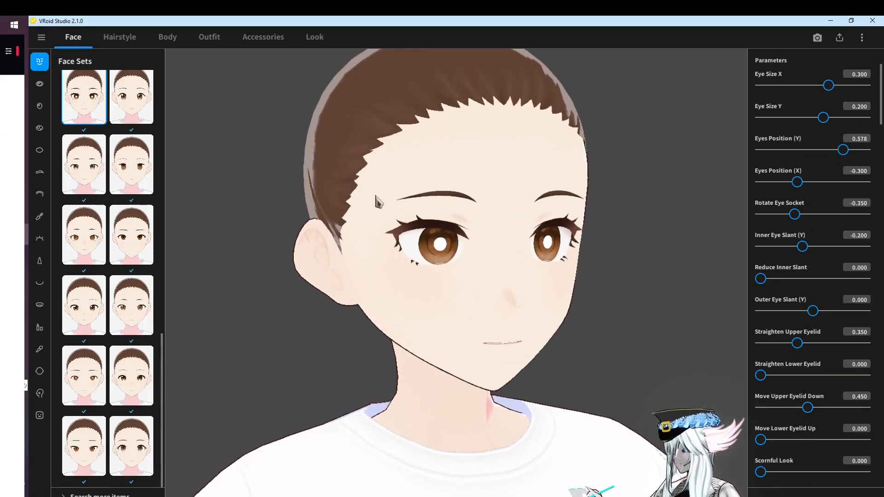
drag(467, 202, 547, 197)
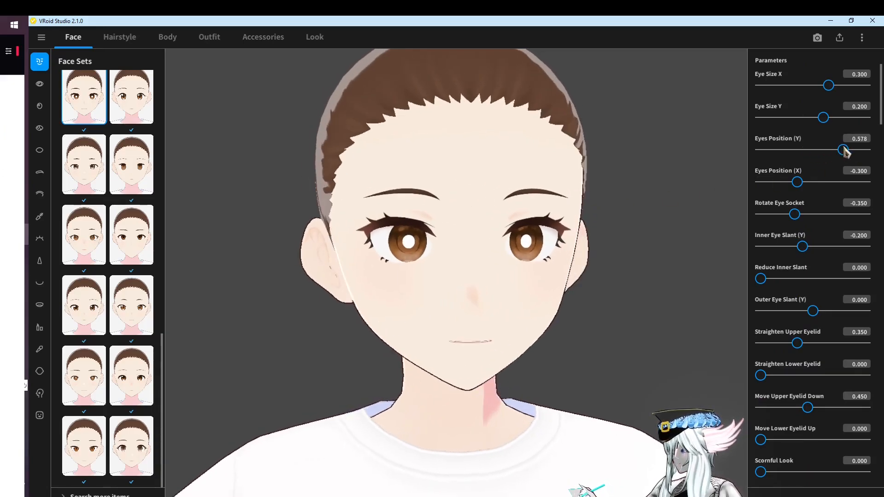
drag(844, 150, 779, 151)
drag(612, 186, 607, 185)
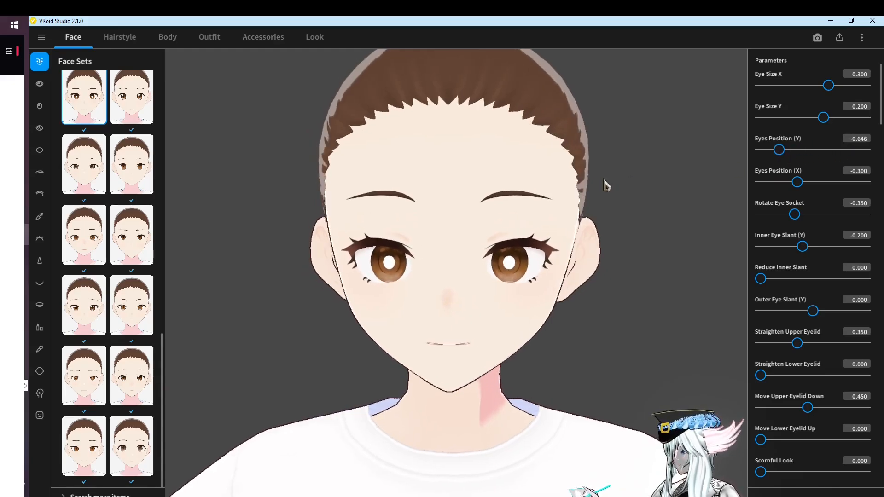
drag(788, 151, 839, 151)
right_drag(536, 189, 553, 192)
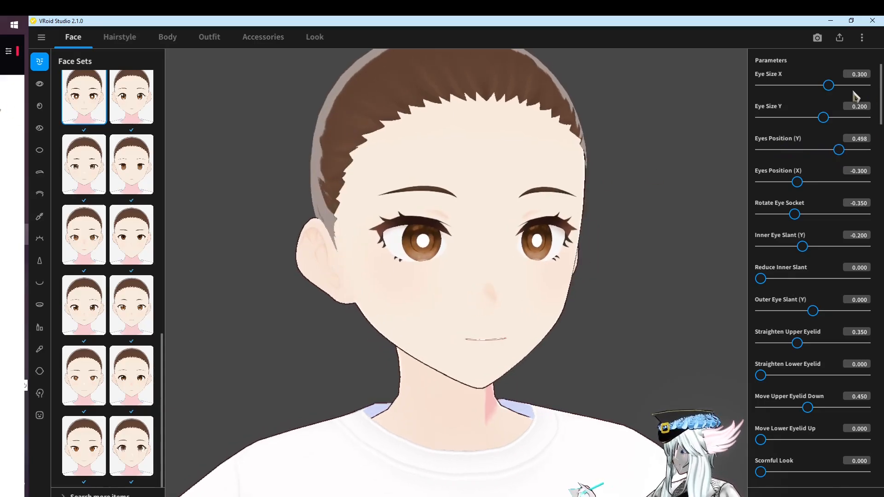
Set Eye Size X to 0.736 and Eye Size Y to -0.796
drag(831, 87, 851, 86)
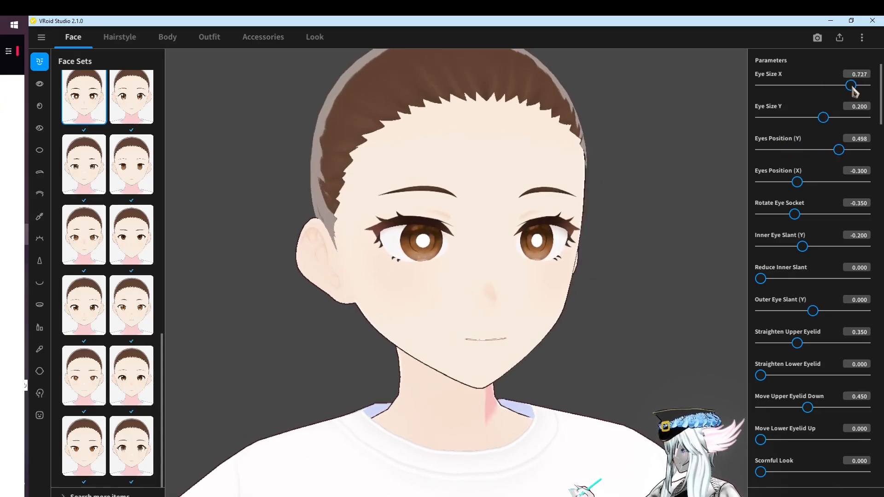
drag(824, 117, 772, 121)
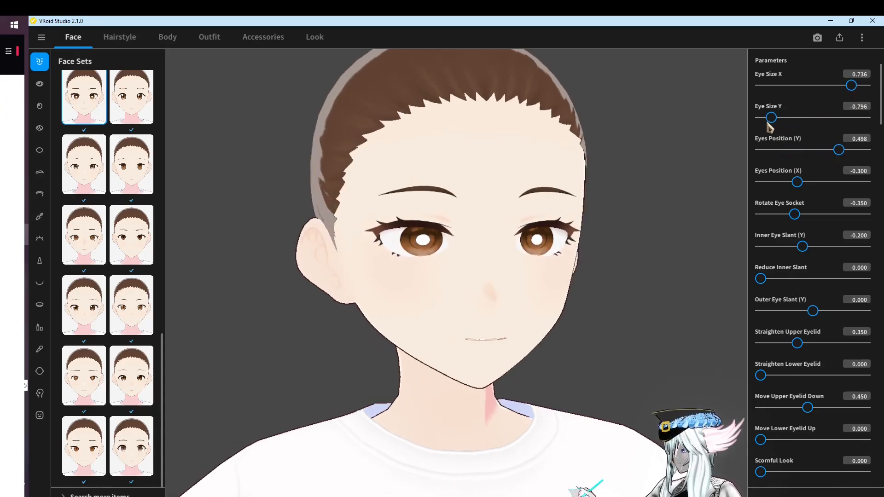
right_drag(604, 147, 507, 222)
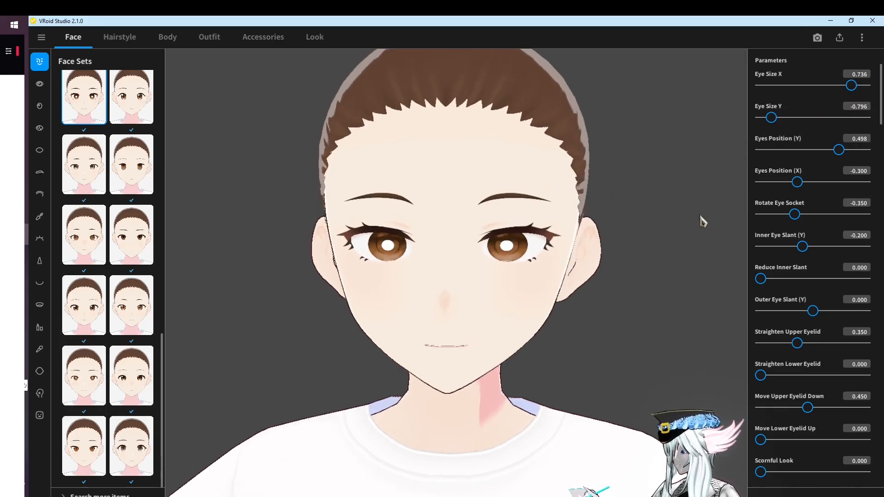
Try Rotate Eye Socket at 1.000, then set it to -1.000
drag(801, 220, 868, 239)
right_drag(728, 251, 640, 261)
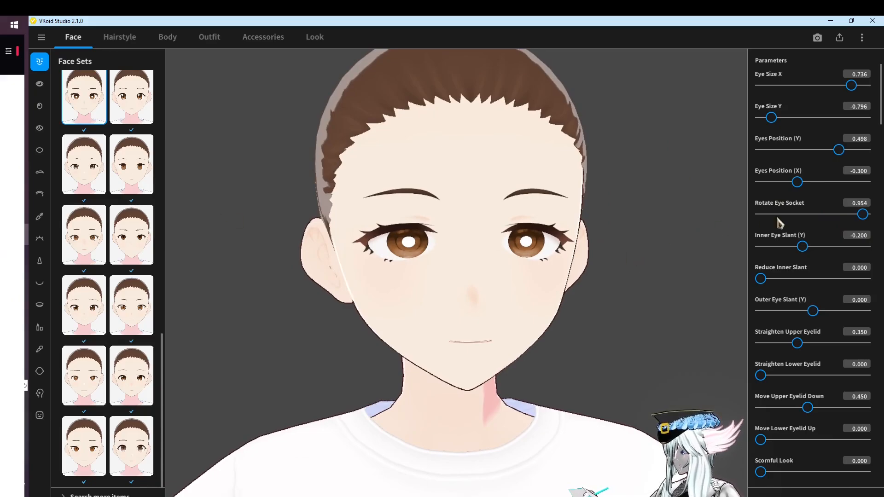
drag(863, 215, 872, 218)
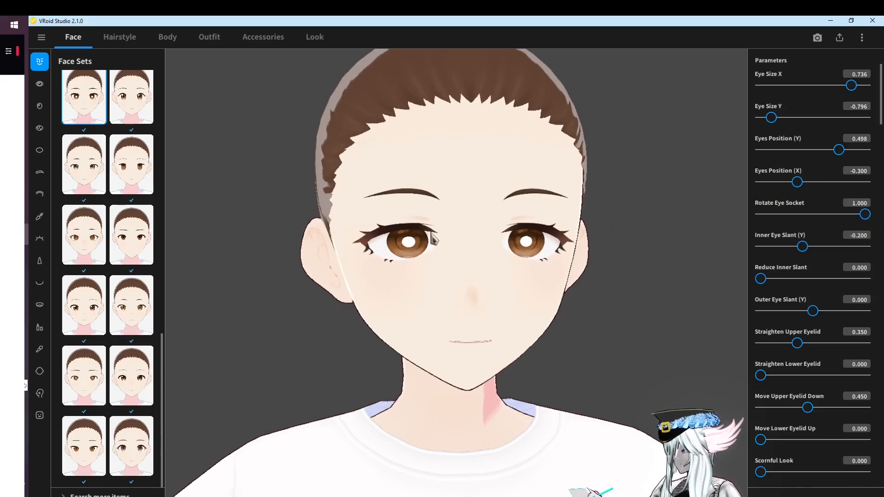
right_drag(475, 267, 474, 267)
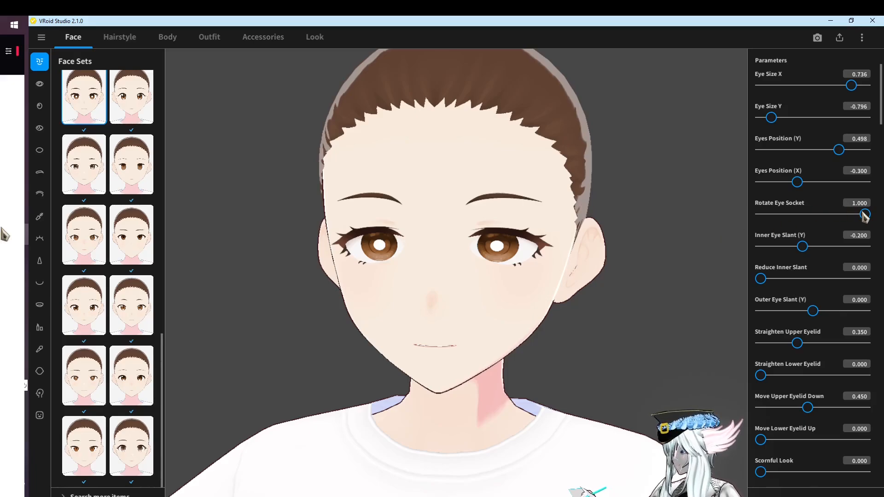
drag(866, 214, 760, 214)
right_drag(594, 232, 383, 275)
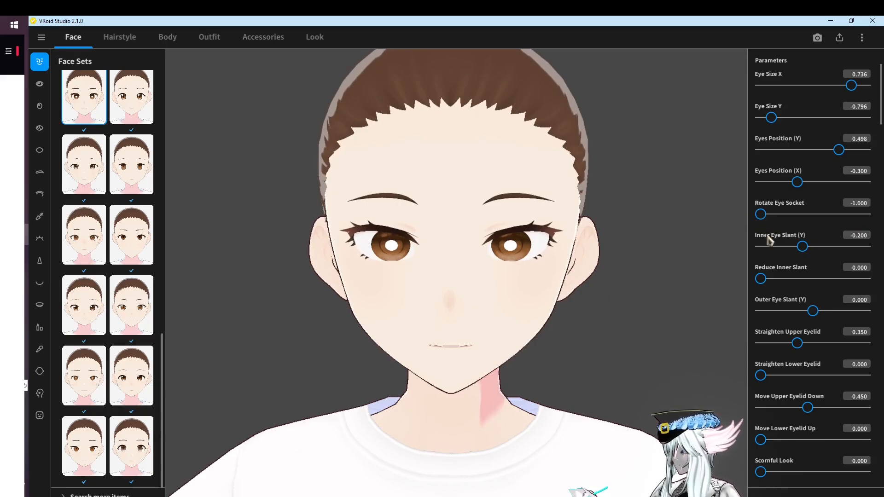
mouse_move(525, 322)
right_down()
mouse_move(480, 316)
mouse_move(530, 320)
right_up()
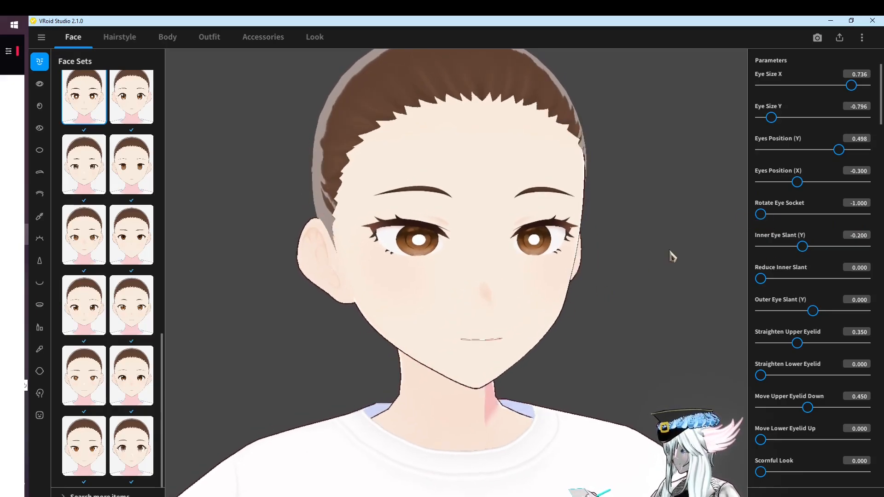
Set Inner Eye Slant (Y) to 1.000 after trying a lower slant
right_drag(444, 275, 564, 345)
drag(812, 247, 772, 254)
key(ctrl+z)
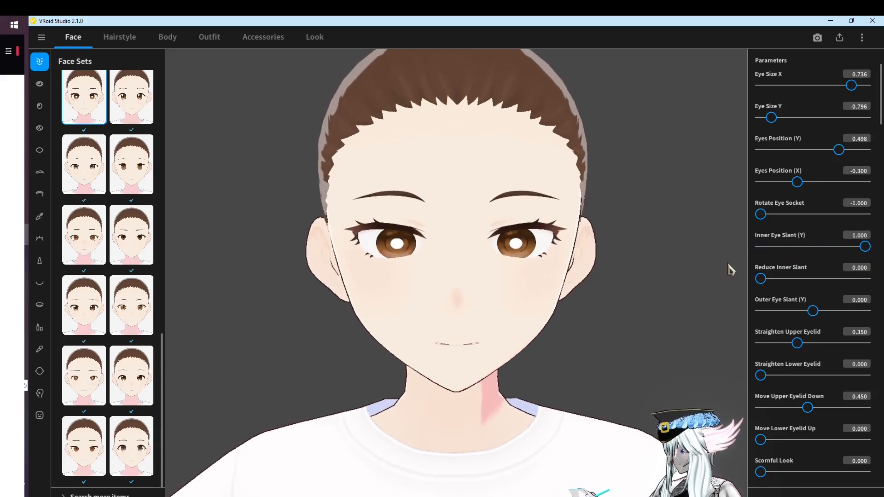
Try Reduce Inner Slant at 1.000 while viewing the eyes up close, and undo it
scroll(780, 293, down, 1)
drag(784, 256, 866, 255)
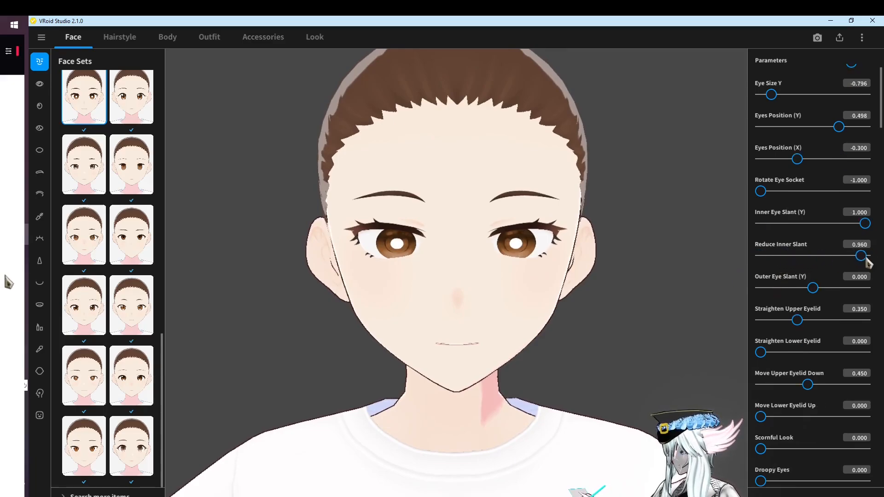
scroll(466, 243, up, 5)
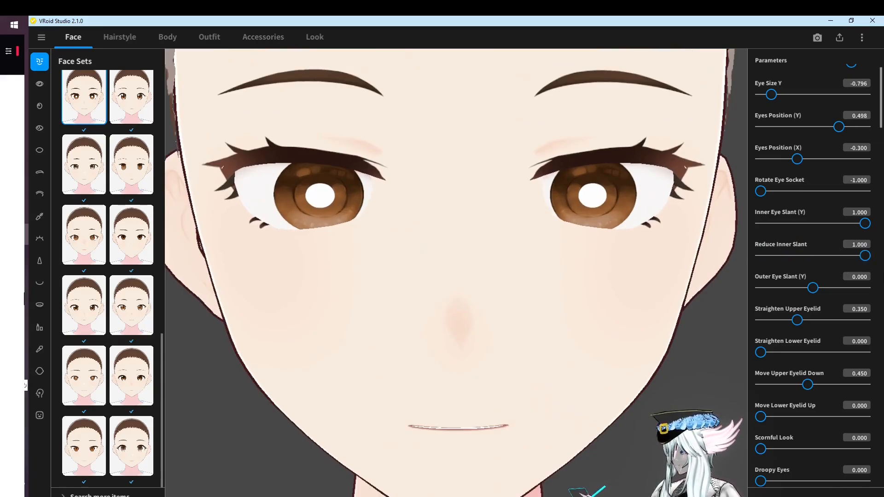
drag(865, 258, 883, 276)
key(ctrl+z)
Try Straighten Upper Eyelid and Straighten Lower Eyelid at 1.000, and set both to 0.000
scroll(668, 303, down, 3)
scroll(879, 351, down, 1)
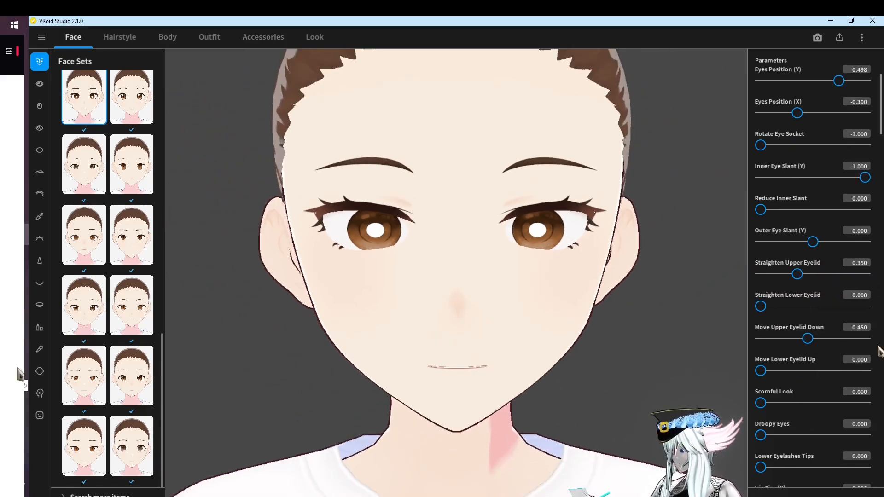
drag(799, 275, 875, 285)
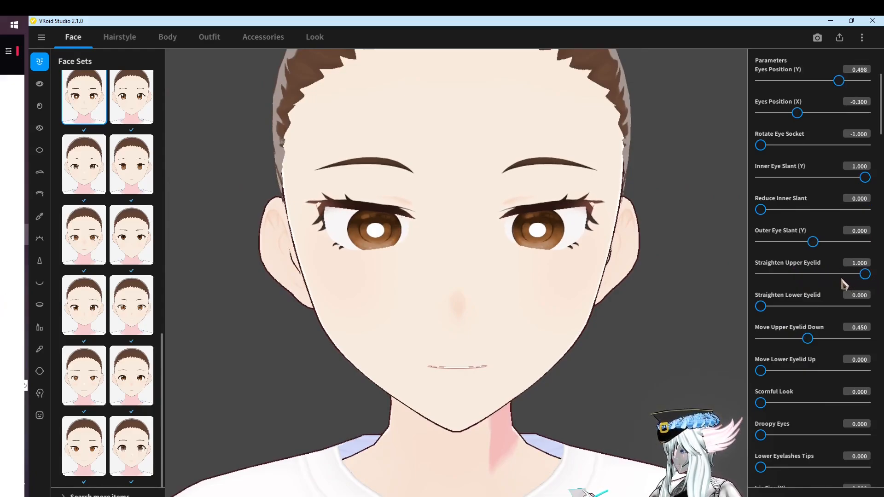
drag(844, 284, 862, 318)
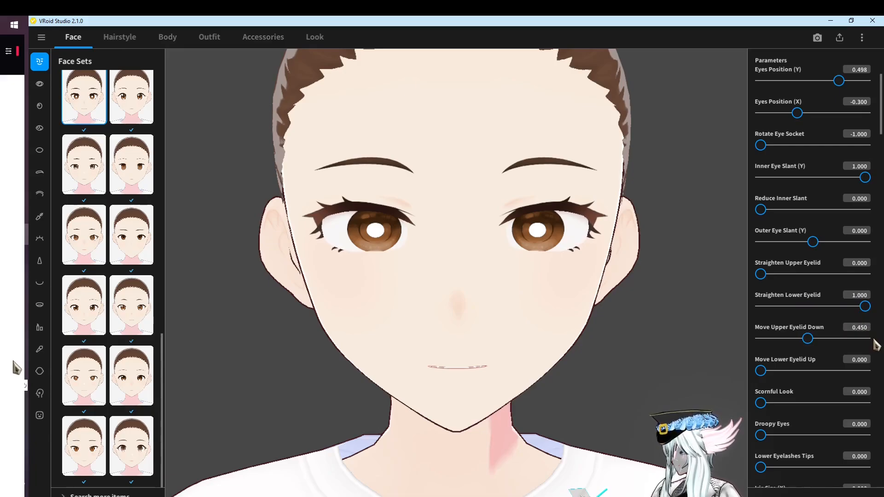
scroll(521, 253, down, 5)
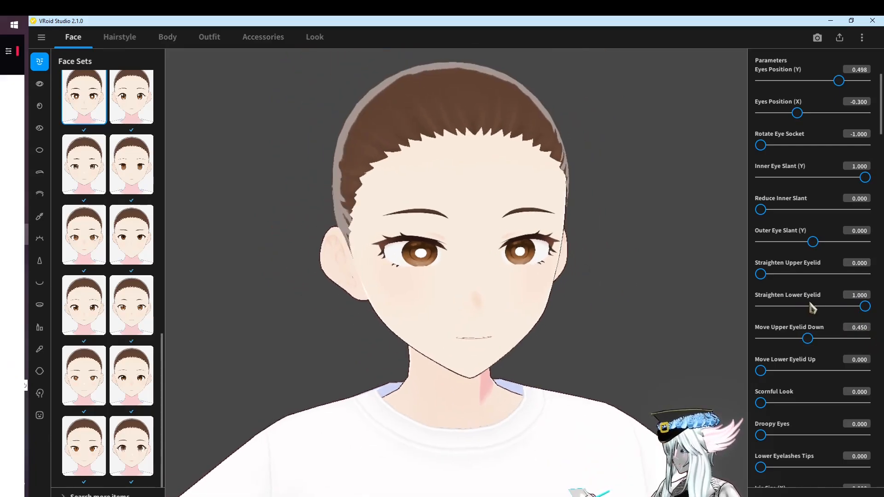
drag(811, 308, 716, 307)
Set Move Upper Eyelid Down and Move Lower Eyelid Up to 1.000, and check the face from an angle
drag(813, 339, 868, 341)
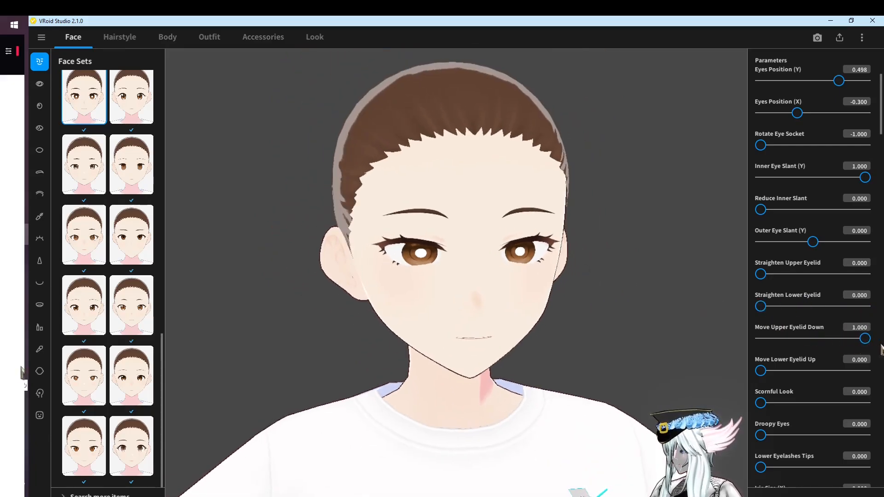
drag(776, 373, 866, 382)
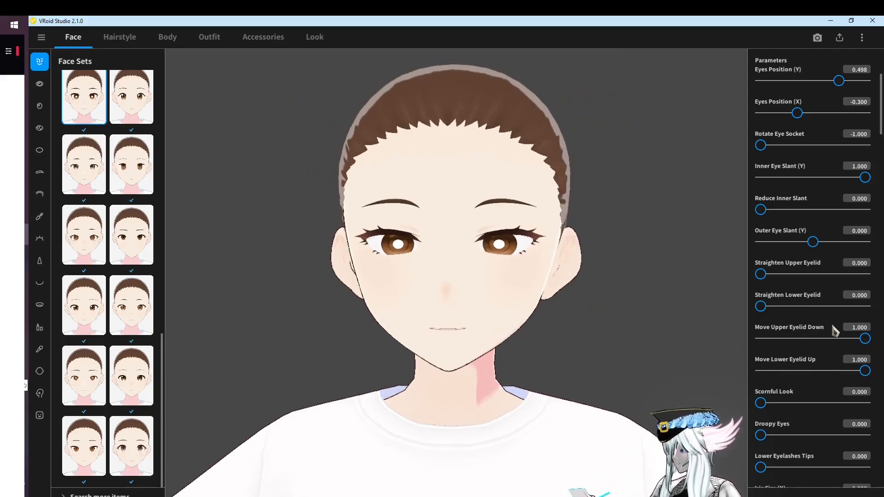
mouse_move(647, 353)
right_down()
mouse_move(659, 355)
mouse_move(665, 372)
mouse_move(634, 346)
right_up()
right_drag(605, 267, 620, 275)
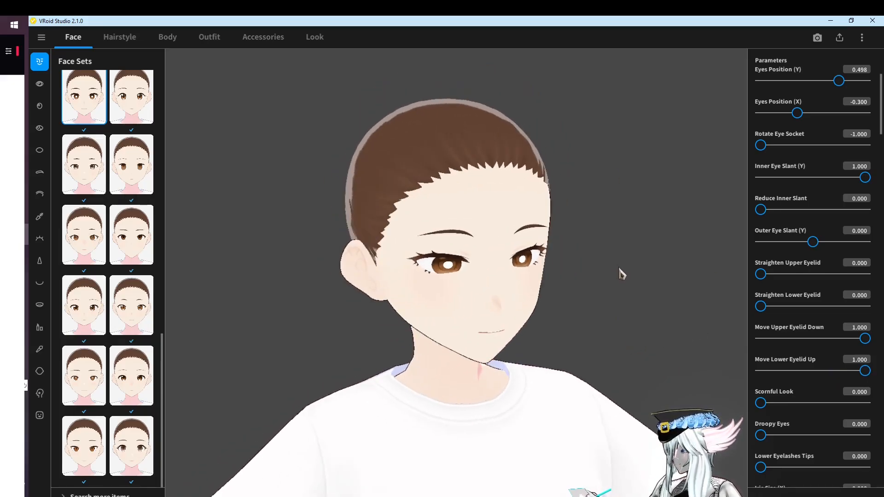
Try the Scornful Look and Droopy Eyes adjustments, keep Droopy Eyes at 0.000 and set Scornful Look to 0.427
scroll(804, 377, down, 2)
right_drag(614, 326, 602, 317)
scroll(600, 320, up, 3)
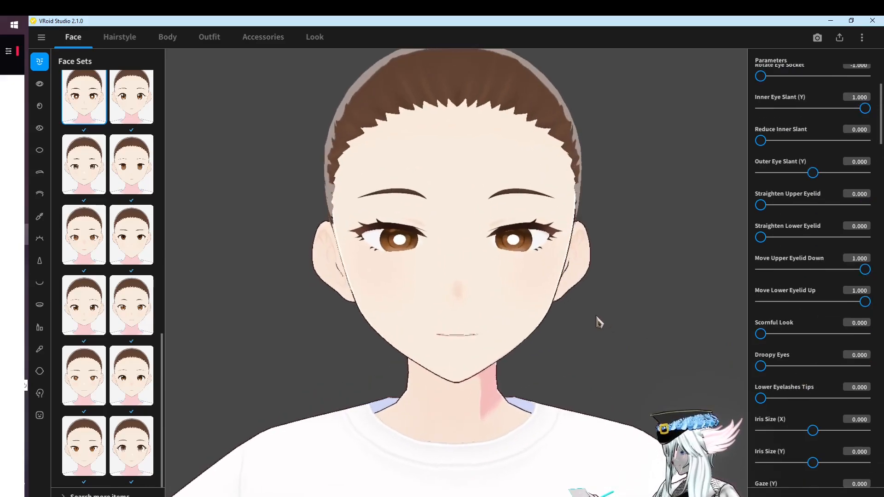
drag(819, 340, 713, 336)
drag(761, 367, 690, 381)
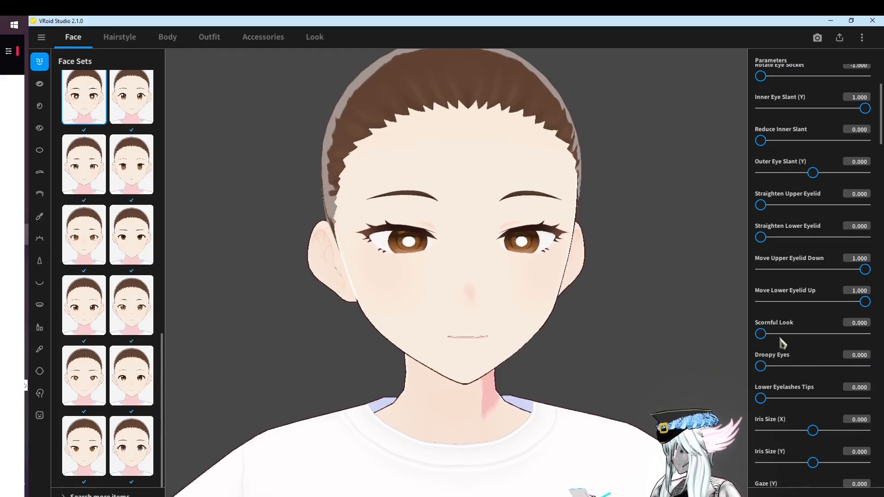
drag(776, 336, 807, 340)
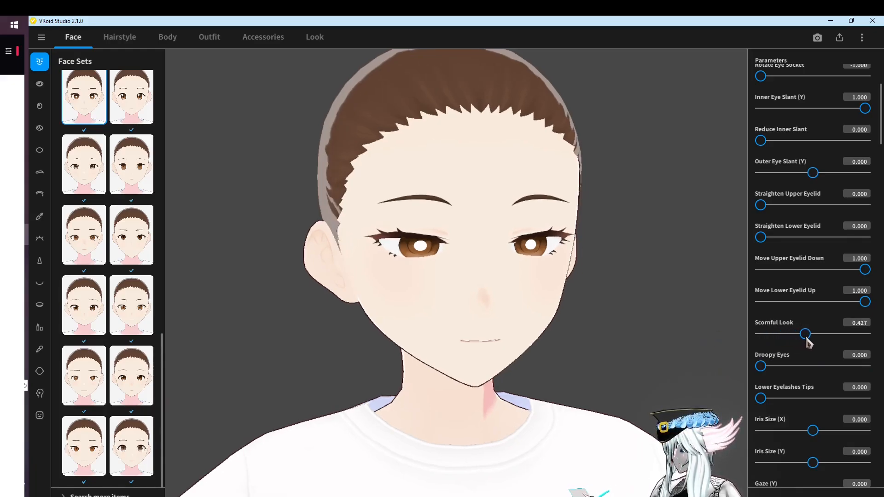
Try the Lower Eyelashes Tips adjustment and return it to 0.000
scroll(613, 316, down, 1)
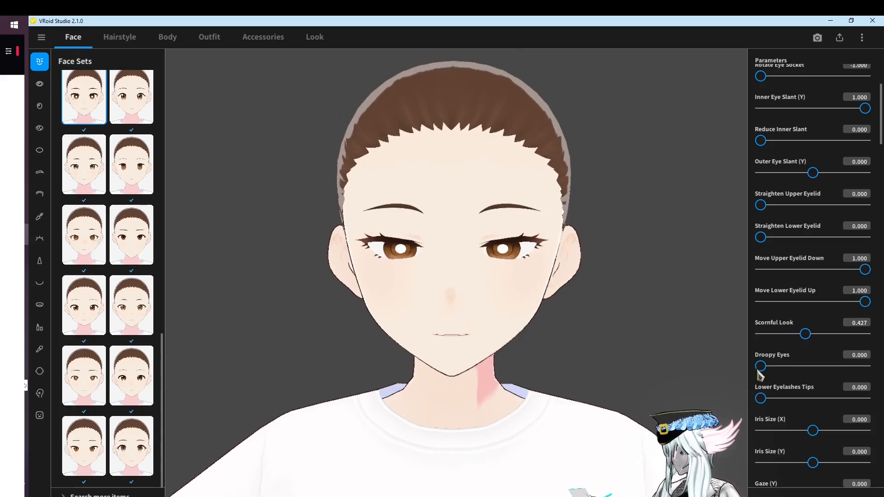
scroll(761, 376, down, 3)
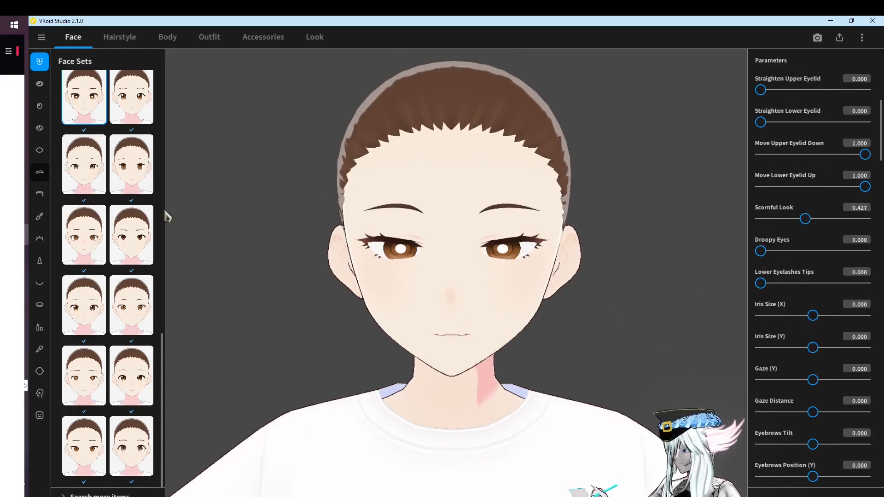
drag(778, 284, 705, 303)
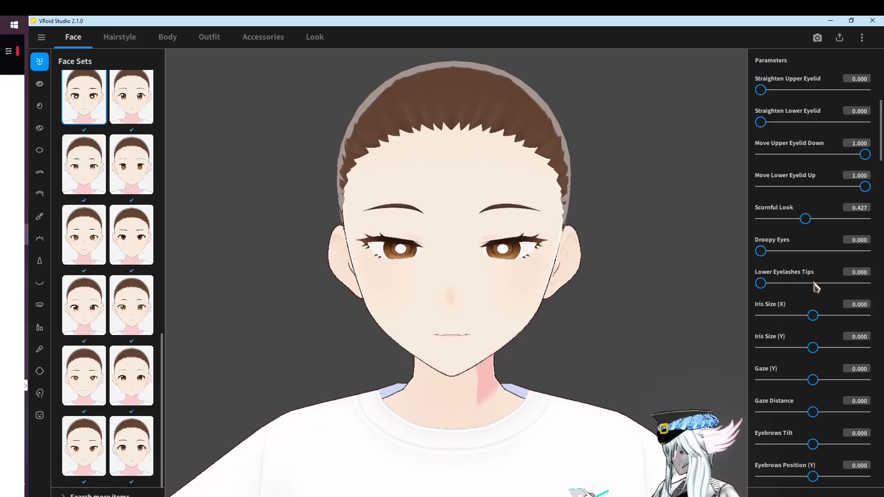
Set Iris Size (X) to -0.467, Iris Size (Y) and Gaze (Y) to -0.018, and Gaze Distance to -0.079
scroll(813, 285, down, 1)
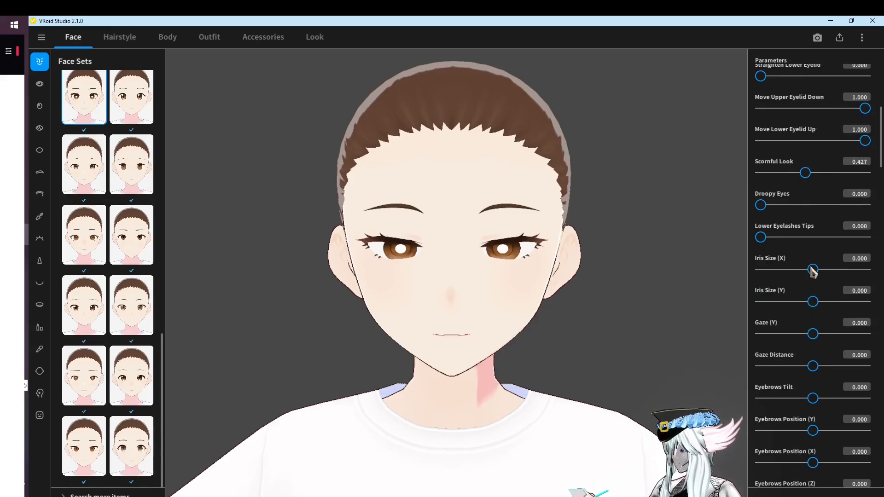
drag(812, 270, 805, 304)
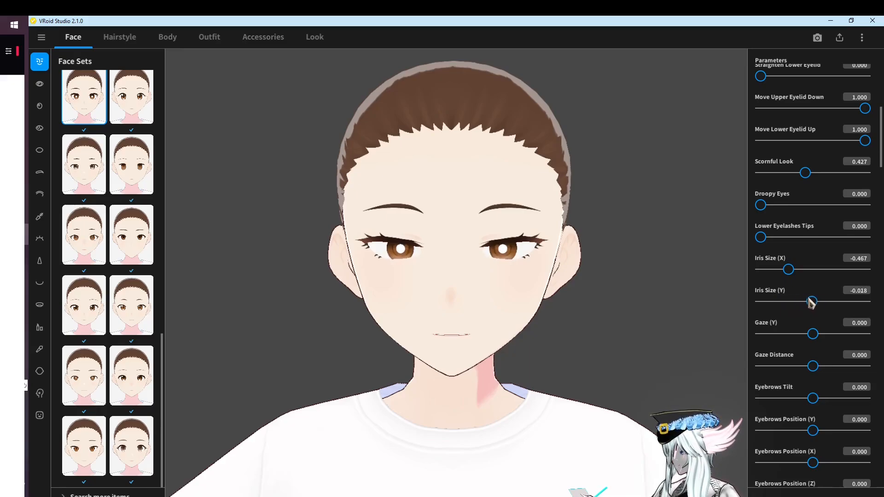
right_drag(699, 294, 714, 290)
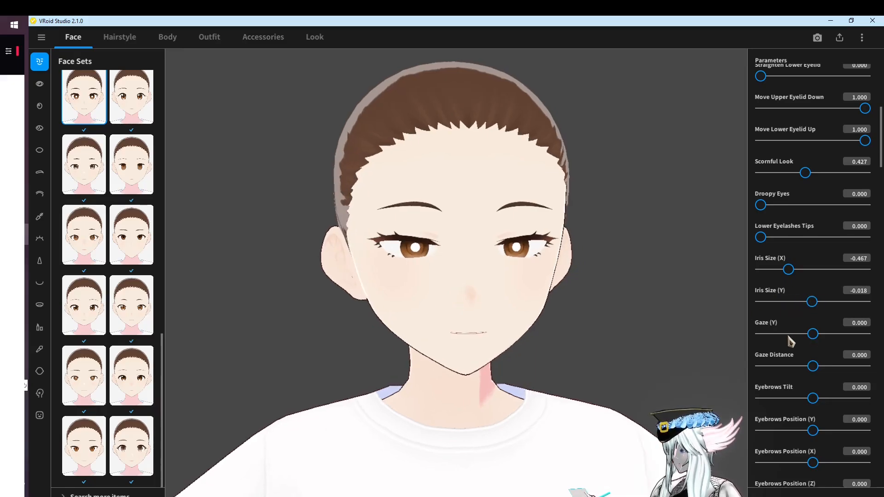
scroll(790, 342, down, 1)
drag(815, 288, 809, 328)
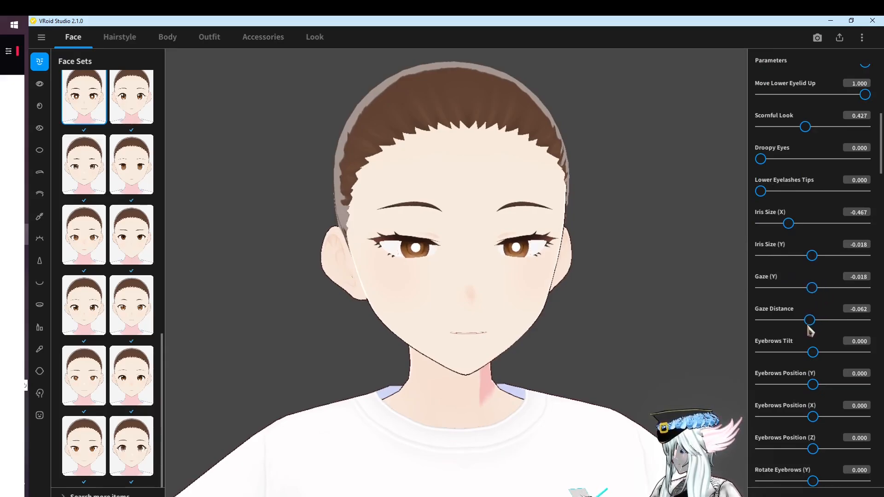
Set Eyebrows Tilt to -0.256 and Eyebrows Position (Y) to -0.282, and try Rotate Eyebrows (Y) at -0.159 but undo it
scroll(806, 317, down, 2)
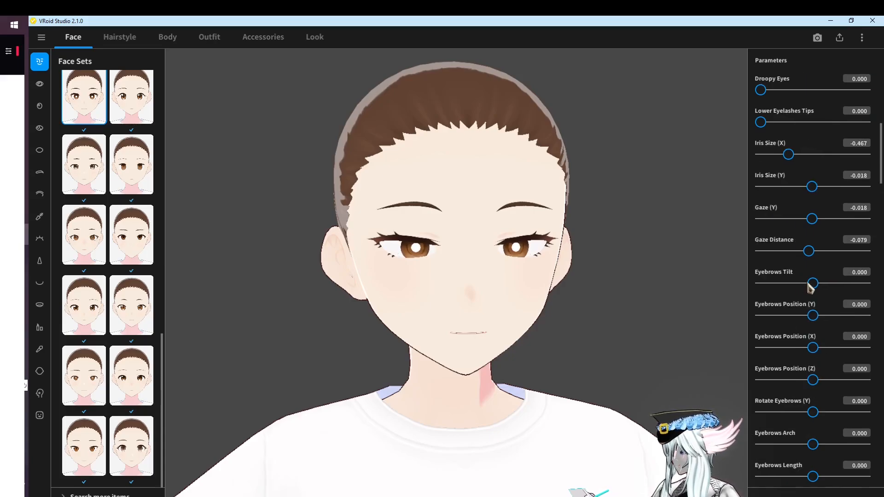
mouse_move(811, 288)
mouse_down()
mouse_move(825, 291)
mouse_move(799, 293)
mouse_up()
scroll(806, 306, down, 1)
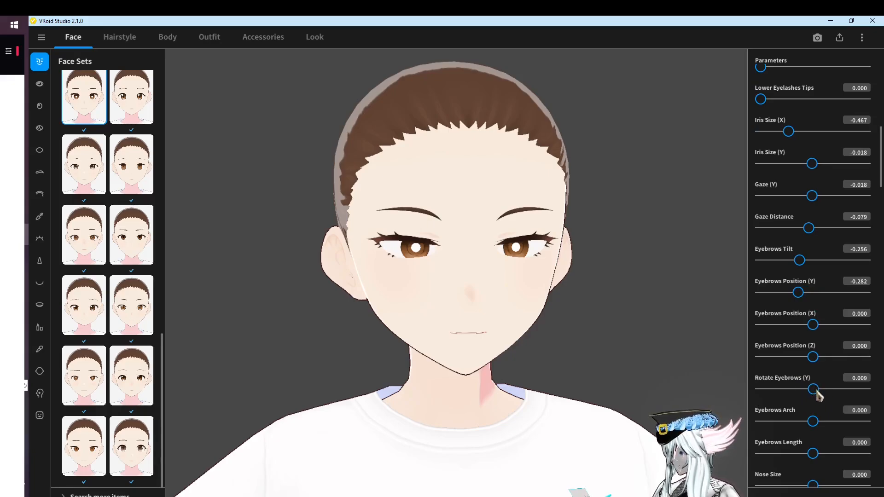
mouse_move(806, 391)
mouse_down()
mouse_move(829, 393)
mouse_move(804, 392)
mouse_up()
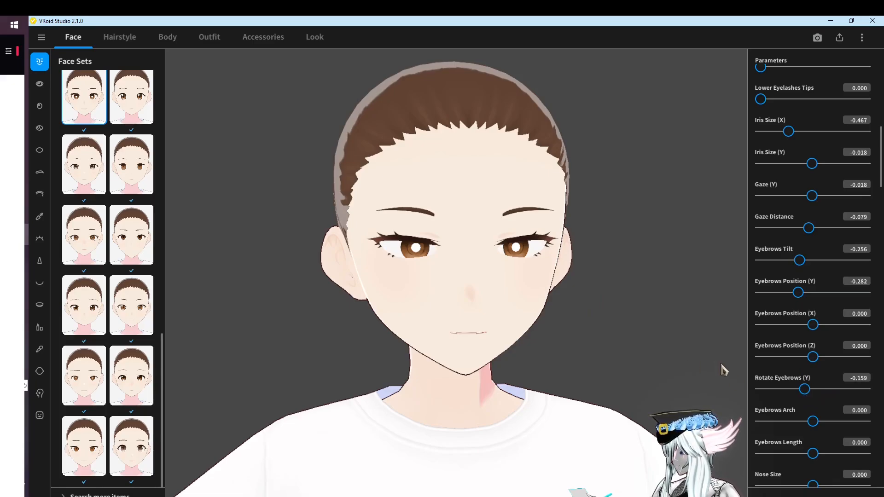
key(ctrl+z)
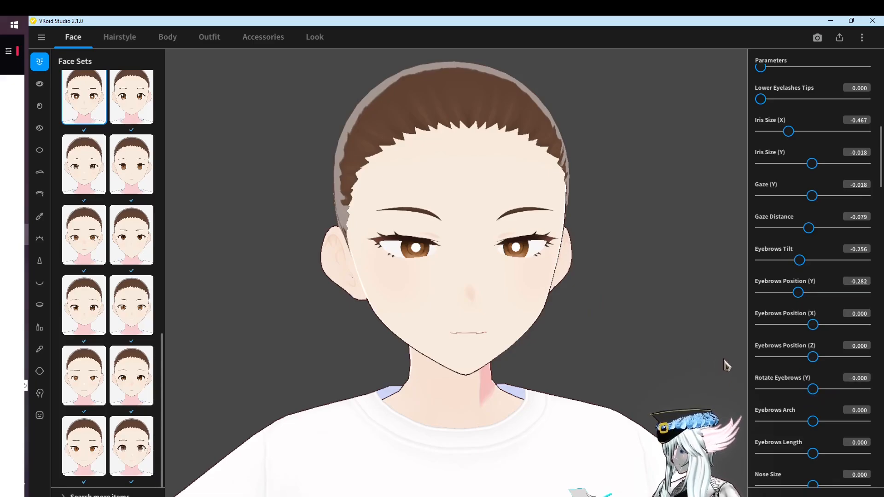
Set Eyebrows Arch to -0.370 and Eyebrows Length to 0.044
scroll(822, 354, down, 2)
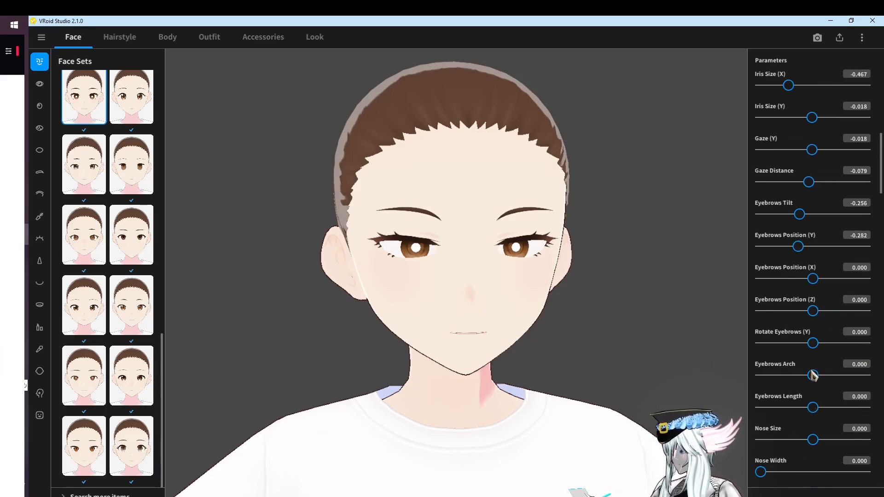
drag(814, 375, 793, 380)
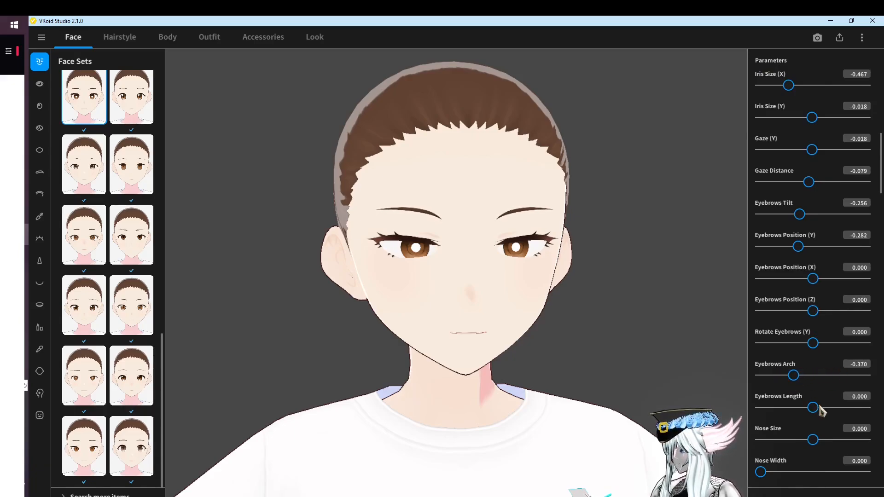
mouse_move(815, 409)
mouse_down()
mouse_move(829, 408)
mouse_move(797, 429)
mouse_move(817, 418)
mouse_up()
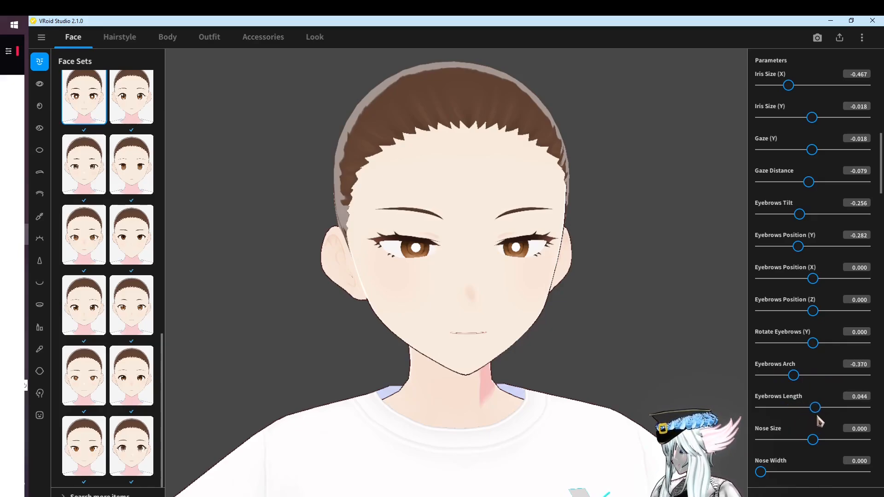
Set the Nose Size parameter above Nose Width to 0.013 while judging the face in profile
right_drag(666, 379, 640, 361)
scroll(640, 362, up, 6)
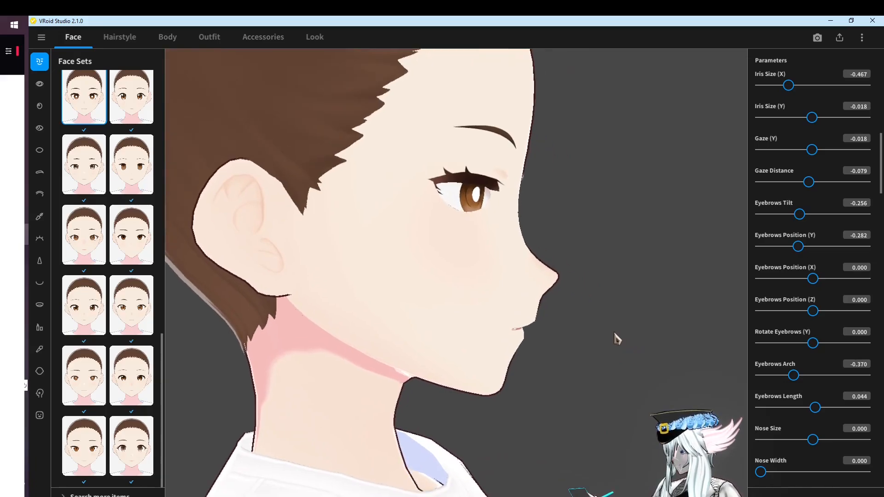
scroll(788, 406, down, 2)
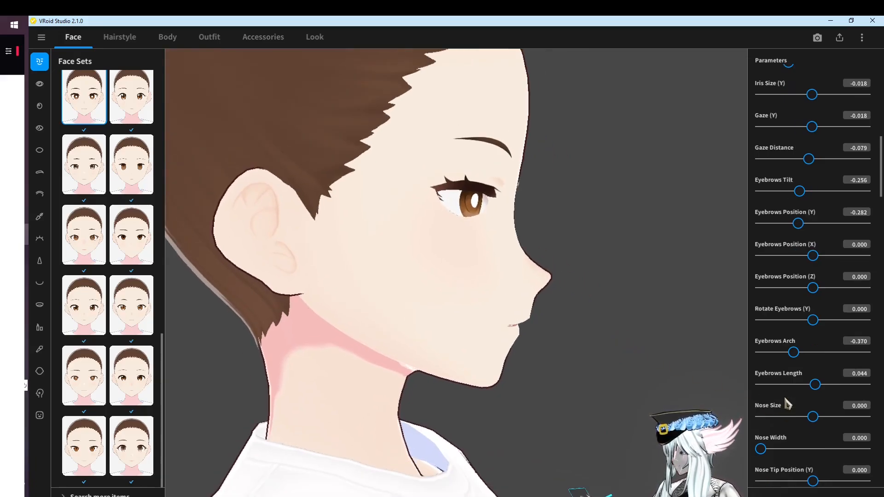
mouse_move(813, 348)
mouse_down()
mouse_move(837, 354)
mouse_move(800, 356)
mouse_move(815, 352)
mouse_up()
right_drag(625, 355, 630, 357)
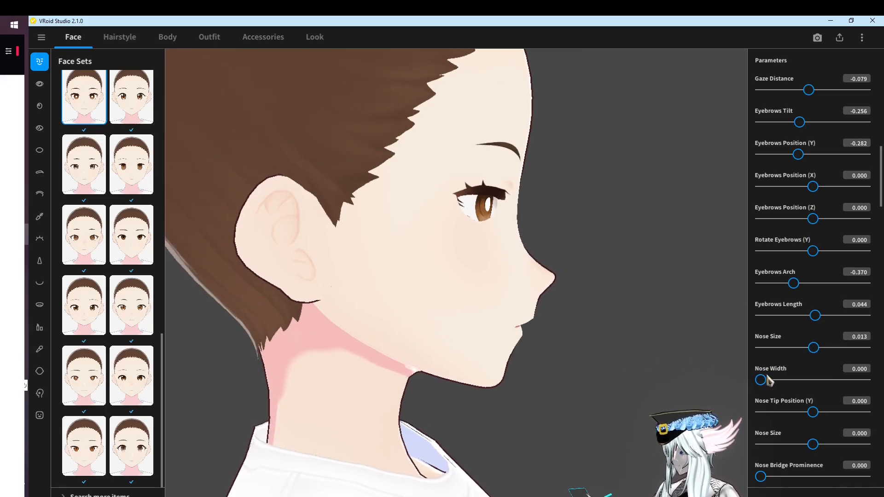
Set Nose Width to 0.211, checking the nose from several angles
drag(765, 380, 779, 381)
right_drag(626, 346, 590, 379)
mouse_move(790, 382)
mouse_down()
mouse_move(841, 385)
mouse_move(743, 383)
mouse_move(785, 381)
mouse_up()
right_drag(600, 377, 466, 341)
Set Nose Tip Position (Y) to 0.057 and the Nose Size parameter below it to -0.326, checking the nose from different angles
mouse_move(813, 413)
mouse_down()
mouse_move(829, 411)
mouse_move(810, 417)
mouse_move(818, 414)
mouse_up()
scroll(815, 412, down, 1)
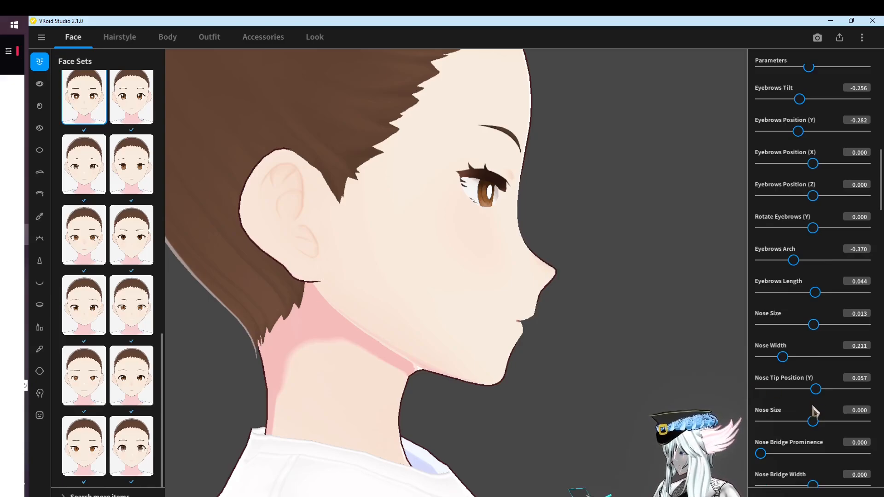
mouse_move(813, 421)
mouse_down()
mouse_move(823, 423)
mouse_move(808, 425)
mouse_up()
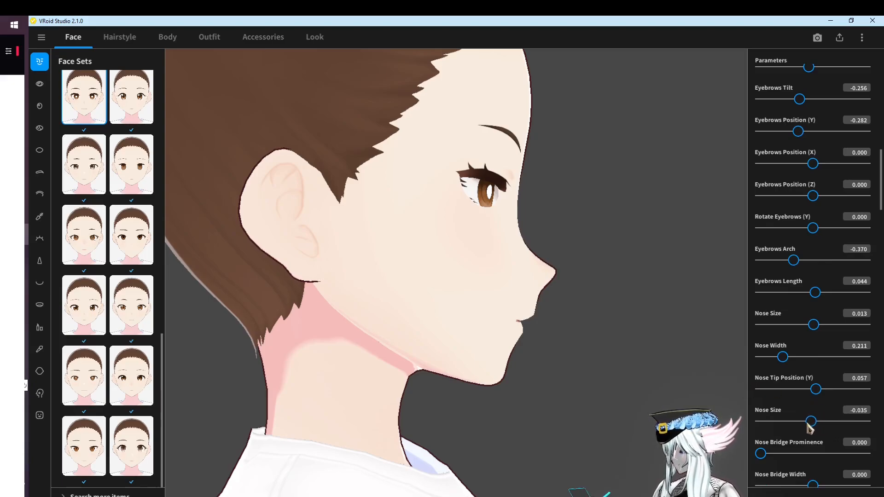
right_drag(590, 375, 733, 413)
mouse_move(813, 429)
mouse_down()
mouse_move(831, 428)
mouse_move(789, 426)
mouse_move(807, 423)
mouse_move(798, 422)
mouse_up()
right_drag(589, 361, 596, 322)
Try different Nose Tip Position (Y) values in side view and set it to -1.000
scroll(778, 424, down, 1)
scroll(778, 424, down, 1)
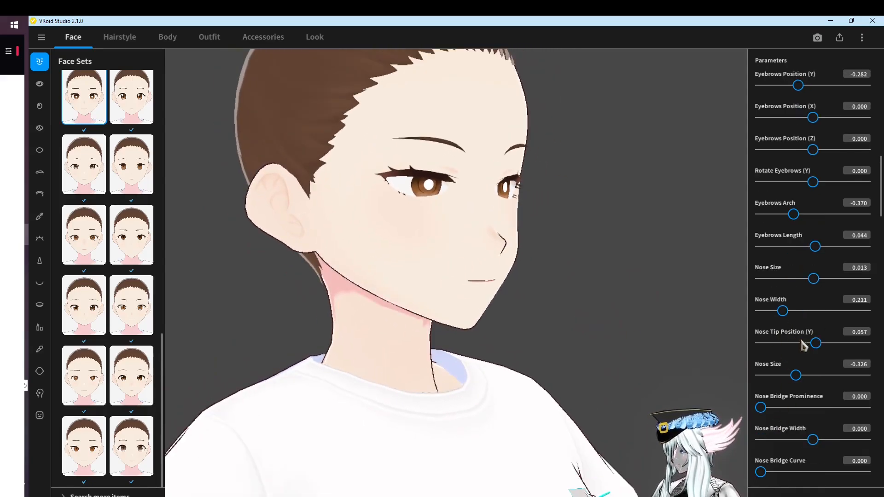
drag(803, 346, 832, 352)
right_drag(542, 302, 553, 302)
drag(815, 348, 762, 349)
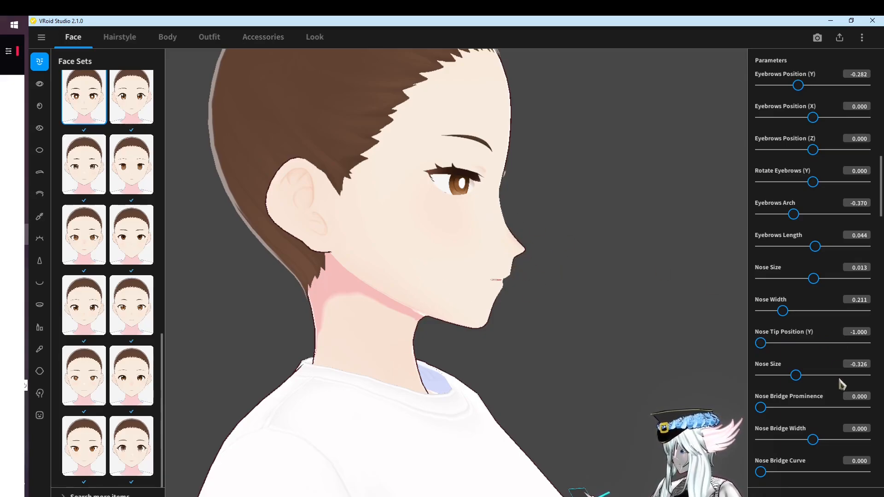
Try Nose Bridge Prominence but keep it at 0.000, and set the Nose Size parameter below Nose Tip Position (Y) to -0.793
mouse_move(787, 404)
mouse_down()
mouse_move(864, 406)
mouse_move(769, 404)
mouse_up()
drag(831, 376, 777, 383)
drag(781, 345, 746, 350)
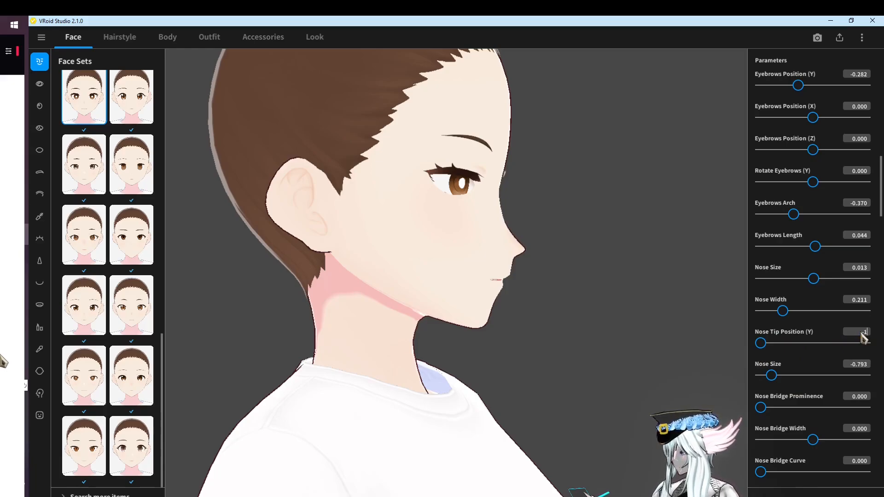
Enter an exact Nose Tip Position (Y) value of -1.5, beyond the slider's range
click(863, 338)
text(-1.5)
key(Return)
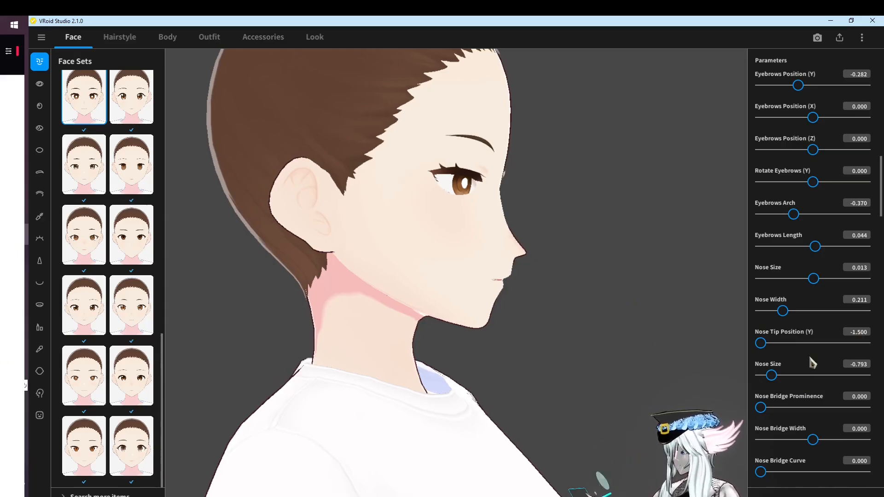
click(864, 335)
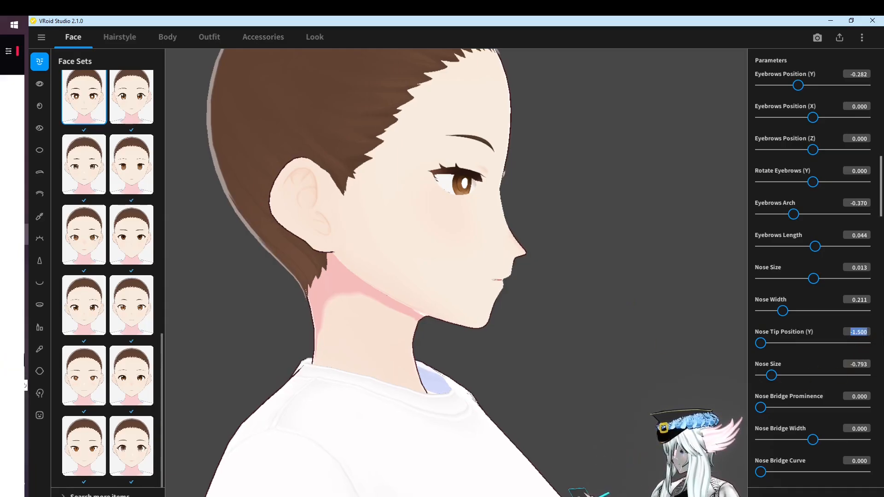
key(Return)
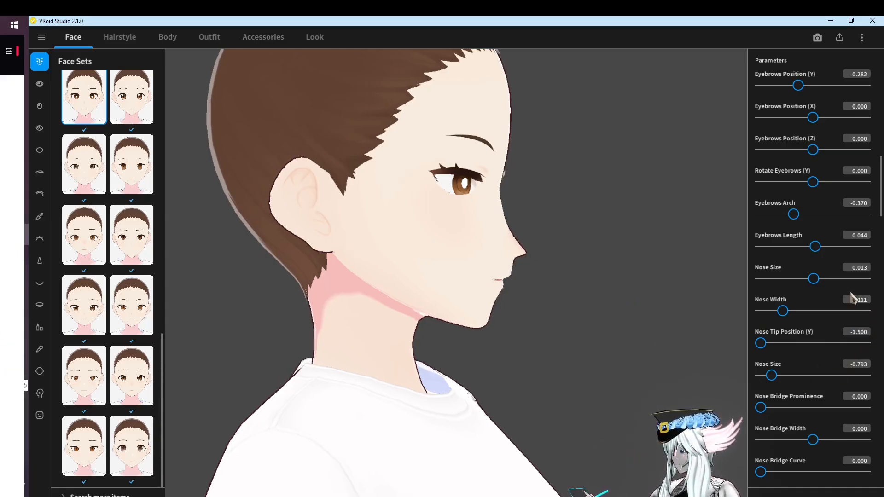
Try Droopy Eyes at -5.000 with the face seen from the front, and set it to 0.031
scroll(853, 297, up, 5)
right_drag(599, 286, 476, 288)
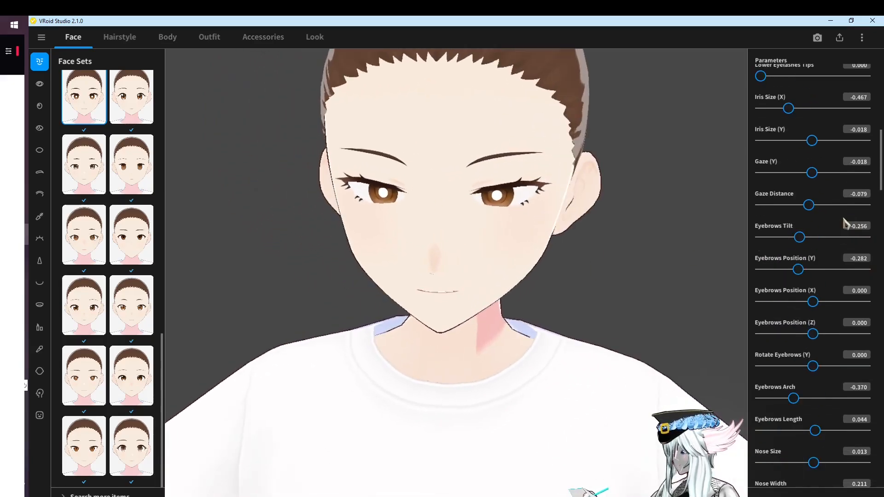
scroll(825, 221, up, 4)
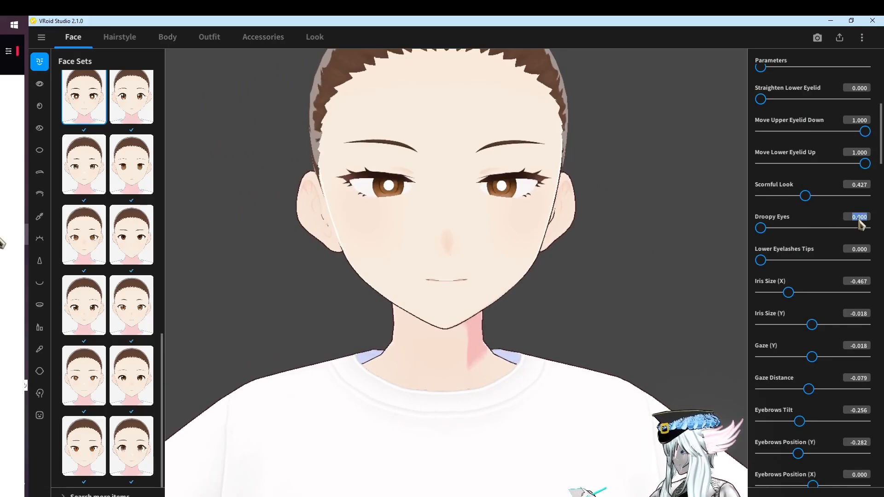
key(Return)
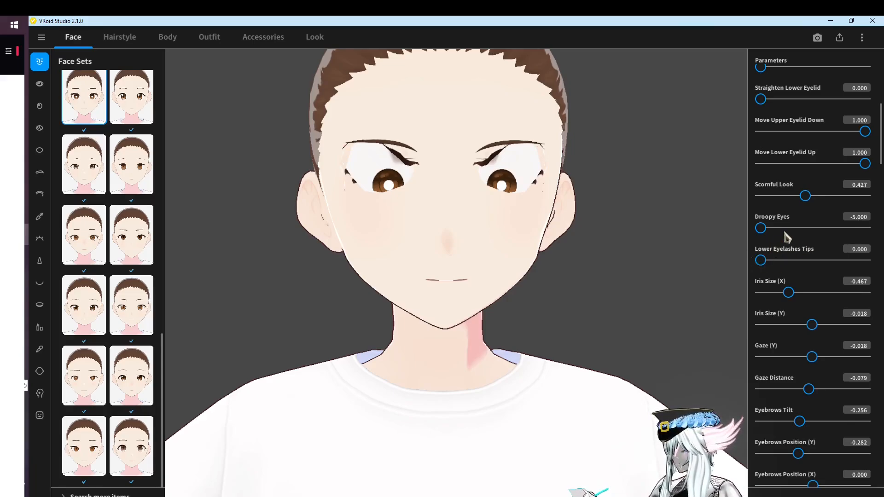
drag(787, 235, 761, 244)
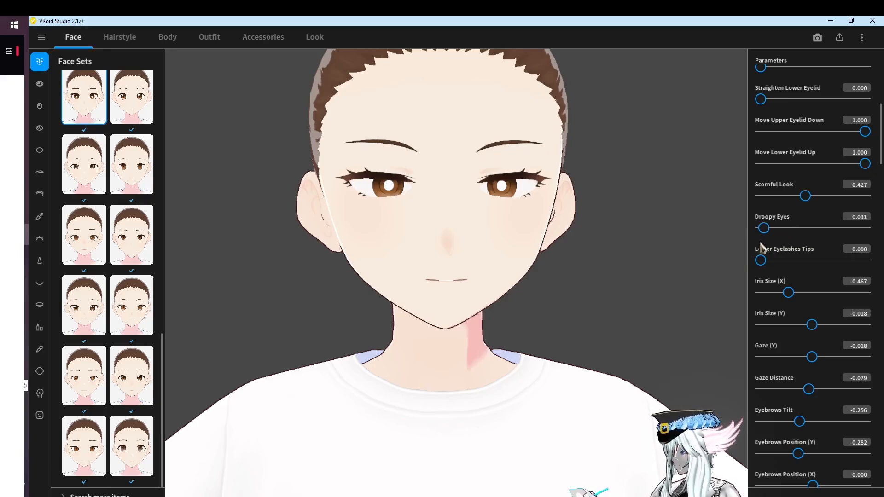
Set Nose Base Prominence (Y) to -0.159, Nose Tip Position (Y) to -0.595 and the Nose Size parameter below it to -0.775 in profile
scroll(767, 260, down, 5)
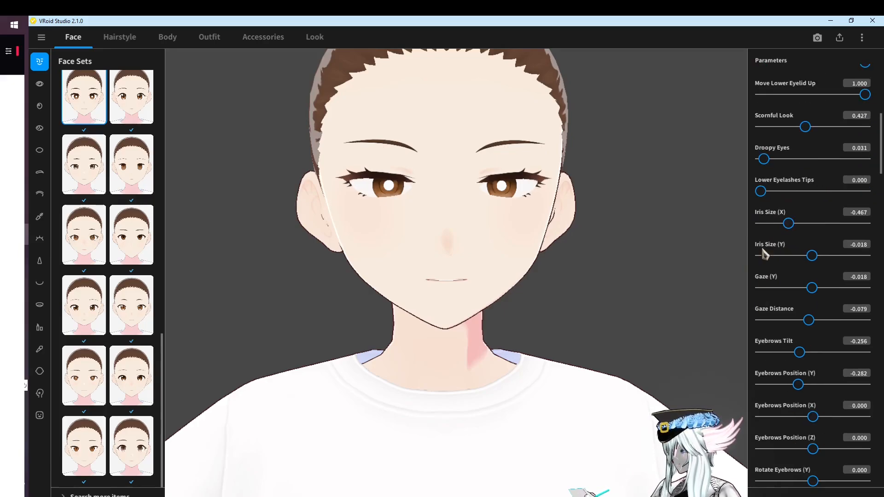
scroll(768, 281, down, 5)
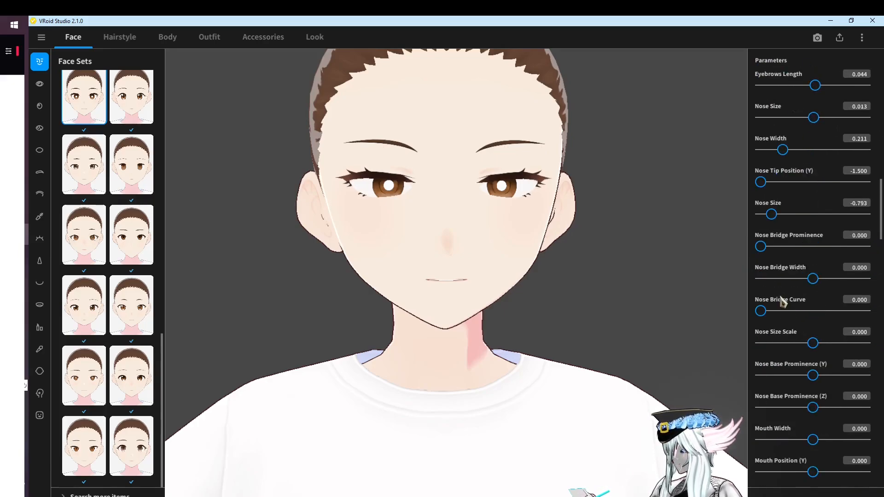
scroll(788, 305, down, 5)
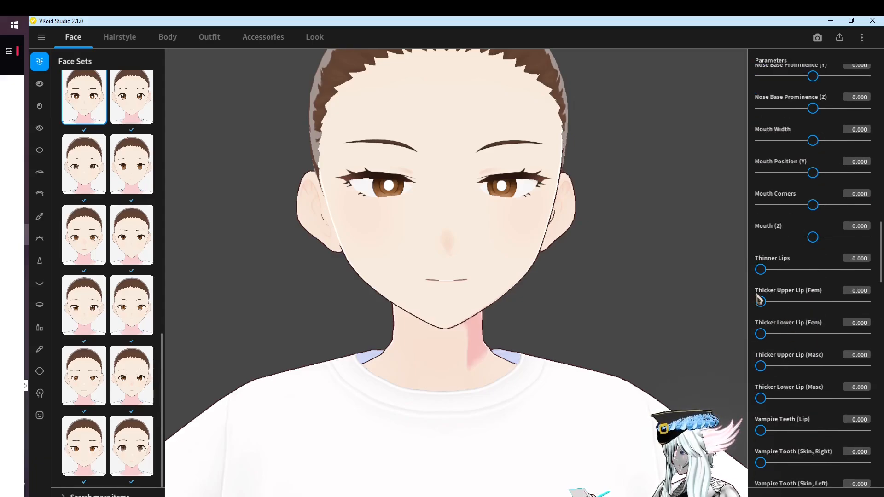
mouse_move(689, 289)
right_down()
mouse_move(716, 290)
mouse_move(686, 287)
right_up()
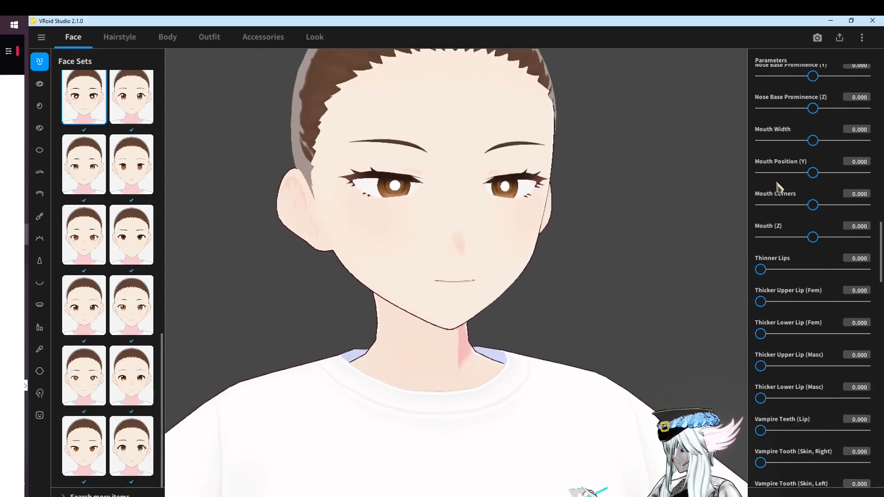
scroll(779, 188, up, 2)
right_drag(644, 191, 673, 193)
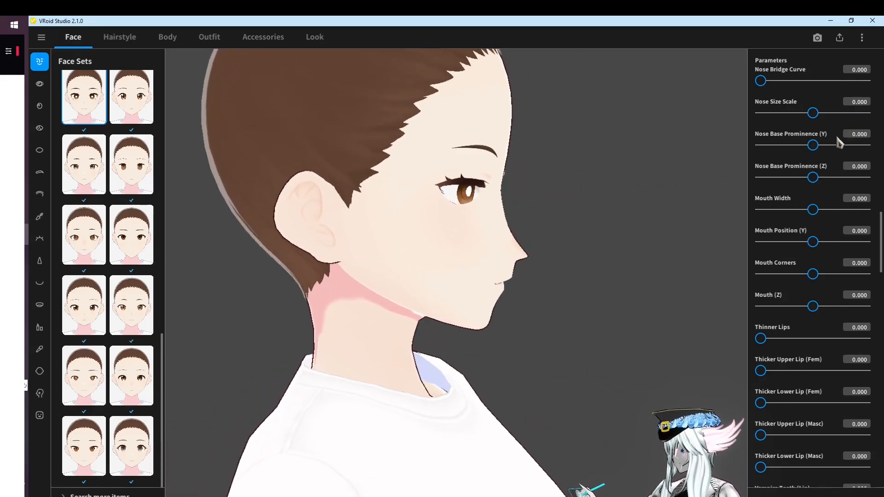
drag(814, 152, 783, 171)
scroll(815, 181, up, 5)
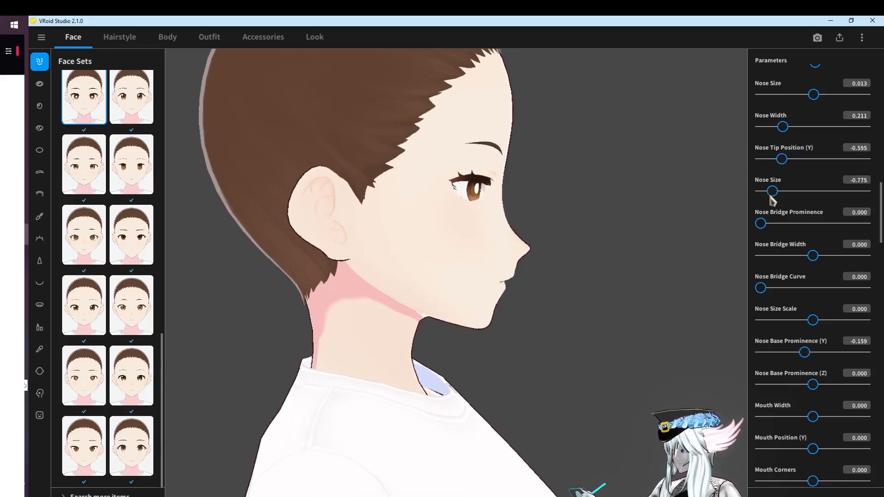
Set Nose Size Scale to -0.070 and Nose Base Prominence (Y) to -0.881
scroll(796, 289, down, 3)
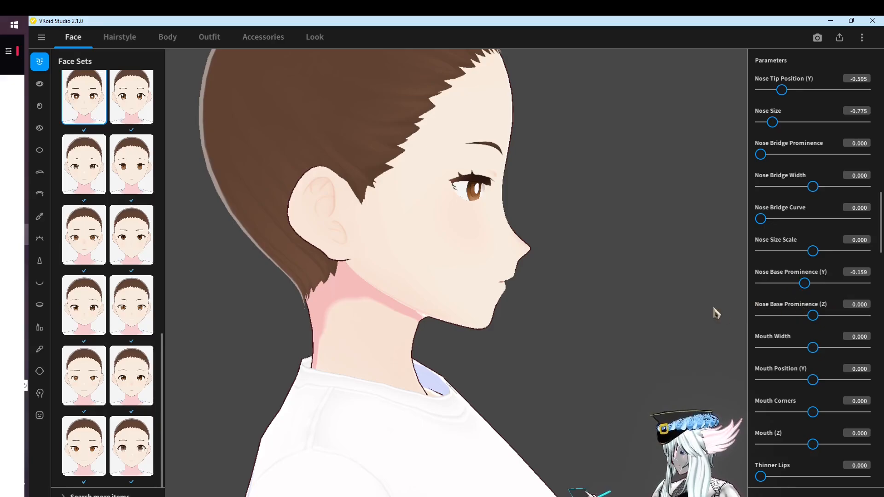
right_drag(624, 280, 625, 280)
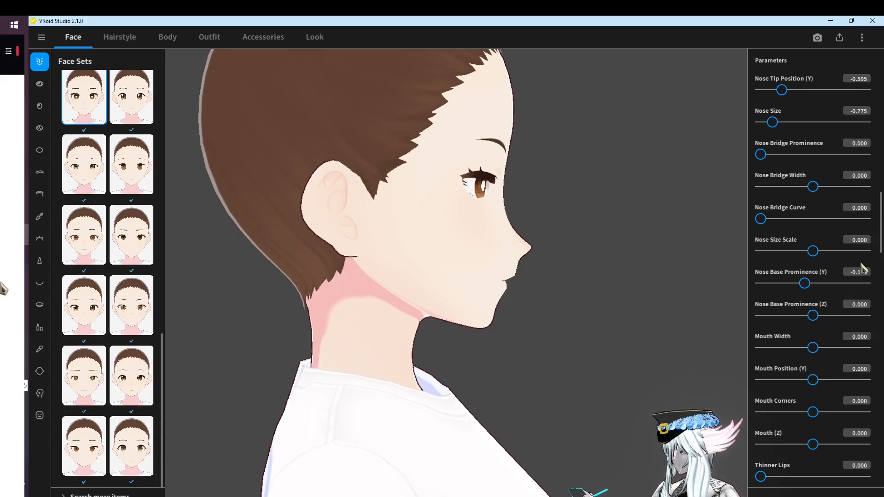
mouse_move(812, 252)
mouse_down()
mouse_move(799, 253)
mouse_move(809, 252)
mouse_up()
click(812, 283)
drag(812, 283, 766, 282)
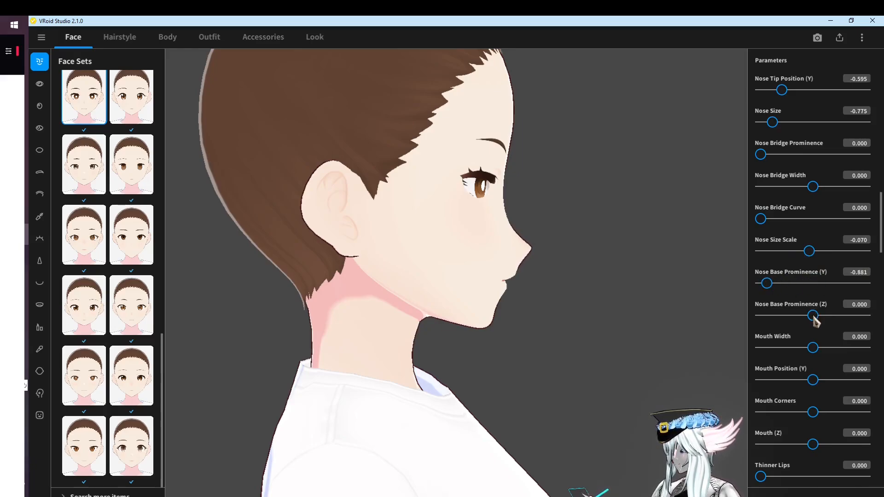
Set Nose Base Prominence (Z) to -0.300 and check the nose in profile and from the front
mouse_move(813, 316)
mouse_down()
mouse_move(776, 316)
mouse_move(798, 316)
mouse_up()
drag(624, 293, 605, 288)
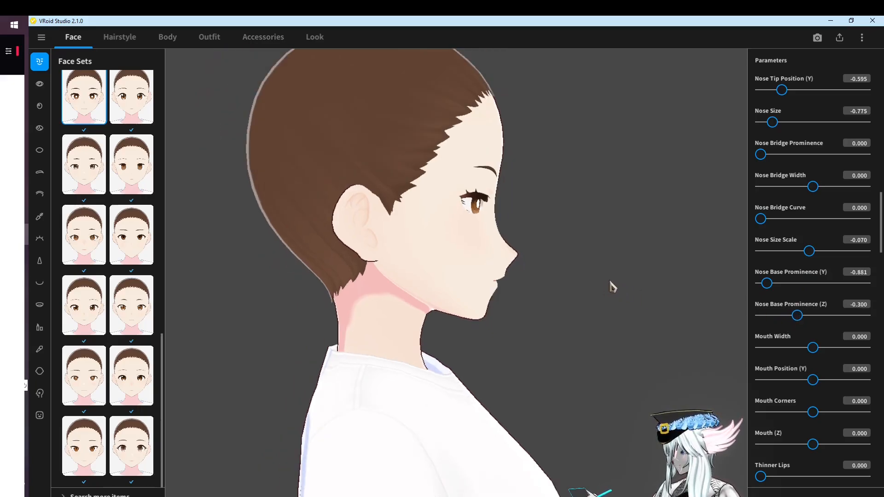
scroll(599, 284, up, 2)
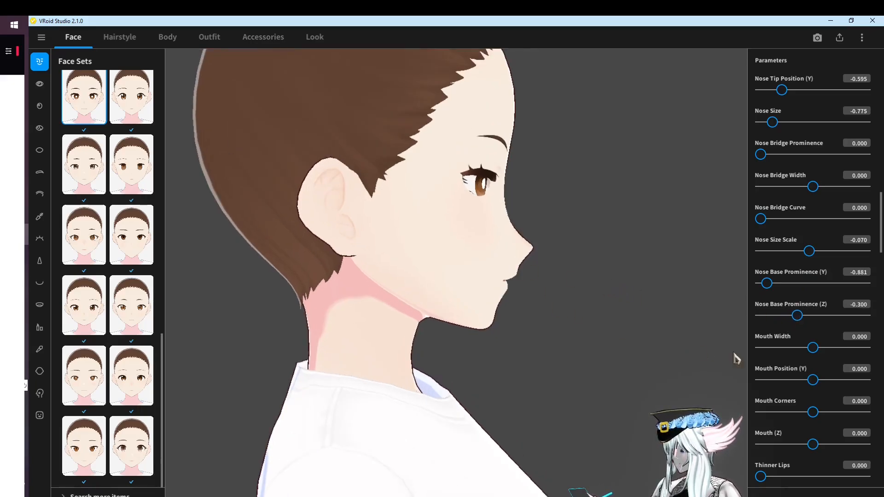
scroll(749, 361, down, 3)
right_drag(552, 303, 511, 304)
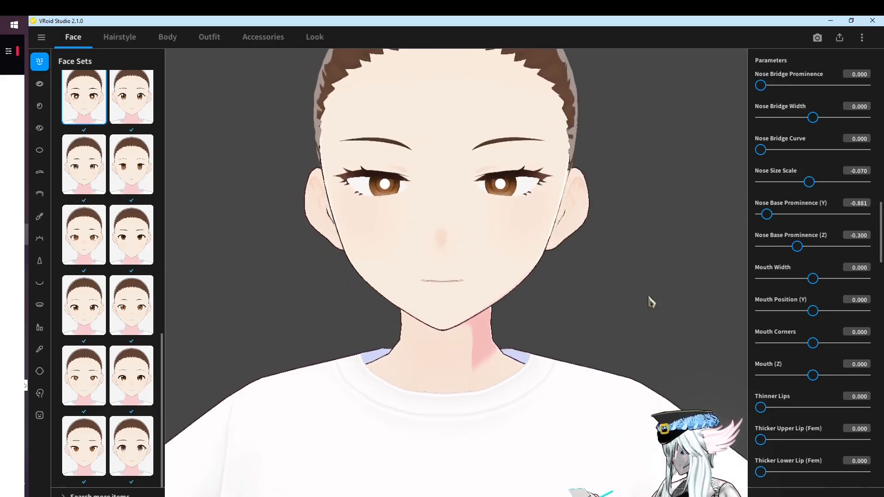
Set Mouth Width to -0.181 and Mouth Position (Y) to -0.093
mouse_move(809, 283)
mouse_down()
mouse_move(786, 288)
mouse_move(831, 288)
mouse_move(805, 288)
mouse_up()
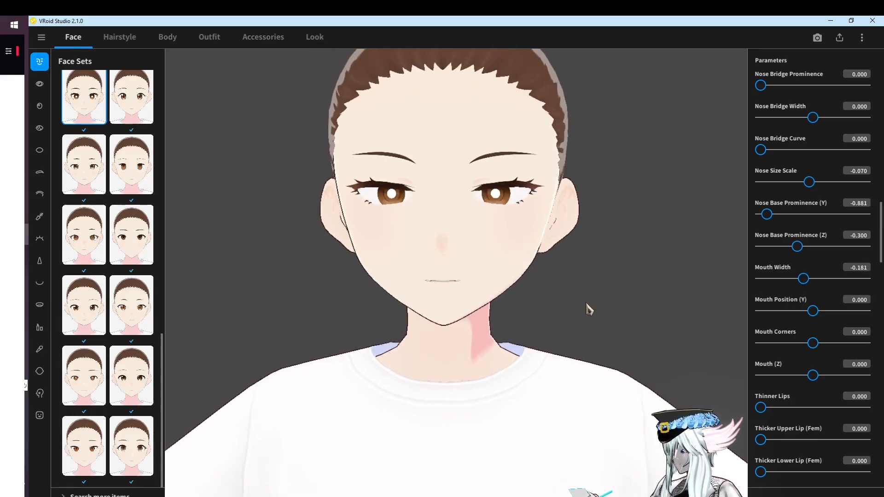
mouse_move(815, 314)
mouse_down()
mouse_move(831, 315)
mouse_move(803, 316)
mouse_up()
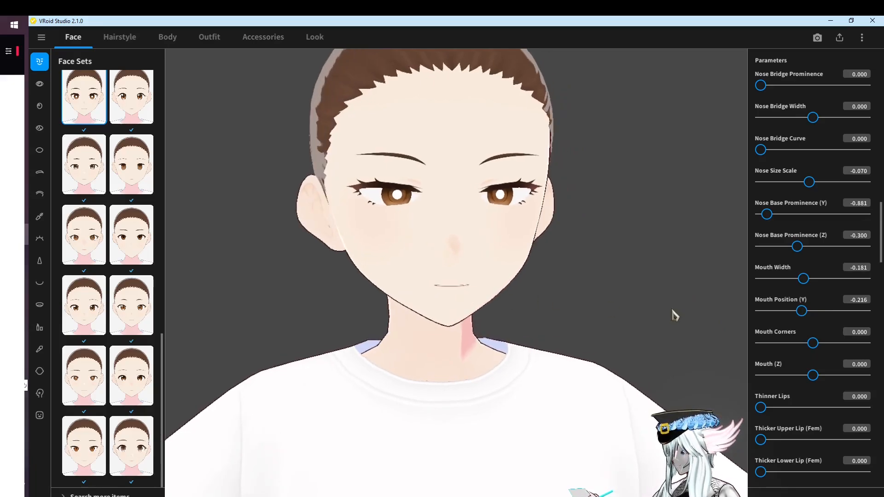
drag(804, 311, 808, 309)
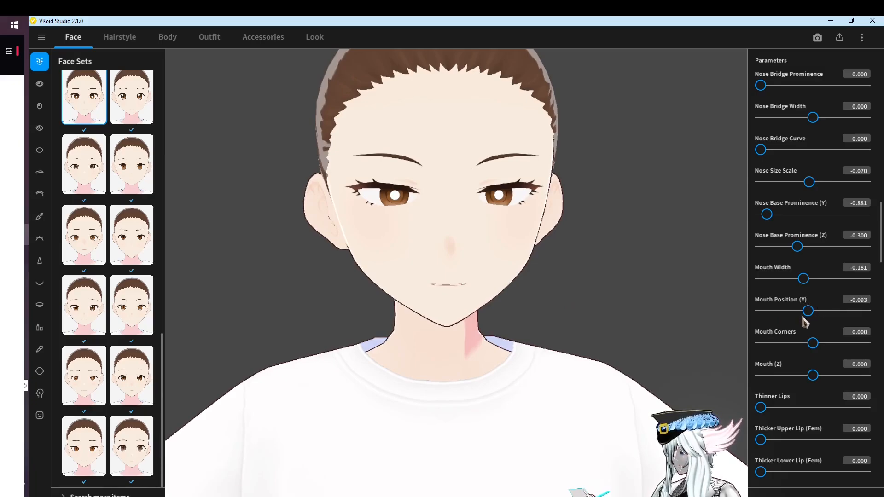
Set Thicker Upper Lip (Fem) to 13.656 and Thicker Lower Lip (Fem) to 21.586 in profile, and check the lips from the front
scroll(802, 326, down, 1)
scroll(802, 326, down, 1)
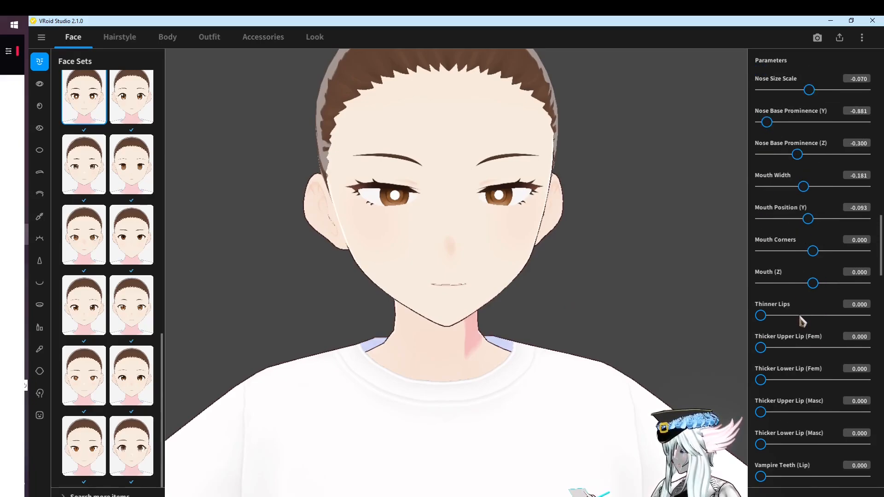
scroll(800, 305, down, 1)
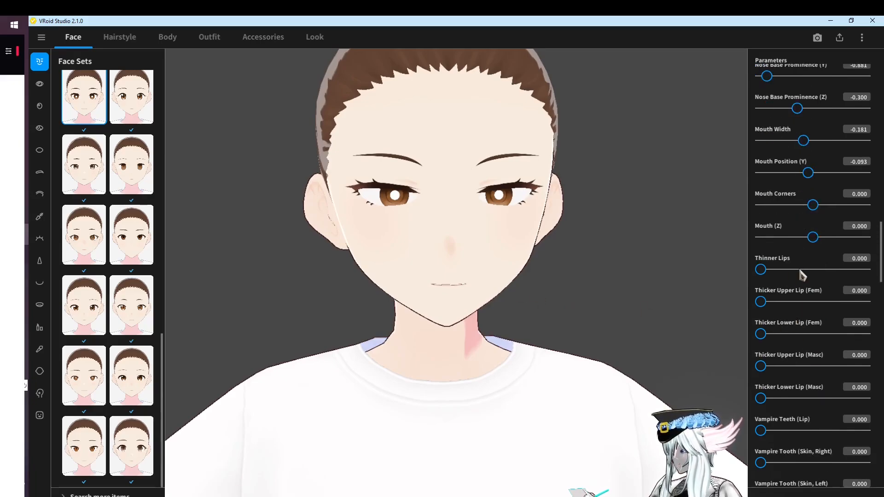
right_drag(587, 257, 639, 281)
scroll(770, 278, down, 1)
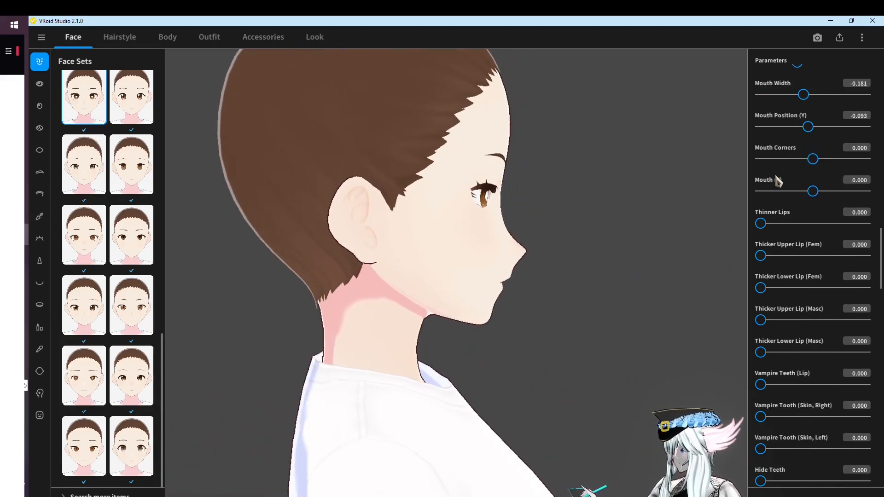
drag(762, 257, 775, 257)
drag(762, 289, 787, 291)
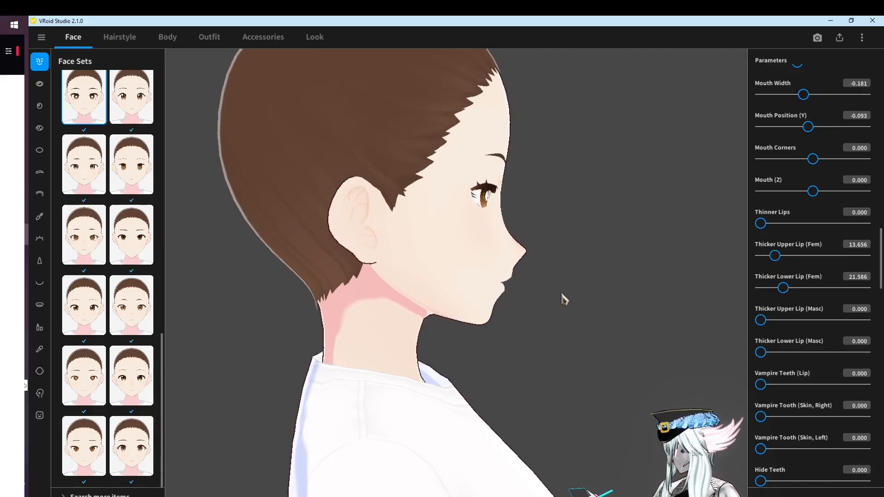
drag(720, 344, 572, 322)
Preview the open-mouth A expression in the Expression Editor and return to the face set parameters
scroll(777, 383, down, 2)
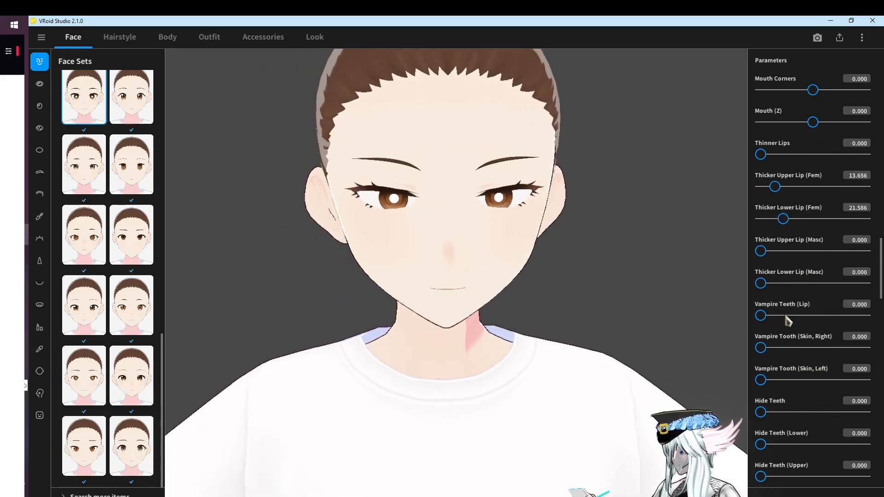
scroll(785, 361, down, 2)
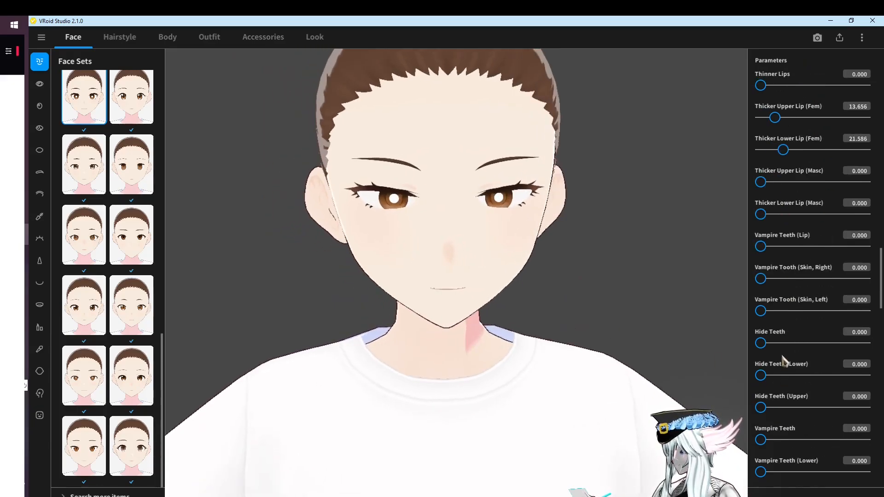
click(40, 415)
click(90, 252)
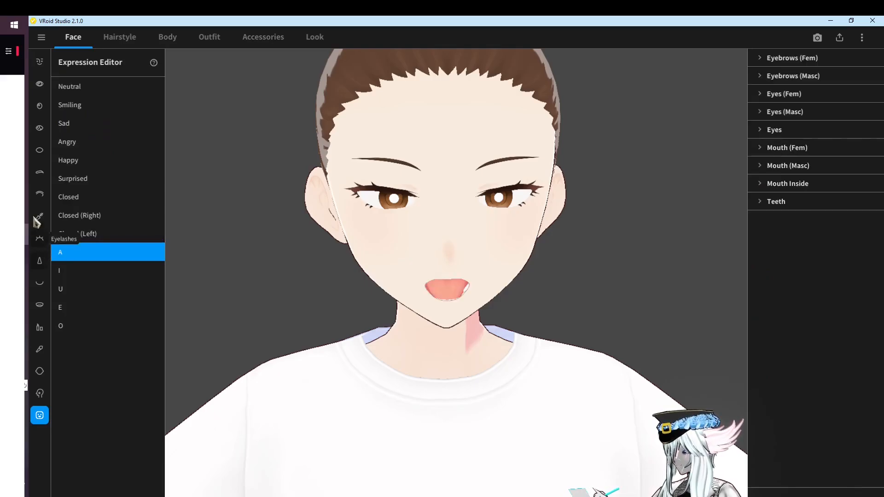
click(40, 61)
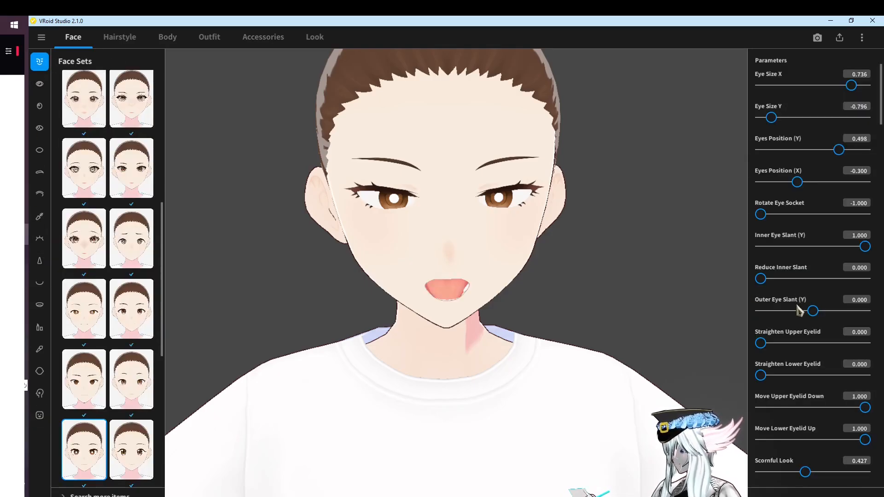
Try the Vampire Teeth (Lip), Vampire Teeth, Vampire Teeth (Lower) and Vampire Teeth (Upper) parameters, returning each to 0
scroll(800, 312, down, 20)
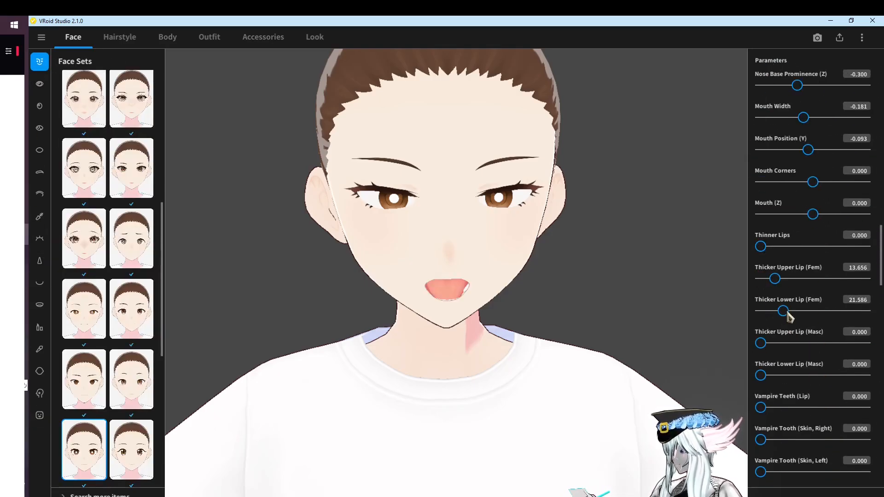
scroll(784, 313, down, 8)
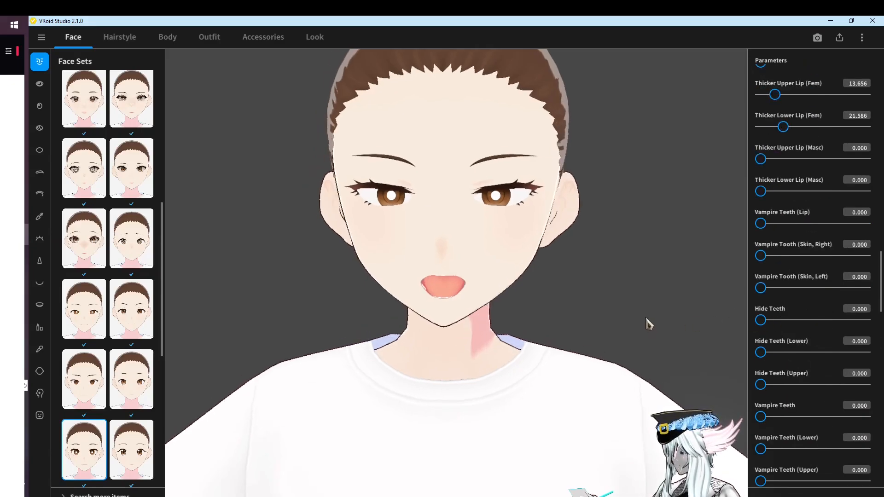
drag(781, 226, 746, 239)
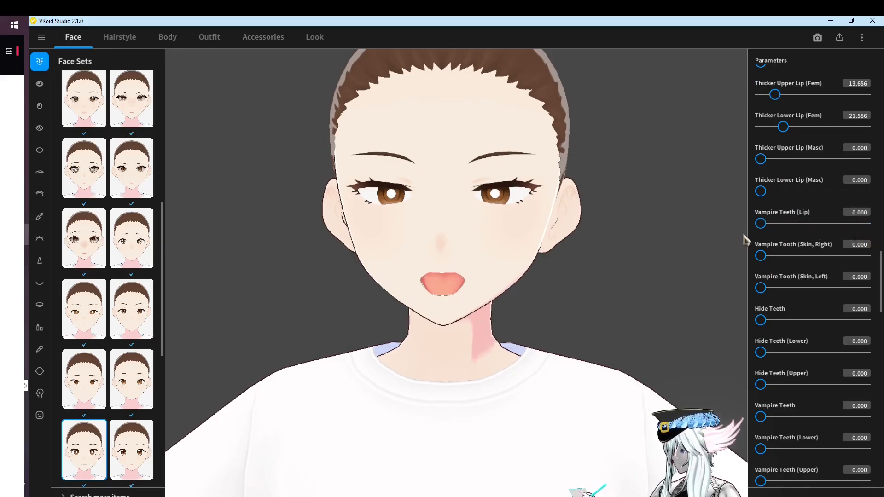
scroll(781, 314, down, 5)
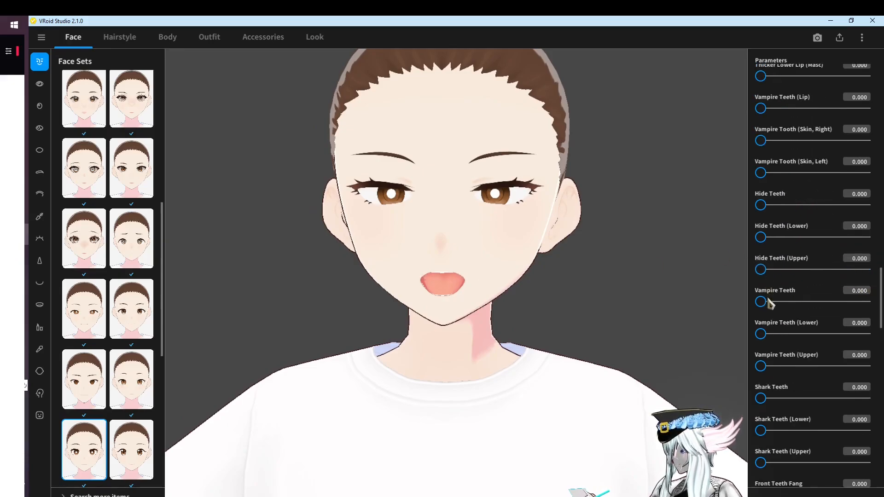
drag(769, 301, 701, 300)
drag(768, 330, 556, 342)
drag(760, 366, 508, 367)
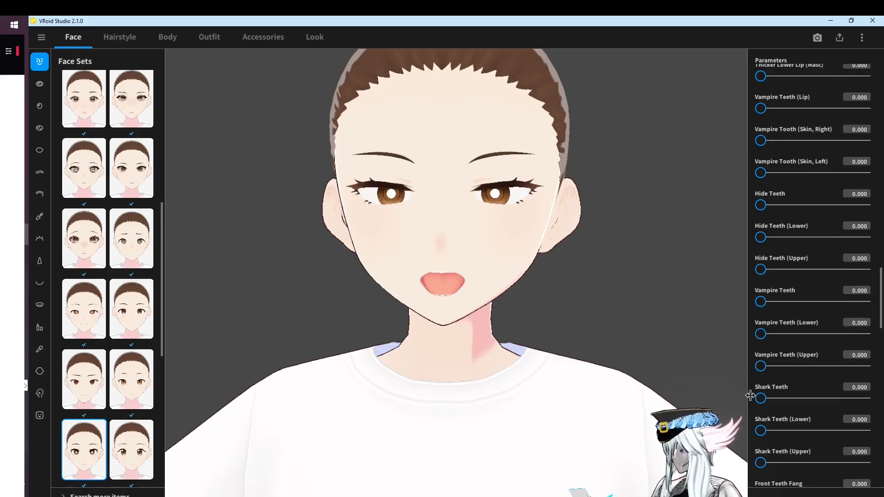
Set Shark Teeth to 95.595 and switch the expression preview back to Neutral
drag(759, 398, 861, 399)
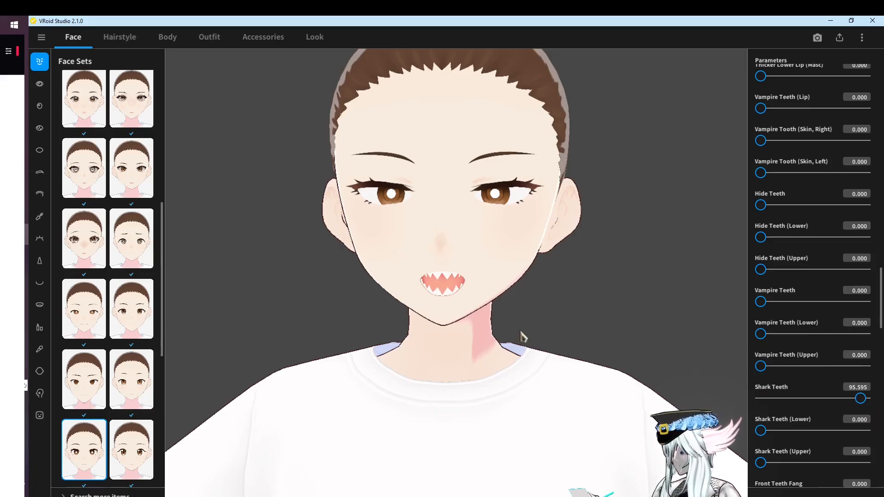
click(39, 415)
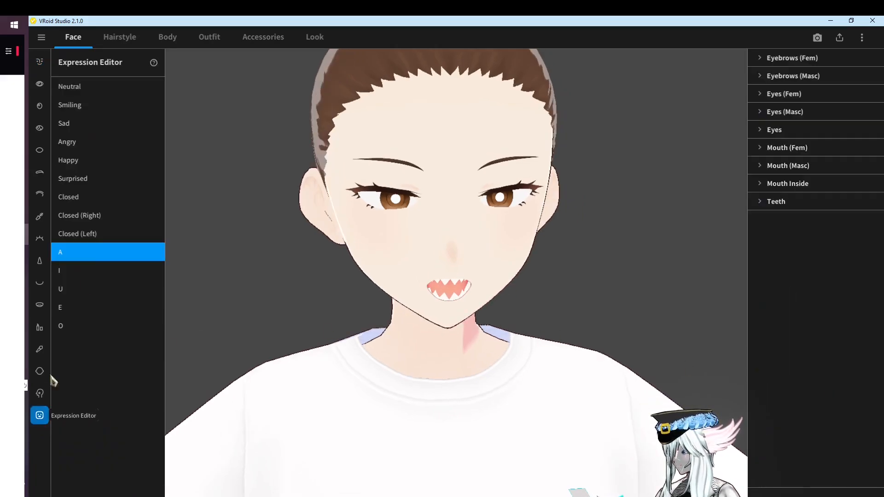
click(89, 88)
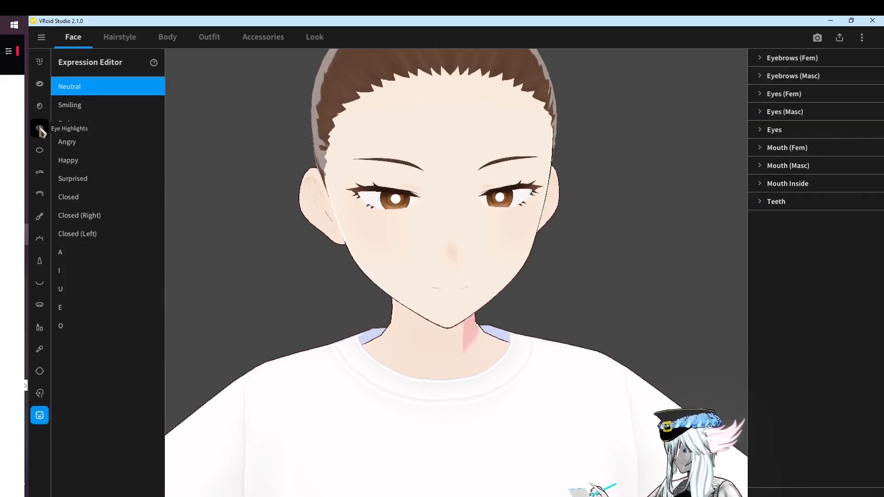
Look through the Eyes Sets presets
click(39, 84)
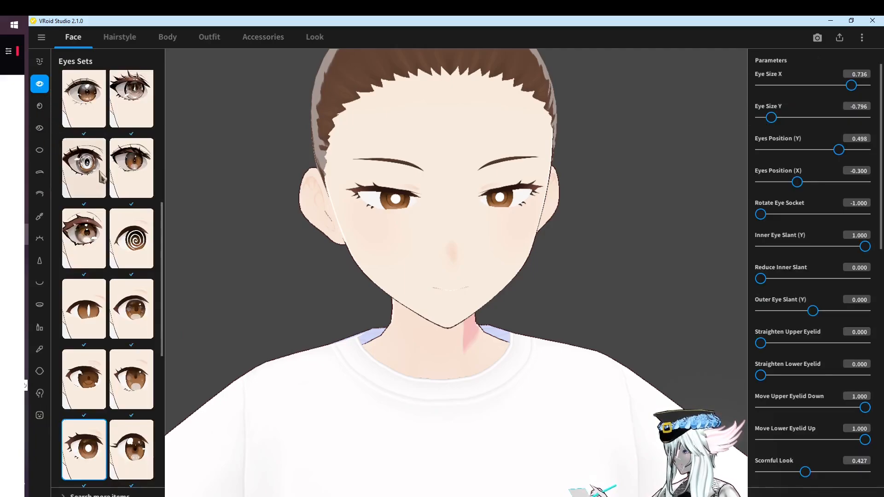
scroll(138, 307, down, 1)
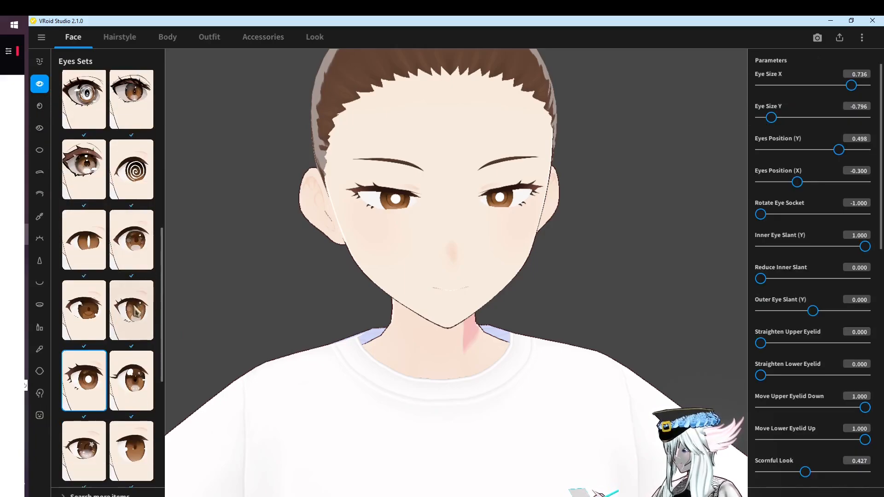
scroll(120, 294, down, 1)
scroll(92, 283, down, 2)
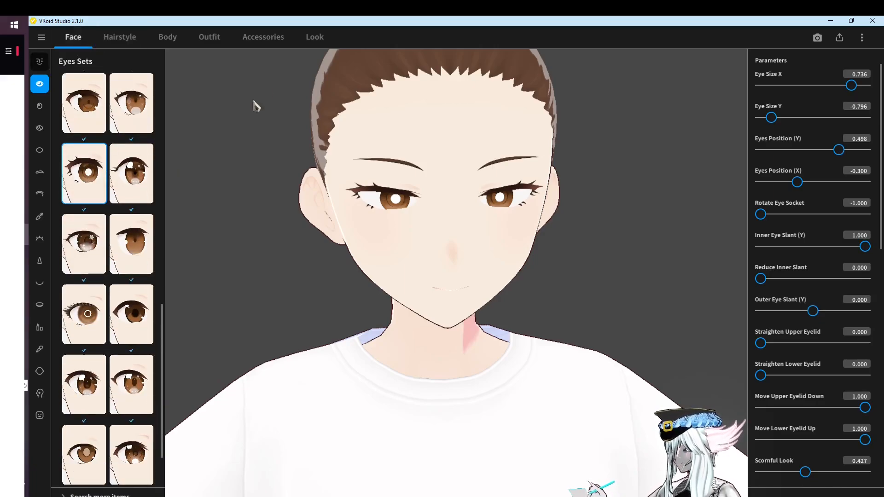
scroll(119, 152, down, 5)
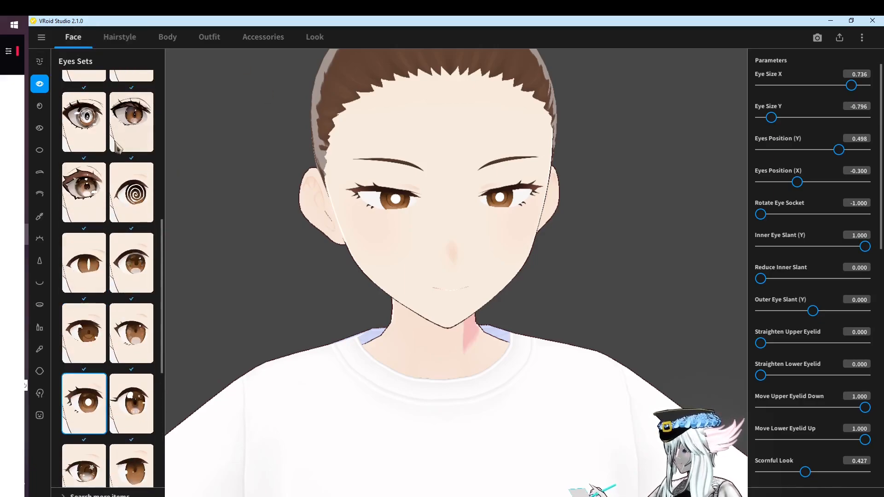
Try several iris presets from the start of the Irises list and apply the first one
click(40, 107)
right_drag(226, 215, 234, 219)
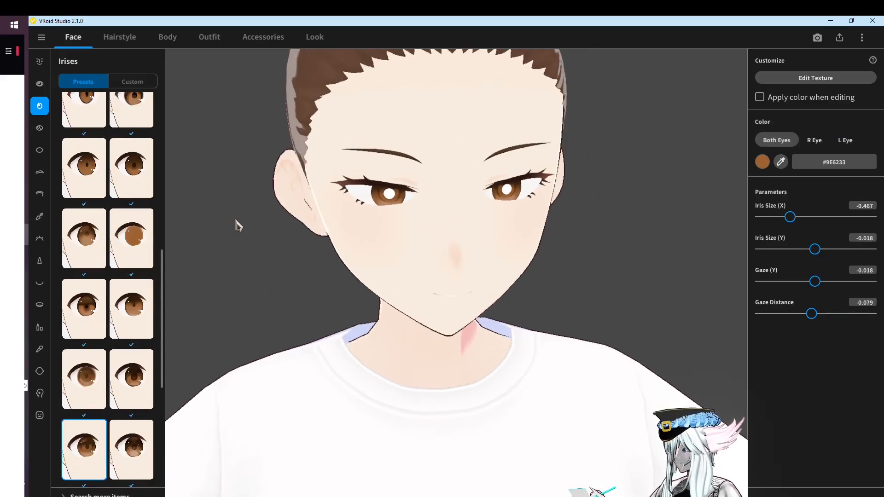
right_drag(370, 303, 363, 299)
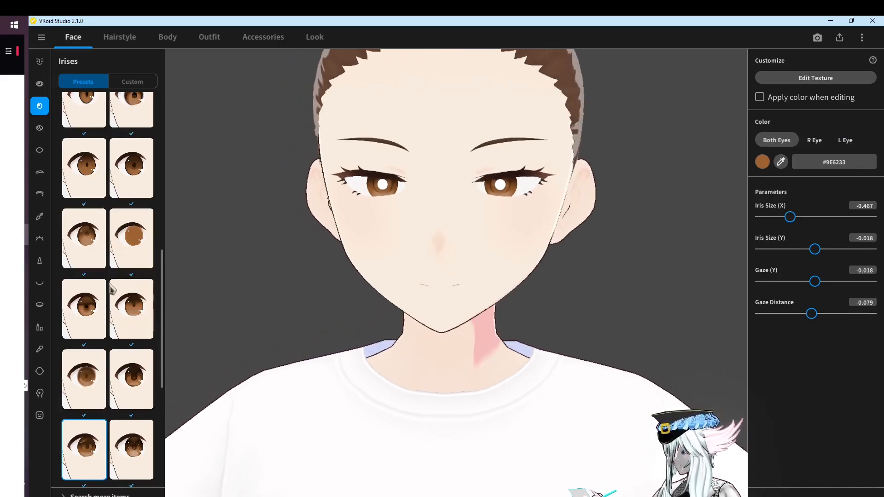
scroll(110, 283, up, 8)
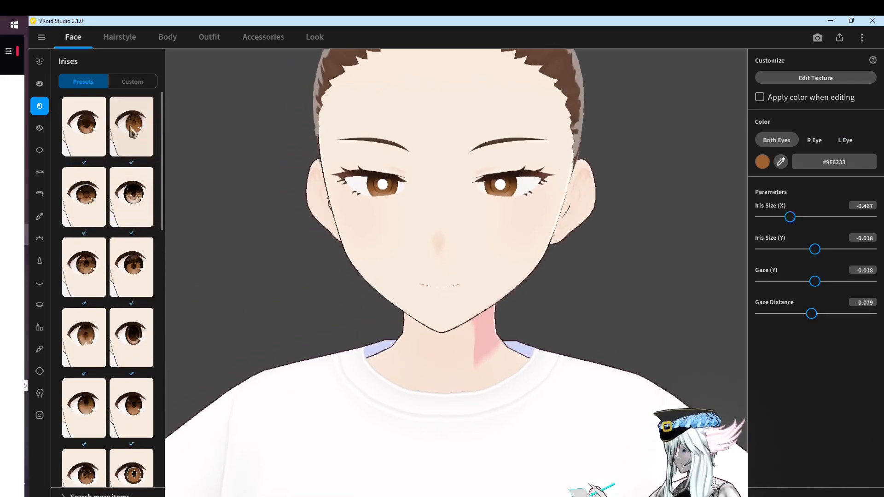
click(123, 203)
click(85, 198)
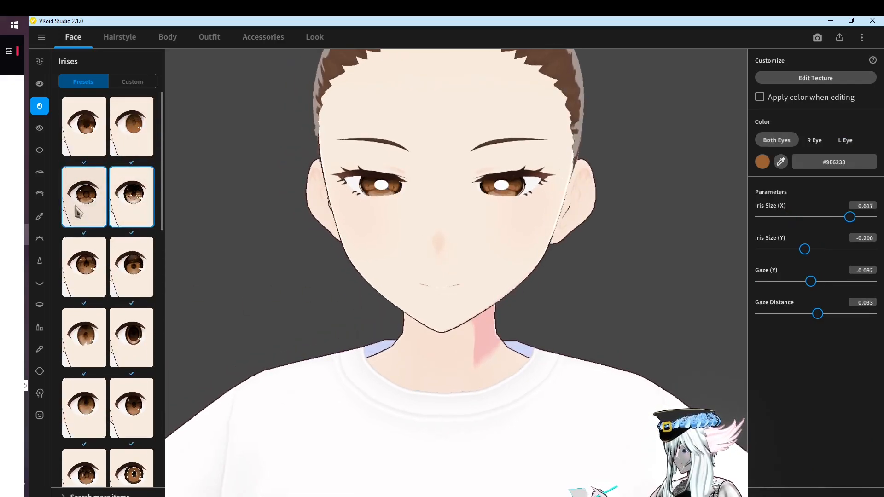
click(121, 136)
click(92, 150)
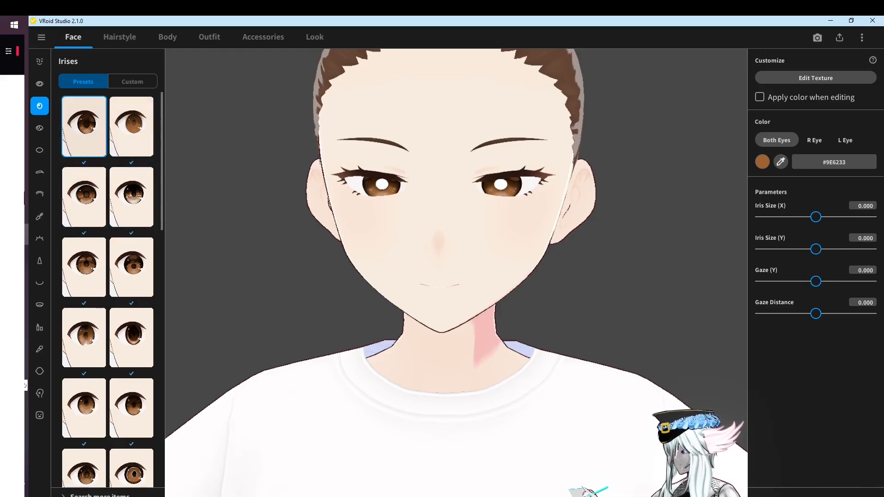
Try several Eye Highlights presets and apply the first one in the list
click(39, 128)
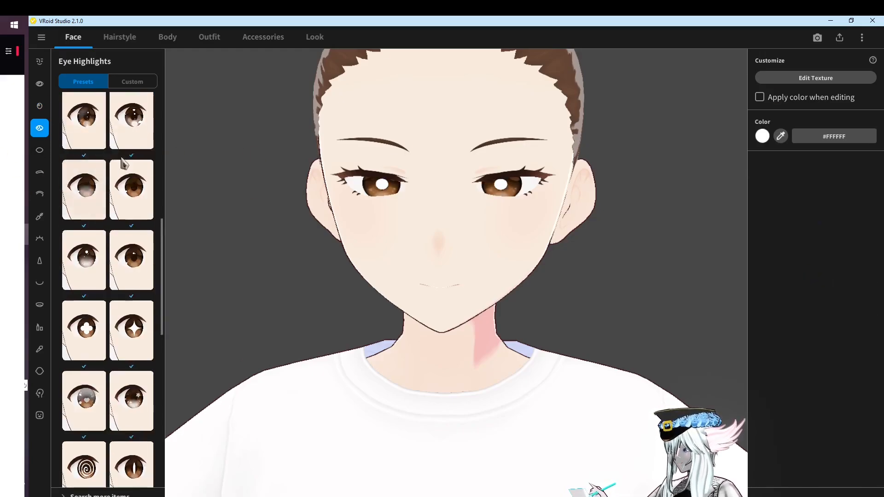
click(98, 148)
click(127, 205)
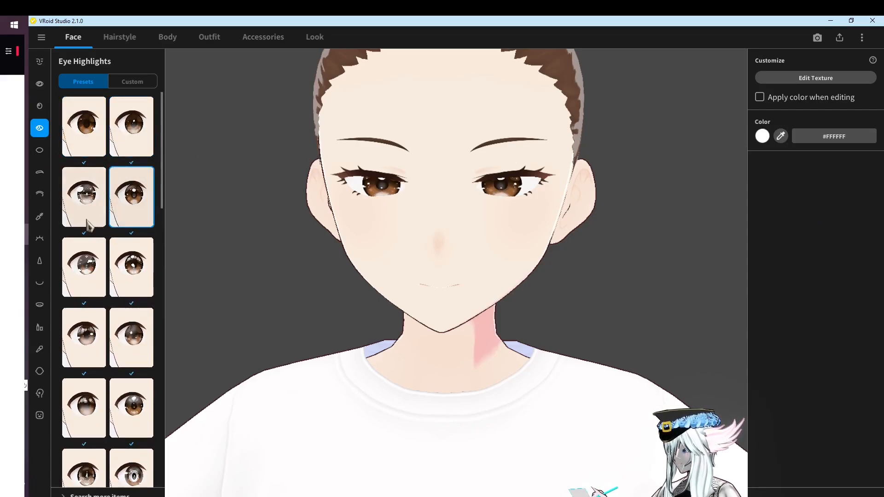
click(88, 219)
click(130, 154)
click(91, 142)
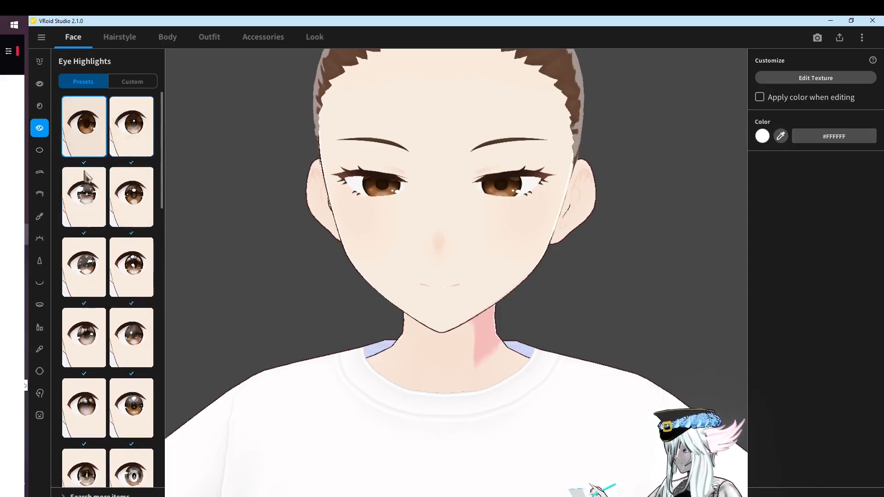
Open the irises texture for editing and add a new layer above the Default Design
click(39, 106)
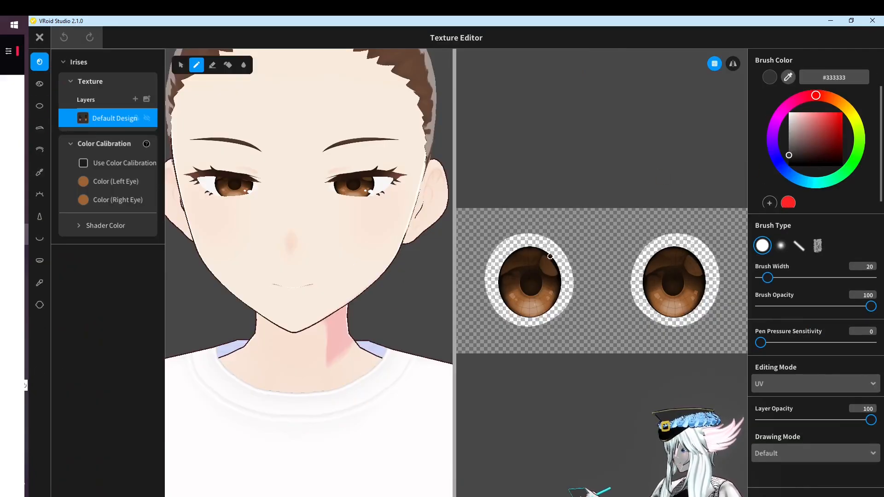
scroll(551, 256, up, 5)
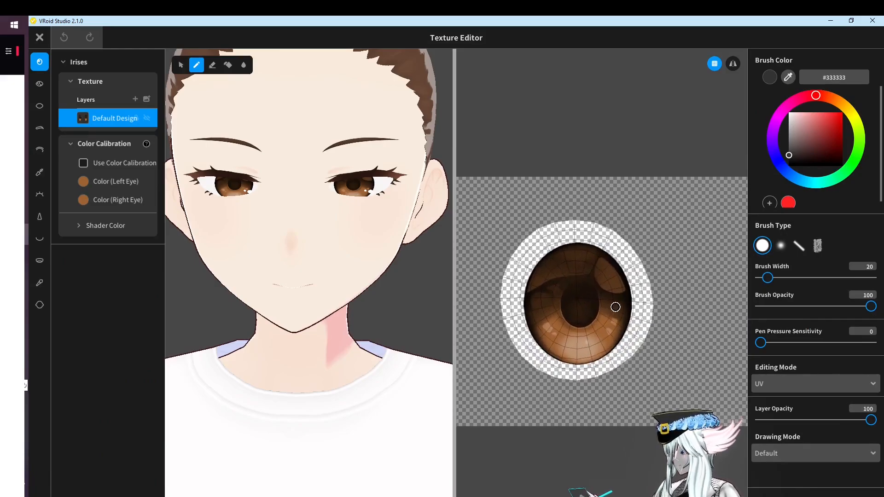
scroll(649, 341, down, 3)
scroll(593, 295, up, 1)
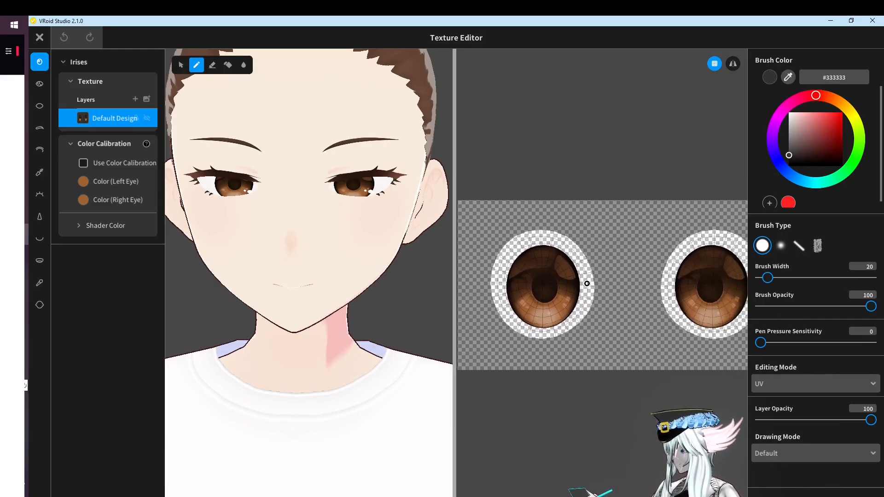
click(135, 99)
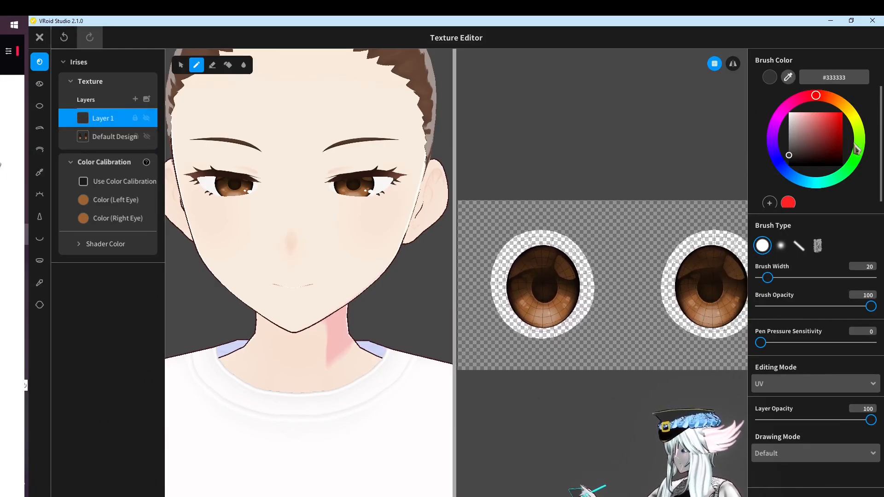
Paint both irises on the new layer with mirrored #FFB6B6 strokes at brush width 97 and erase the excess along the outer edge
click(821, 113)
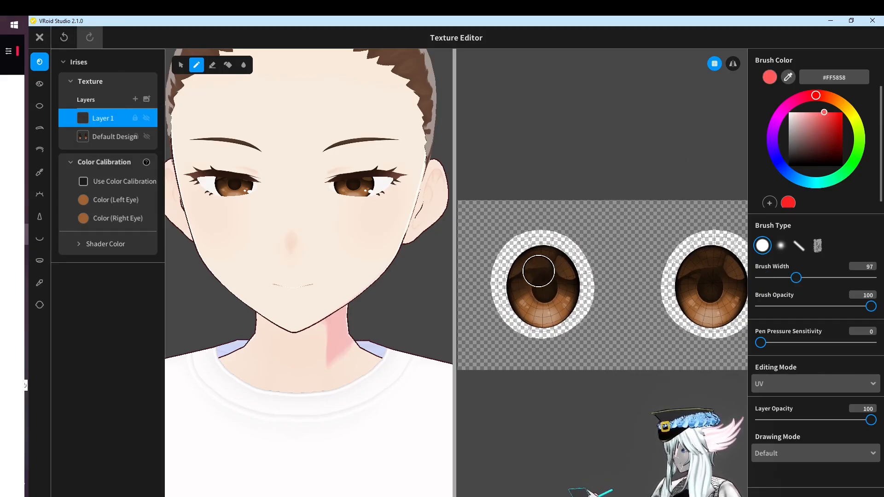
mouse_move(537, 267)
mouse_down()
mouse_move(541, 295)
mouse_move(544, 272)
mouse_move(559, 268)
mouse_move(555, 299)
mouse_move(529, 290)
mouse_move(504, 260)
mouse_up()
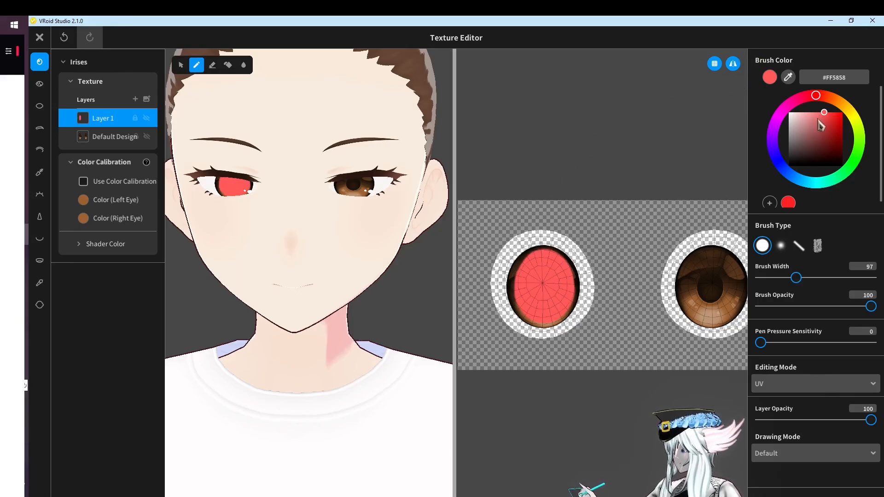
drag(818, 121, 804, 111)
mouse_move(537, 272)
mouse_down()
mouse_move(529, 276)
mouse_move(559, 273)
mouse_move(525, 303)
mouse_move(559, 291)
mouse_move(519, 290)
mouse_move(529, 316)
mouse_move(557, 308)
mouse_move(561, 270)
mouse_move(551, 258)
mouse_move(545, 310)
mouse_move(540, 298)
mouse_up()
click(212, 65)
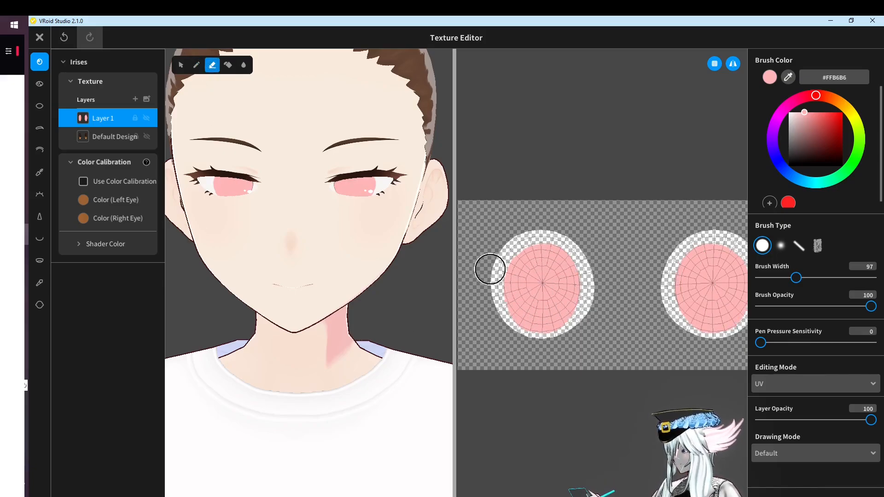
mouse_move(490, 269)
mouse_down()
mouse_move(501, 250)
mouse_move(492, 286)
mouse_move(504, 315)
mouse_move(539, 343)
mouse_move(592, 311)
mouse_move(566, 339)
mouse_move(489, 296)
mouse_move(504, 246)
mouse_up()
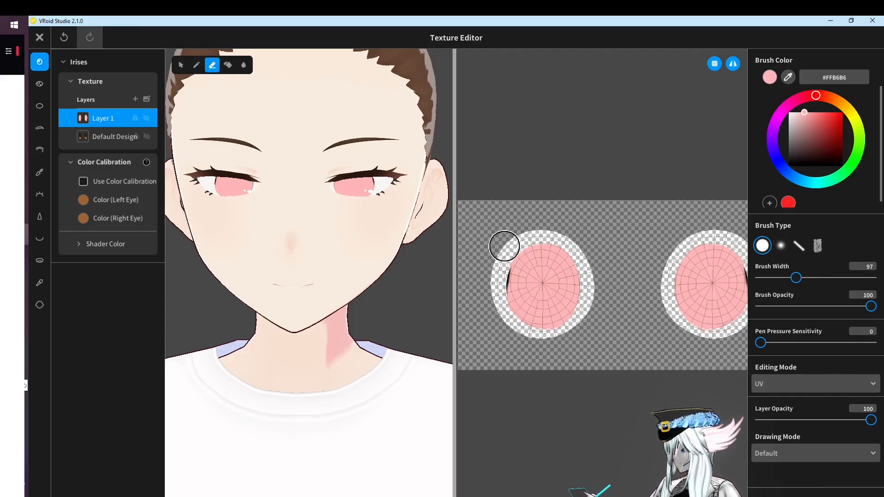
Set the paint colour to #FFE6B6, try it as a fill on one iris, and undo the fill
click(197, 65)
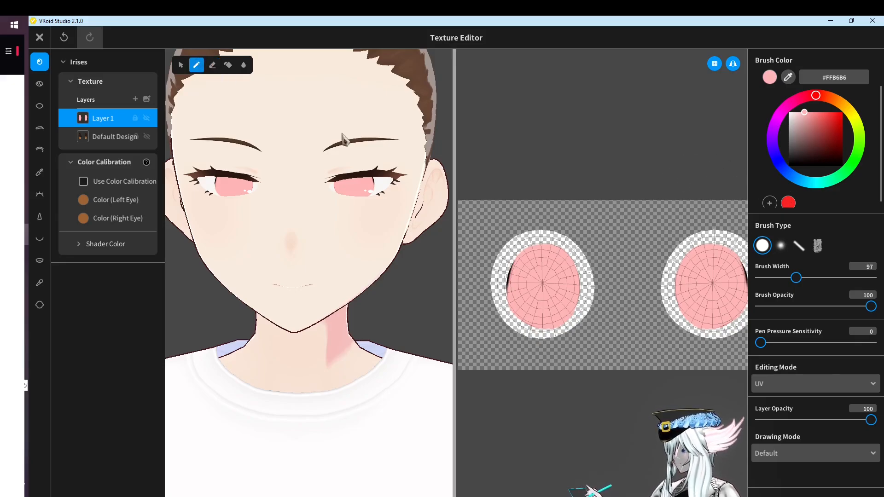
click(227, 65)
click(842, 103)
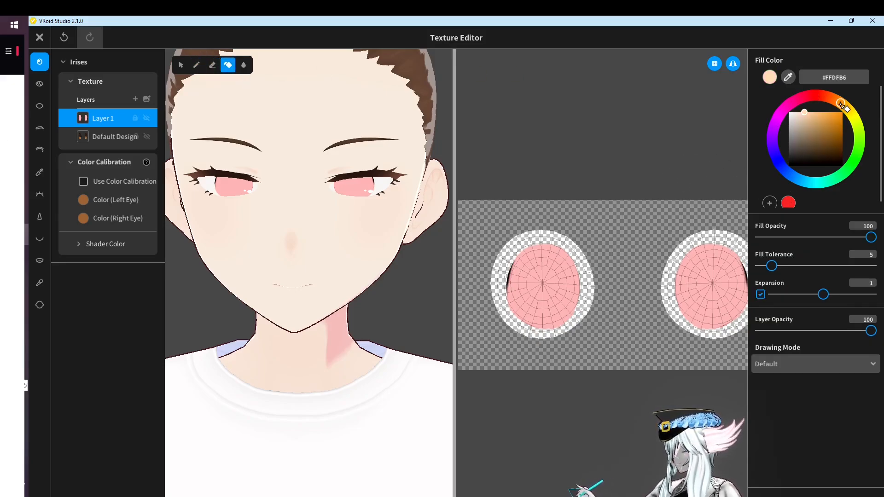
click(535, 264)
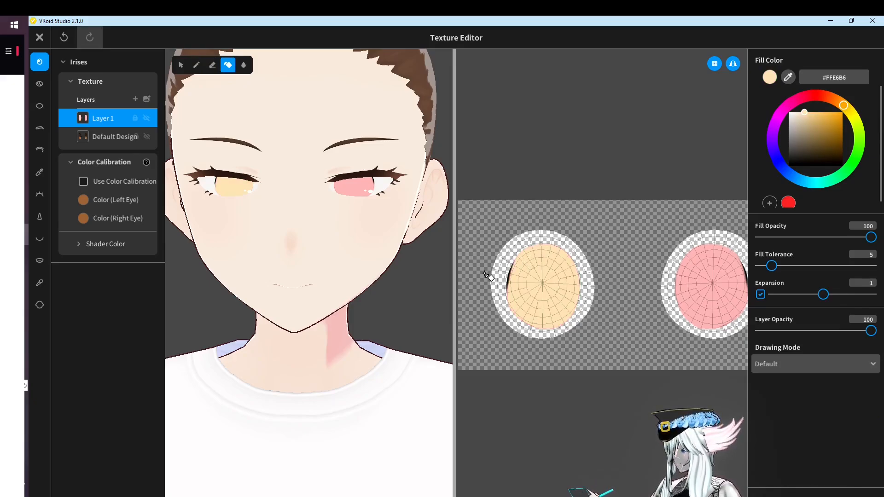
key(ctrl+z)
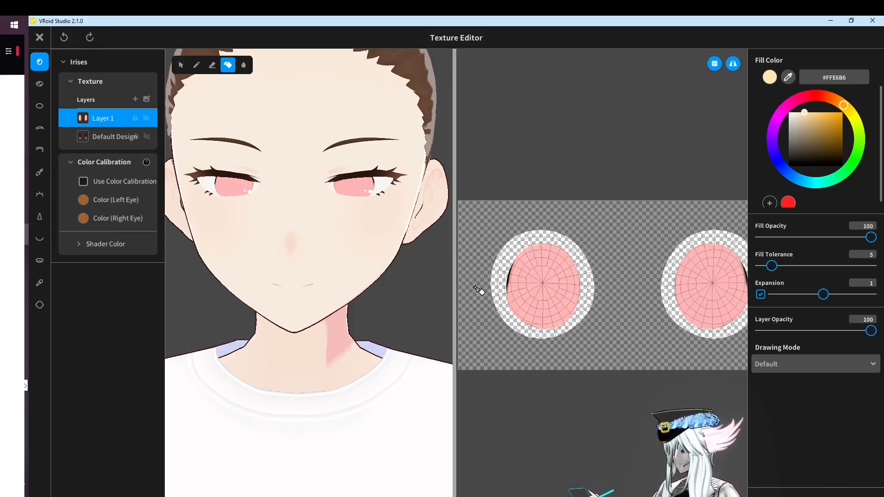
Paint #FFE6B6 over the lower part of both irises and blur it into the pink
click(243, 65)
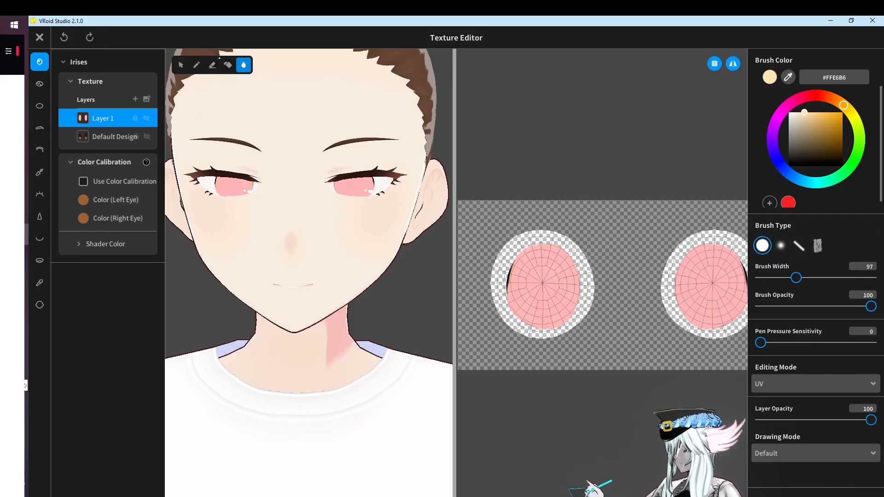
click(196, 65)
mouse_move(537, 302)
mouse_down()
mouse_move(527, 298)
mouse_move(532, 307)
mouse_move(547, 300)
mouse_move(534, 308)
mouse_move(539, 296)
mouse_move(543, 312)
mouse_move(519, 296)
mouse_move(555, 284)
mouse_move(554, 308)
mouse_move(529, 309)
mouse_move(521, 290)
mouse_move(536, 318)
mouse_move(553, 298)
mouse_move(527, 298)
mouse_up()
click(243, 65)
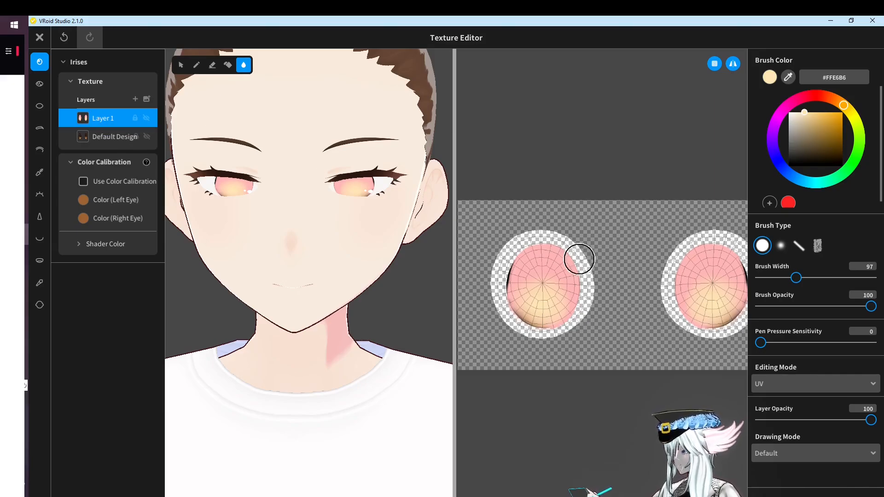
scroll(586, 306, down, 2)
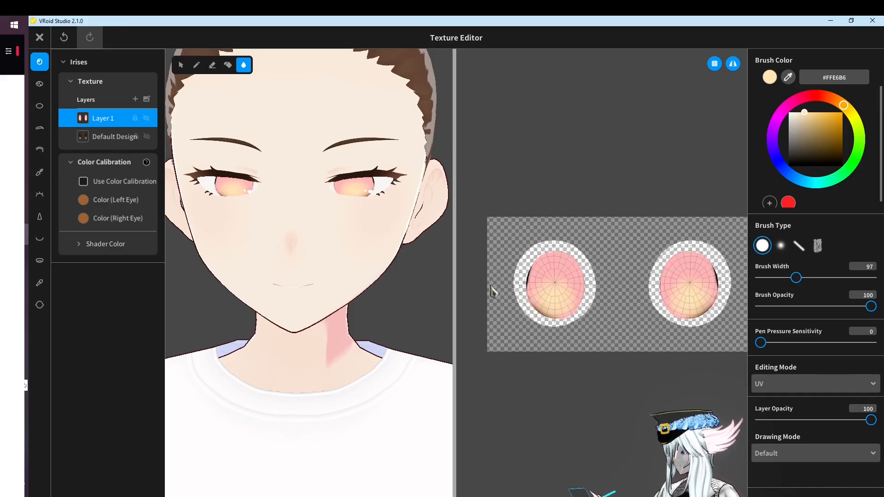
right_drag(325, 282, 326, 258)
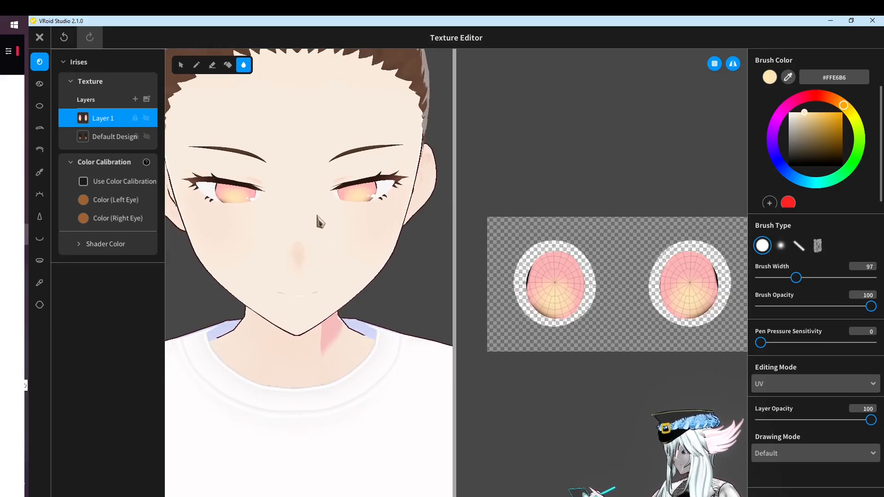
right_drag(319, 221, 310, 213)
Export the painted iris layer as a PNG image named "eye yellow" to the Downloads folder
right_click(108, 125)
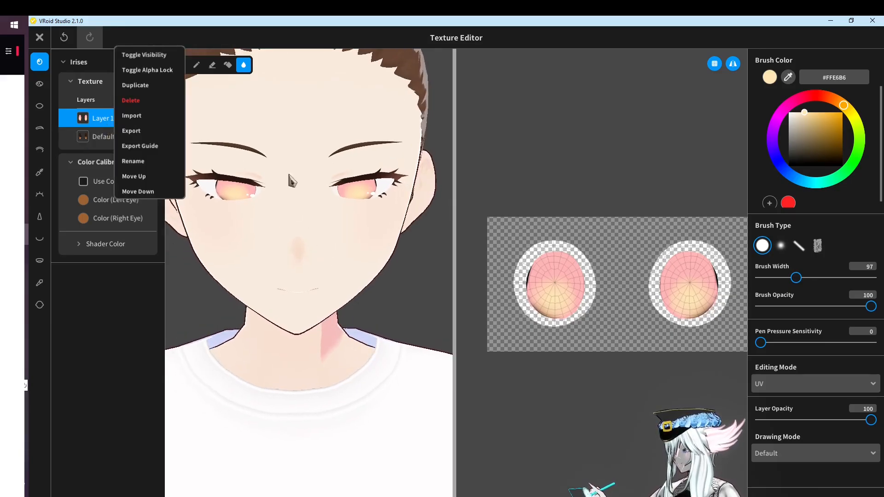
click(148, 131)
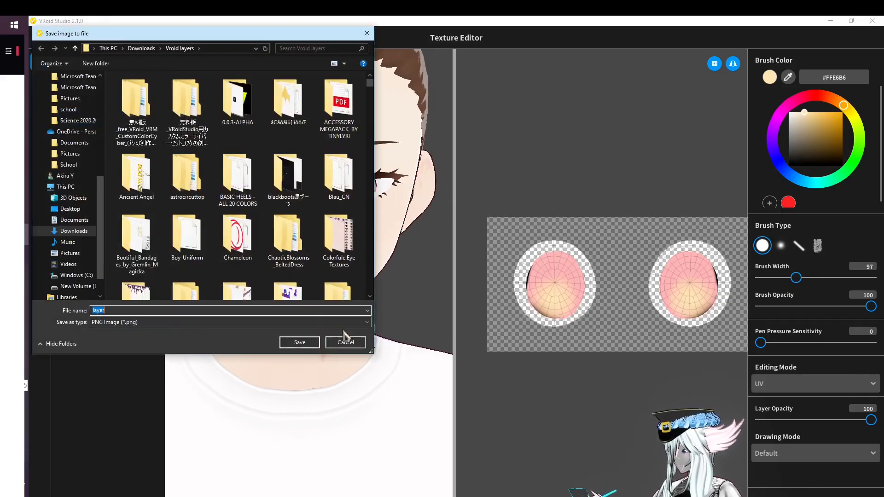
click(70, 231)
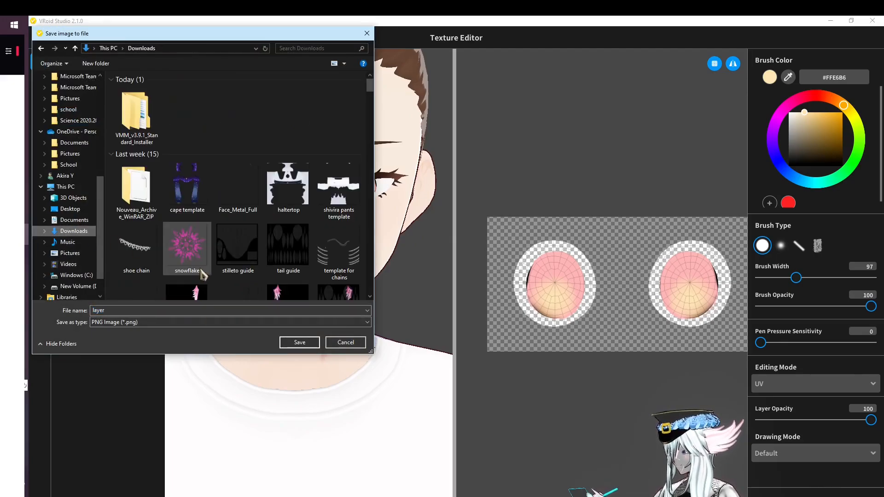
click(205, 310)
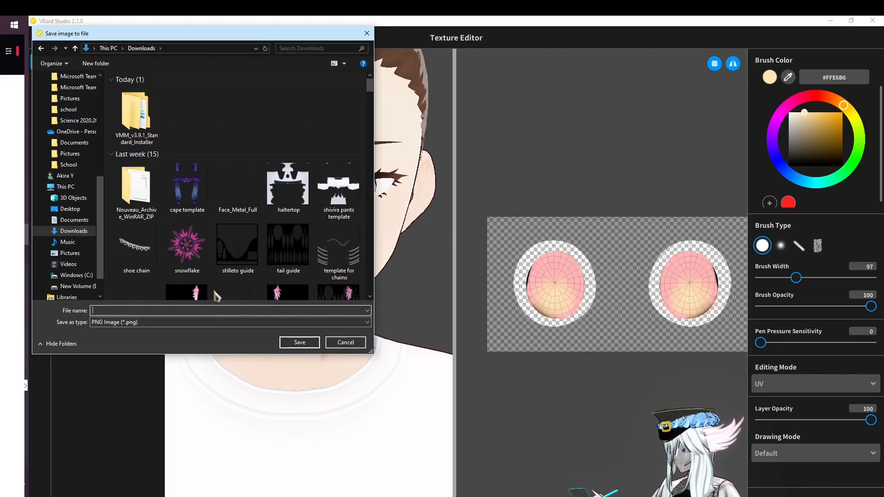
text(eye yellow)
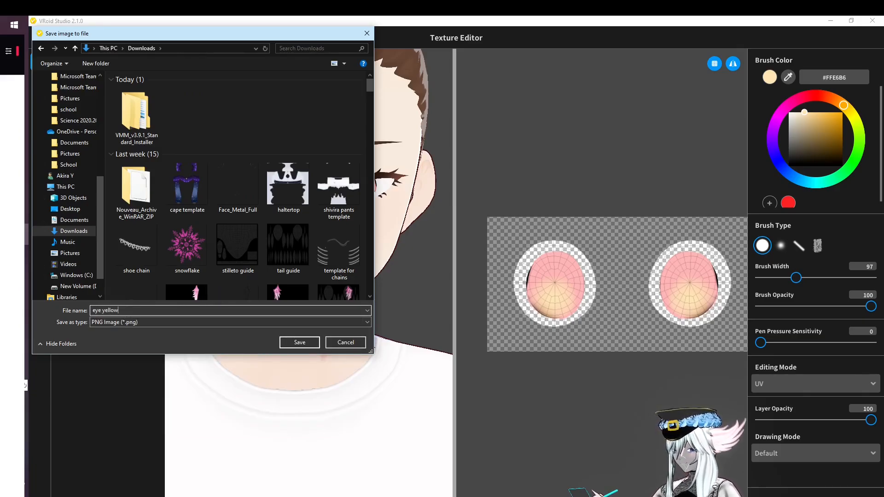
key(Return)
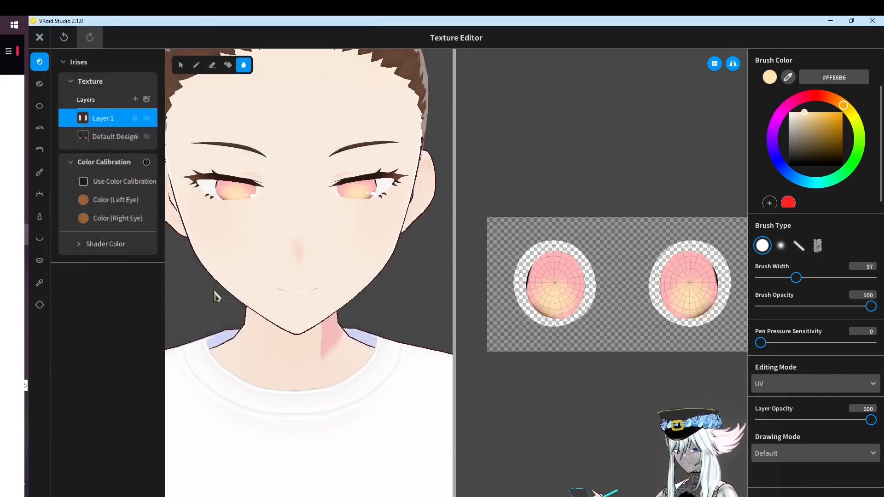
Switch to File Explorer and look through the Downloads folder and its Vroid layers subfolder
mouse_move(12, 51)
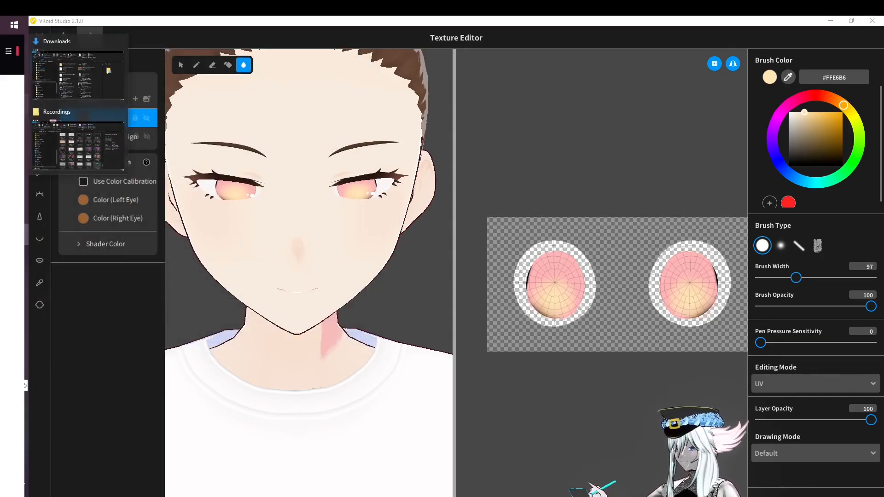
click(65, 80)
click(210, 234)
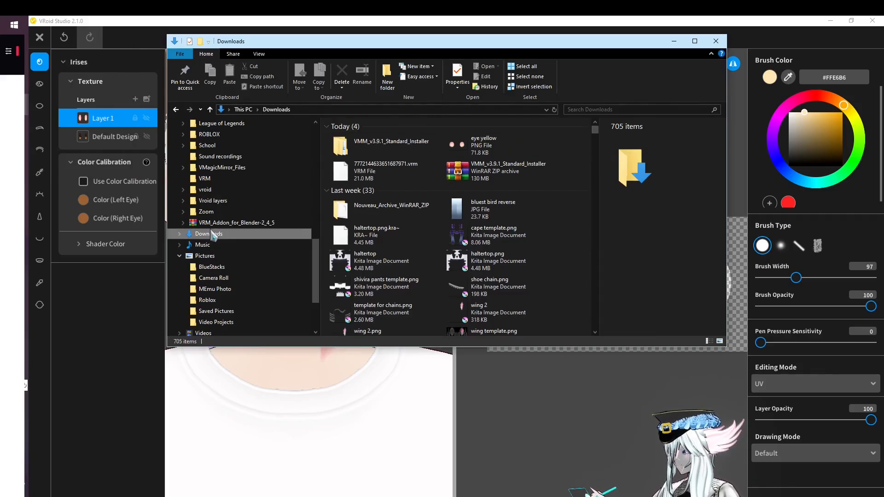
scroll(481, 207, down, 8)
scroll(452, 219, down, 3)
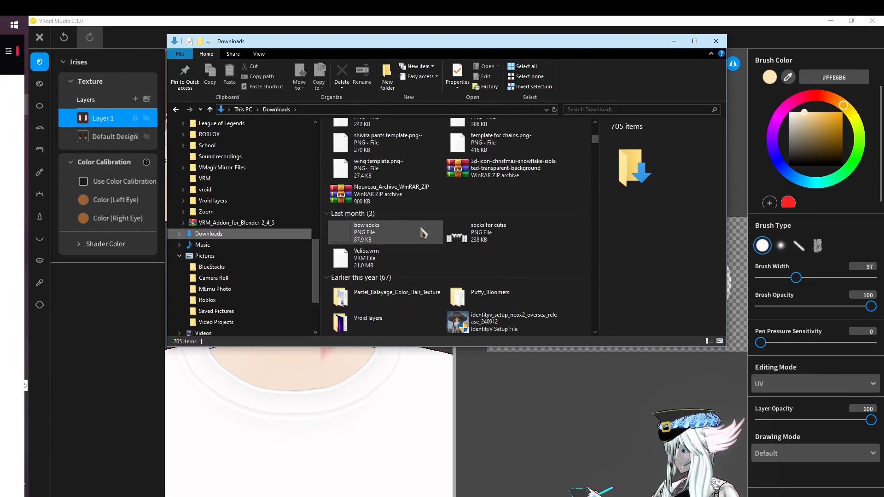
double_click(394, 248)
scroll(479, 312, down, 10)
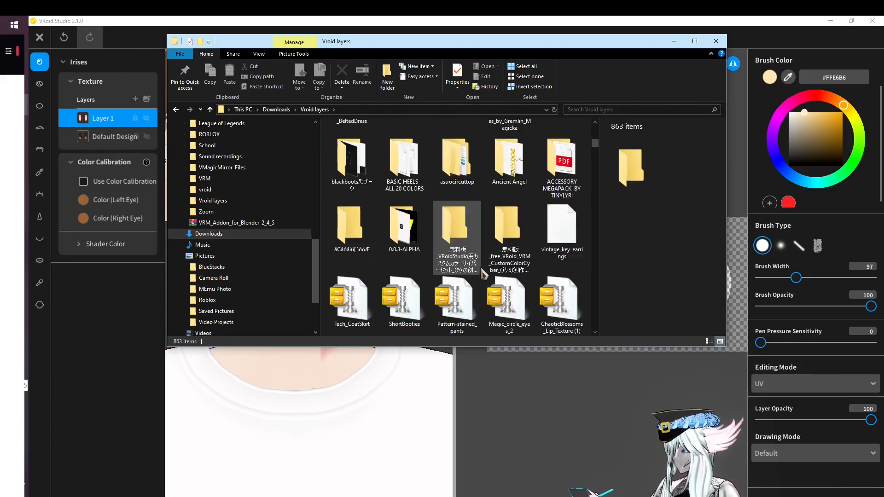
click(253, 234)
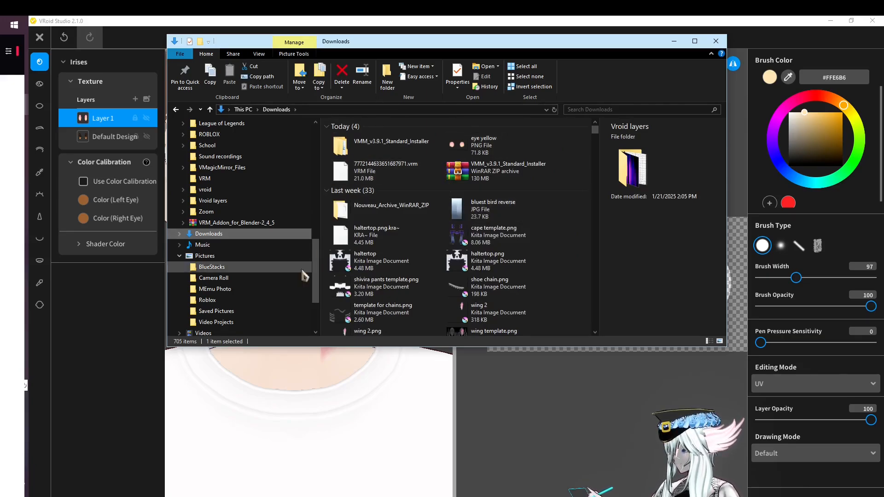
Switch to Krita and open the eye yellow image from the Downloads folder
click(116, 342)
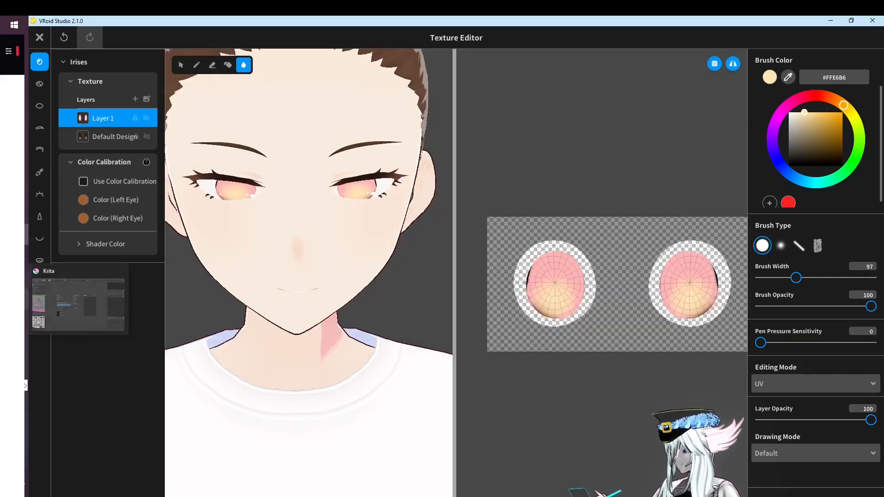
click(15, 299)
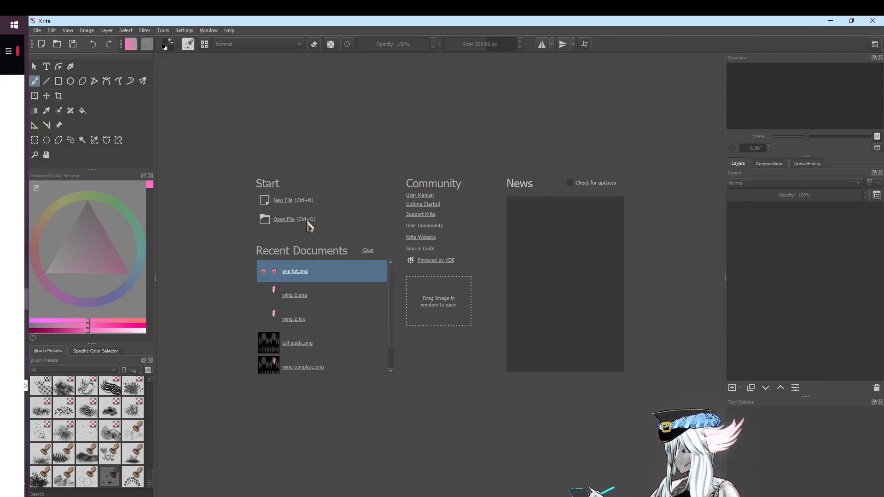
click(284, 223)
click(210, 138)
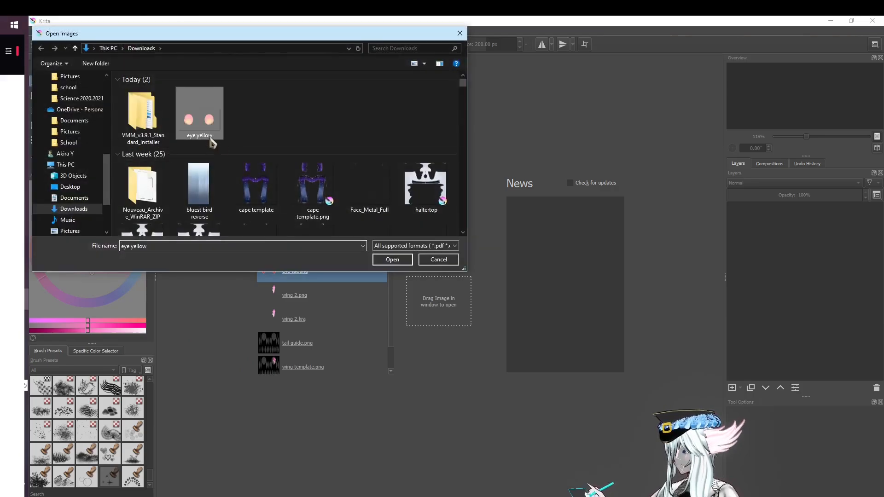
click(409, 260)
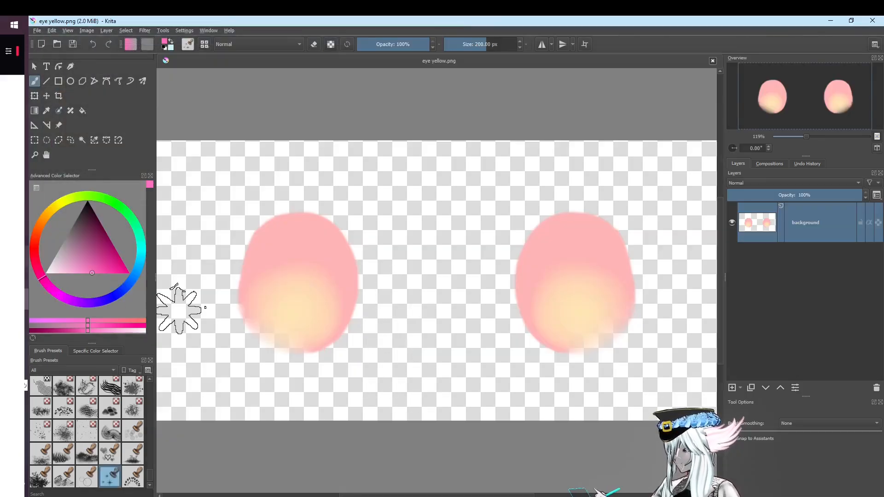
Return to VRoid Studio, examine the painted iris texture up close, and open the Skin texture
key(alt+Tab)
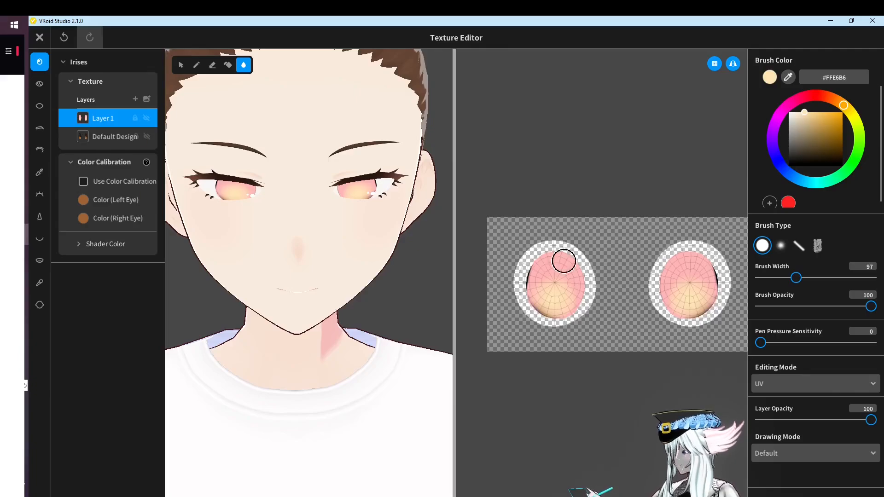
scroll(565, 262, up, 3)
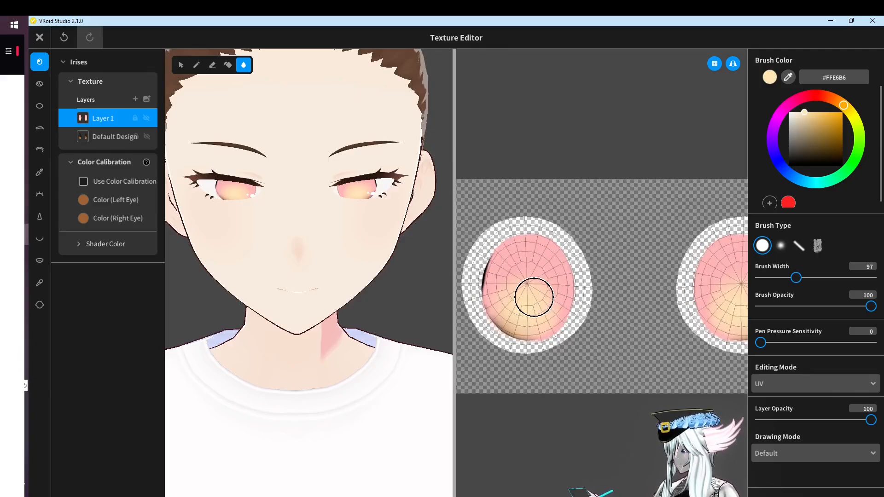
scroll(534, 298, up, 1)
middle_drag(551, 335, 606, 343)
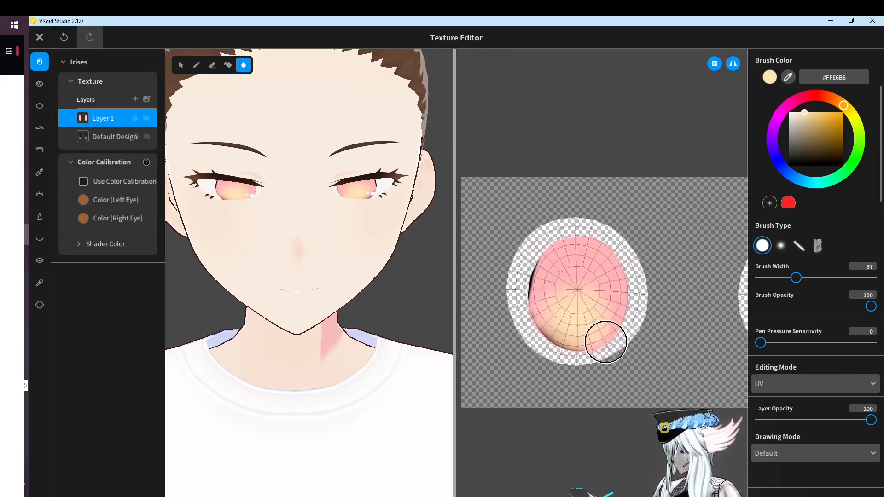
click(39, 306)
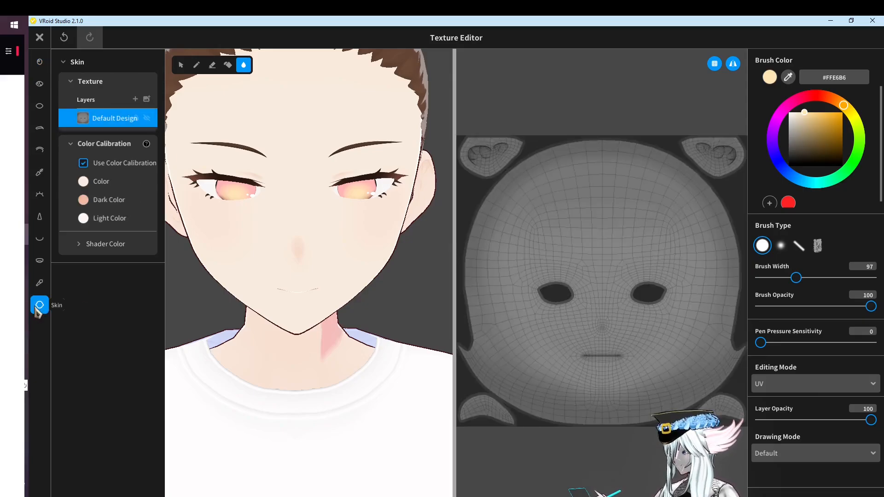
Add a new layer to the Skin texture and check the face model from several angles
click(135, 99)
scroll(299, 269, up, 1)
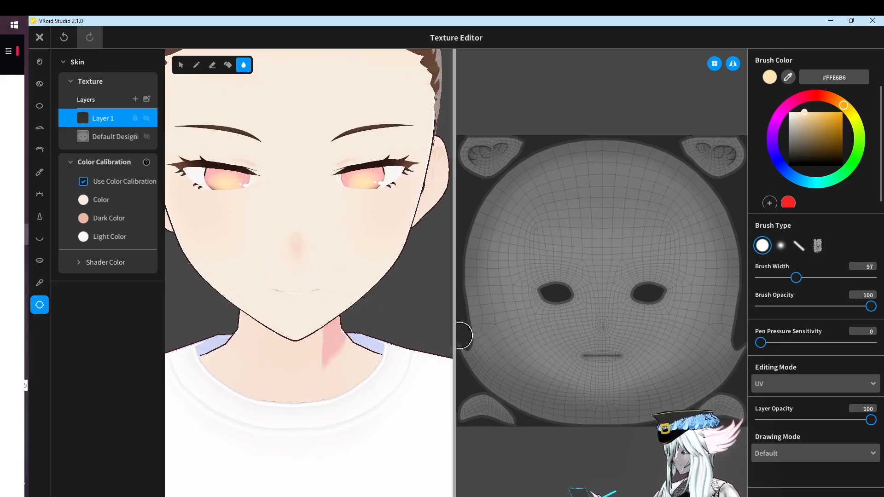
scroll(620, 243, down, 2)
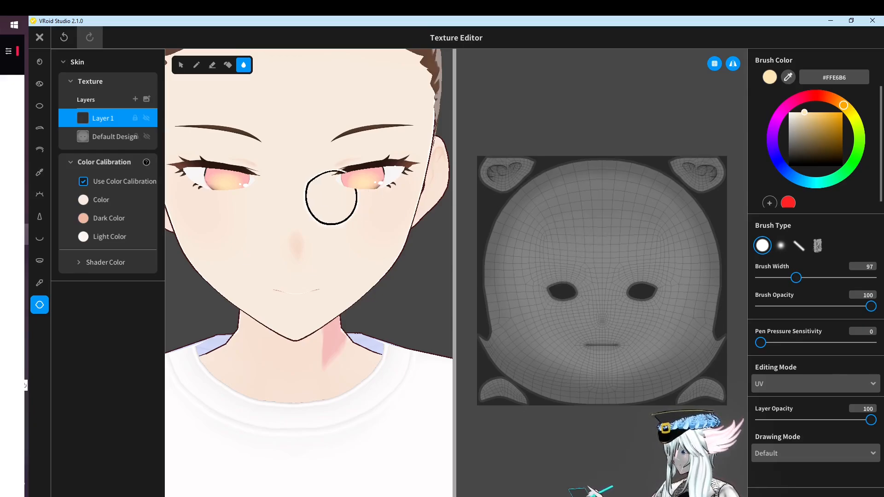
scroll(331, 198, down, 3)
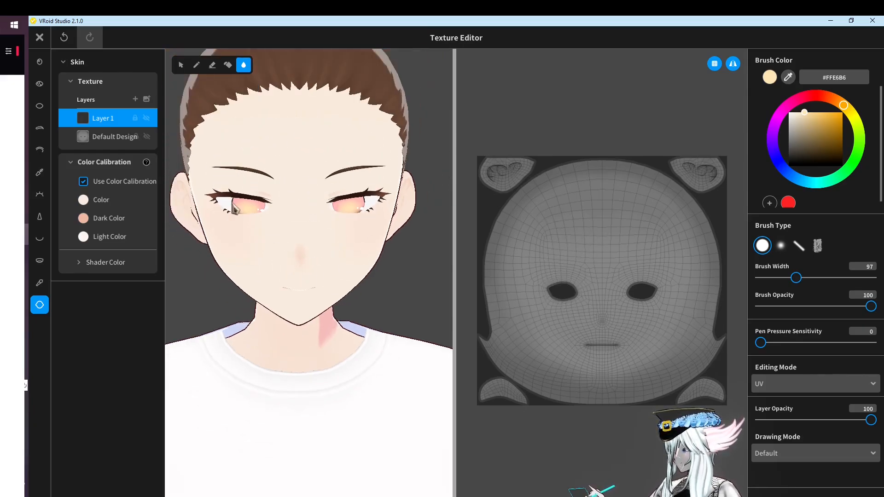
right_drag(245, 227, 292, 226)
right_drag(301, 260, 264, 261)
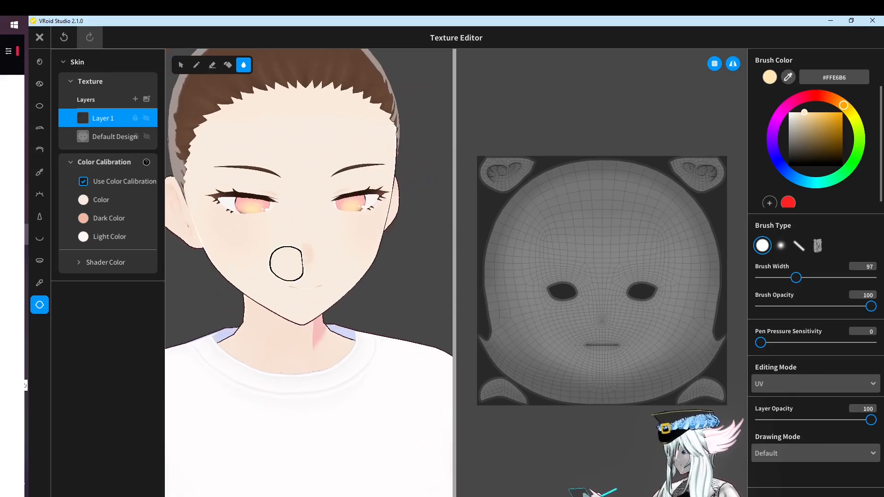
right_drag(389, 261, 361, 250)
Paint mirrored #FFE6B6 strokes from the inner brows down both sides of the nose with a brush width of 31
click(196, 65)
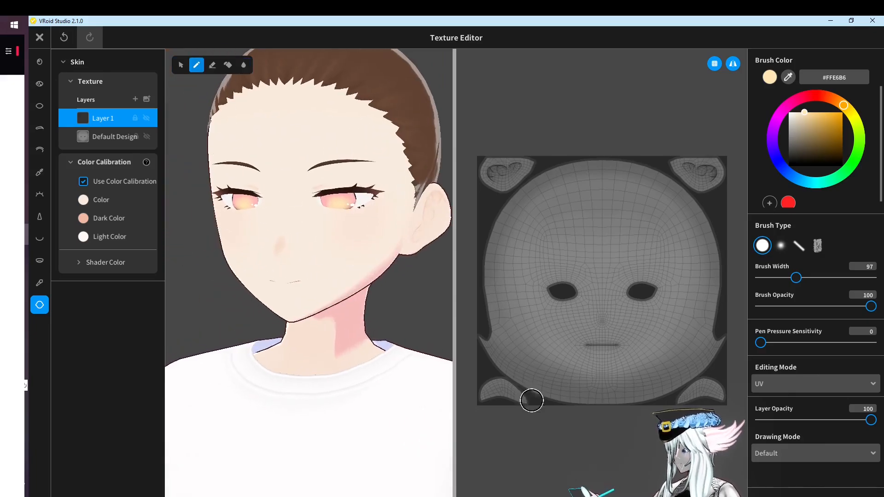
scroll(559, 200, up, 2)
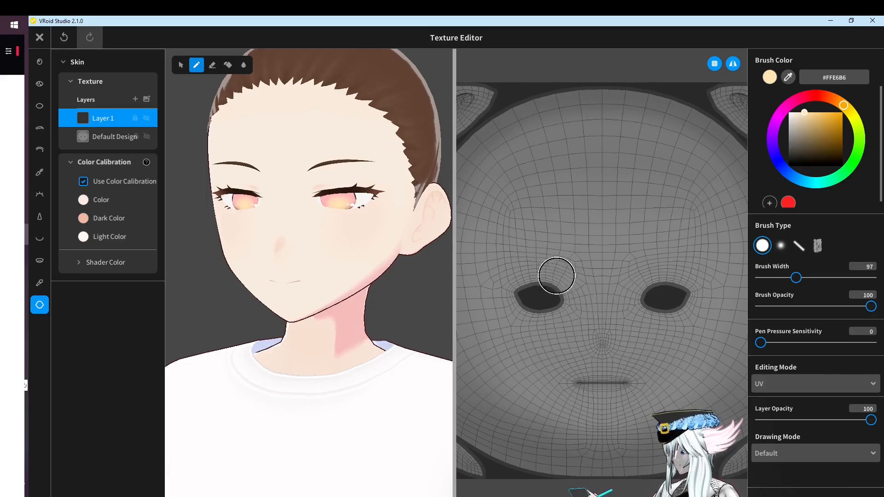
scroll(557, 278, up, 1)
right_drag(260, 264, 280, 258)
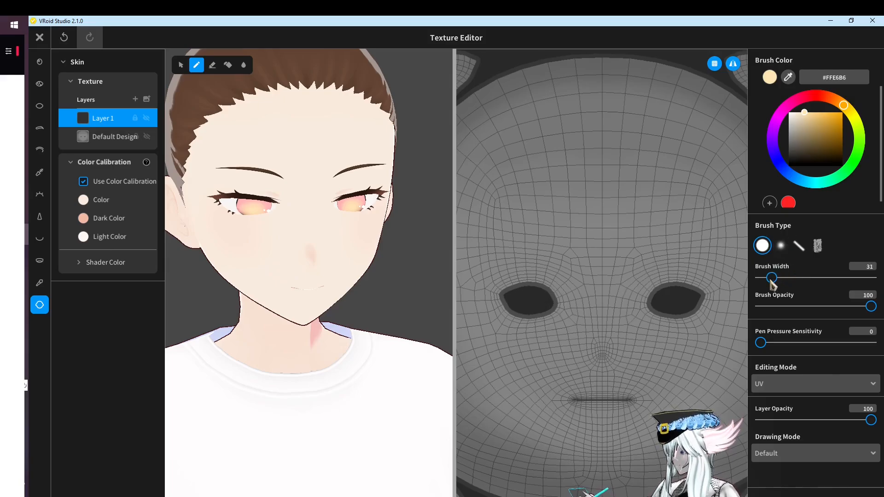
drag(566, 272, 584, 330)
Try softening the painted nose strokes with the blur tool, and undo both the blur and the strokes
click(243, 65)
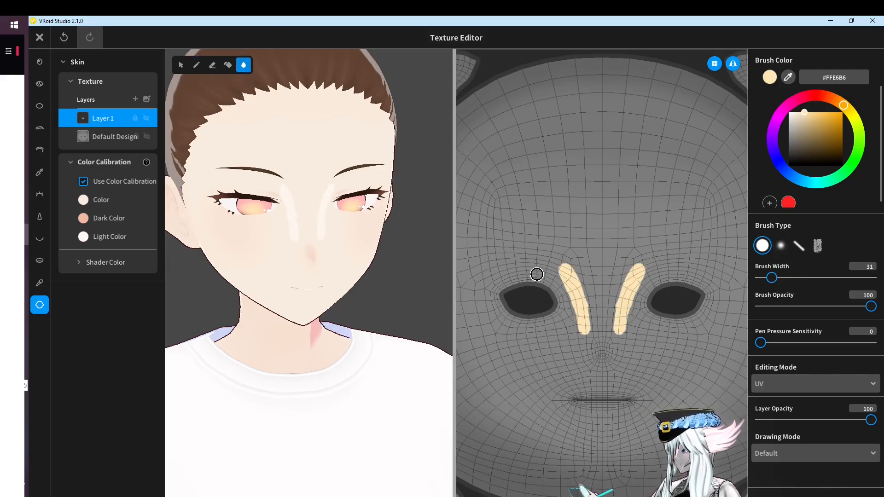
mouse_move(535, 273)
mouse_down()
mouse_move(558, 258)
mouse_move(599, 339)
mouse_up()
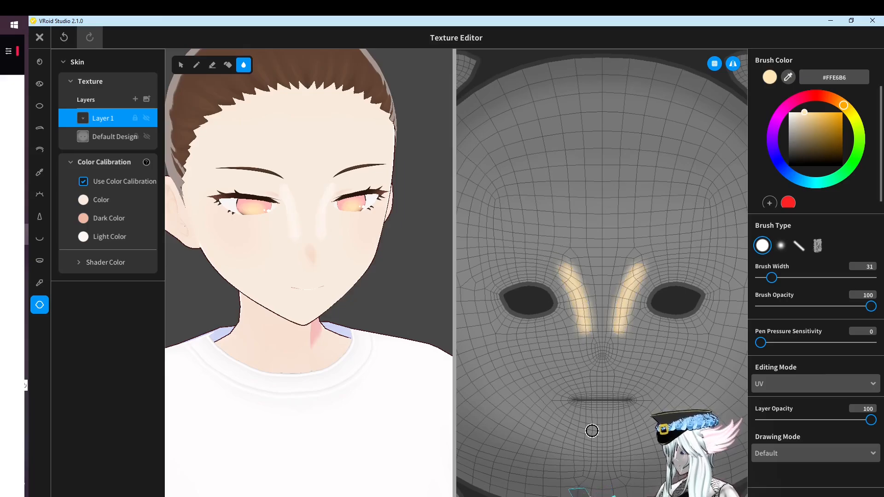
key(ctrl+z)
key(ctrl+z)
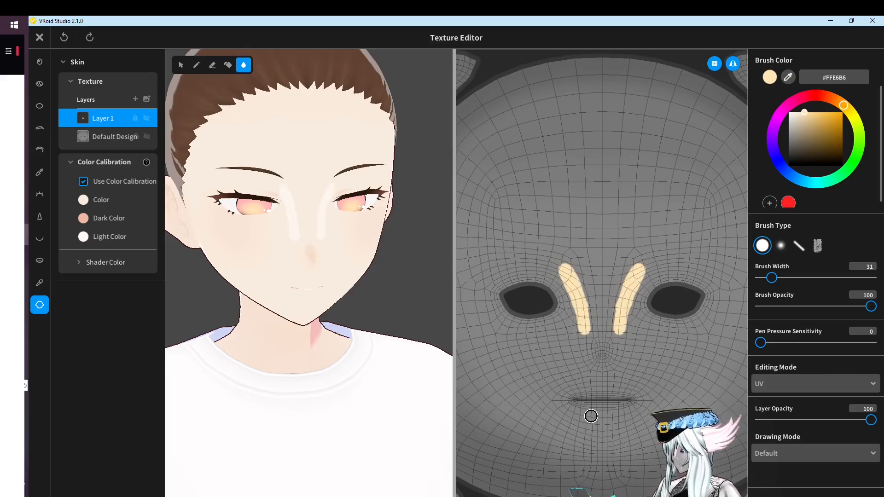
scroll(579, 230, down, 3)
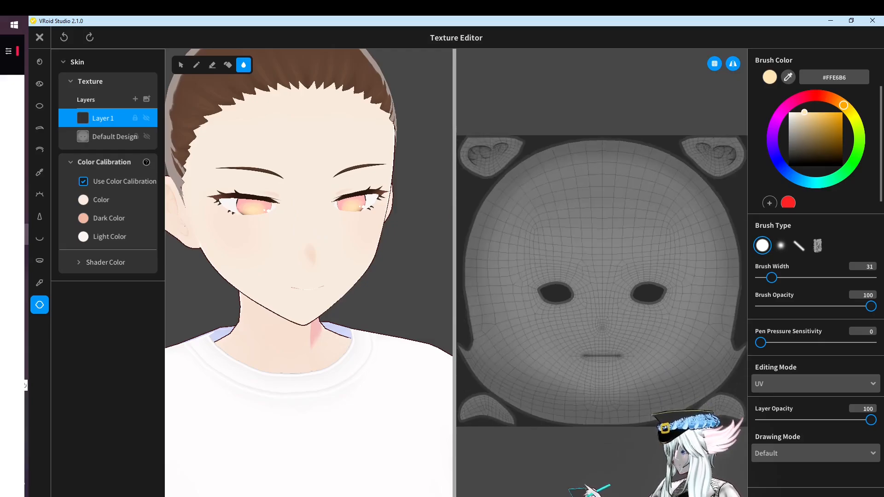
Open the Irises texture and export the guide of Layer 1 to the Downloads folder as "eye guide"
click(39, 85)
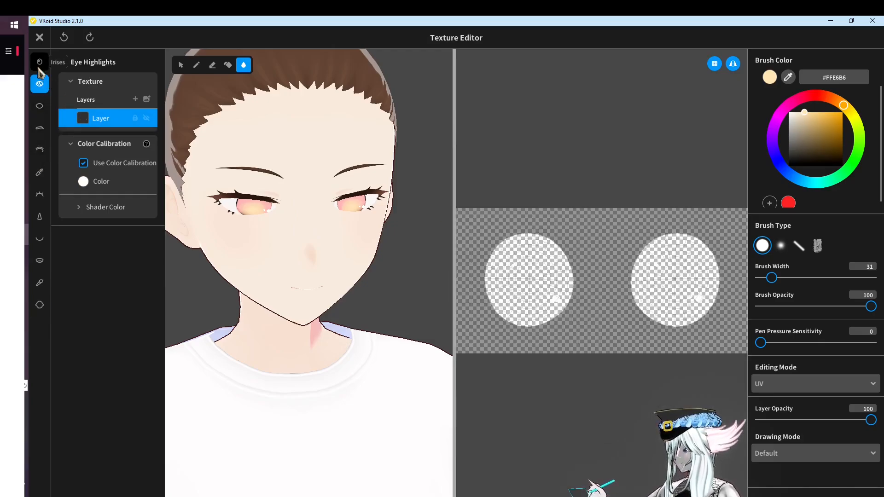
click(39, 67)
right_click(100, 119)
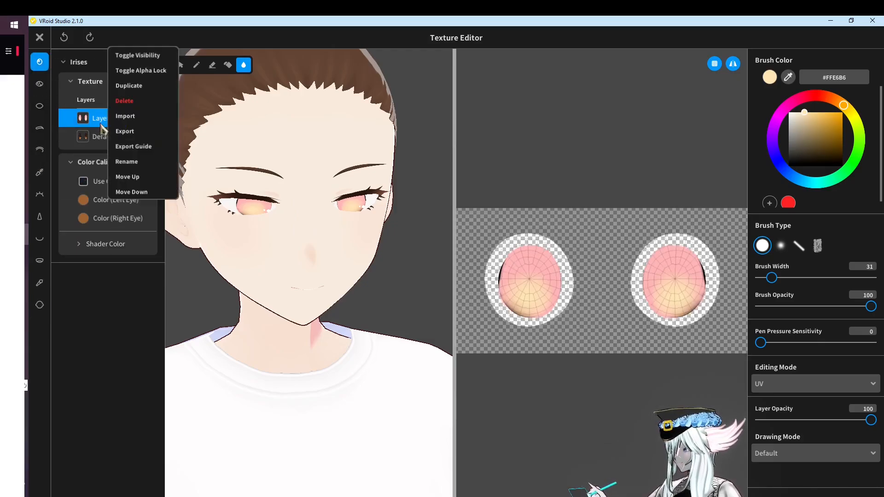
click(134, 146)
text(e)
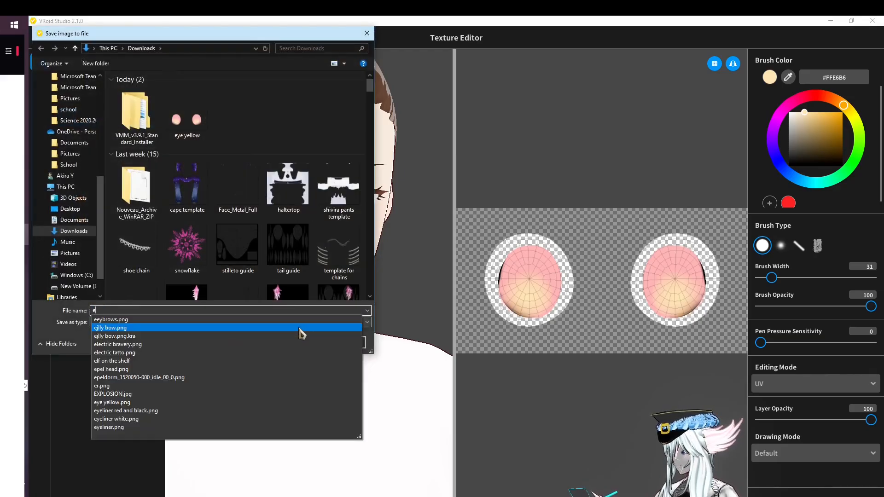
text(ye )
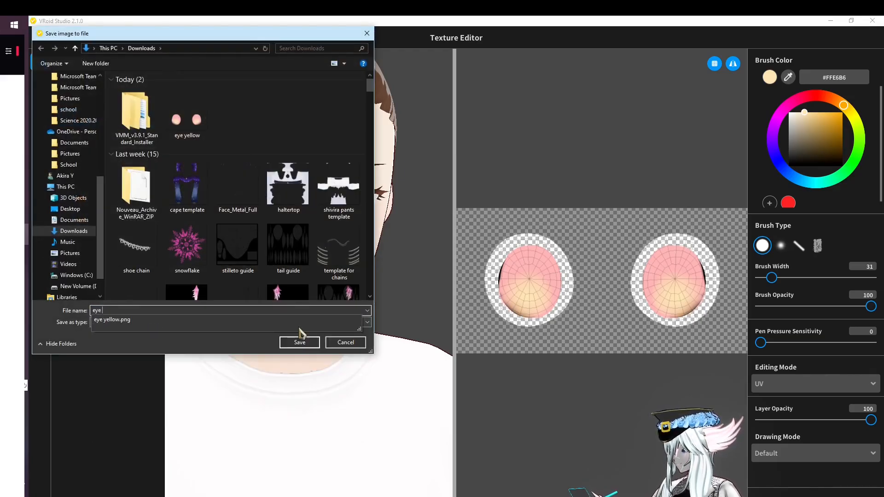
text(guide)
key(Return)
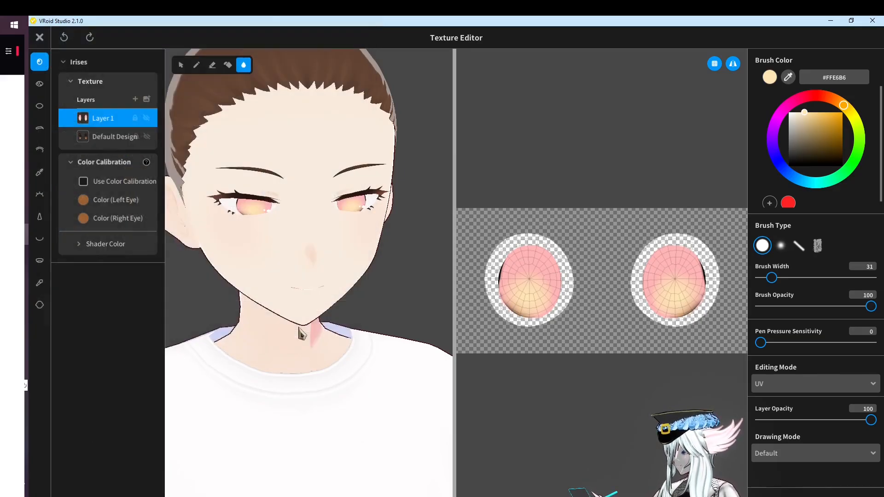
Switch to Krita and import the eye guide image from Downloads as a layer in the eye yellow document
key(alt+Tab)
click(106, 31)
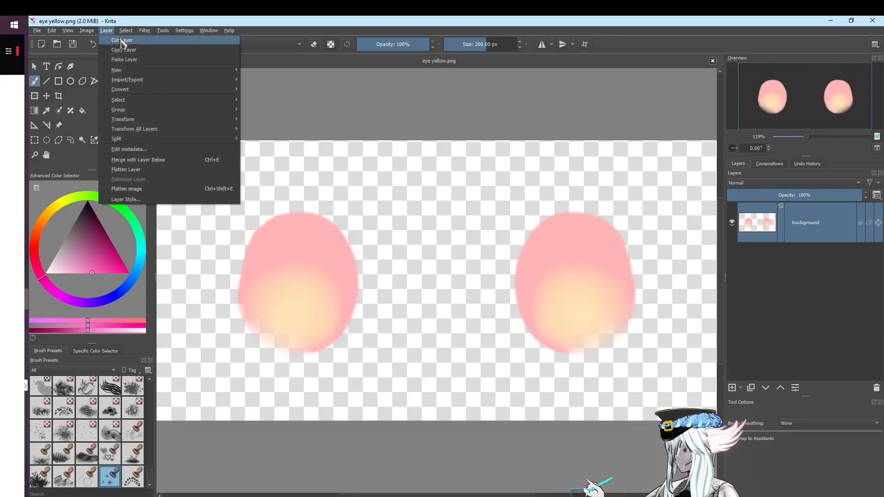
mouse_move(170, 83)
click(292, 115)
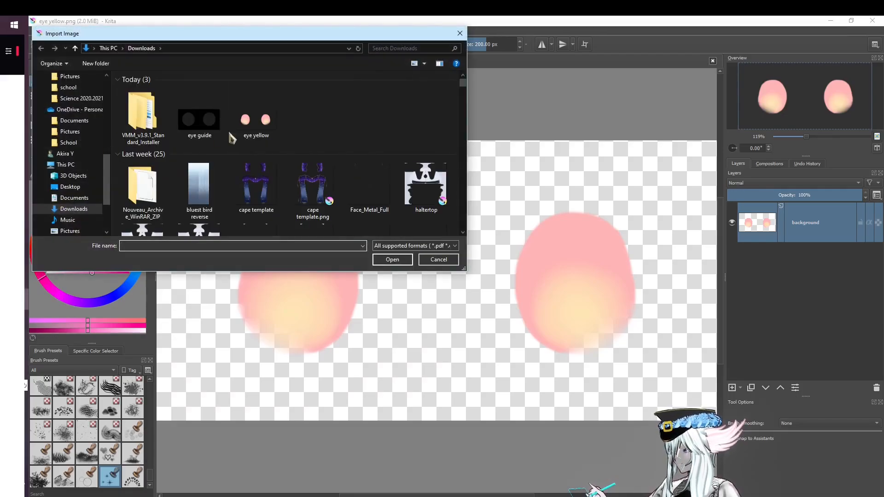
click(390, 260)
Add a paint layer above the background and stamp one pink star on the first iris and three on the second
click(817, 271)
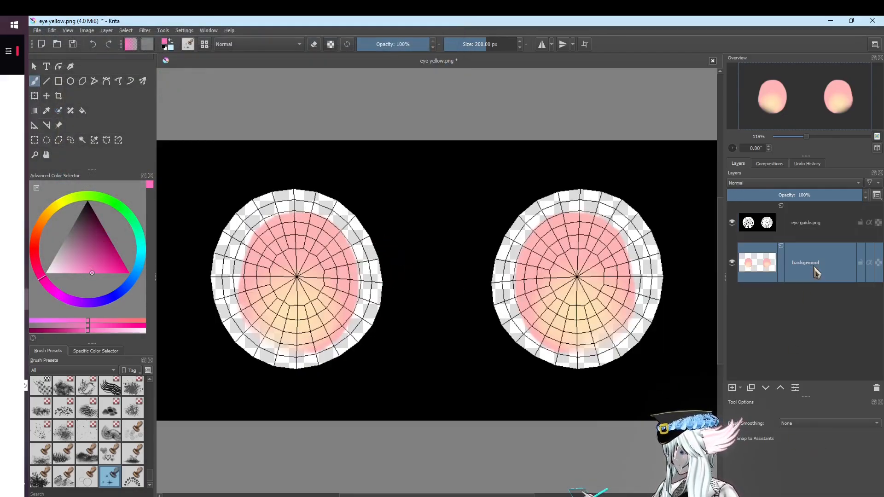
click(732, 387)
click(286, 280)
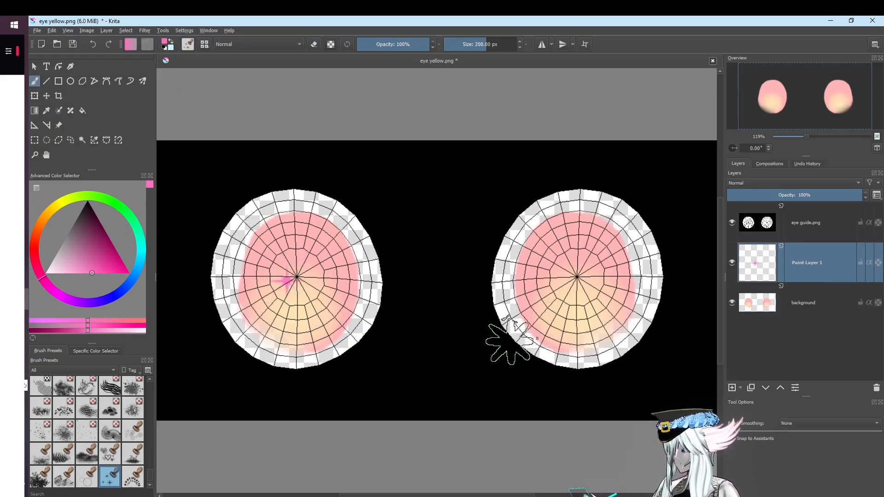
click(597, 287)
click(576, 249)
click(555, 304)
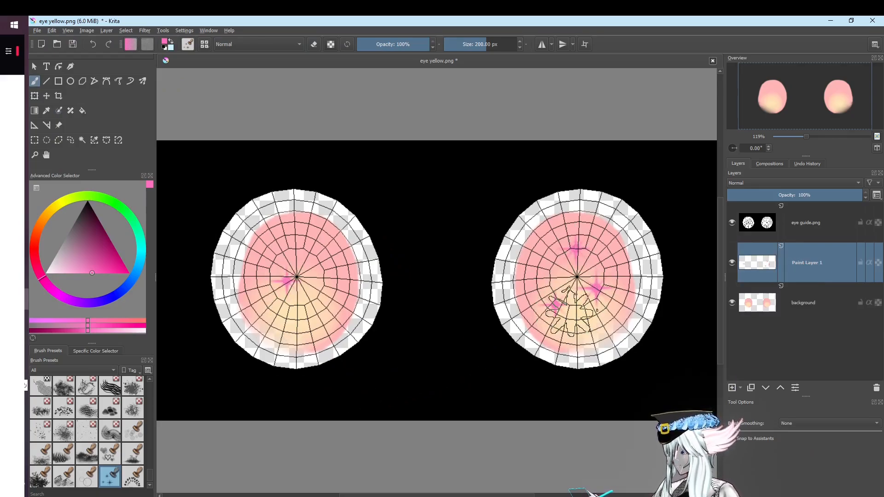
Hide the eye guide layer and switch back to VRoid Studio
click(732, 223)
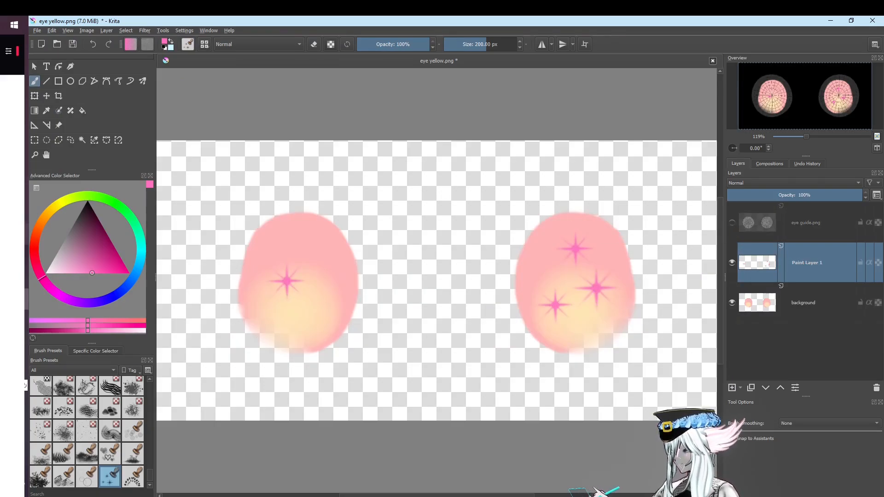
key(alt+Tab)
right_click(119, 118)
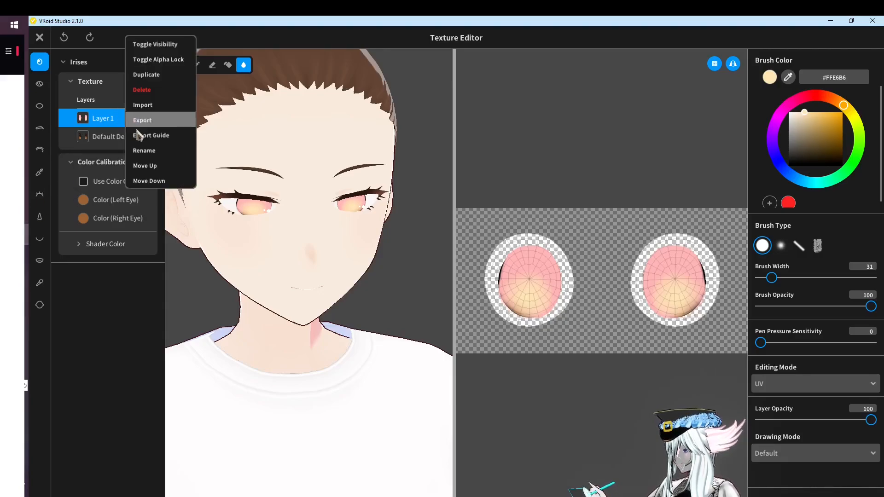
click(182, 105)
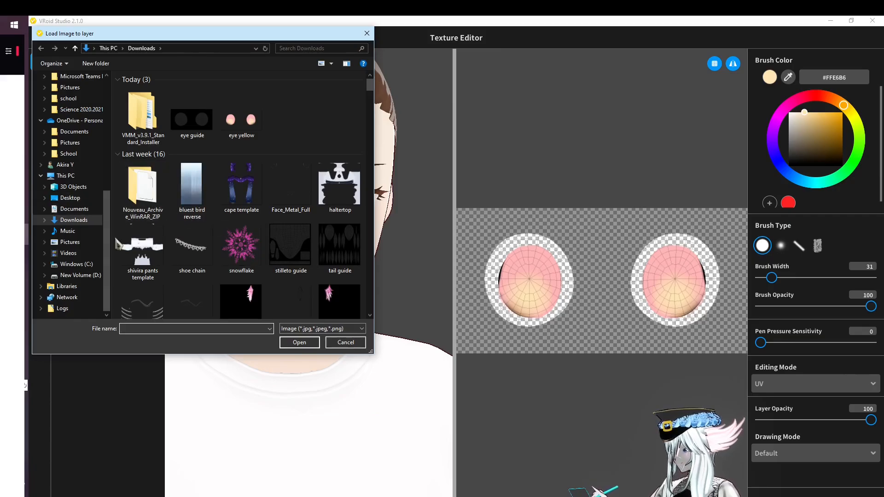
click(358, 346)
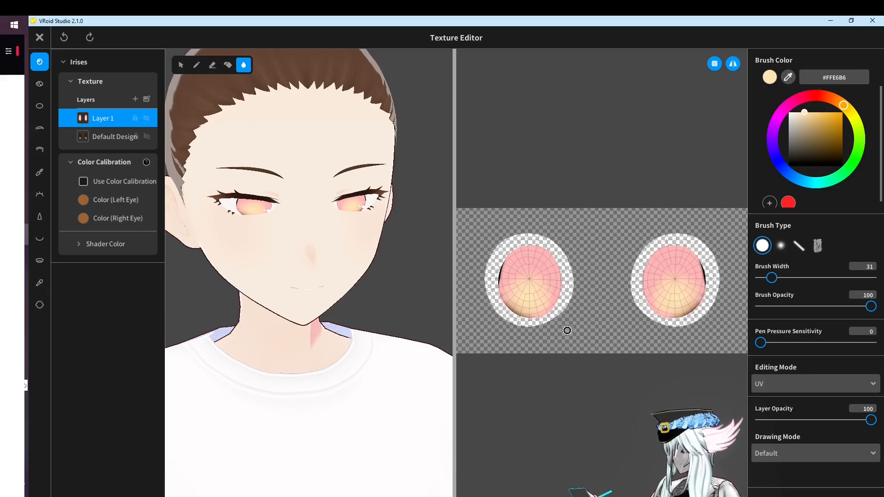
Import the Demon_Pupils image from the Vroid layers folder in Downloads into Layer 1 of the Irises texture
right_click(115, 121)
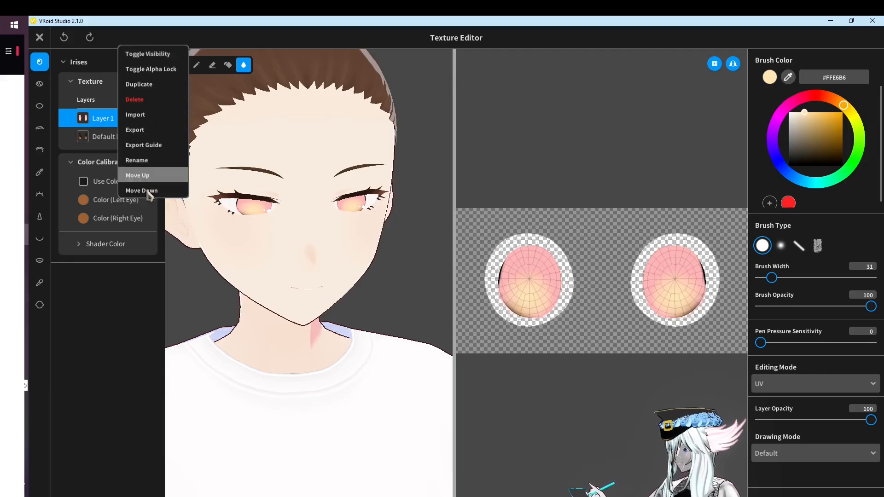
click(147, 115)
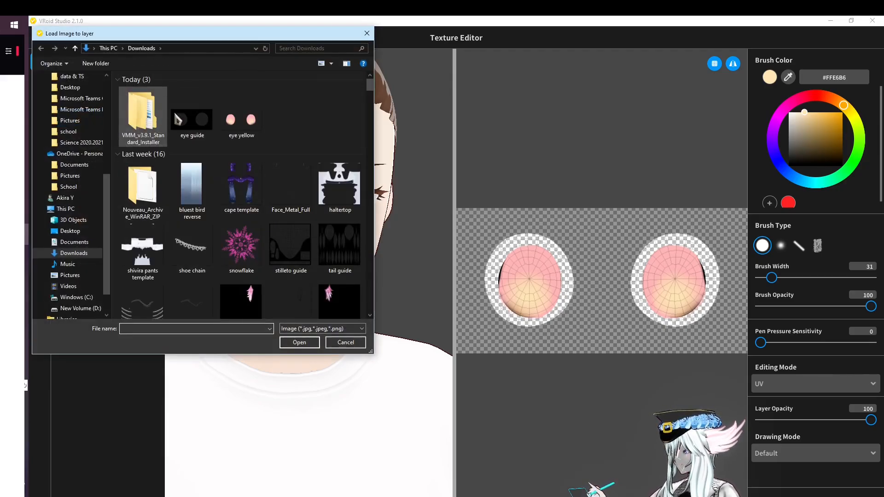
scroll(178, 125, down, 7)
scroll(178, 134, up, 4)
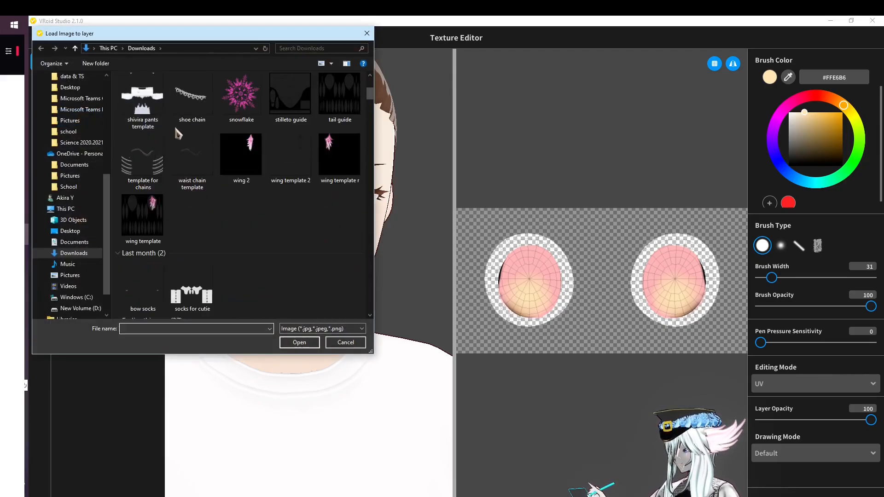
scroll(185, 136, down, 4)
scroll(263, 162, up, 3)
scroll(255, 173, down, 3)
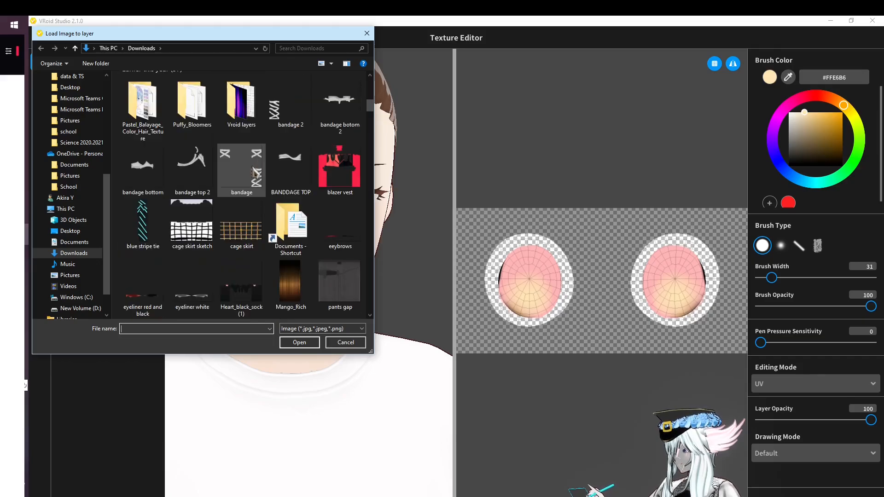
double_click(249, 106)
scroll(262, 152, down, 15)
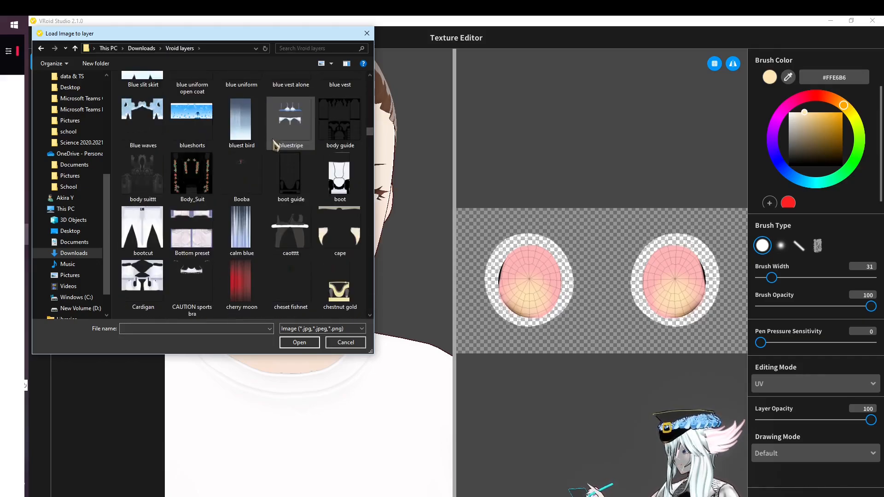
click(192, 124)
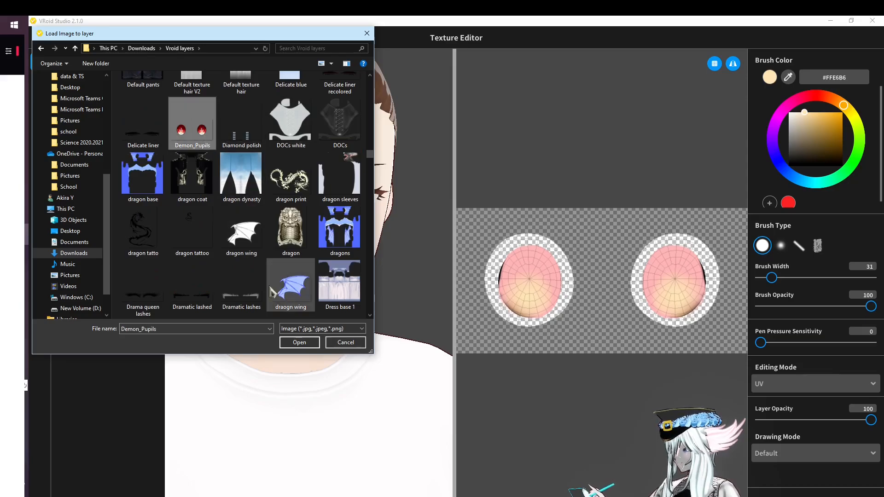
click(299, 343)
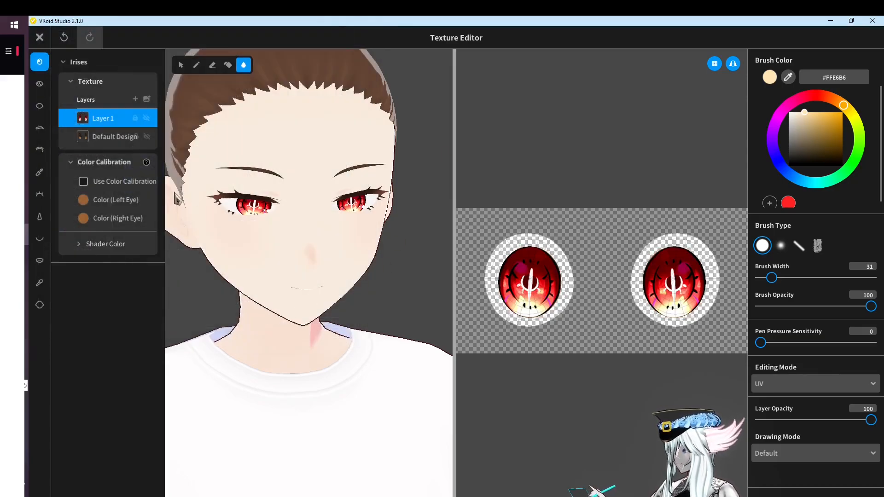
Check the imported irises from several angles and close the texture editor without saving the textures as items
right_drag(350, 205, 302, 205)
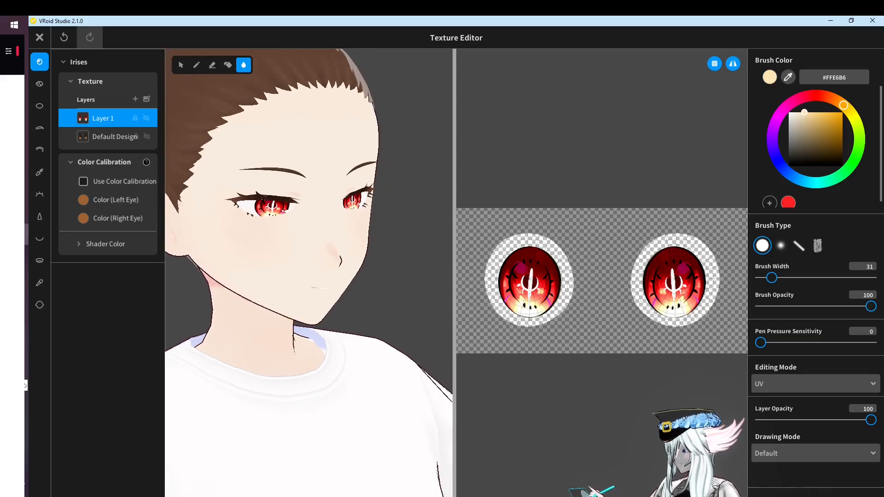
right_drag(230, 203, 217, 203)
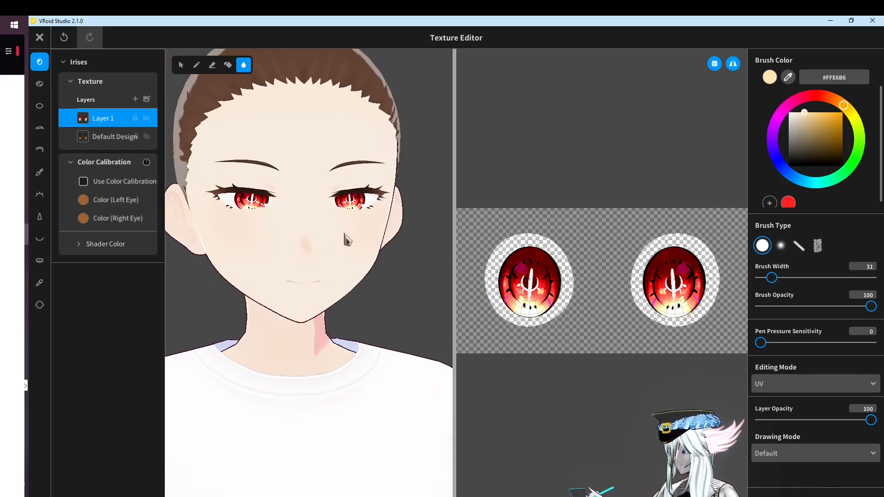
right_drag(345, 235, 323, 234)
click(40, 37)
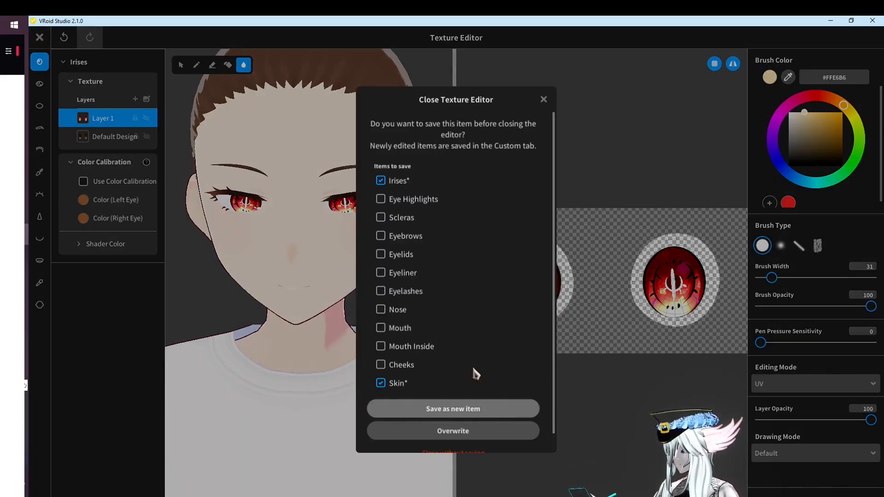
click(453, 452)
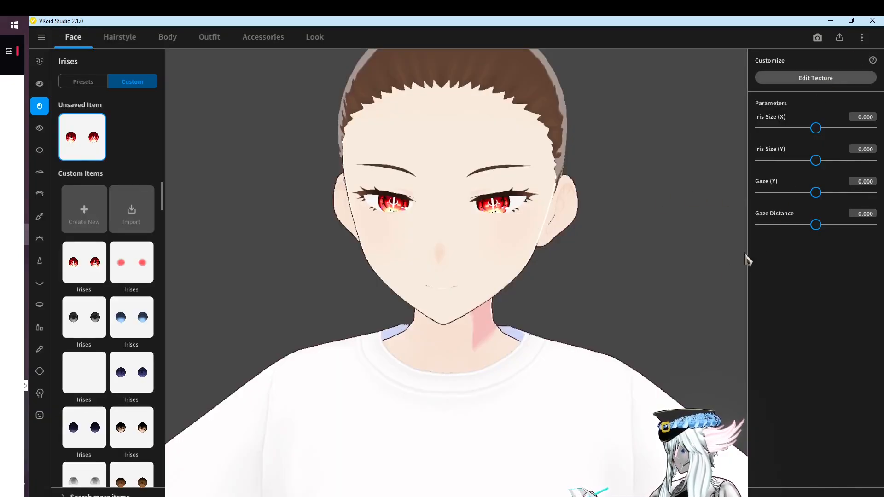
Reopen the irises texture for editing and set the brush color to the light orange #FFDE9A
click(805, 80)
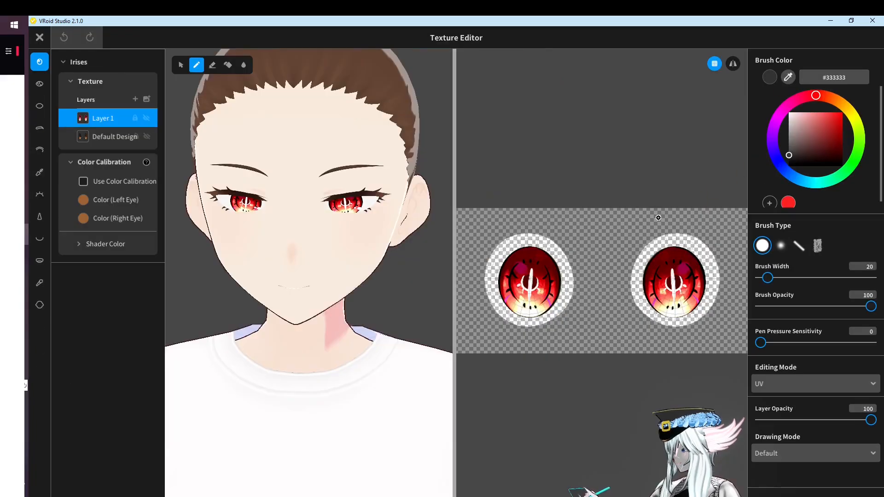
scroll(776, 211, down, 1)
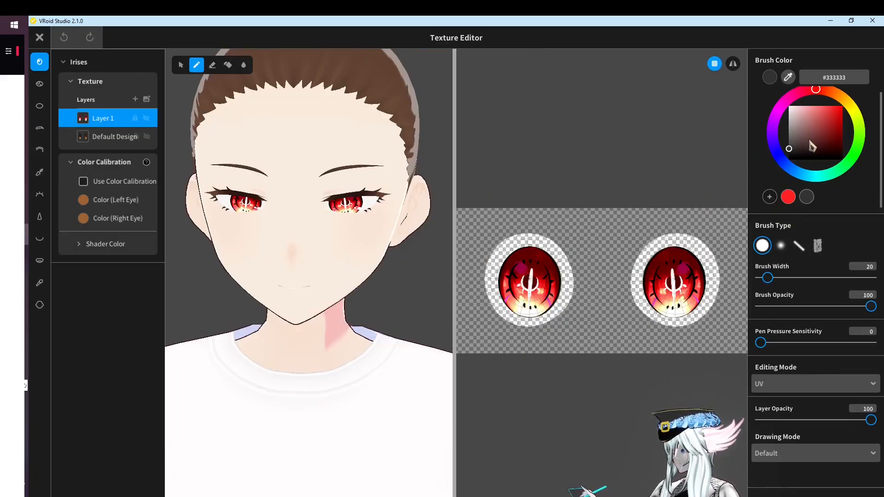
drag(825, 126, 811, 106)
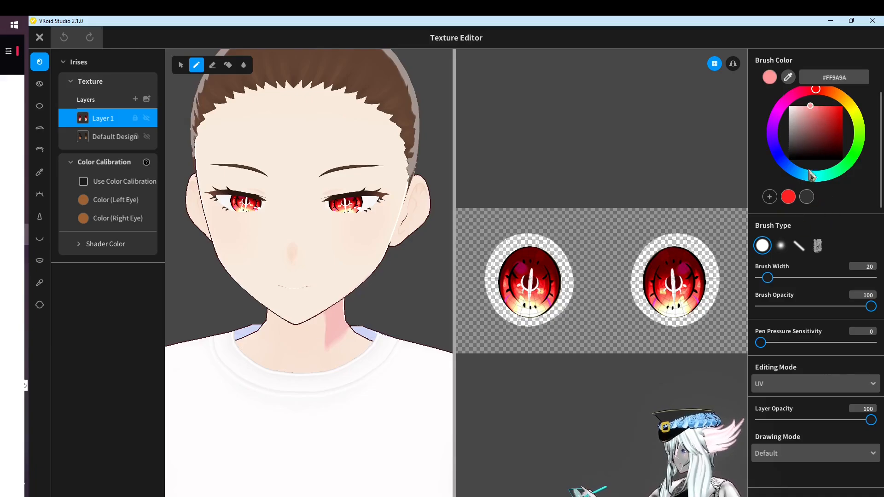
click(847, 105)
Save the brush color as a swatch, then remove that swatch along with the dark gray and red ones
click(770, 196)
right_click(825, 198)
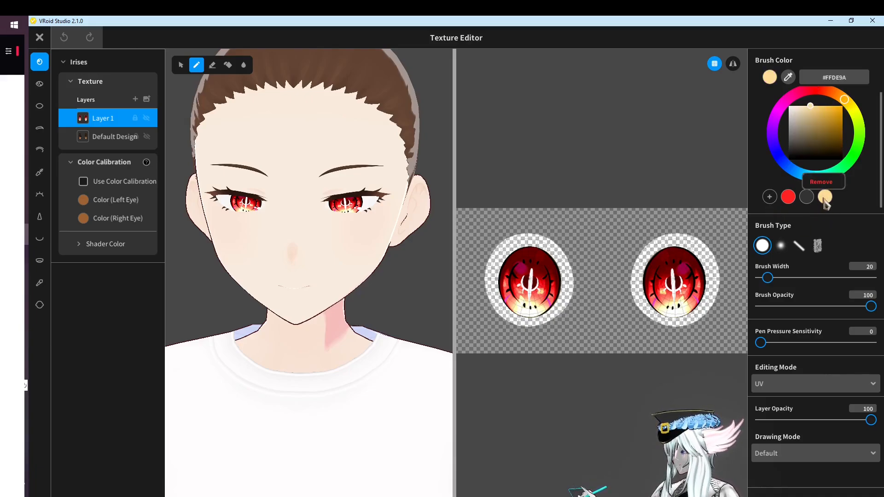
click(822, 183)
right_click(807, 197)
click(807, 183)
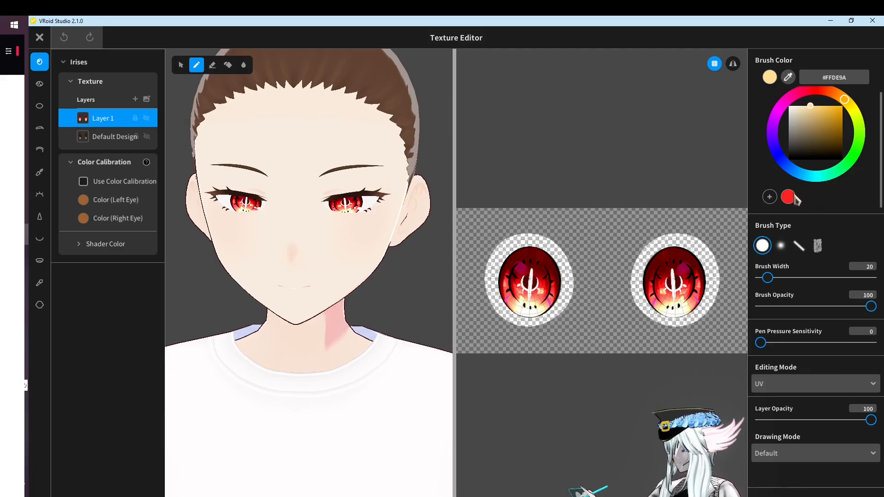
right_click(796, 198)
click(795, 183)
Set the pen pressure sensitivity to 3 and add a new layer above Layer 1 in the irises texture
drag(780, 343, 794, 343)
scroll(582, 294, up, 3)
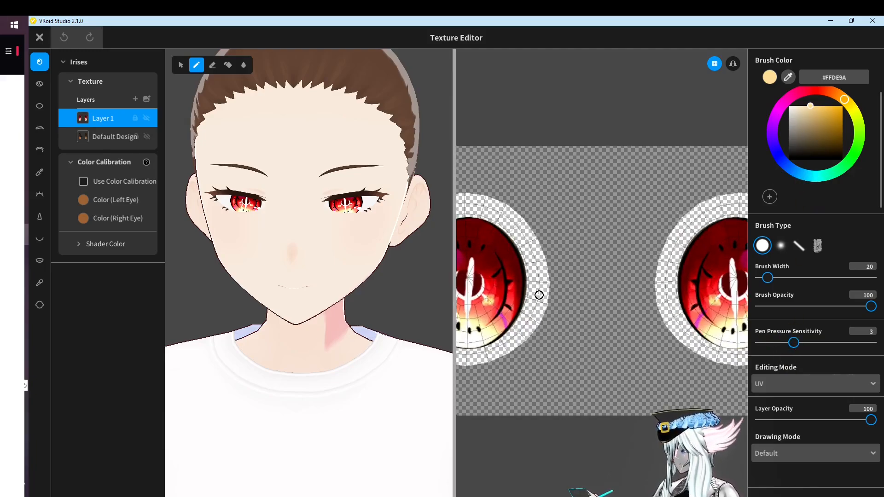
middle_drag(539, 295, 673, 295)
scroll(673, 295, up, 2)
click(136, 99)
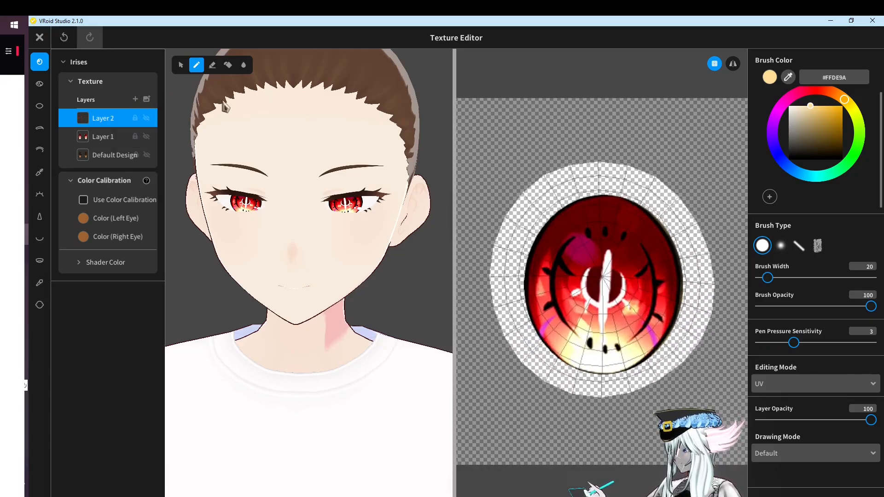
Draw freehand test strokes over one iris on Layer 2 and undo them
drag(580, 255, 564, 325)
drag(582, 234, 568, 333)
mouse_move(587, 258)
mouse_down()
mouse_move(593, 299)
mouse_move(618, 267)
mouse_move(638, 300)
mouse_up()
drag(550, 322, 562, 216)
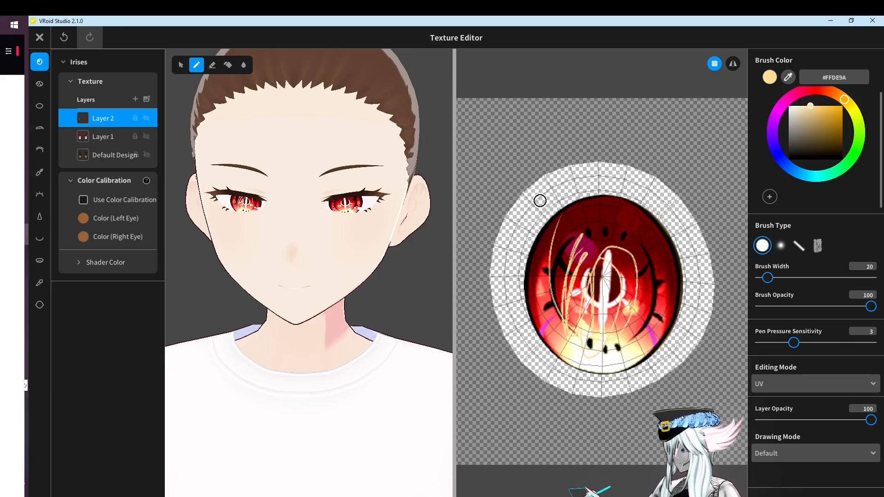
key(ctrl+z)
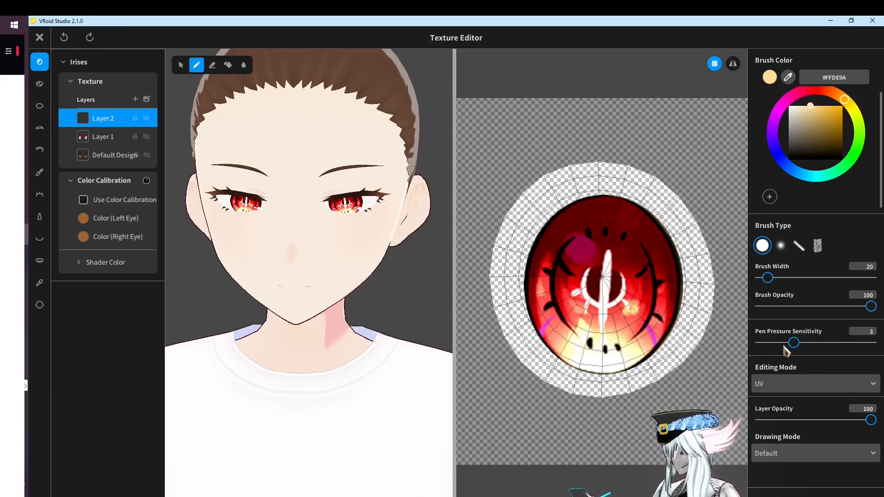
mouse_move(564, 277)
mouse_down()
mouse_move(553, 293)
mouse_move(559, 274)
mouse_move(562, 300)
mouse_move(571, 297)
mouse_up()
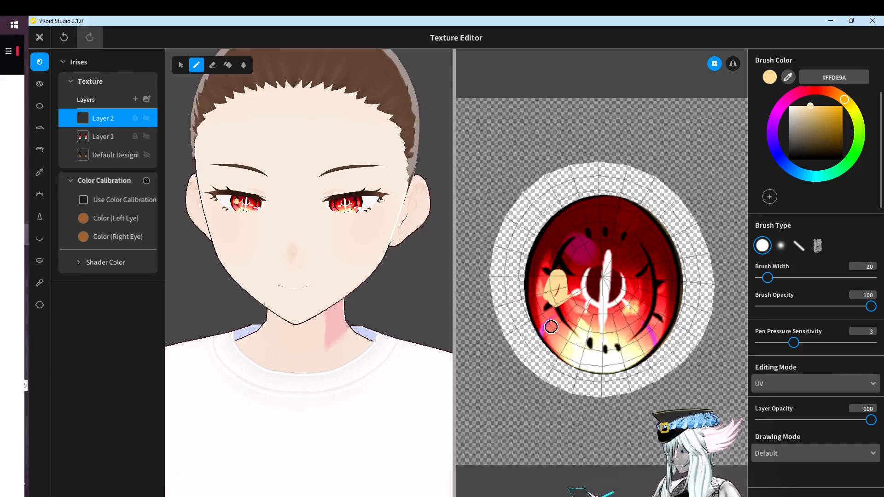
key(ctrl+z)
Set the pen pressure sensitivity to 0, draw a test stroke on the iris and undo it
drag(793, 343, 761, 346)
drag(579, 245, 593, 270)
key(ctrl+z)
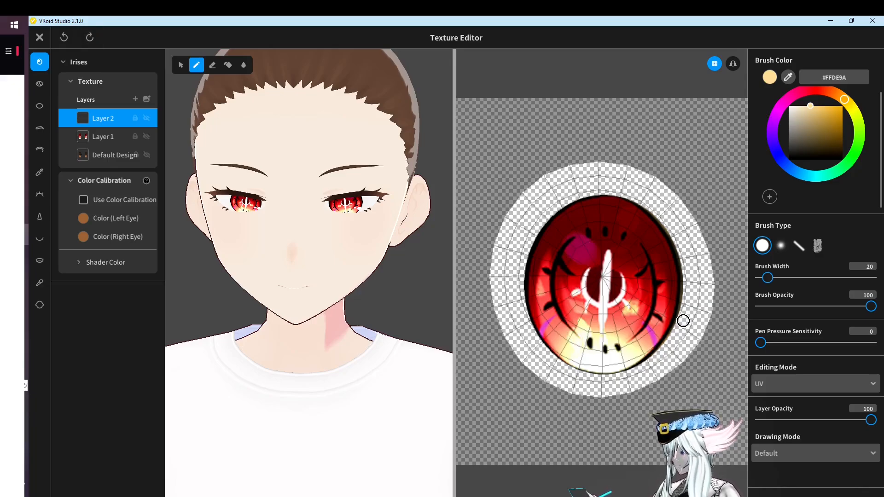
Set the pen pressure sensitivity to 5, scribble a test patch over the iris and undo it
scroll(672, 319, down, 2)
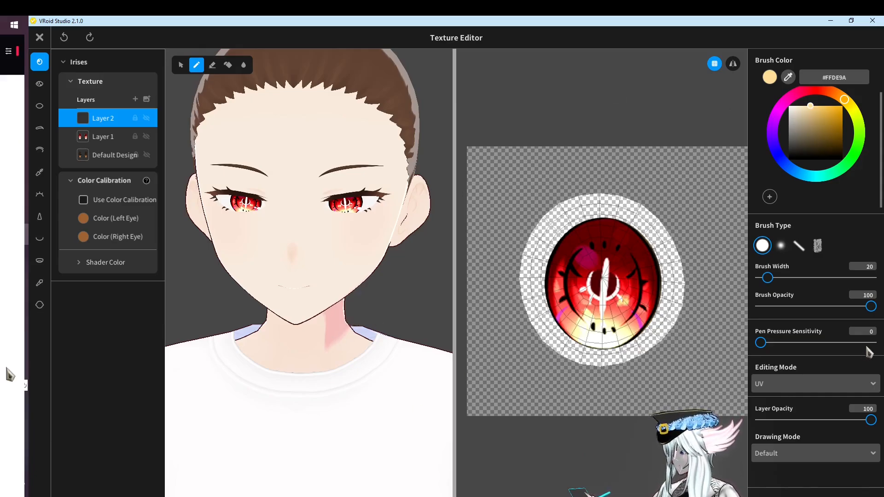
click(819, 343)
mouse_move(599, 261)
mouse_down()
mouse_move(576, 318)
mouse_move(569, 290)
mouse_move(526, 287)
mouse_up()
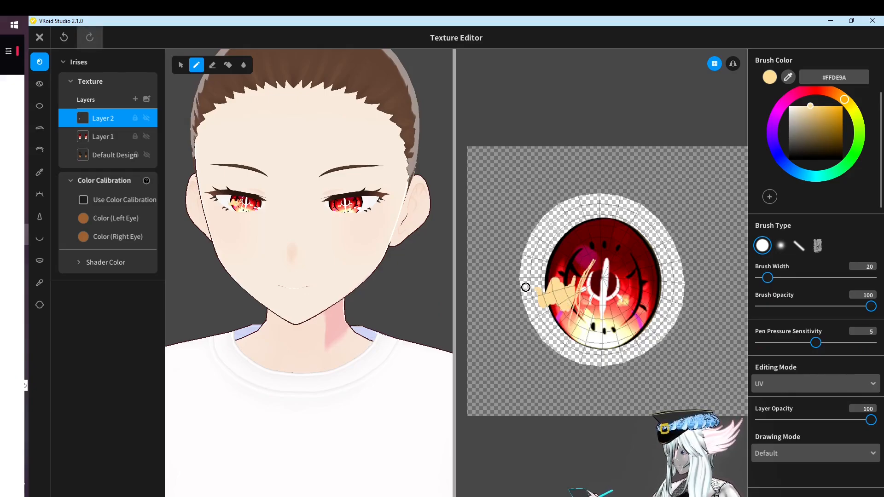
key(ctrl+z)
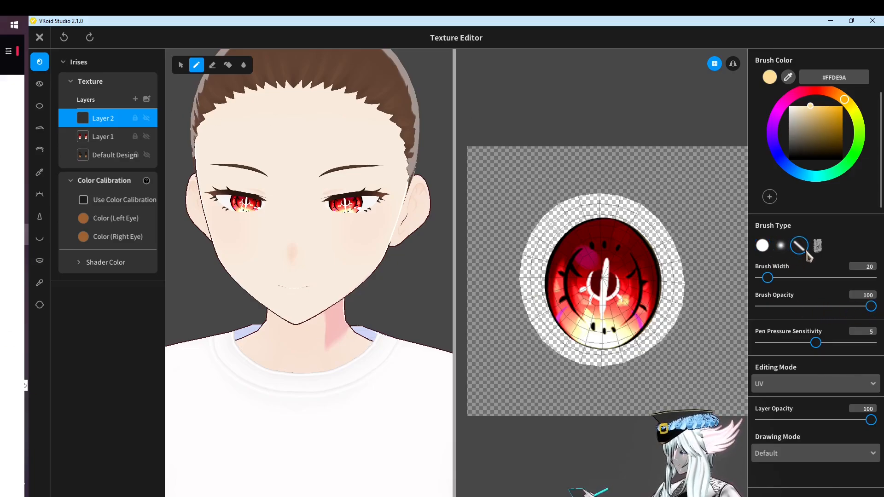
Choose the solid round brush and set pen pressure sensitivity to 0 and Layer 2's opacity to 100
click(764, 247)
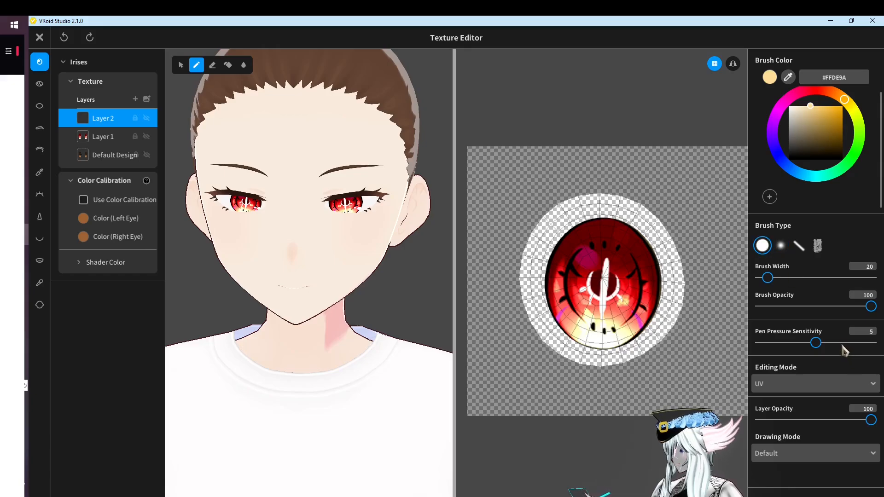
drag(816, 342, 761, 343)
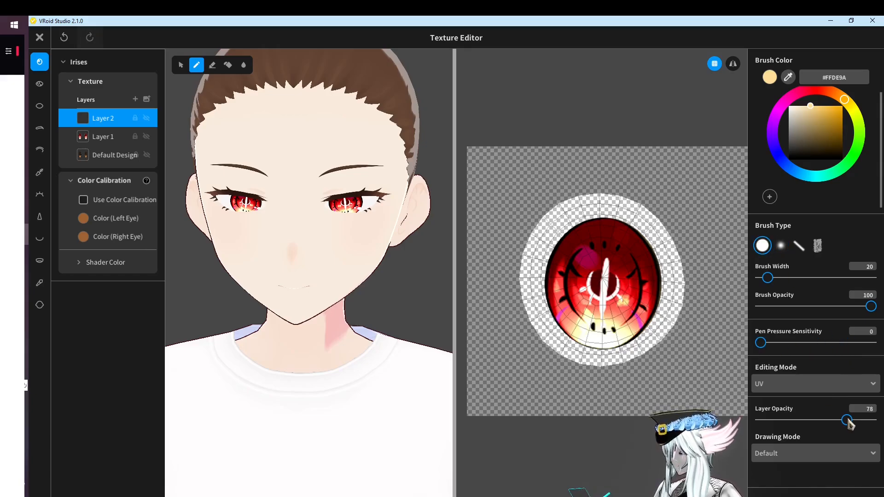
drag(848, 421, 871, 420)
Select Layer 1 and close the texture editor, saving the irises as a custom item
click(99, 136)
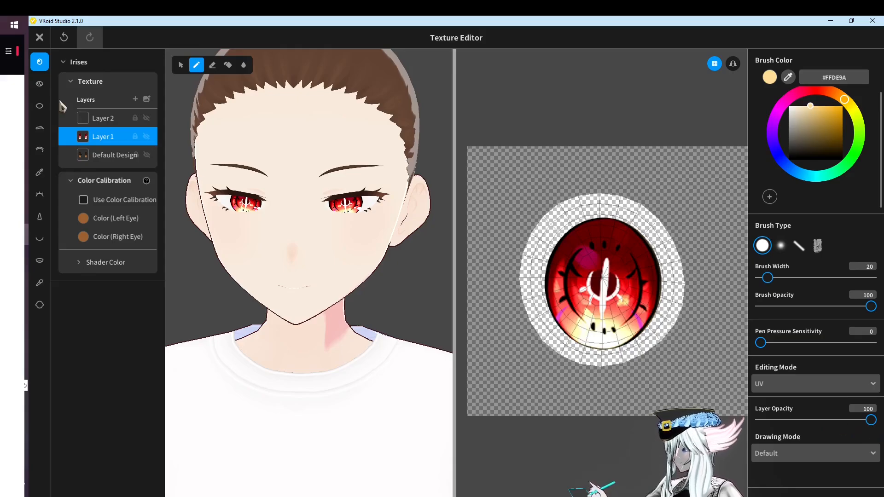
click(39, 37)
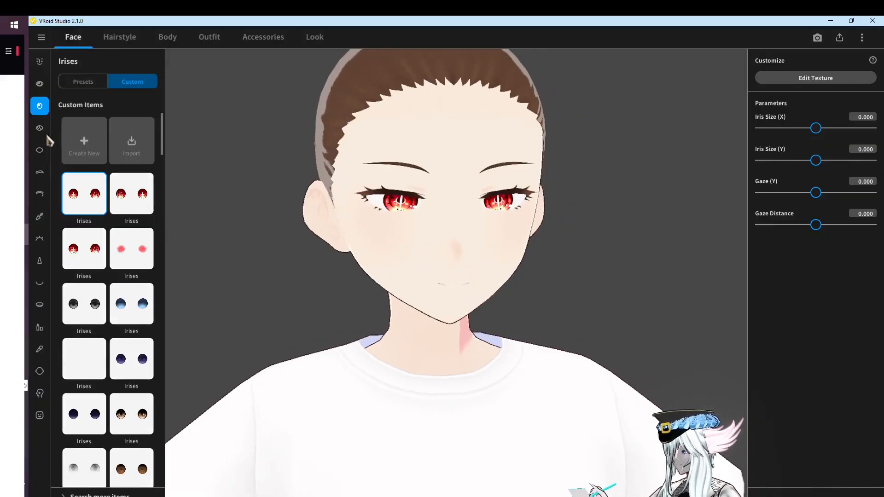
Try several eye highlight presets on the character and go back to the first preset
click(40, 150)
click(40, 128)
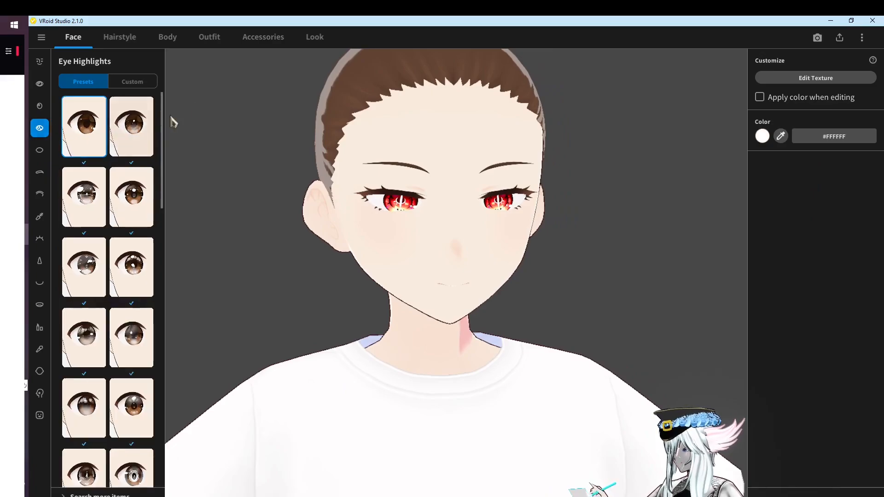
click(130, 124)
click(124, 215)
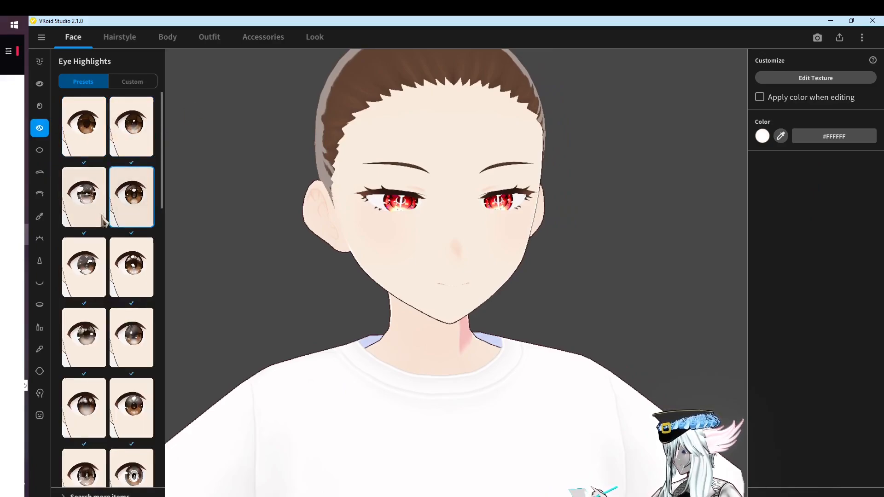
scroll(124, 214, down, 1)
scroll(371, 236, up, 2)
click(132, 291)
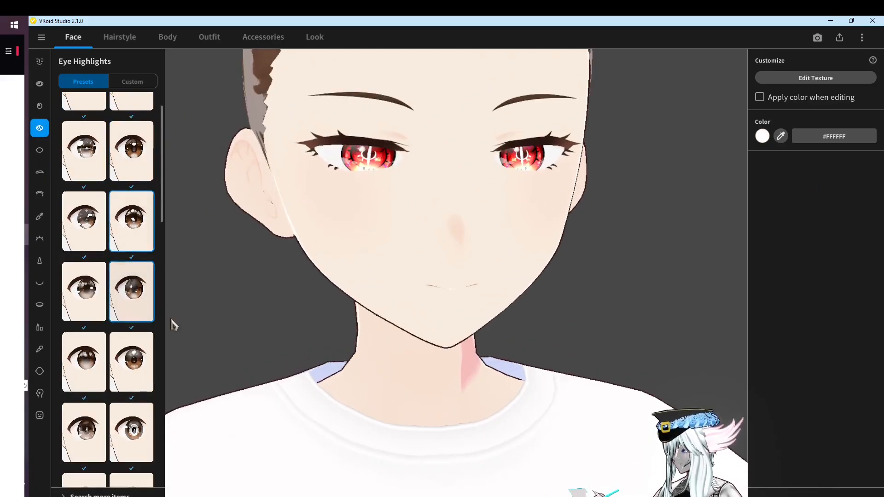
scroll(87, 184, up, 1)
click(89, 143)
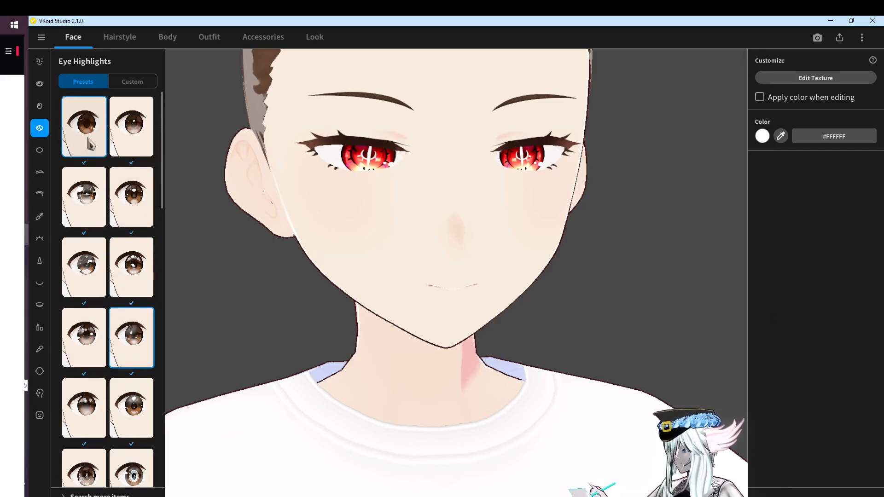
Apply the second sclera preset to the eyes and inspect it from several angles
click(40, 150)
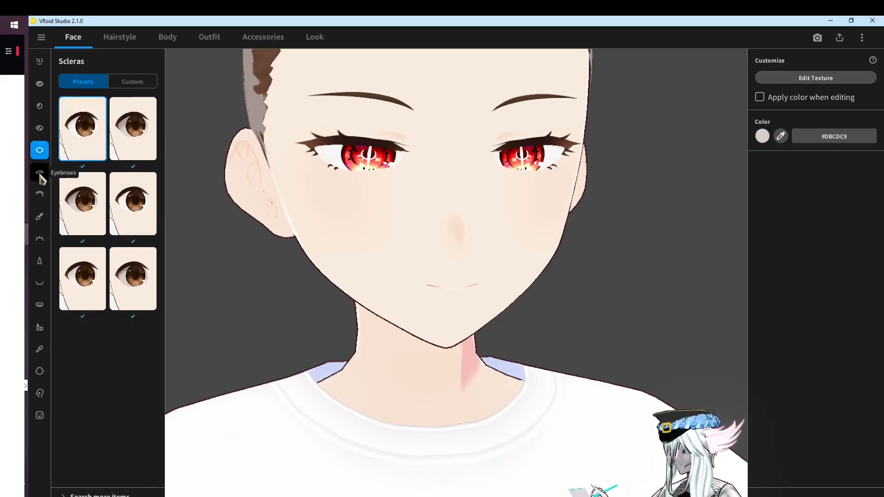
scroll(409, 178, down, 2)
scroll(205, 180, up, 2)
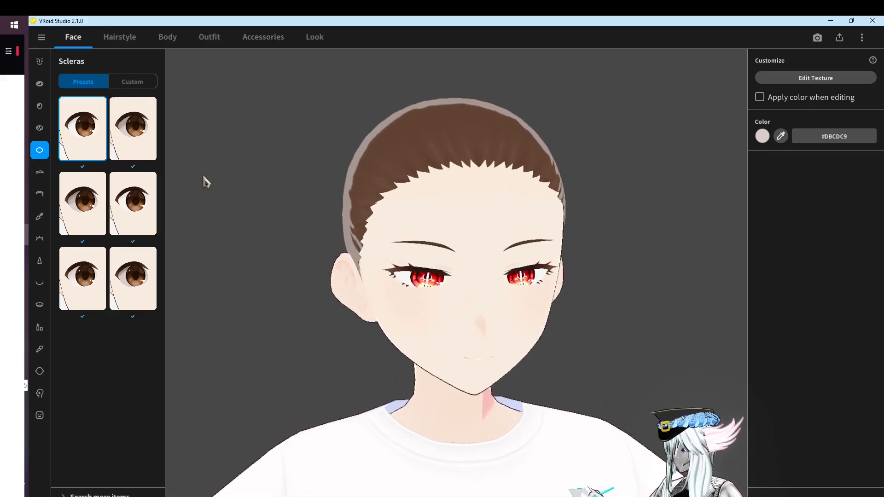
click(141, 157)
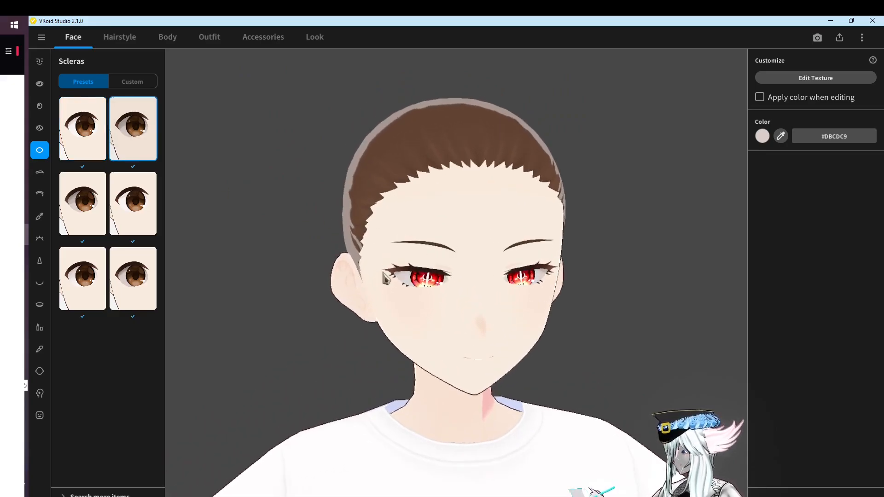
scroll(382, 274, up, 1)
right_drag(327, 286, 337, 282)
scroll(432, 301, down, 3)
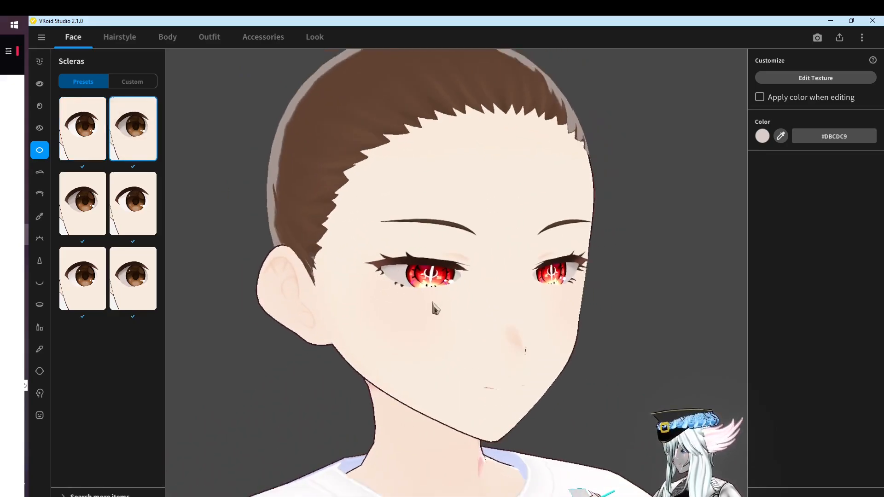
scroll(431, 301, up, 2)
right_drag(431, 302, 353, 283)
Try the remaining sclera presets in the second and third rows, then reapply the second preset
click(133, 220)
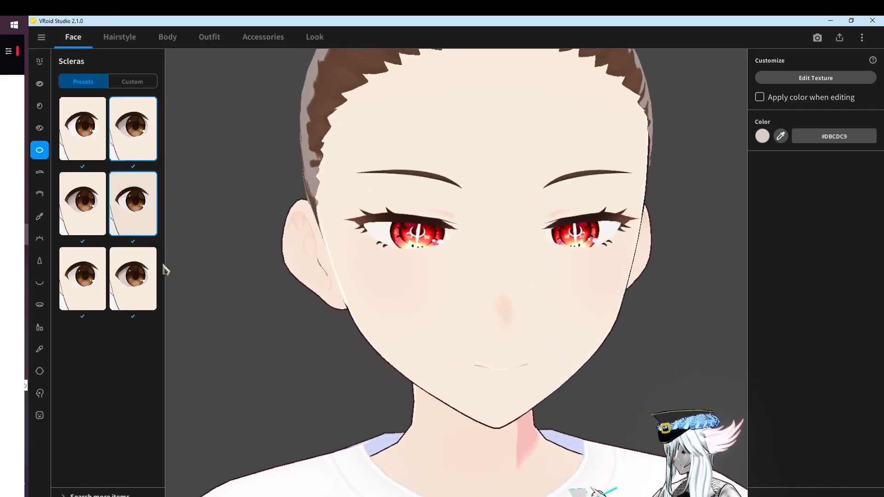
click(124, 288)
click(90, 282)
click(73, 229)
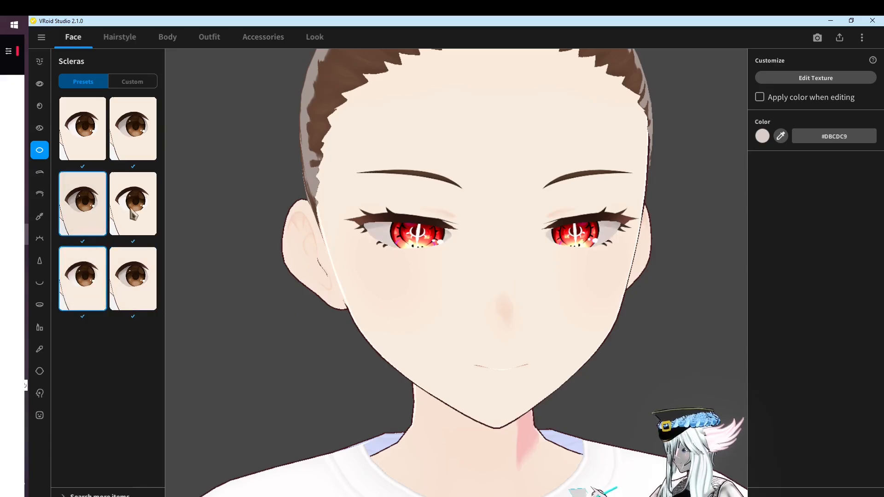
click(136, 148)
Set the sclera color to light pink #FFD0D5 and try the fourth and sixth sclera presets with it
click(762, 135)
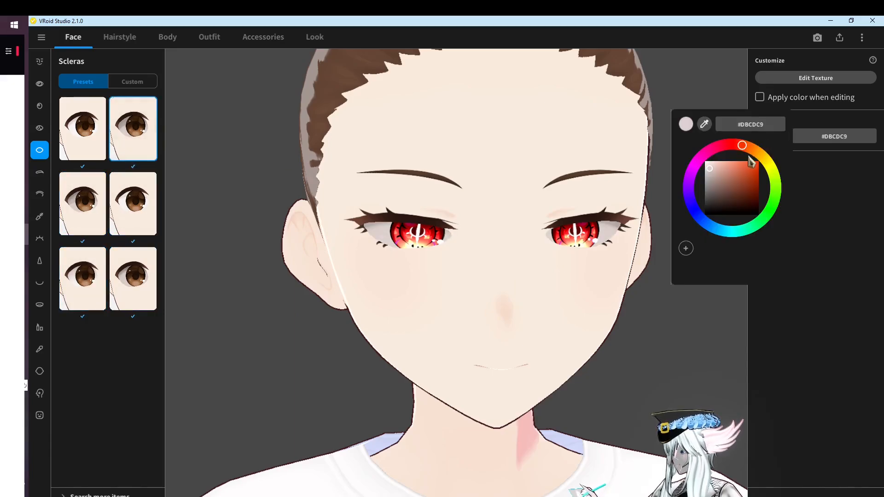
drag(751, 162, 726, 172)
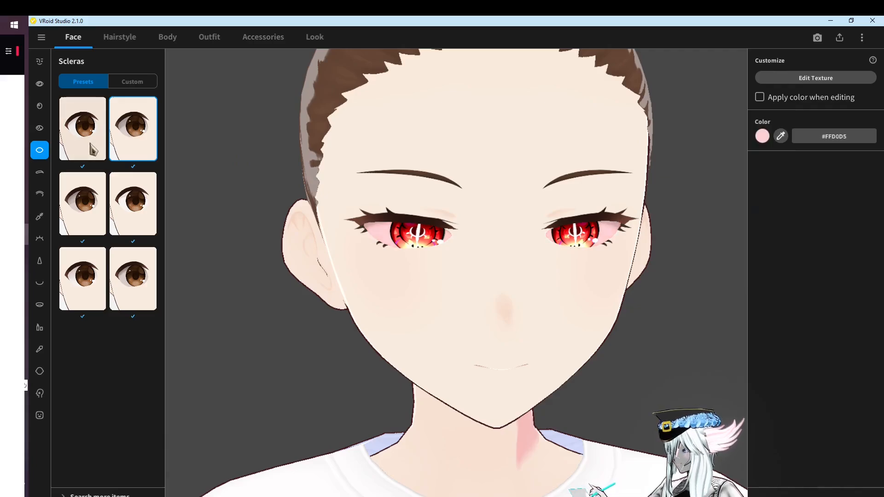
click(133, 204)
click(131, 276)
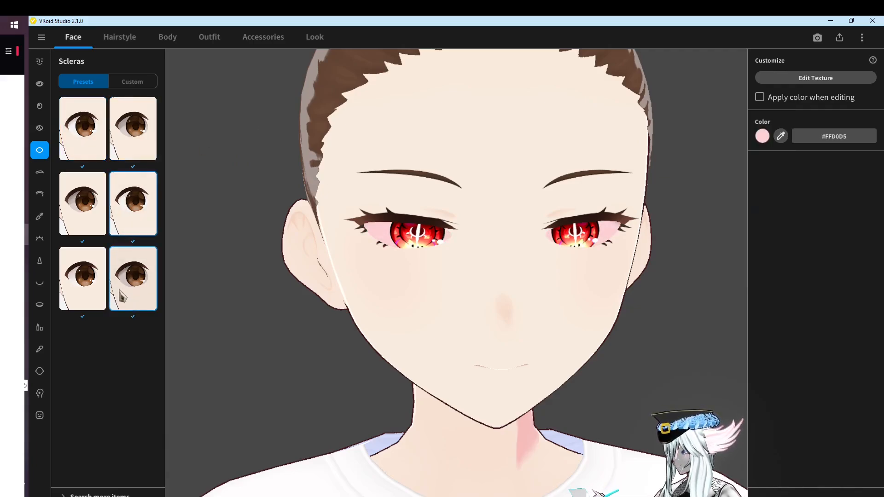
Apply the fifth sclera preset after trying the third, and set the sclera color to off-white #E8E5E5
click(86, 286)
click(80, 214)
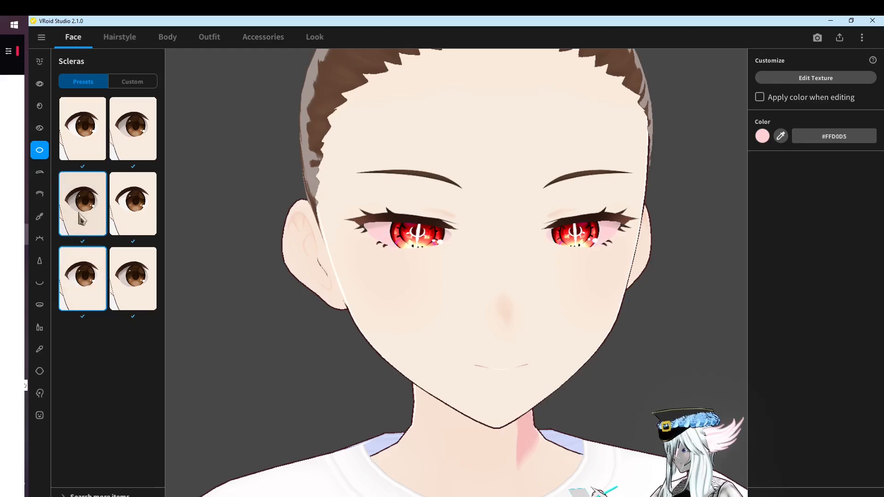
click(89, 285)
click(761, 139)
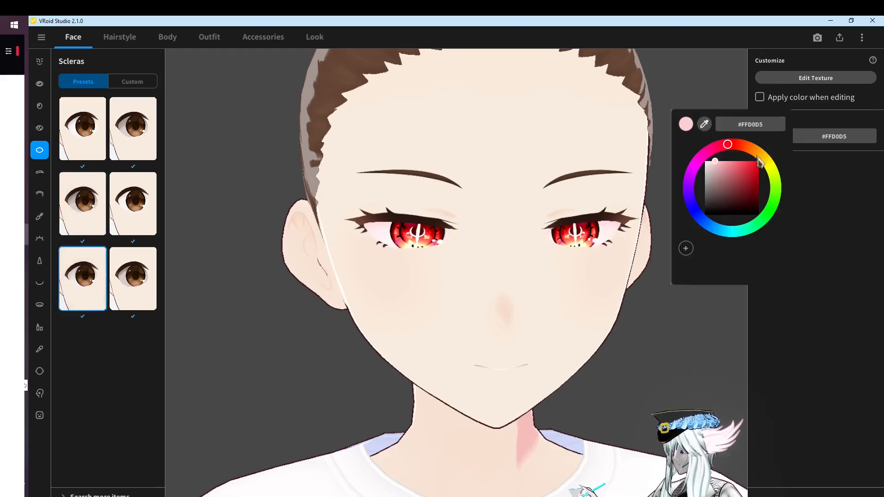
drag(715, 166, 708, 168)
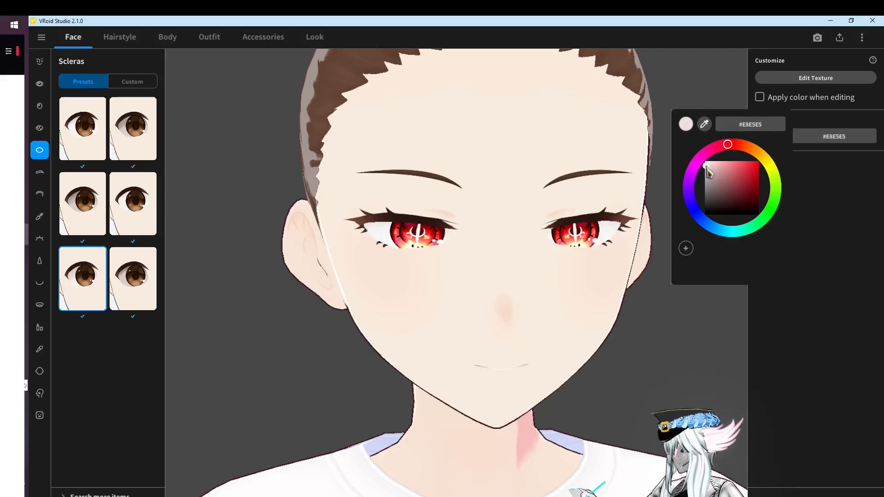
click(375, 249)
Look through the eyebrow presets and view the current eyebrow texture in the texture editor without editing it
click(44, 180)
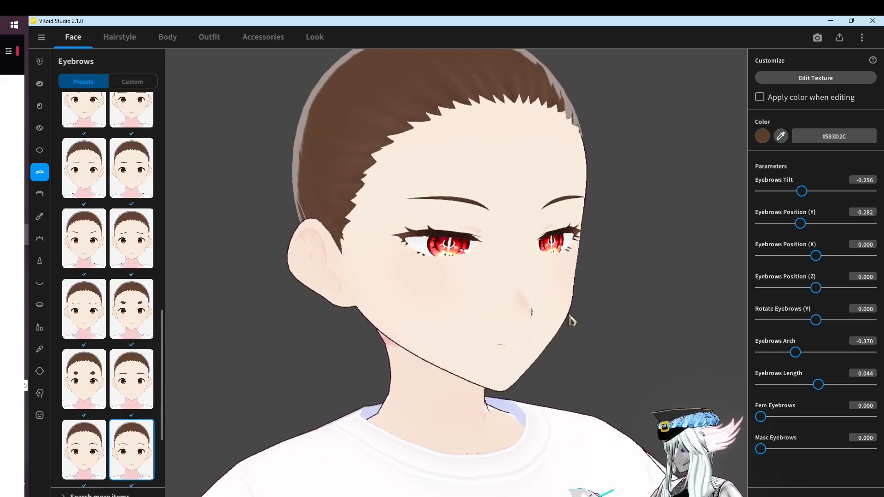
scroll(118, 226, up, 10)
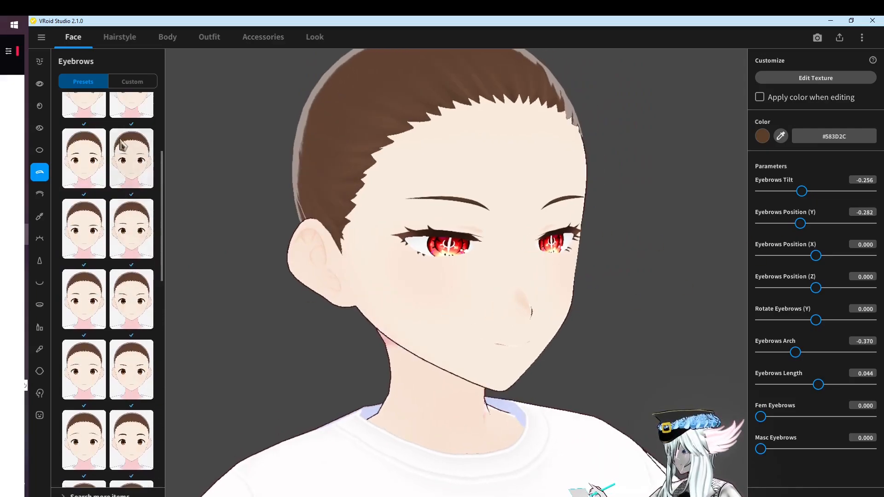
scroll(129, 145, down, 6)
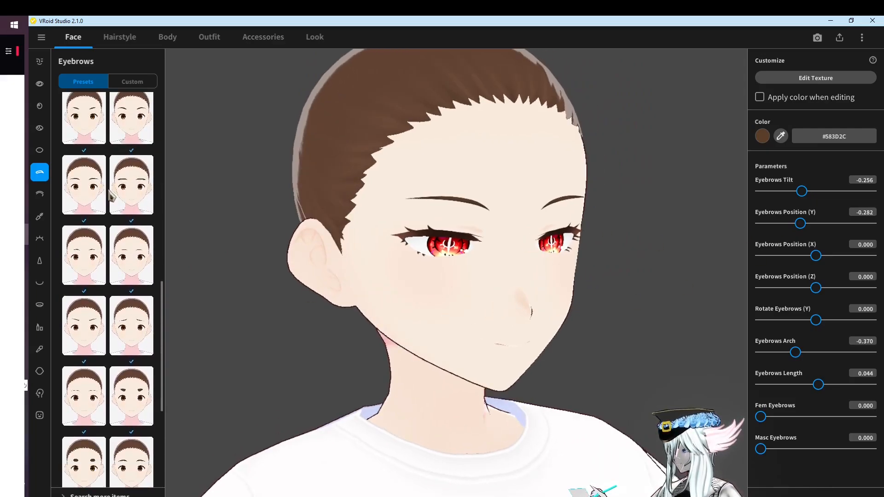
scroll(111, 195, down, 3)
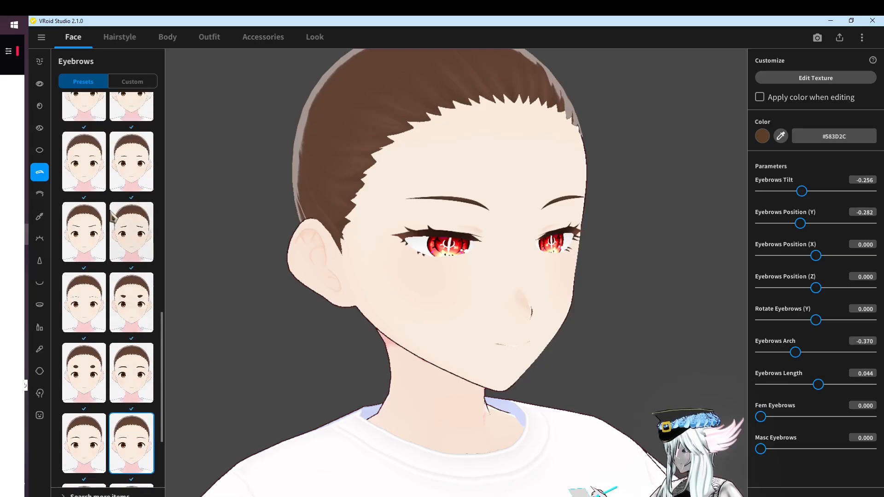
scroll(111, 215, up, 5)
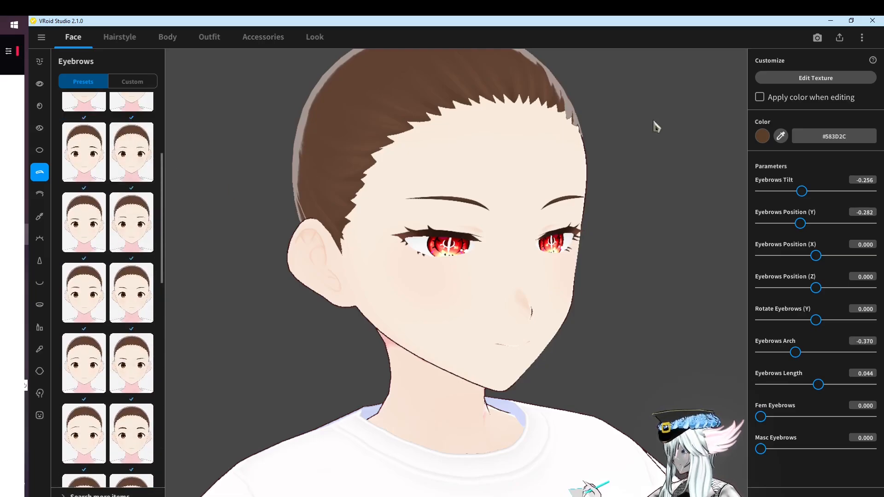
click(806, 79)
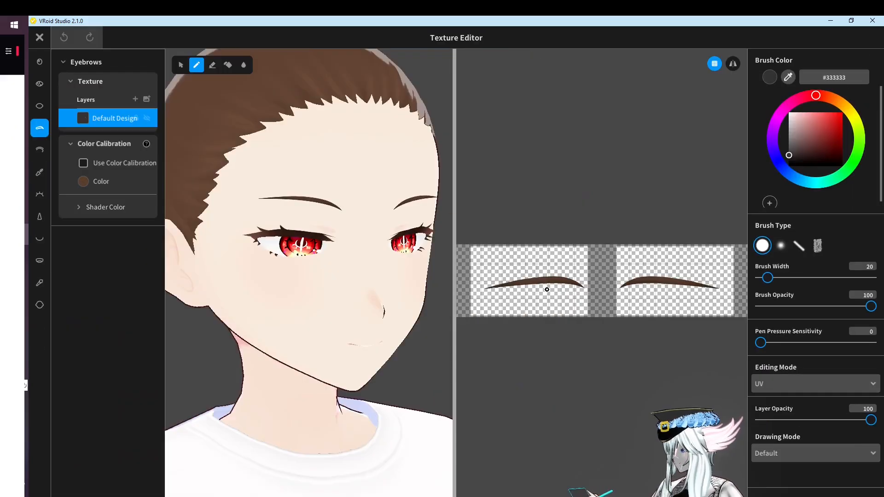
click(39, 37)
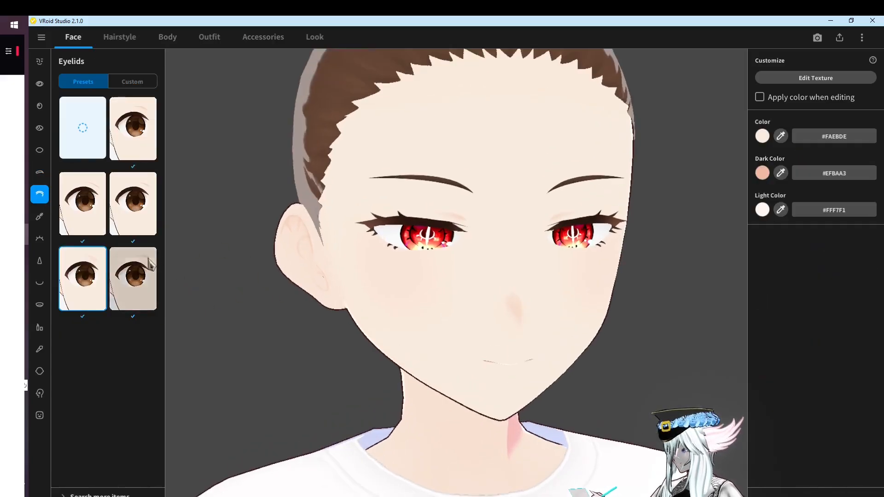
Try the eyelid presets, apply the sixth one and check the eyelid crease from both sides of the face
click(143, 208)
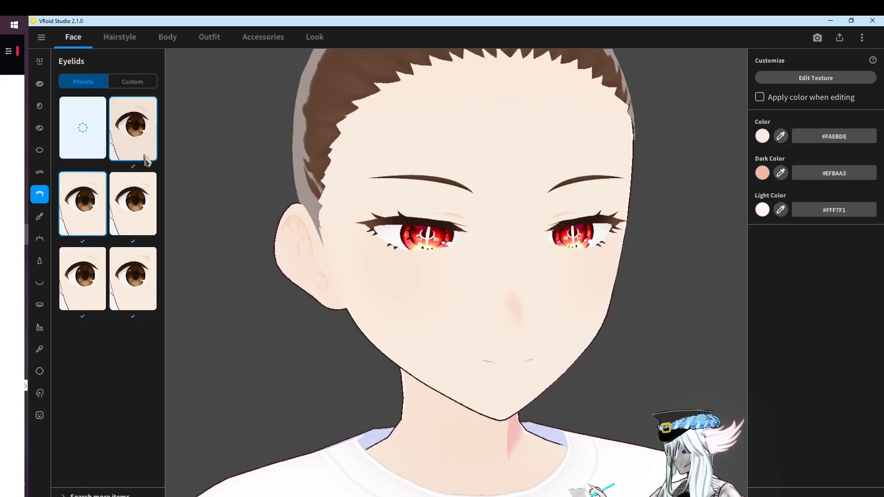
click(99, 223)
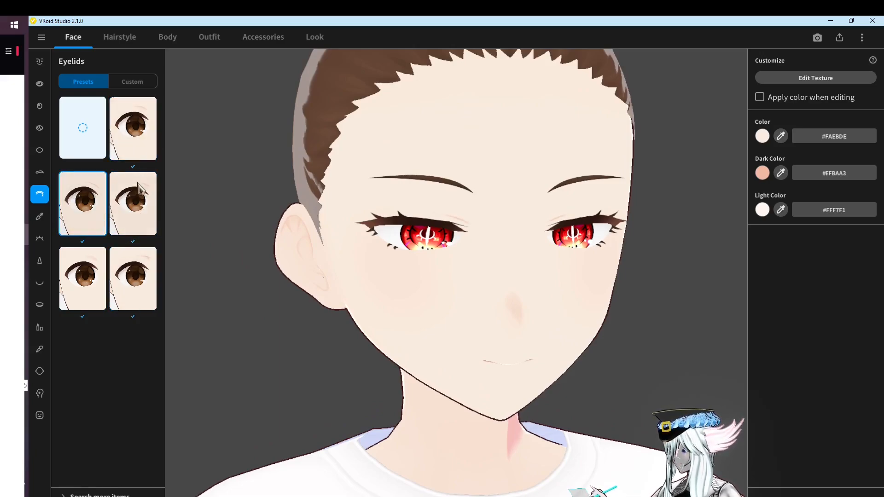
click(143, 221)
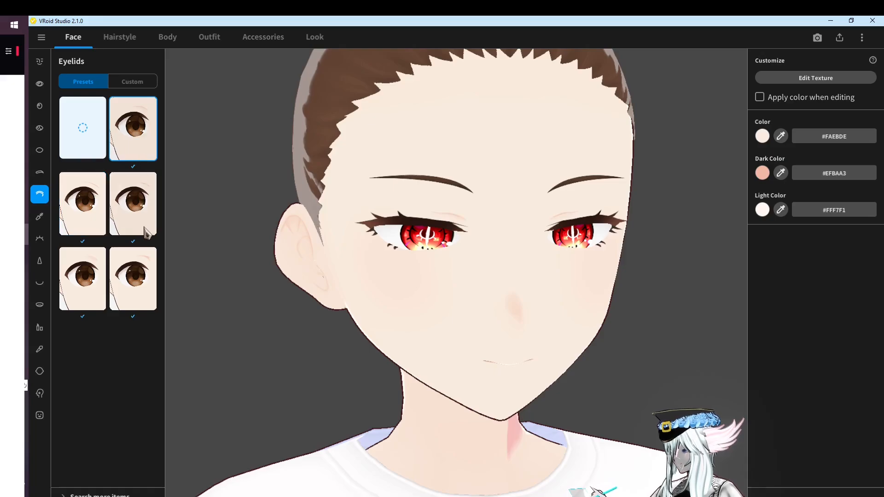
click(146, 292)
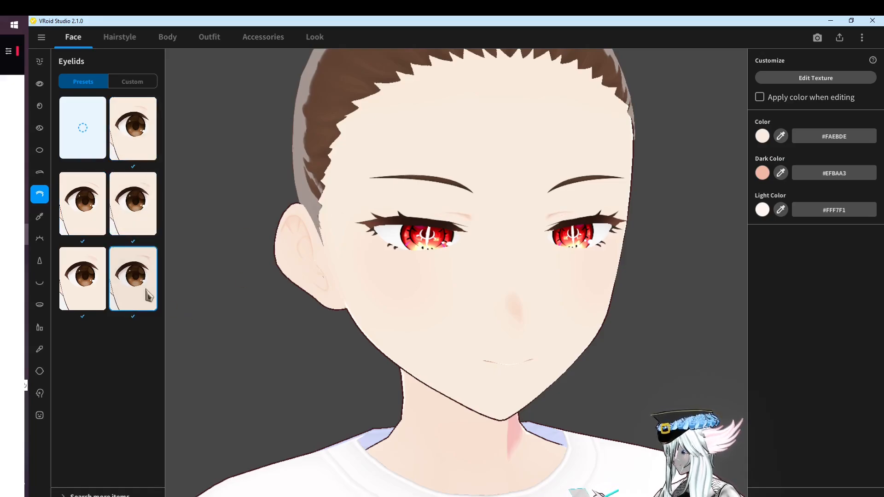
mouse_move(416, 234)
right_down()
mouse_move(385, 244)
mouse_move(420, 221)
right_up()
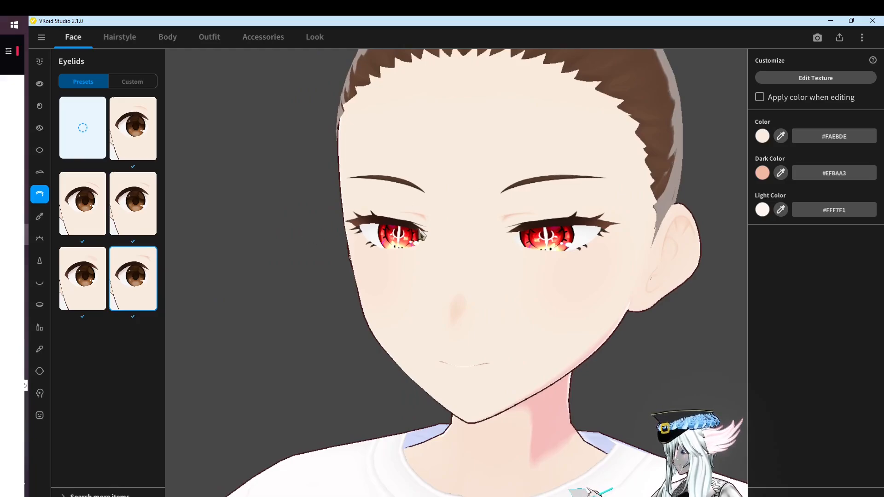
right_drag(395, 217, 453, 224)
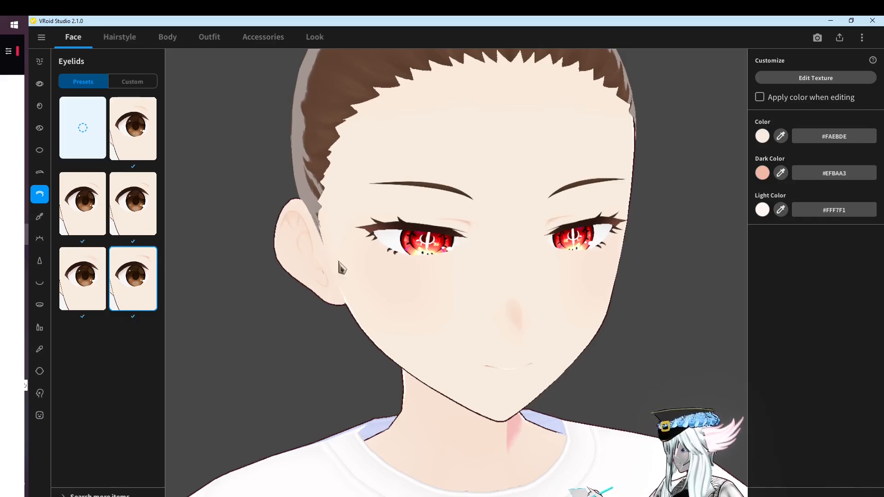
Try two simple eyeliner presets without spiky lashes and keep the one in the second column
click(40, 217)
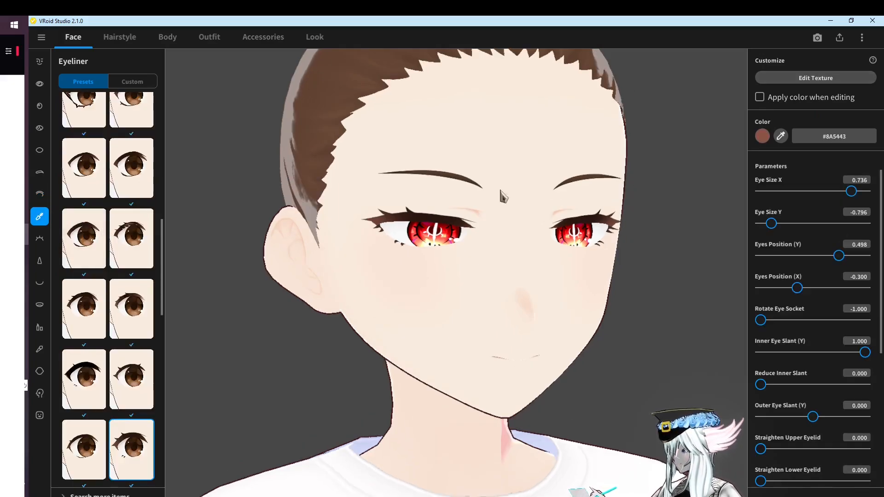
drag(543, 325, 501, 318)
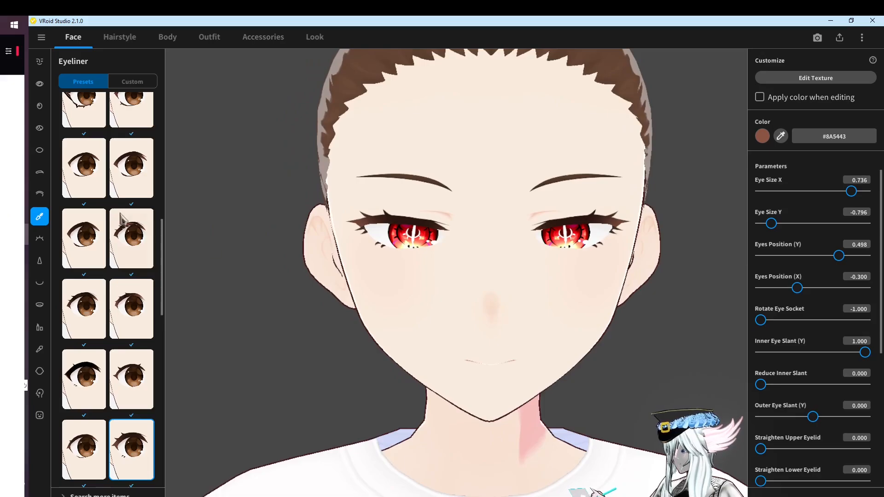
click(88, 227)
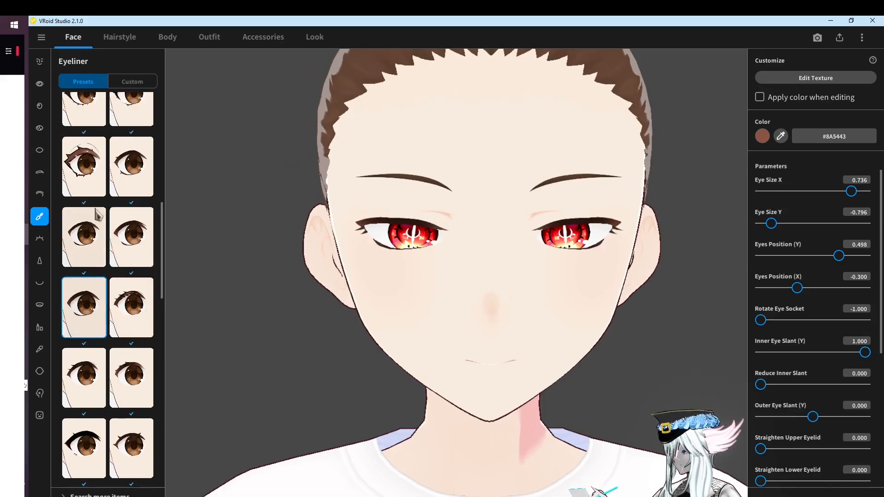
click(130, 208)
scroll(138, 198, up, 3)
scroll(137, 199, up, 3)
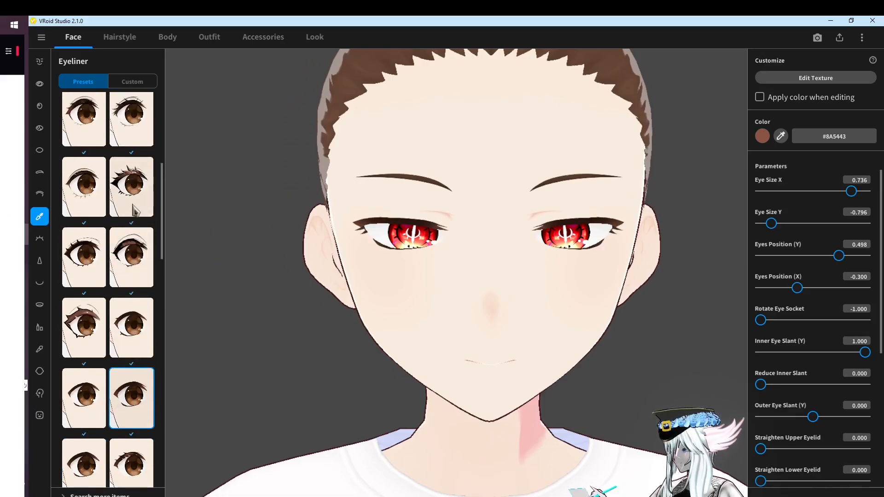
Add a layer to the eyeliner texture, paint a dark #333333 wing at the upper line's outer corner and erase it to a sharp point
click(783, 82)
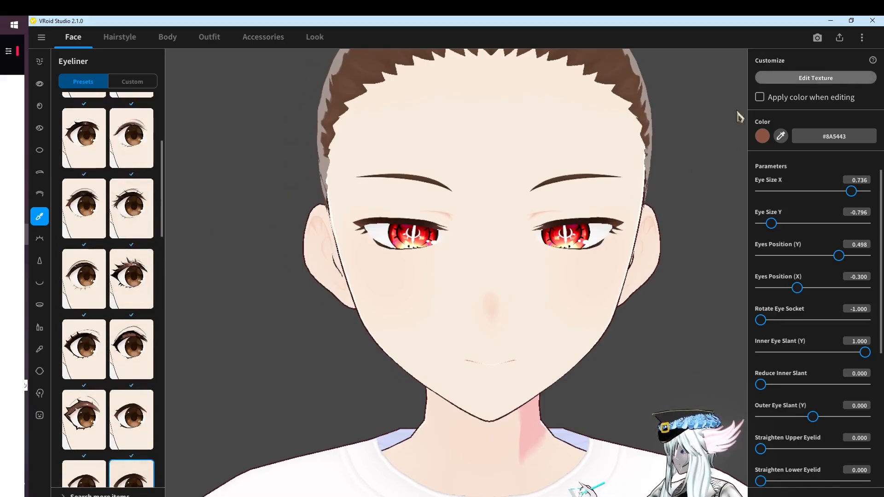
scroll(525, 250, up, 4)
middle_drag(525, 249, 717, 262)
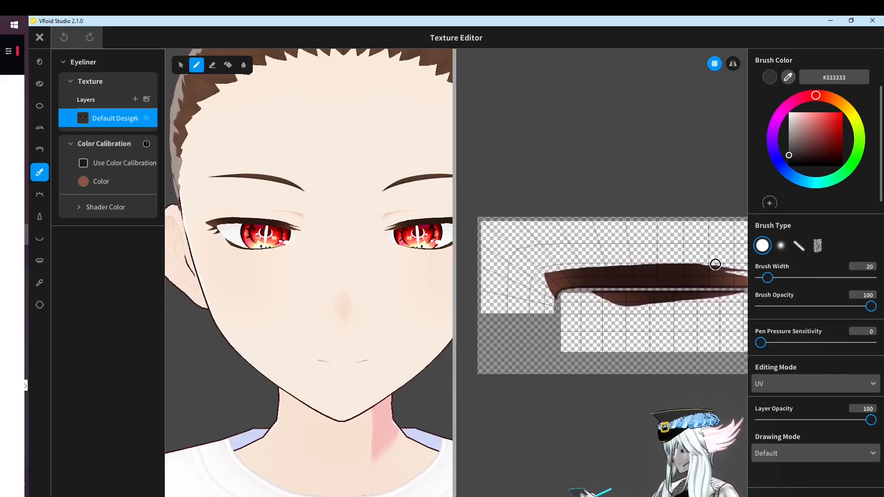
scroll(571, 258, up, 2)
middle_drag(565, 257, 608, 257)
click(134, 99)
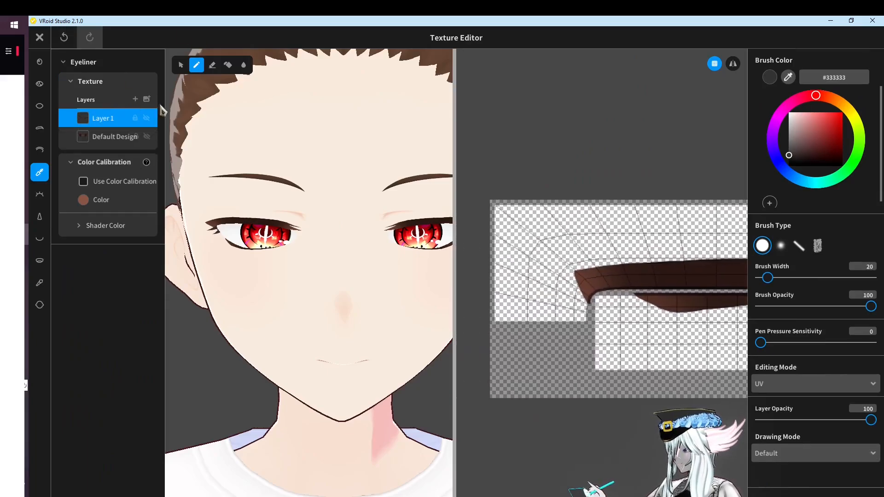
mouse_move(555, 244)
mouse_down()
mouse_move(592, 302)
mouse_move(650, 265)
mouse_up()
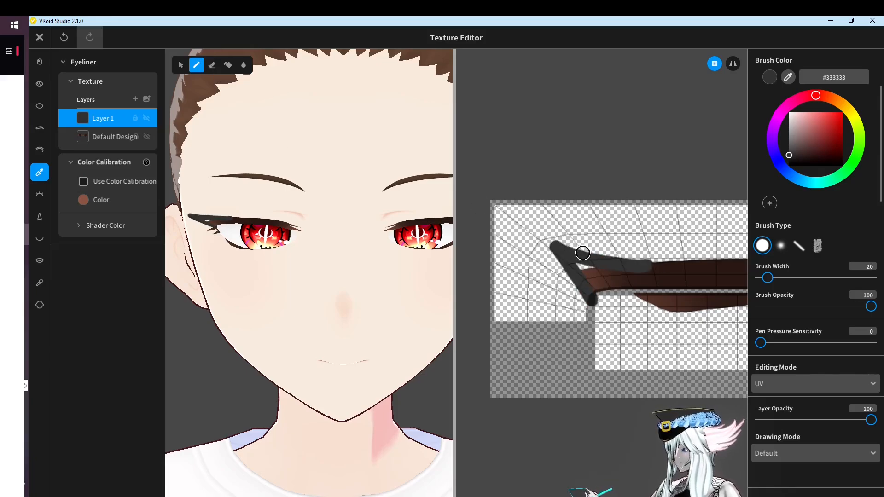
key(e)
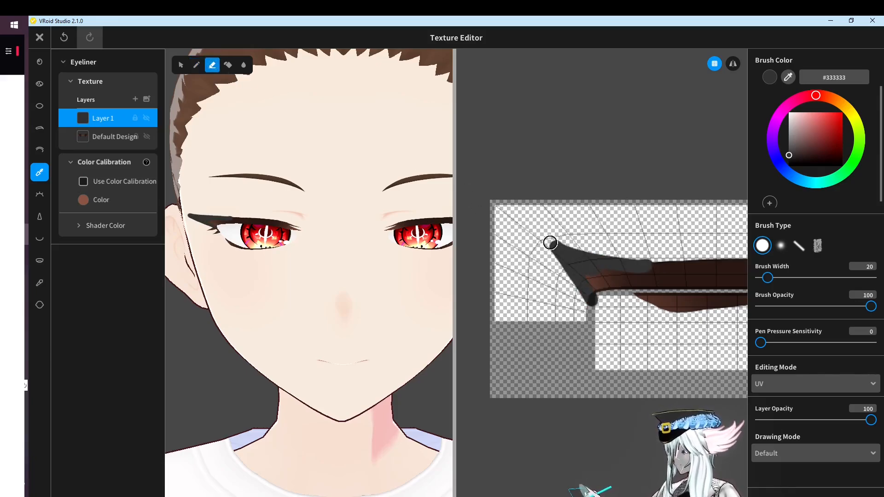
drag(540, 241, 672, 253)
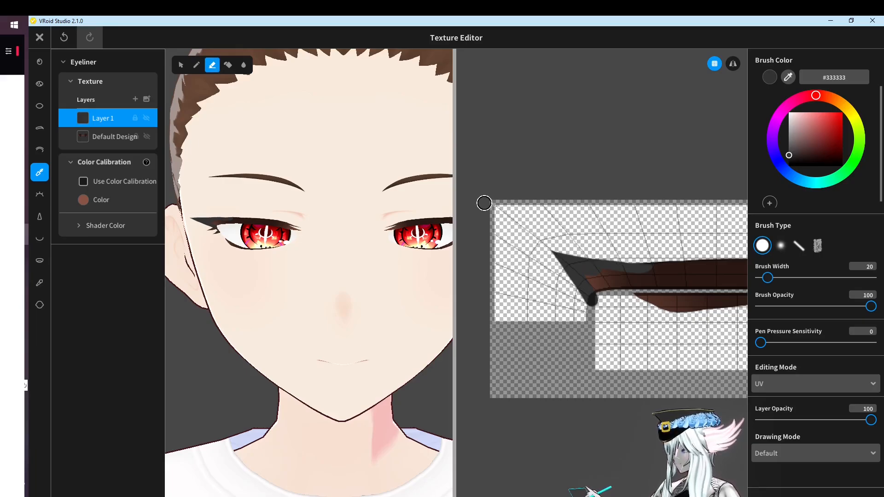
Paint a dark downward spike below the lower eyeliner on Layer 1, trim it to a point with the eraser and check it on the face
click(197, 65)
drag(651, 302, 654, 351)
drag(682, 301, 658, 353)
drag(670, 318, 649, 370)
click(212, 65)
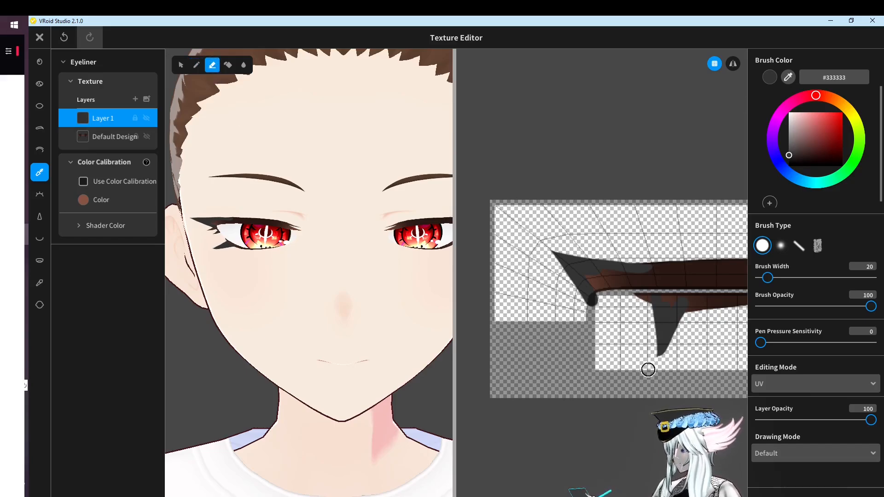
drag(699, 302, 675, 353)
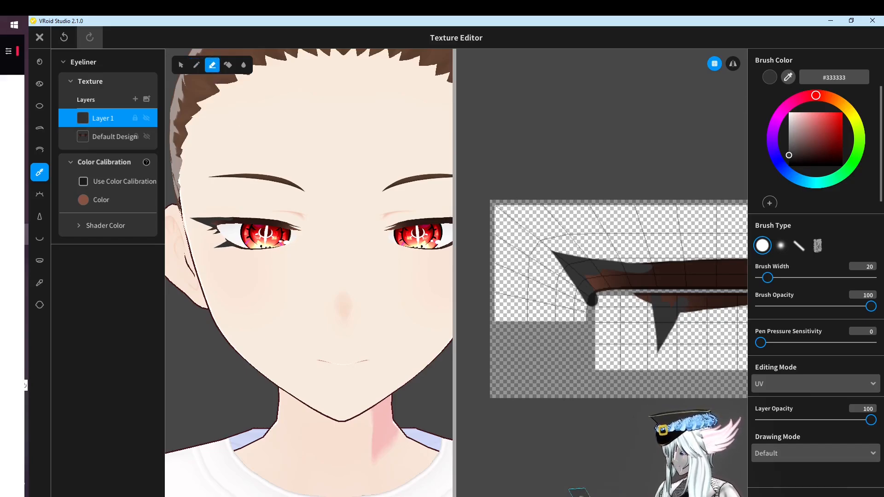
scroll(682, 356, down, 1)
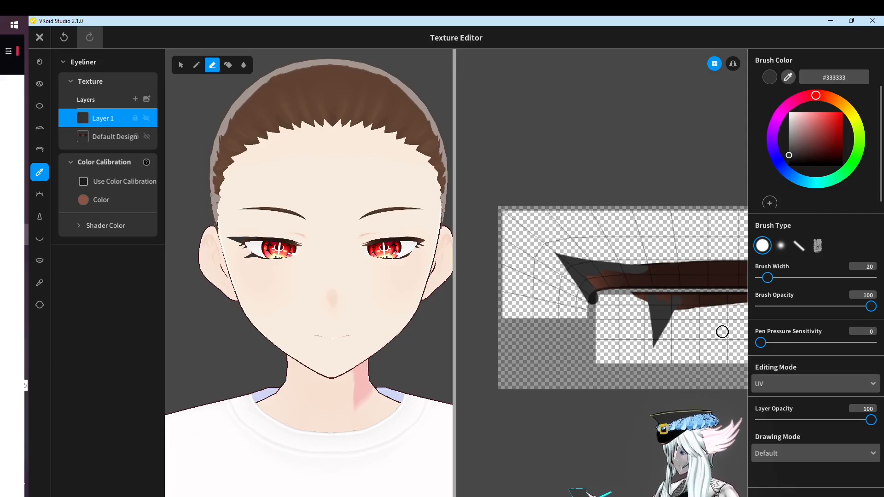
right_drag(671, 269, 569, 265)
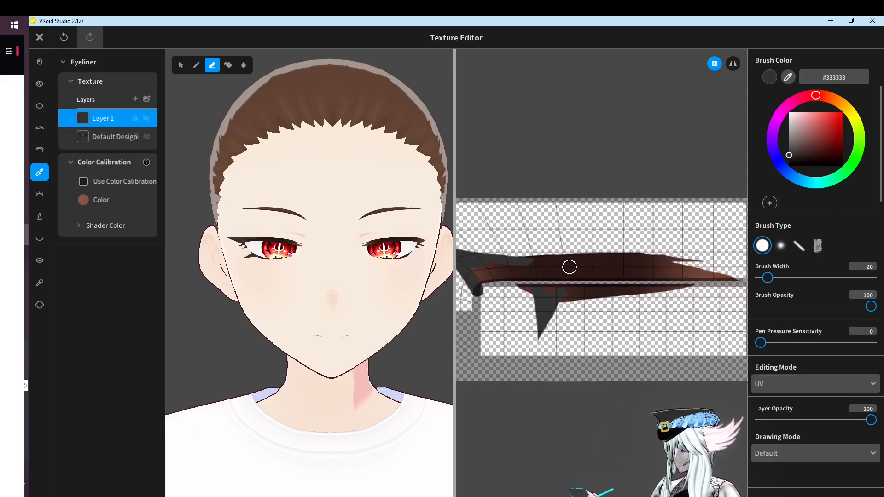
right_drag(379, 352, 327, 356)
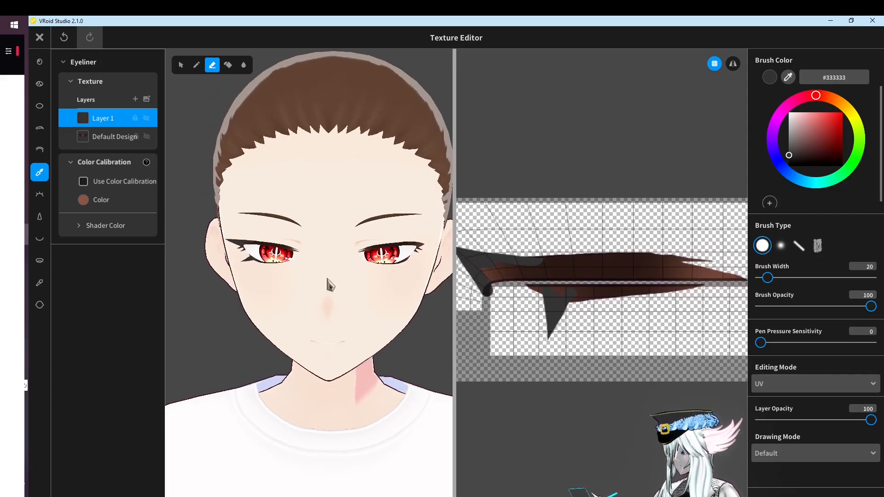
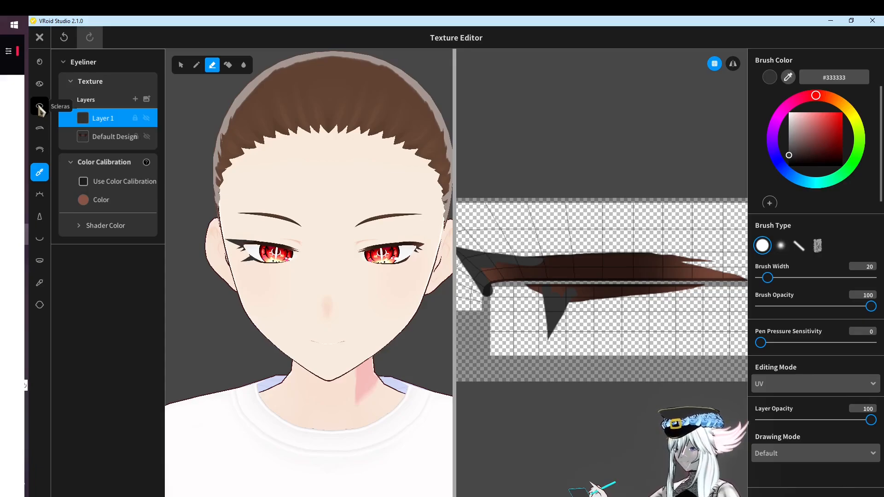
Leave the texture editor and apply the red-and-black custom eyeliner in the first column of the third row
click(40, 37)
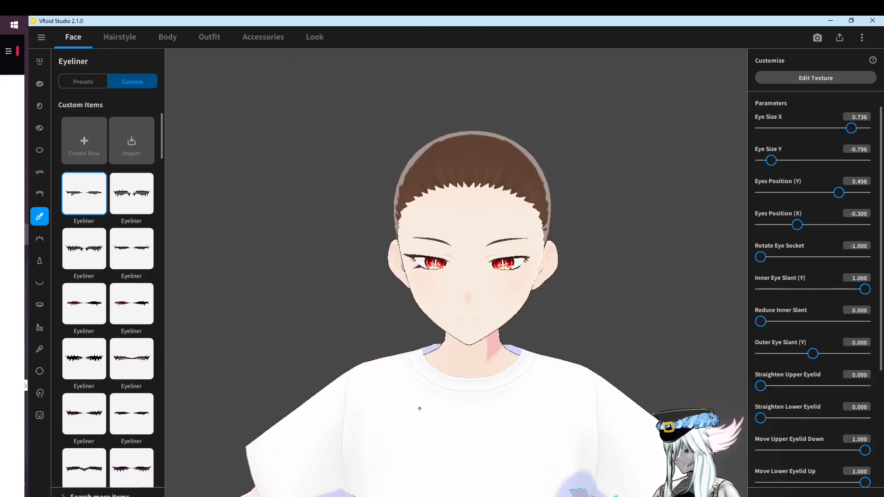
scroll(126, 188, down, 3)
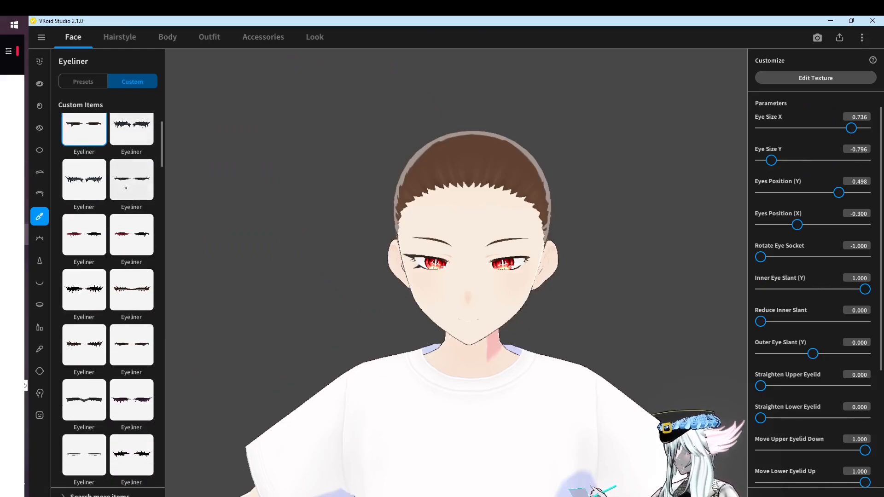
click(85, 236)
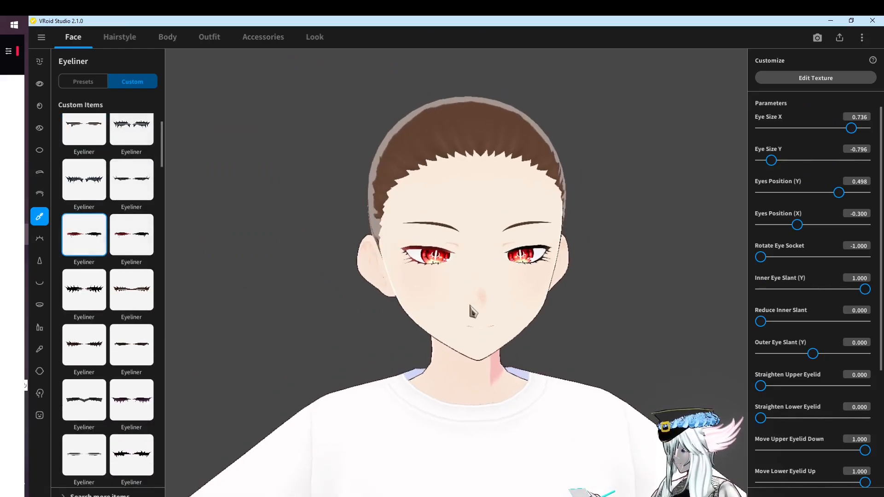
Try several other custom eyeliners on the face, including the spiky, winged and curled dark designs
click(116, 302)
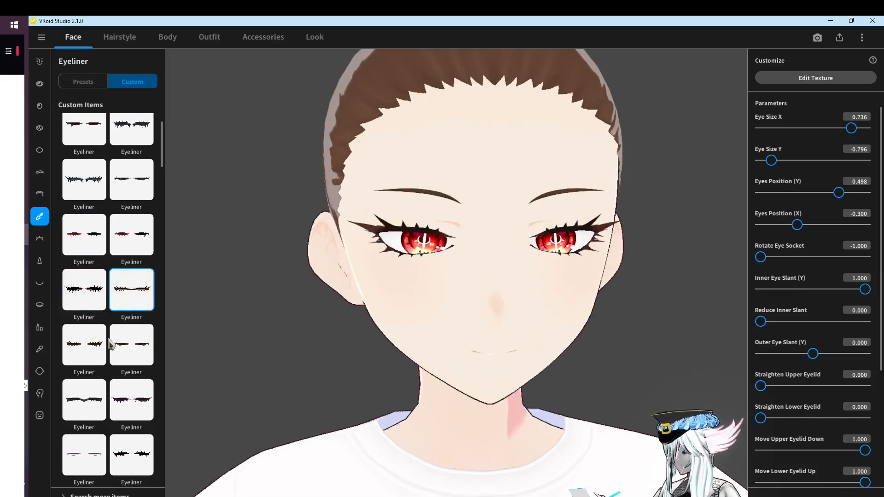
scroll(99, 349, up, 3)
click(132, 302)
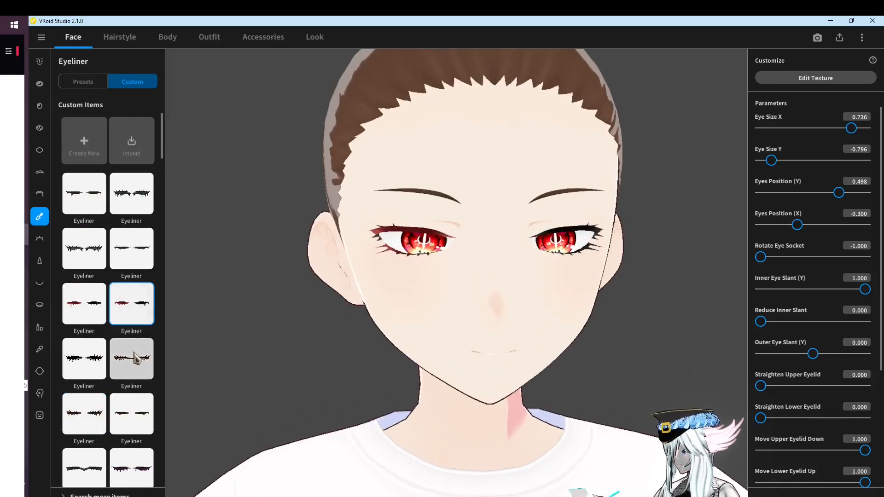
click(133, 354)
scroll(135, 358, down, 4)
click(137, 368)
scroll(138, 370, down, 1)
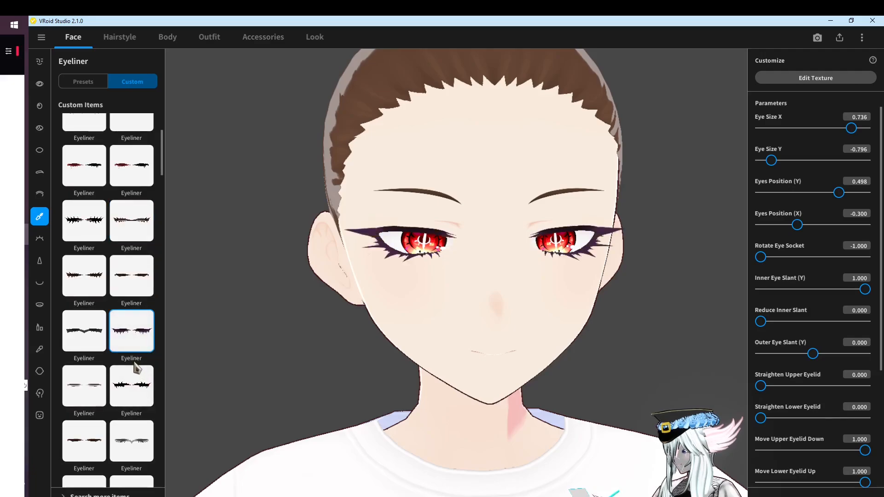
click(133, 373)
scroll(137, 379, down, 2)
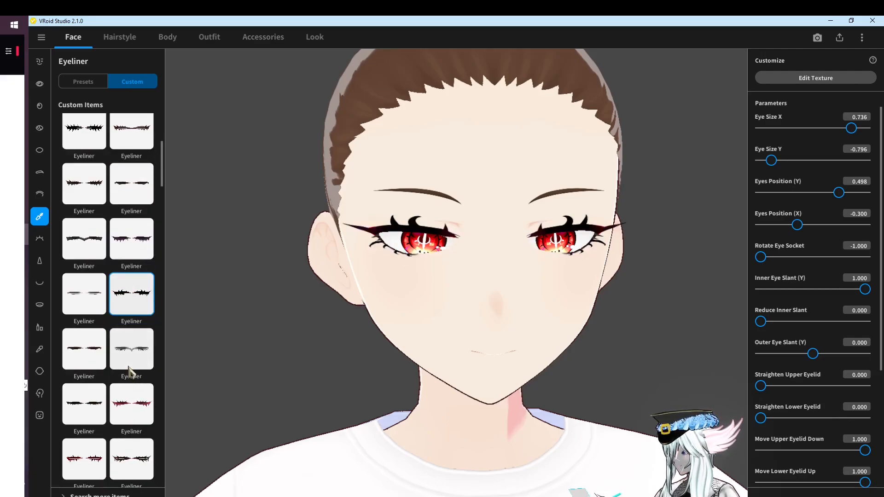
Compare more custom eyeliners and apply the spiky dark-red one in the first column, directly below the row with the pinkish-red winged design
click(133, 410)
click(132, 364)
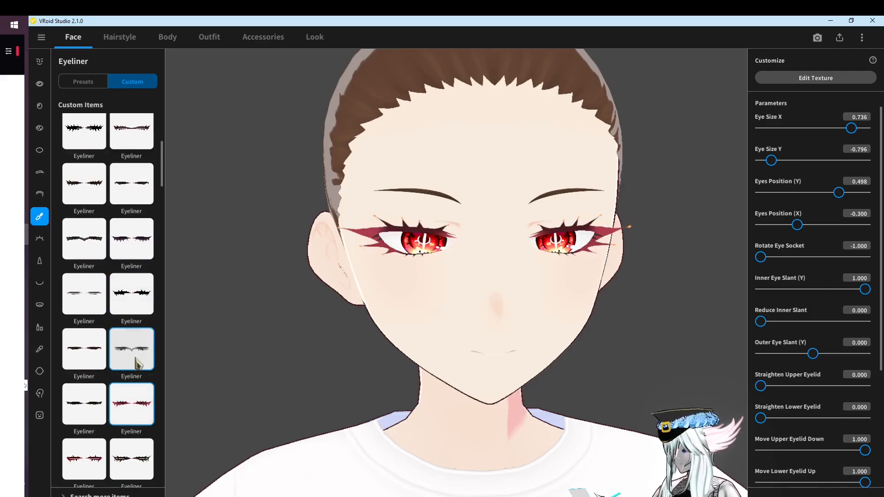
scroll(105, 364, down, 1)
click(91, 414)
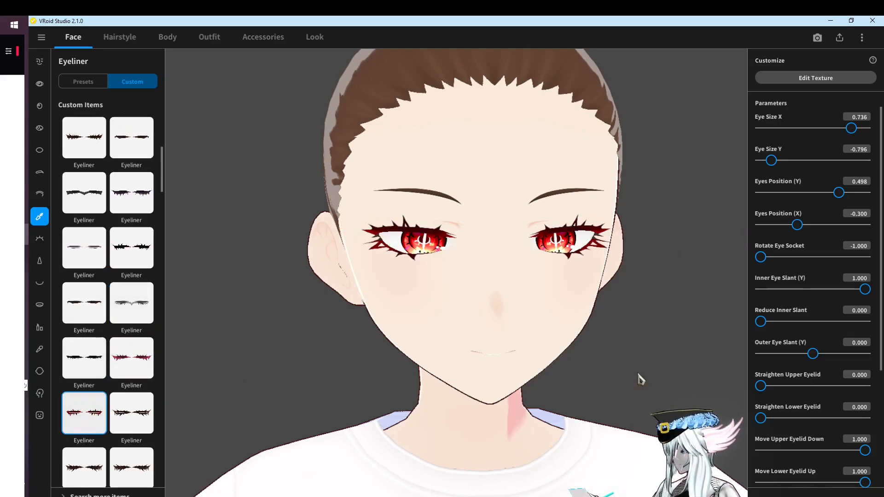
Try the eyelash preset in the first column of the third row and test the Lower Eyelashes Tips parameter
click(39, 238)
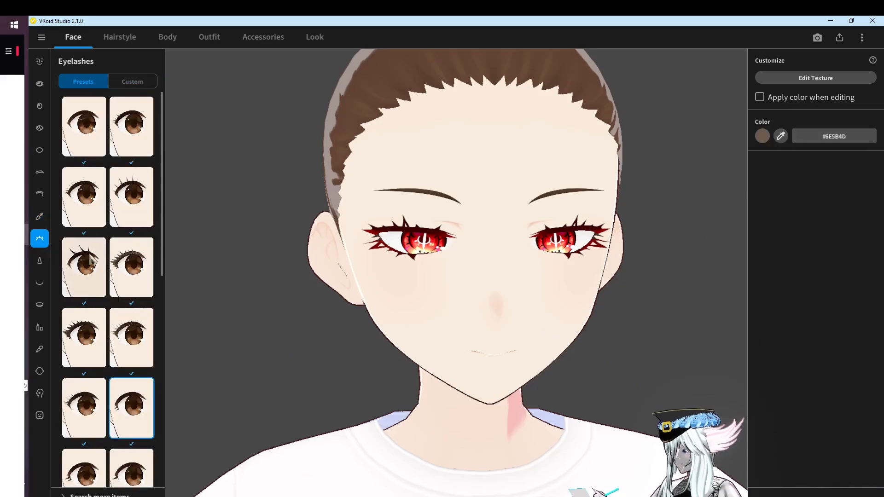
click(95, 259)
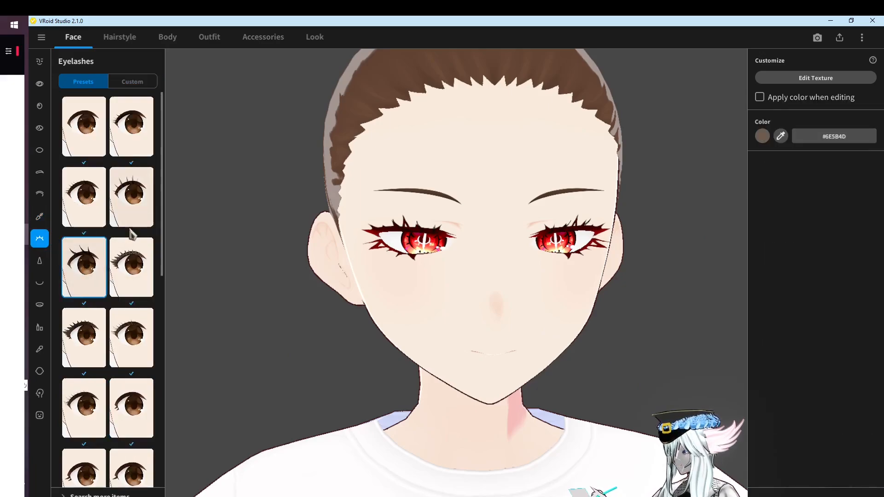
click(39, 63)
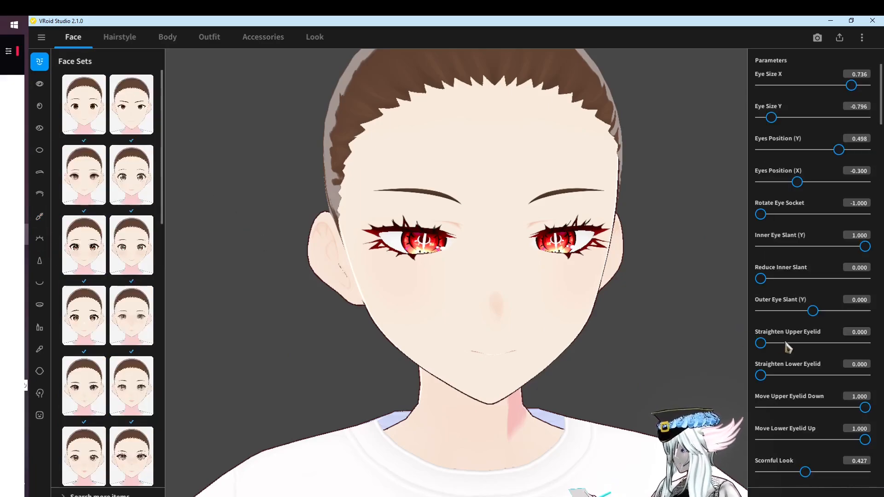
scroll(788, 348, down, 2)
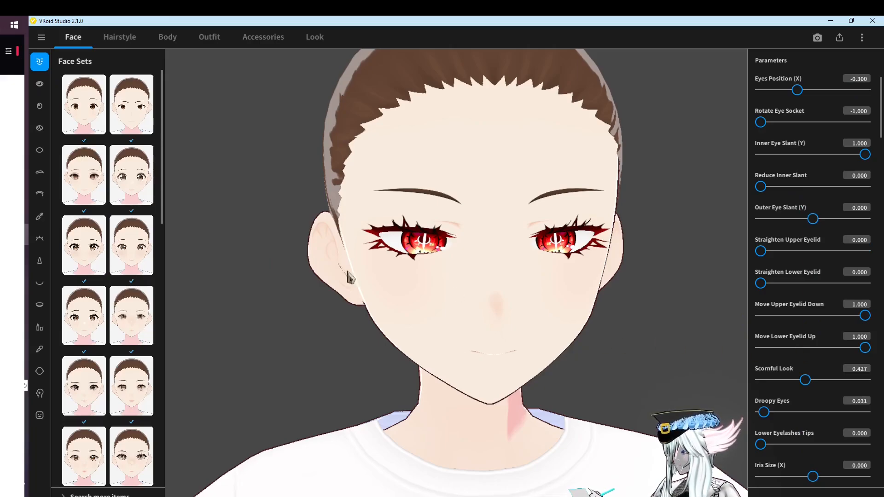
scroll(801, 373, down, 2)
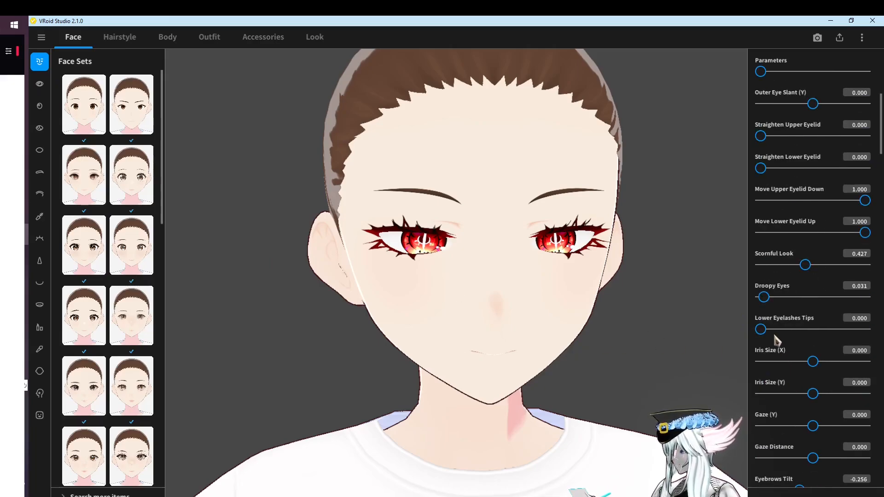
drag(779, 330, 702, 315)
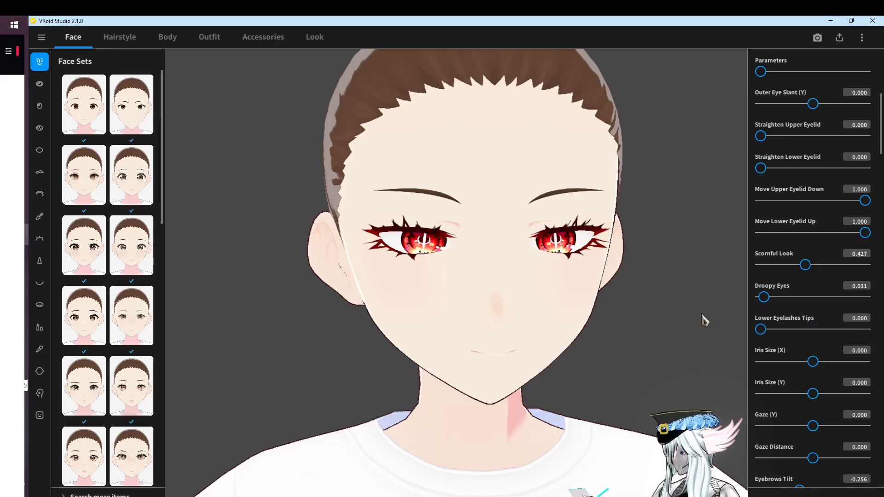
Try three dense custom eyelash items, and apply the first eyelash preset instead
click(38, 239)
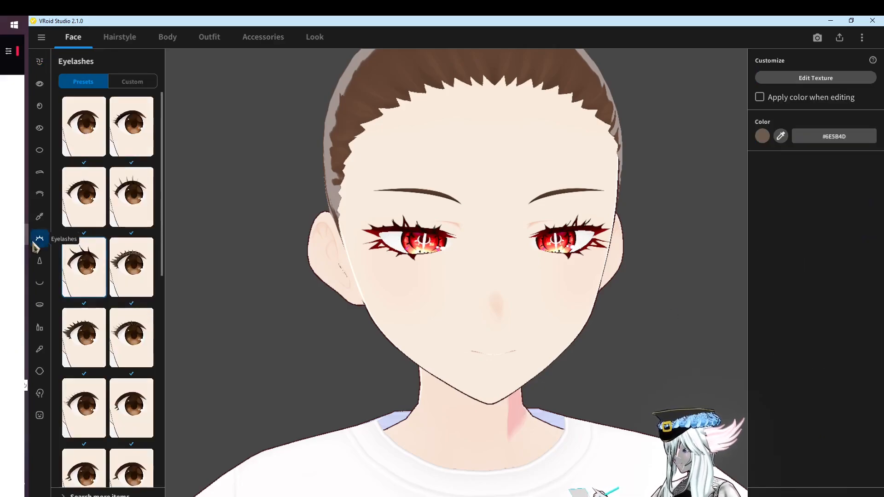
click(149, 84)
click(132, 244)
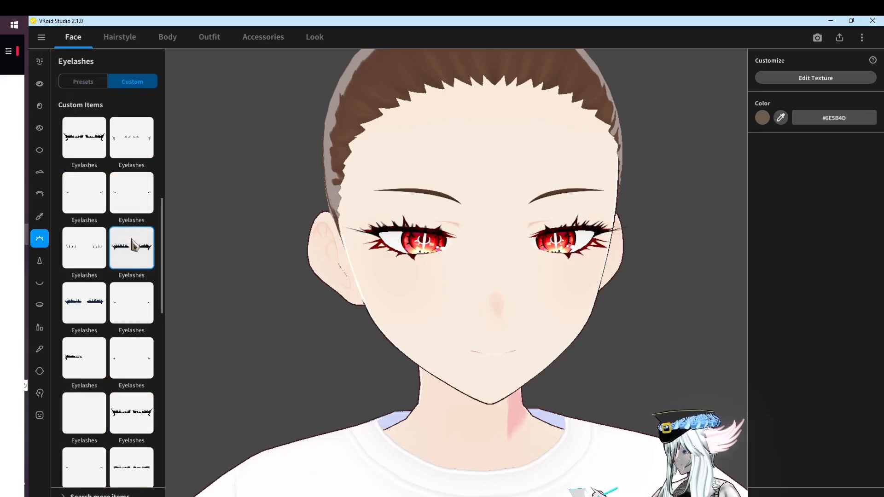
click(71, 302)
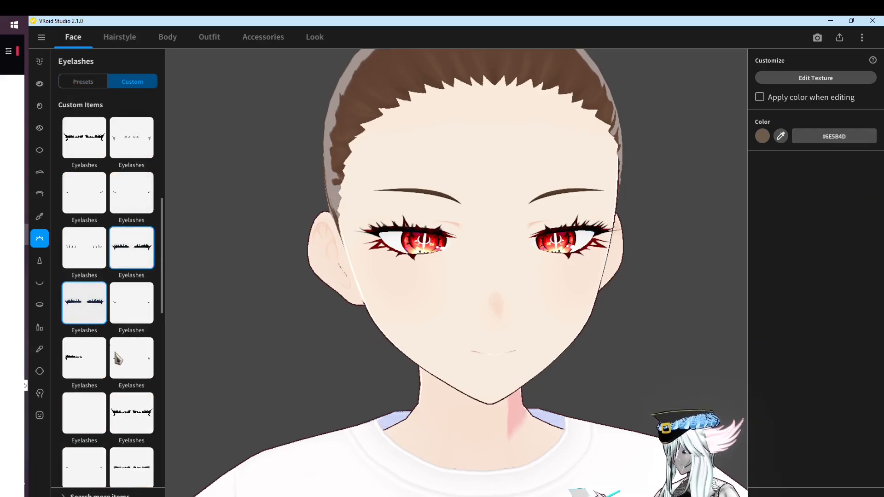
click(140, 413)
scroll(124, 344, up, 3)
scroll(118, 277, up, 3)
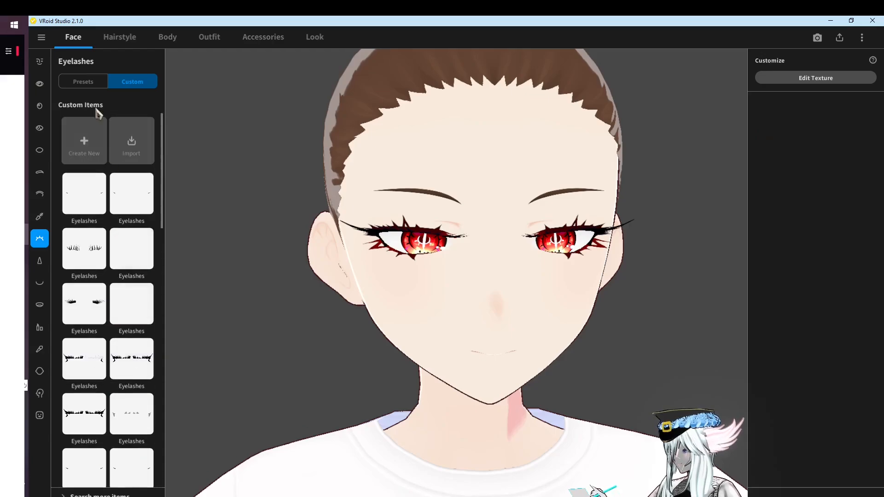
click(84, 83)
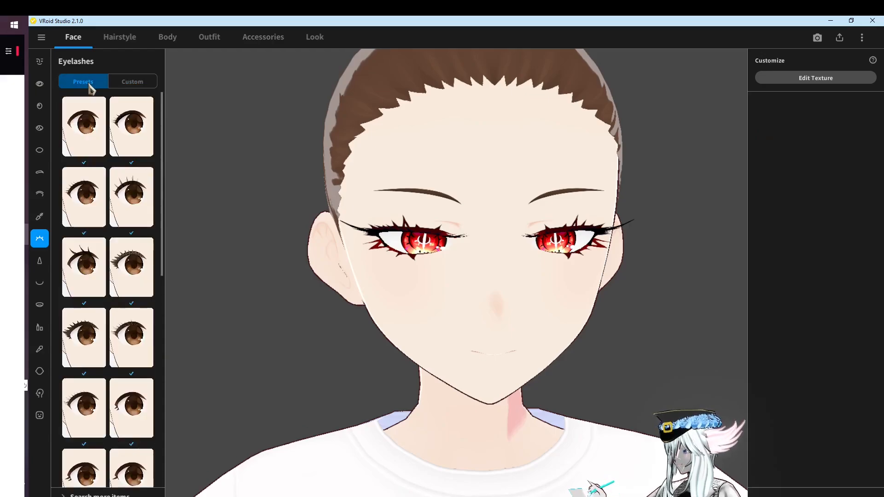
click(93, 148)
Try several nose presets from the lower rows, checking the nose shadow from the front and at an angle
click(46, 254)
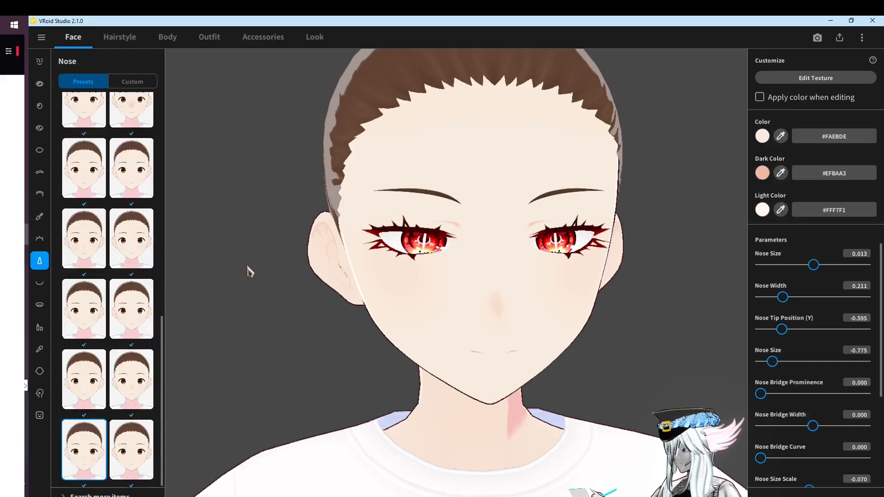
scroll(87, 265, up, 3)
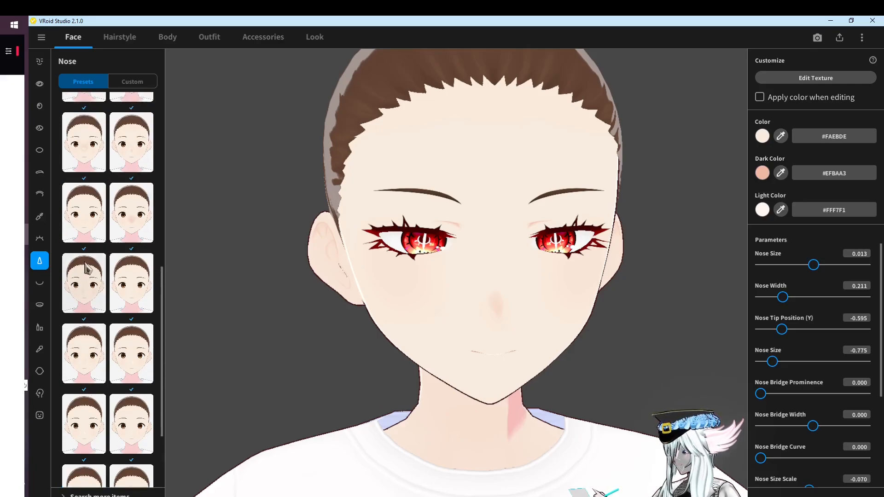
click(127, 260)
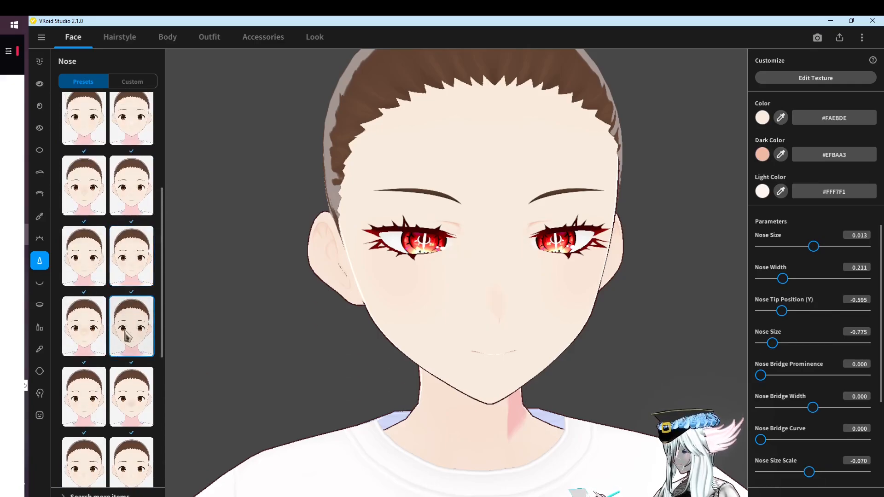
scroll(132, 322, down, 5)
click(132, 306)
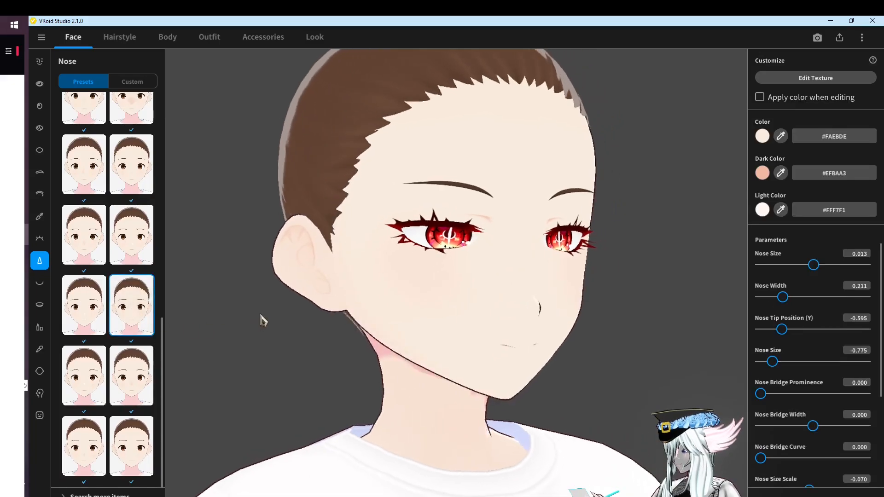
click(120, 384)
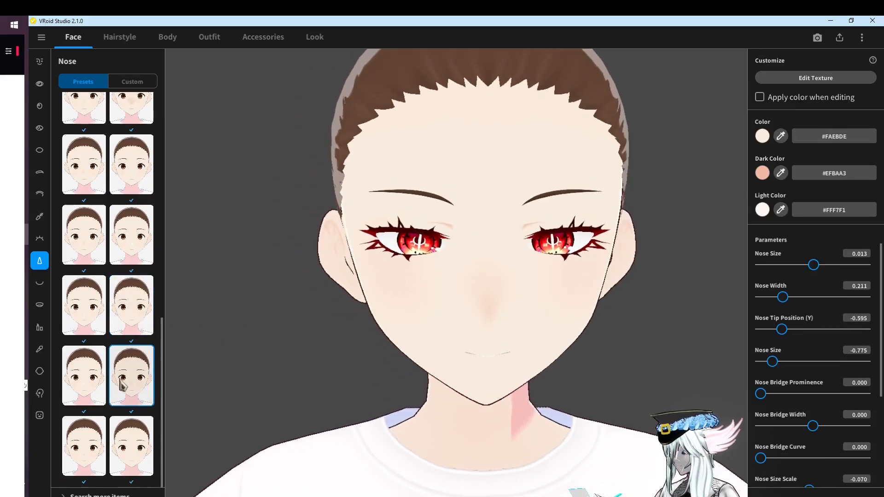
click(87, 383)
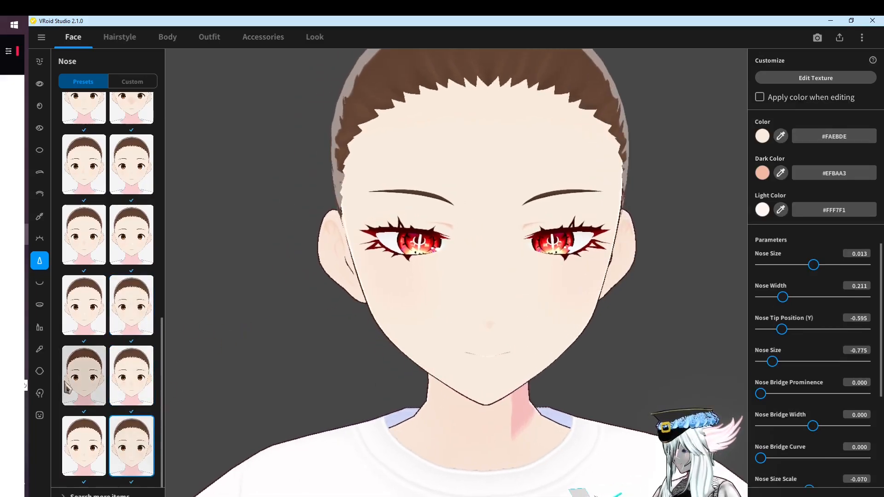
Compare further nose presets and apply the softly shaded one in the second column of the fifth row
scroll(109, 258, up, 3)
scroll(108, 254, up, 3)
click(136, 267)
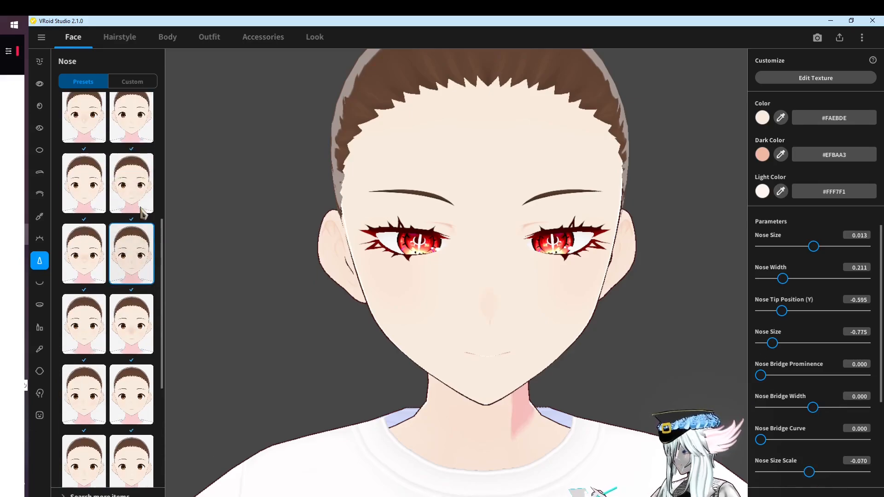
click(131, 207)
click(91, 202)
scroll(118, 198, up, 2)
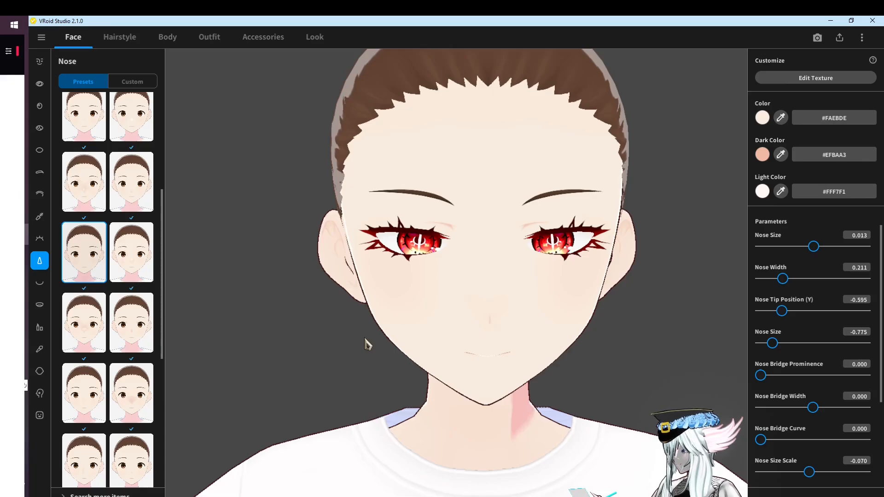
mouse_move(366, 343)
right_down()
mouse_move(420, 346)
mouse_move(432, 325)
mouse_move(377, 359)
mouse_move(362, 354)
mouse_move(374, 357)
right_up()
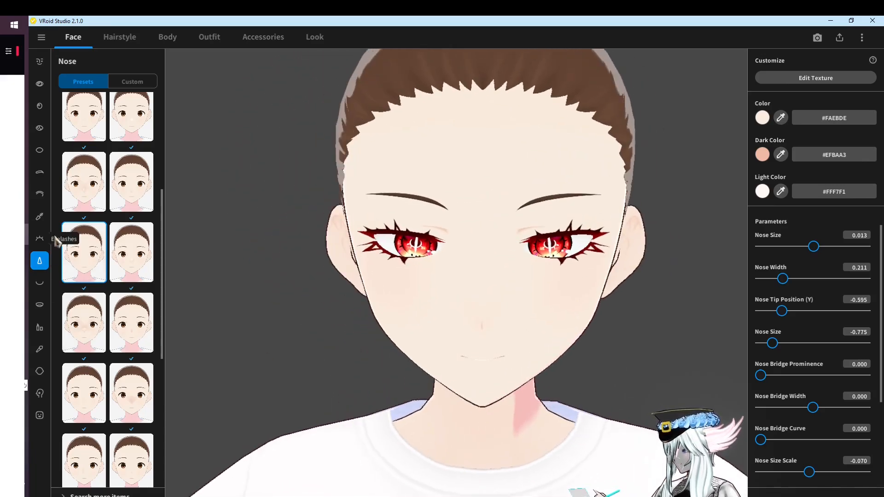
click(121, 207)
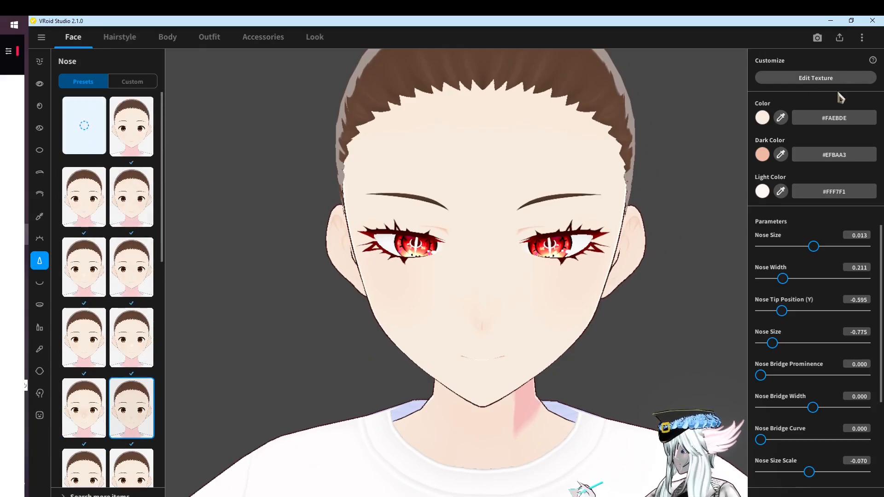
Add a layer to the nose texture, paint a #333333 dot with brush width 20 on the nose tip and blur it
scroll(599, 337, up, 8)
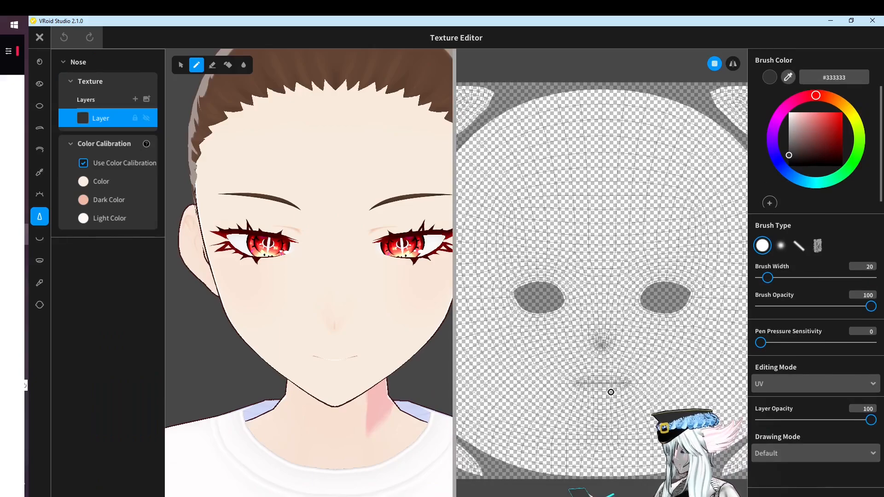
scroll(612, 412, up, 1)
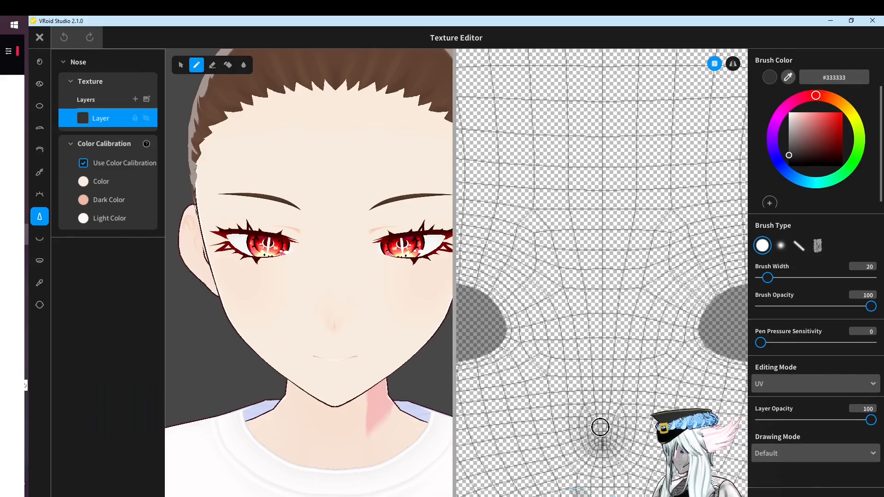
click(136, 100)
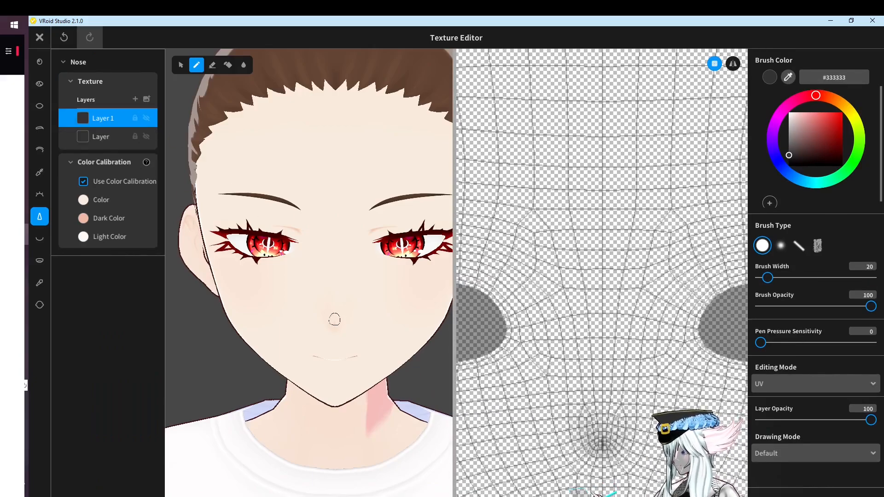
drag(602, 437, 601, 440)
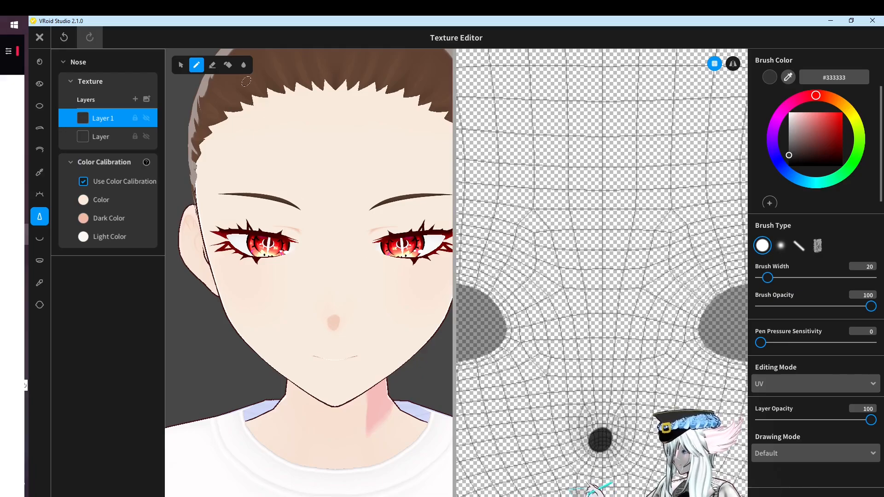
click(243, 65)
mouse_move(577, 429)
mouse_down()
mouse_move(591, 441)
mouse_move(598, 428)
mouse_move(601, 440)
mouse_move(580, 424)
mouse_move(590, 449)
mouse_move(603, 433)
mouse_move(598, 457)
mouse_up()
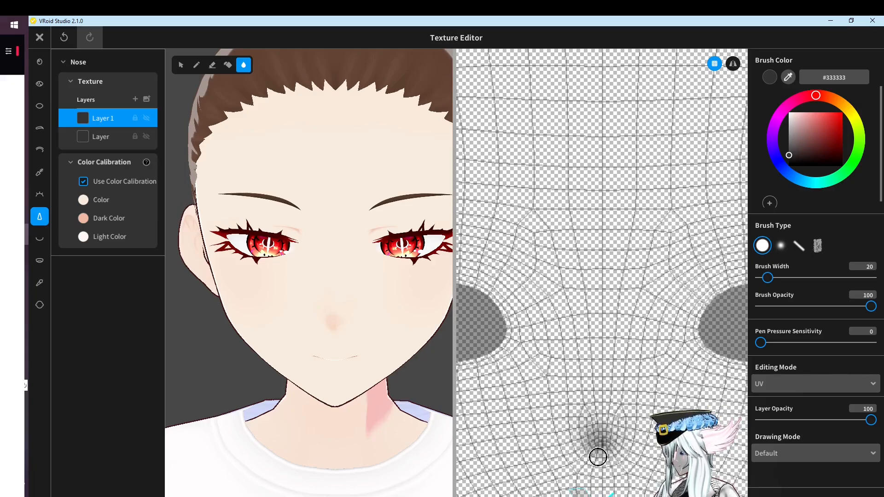
Check the blurred nose shadow on the face and close the texture editor, overwriting the Nose item
right_drag(385, 417, 367, 405)
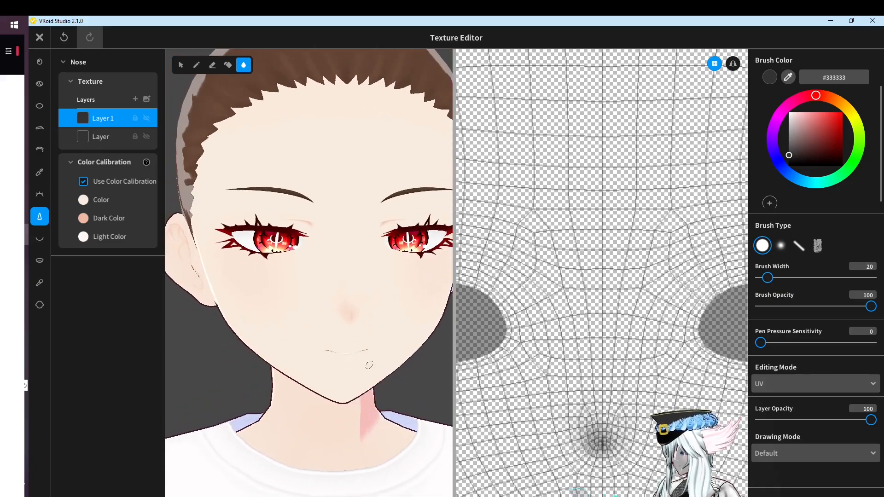
click(40, 37)
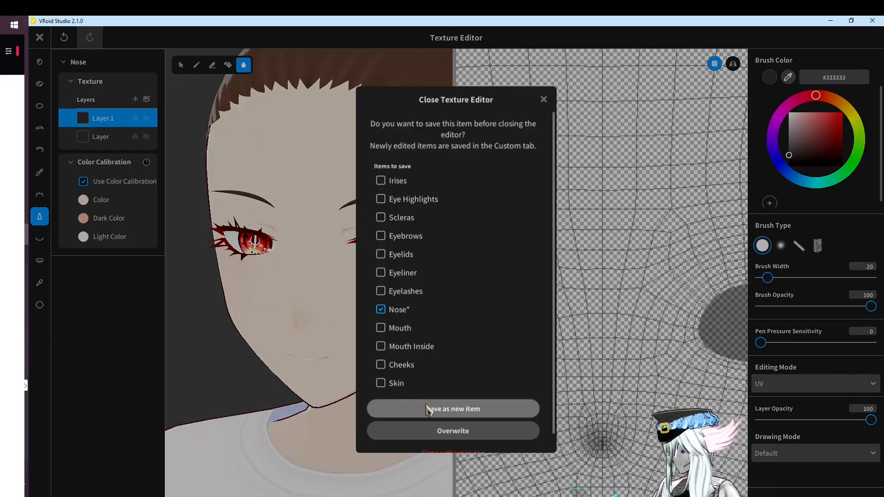
click(400, 435)
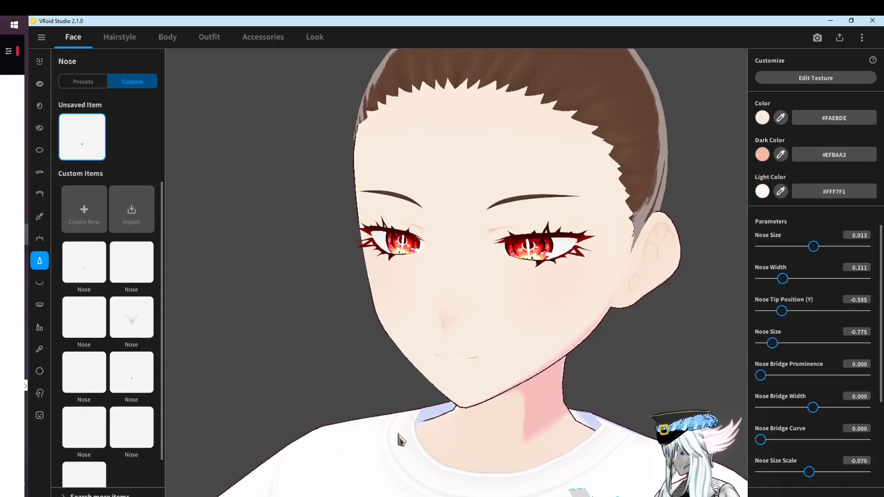
View the face from the front and try the mouth presets in the second row and the first one in the third row
right_drag(393, 445, 404, 441)
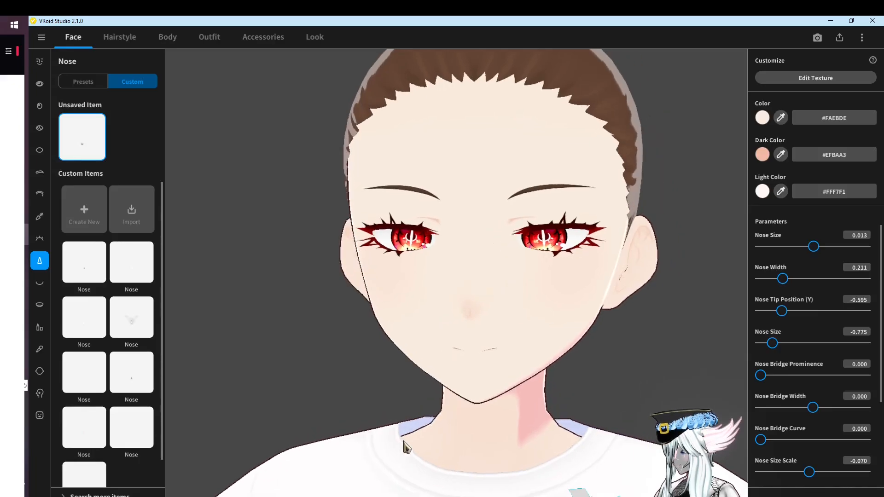
click(41, 283)
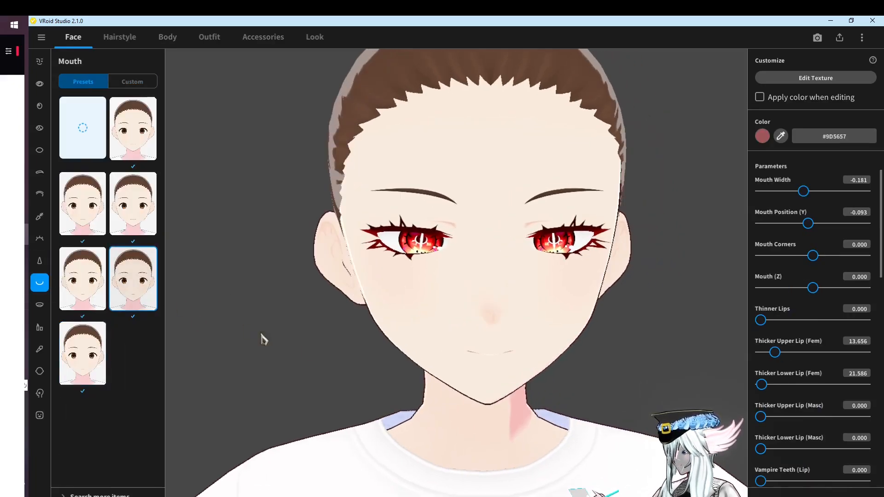
scroll(316, 351, up, 2)
click(133, 204)
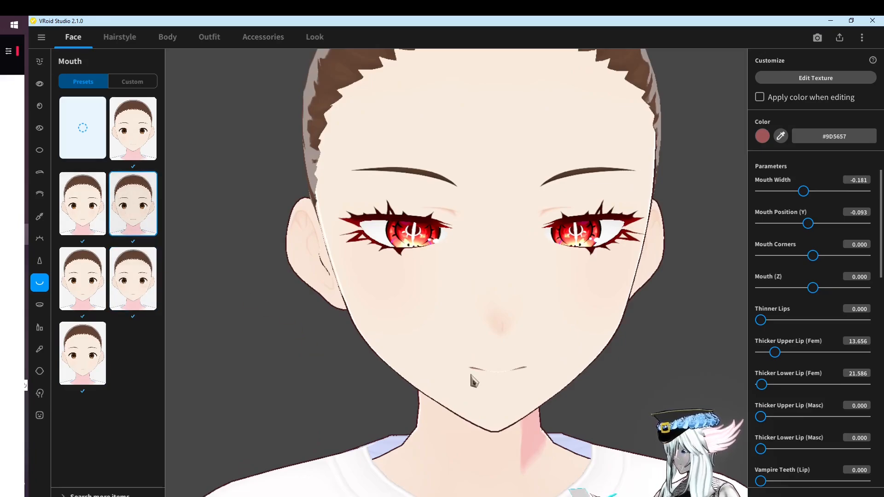
click(87, 228)
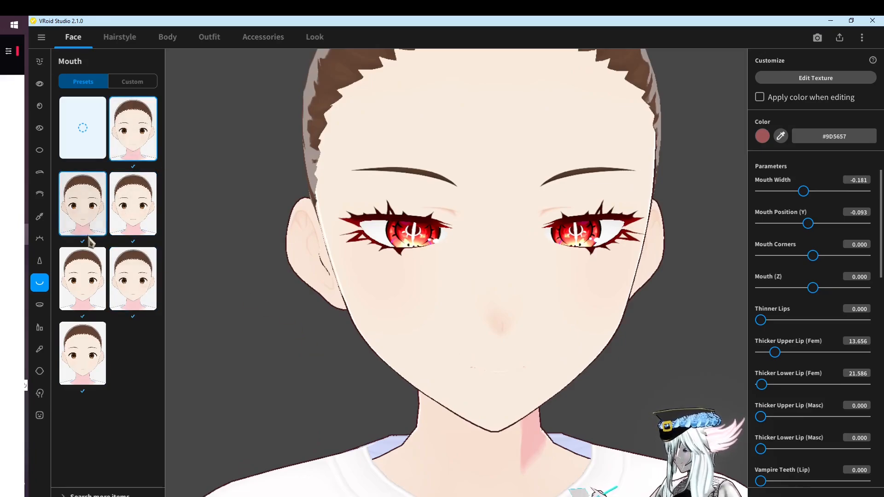
click(92, 286)
Examine the Mouth Inside and Mouth (Fem) parameters of the Neutral expression in the Expression Editor
click(40, 415)
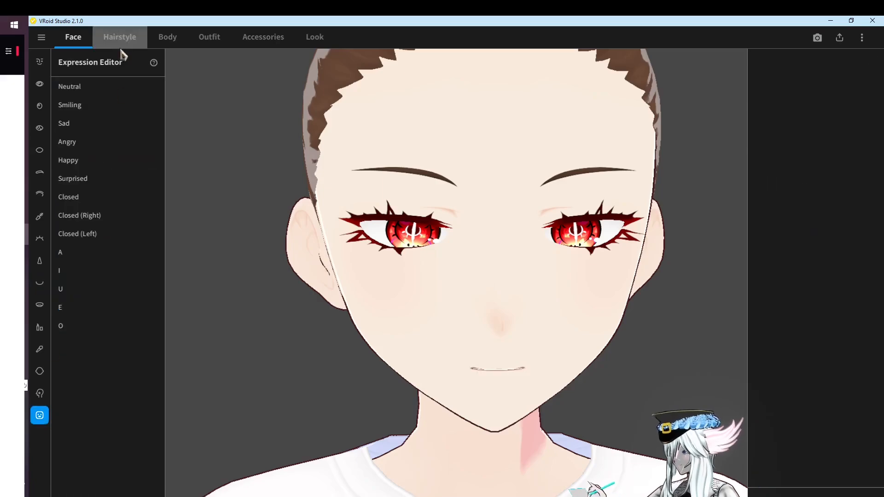
click(108, 88)
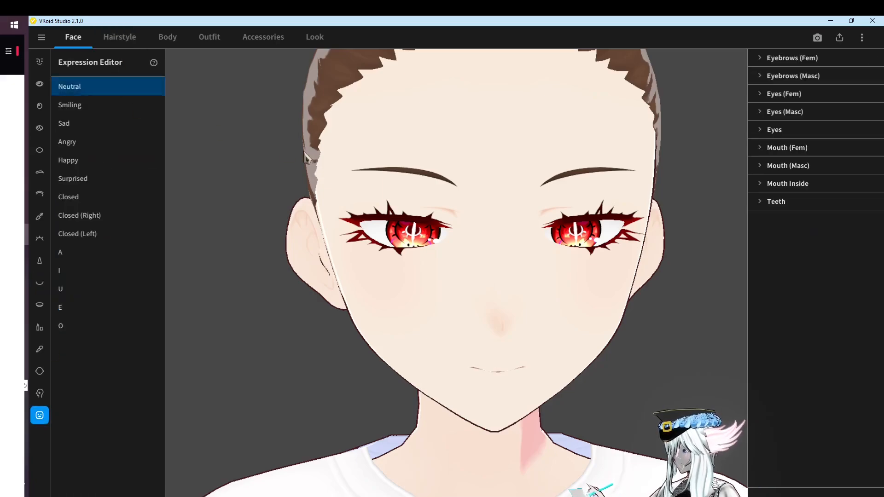
click(112, 80)
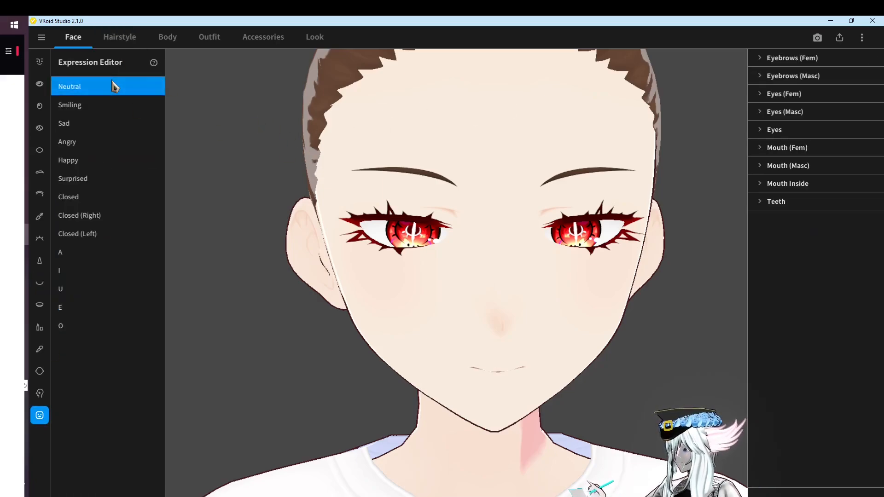
click(789, 183)
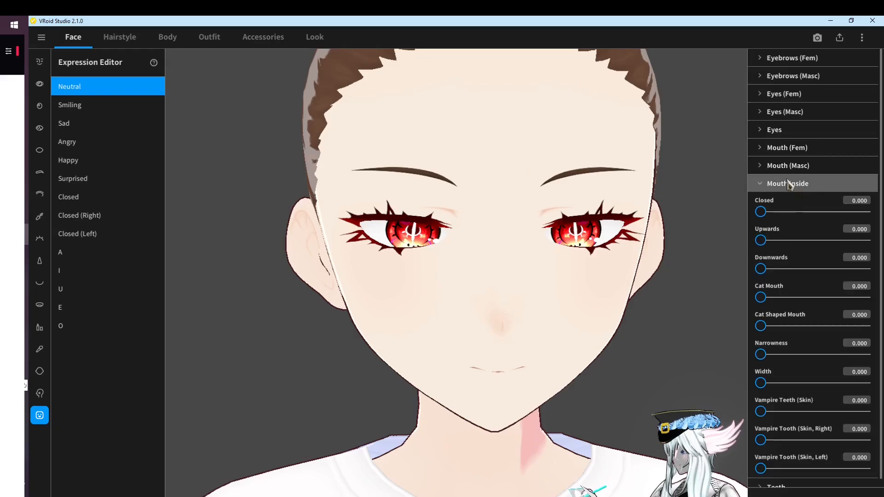
click(786, 147)
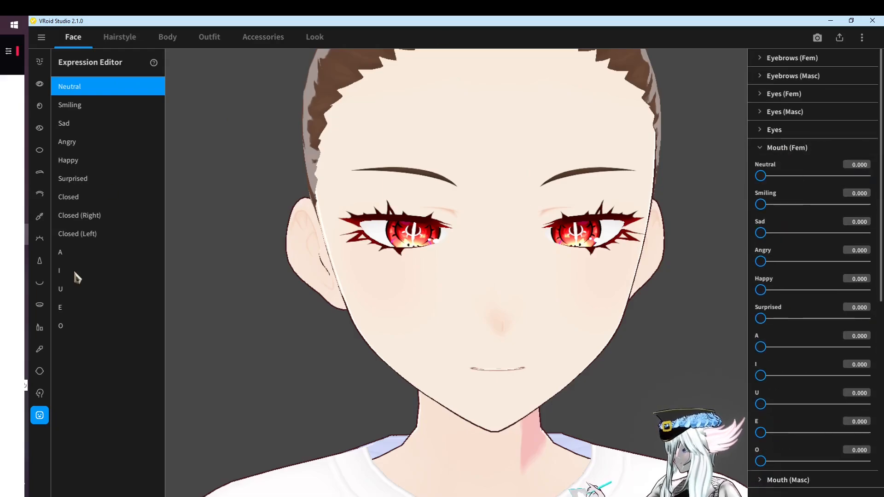
Return to the mouth presets and compare those in the second, third and fourth rows on the face
click(39, 282)
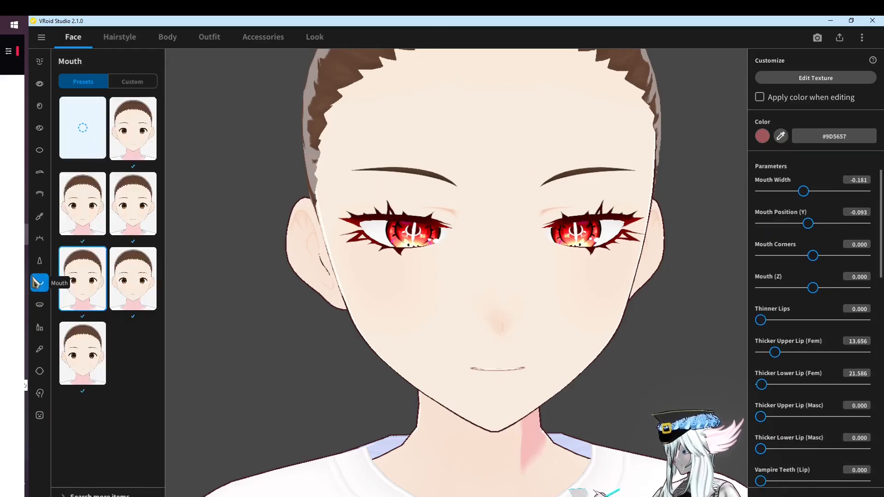
click(129, 282)
click(96, 264)
click(88, 222)
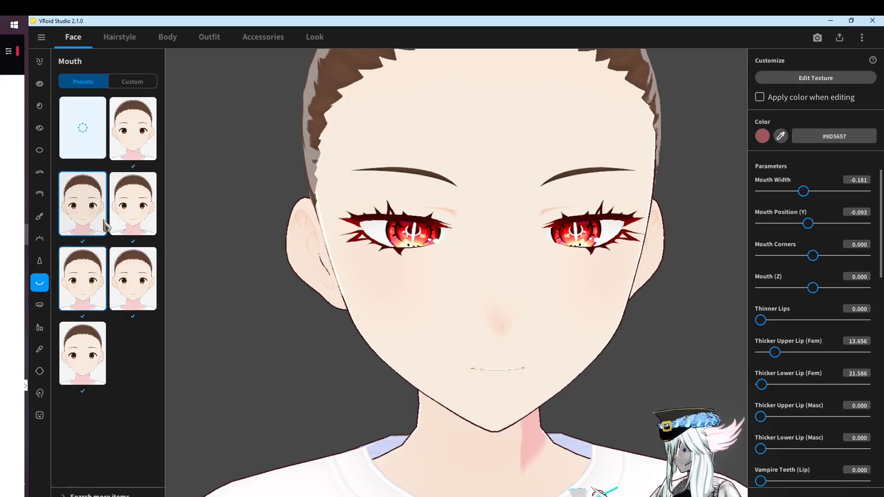
click(117, 213)
click(88, 335)
click(95, 290)
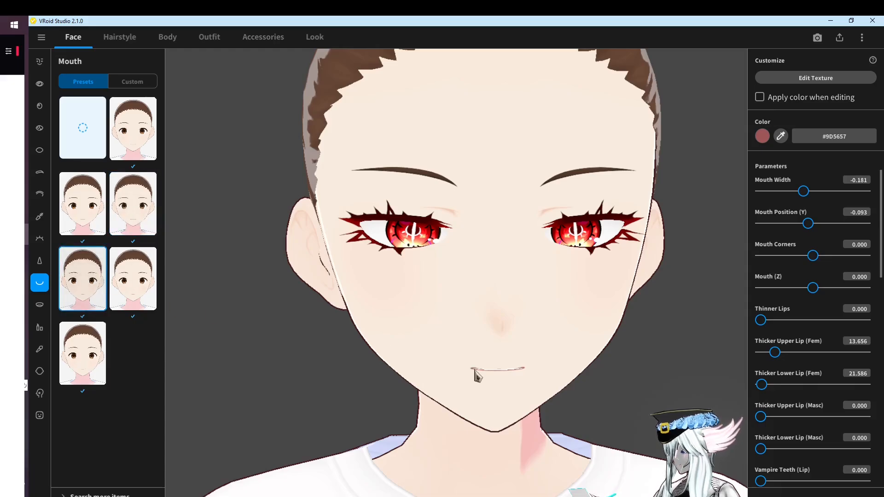
Recheck the mouth presets in the upper rows, apply the one in the second column of the third row, and open the Mouth Inside presets
click(131, 142)
click(127, 211)
click(78, 203)
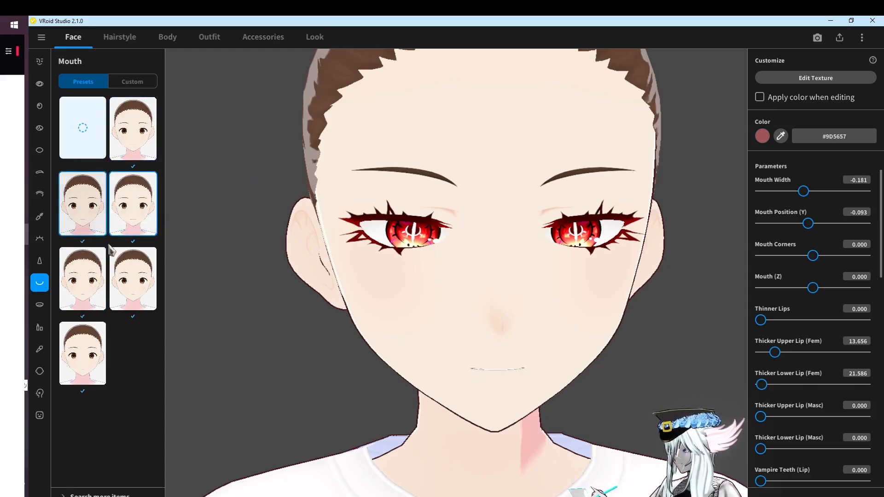
click(142, 294)
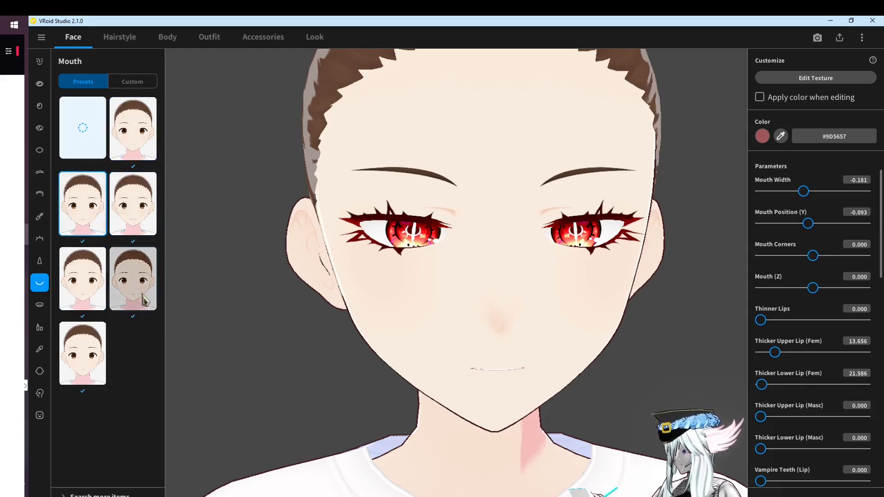
click(39, 307)
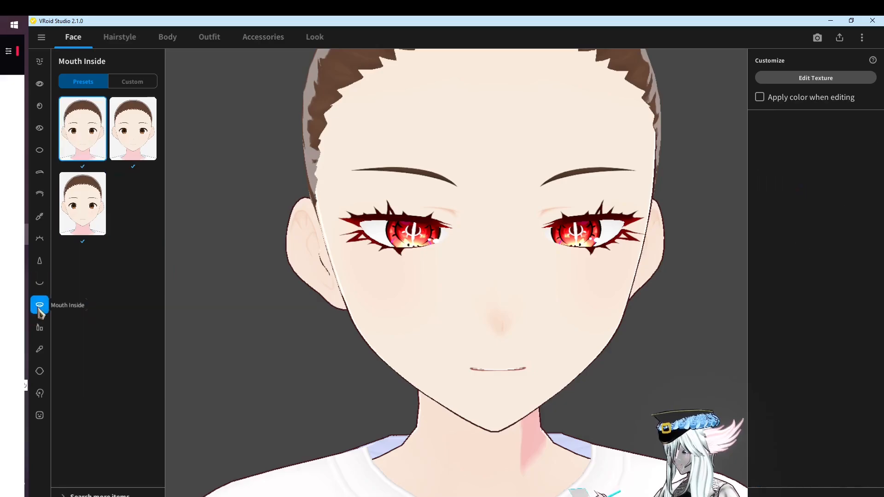
Show the A mouth expression and apply the first Mouth Inside preset
click(39, 415)
click(83, 260)
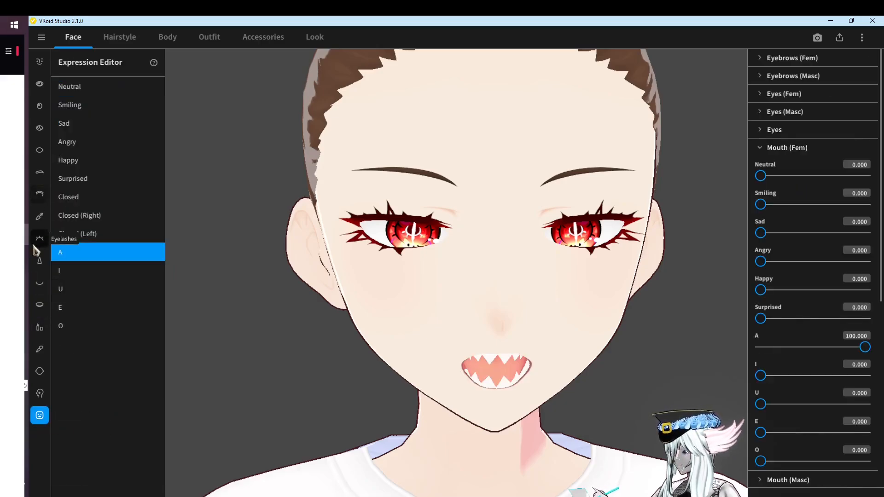
click(40, 304)
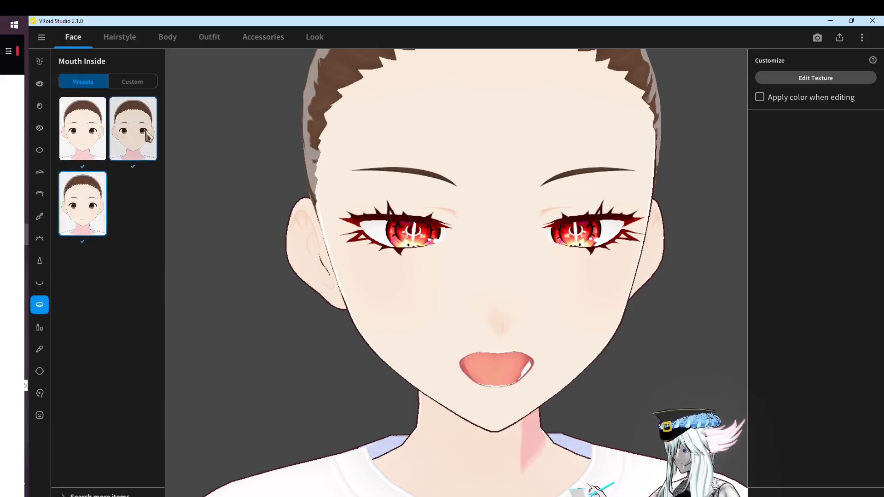
click(94, 127)
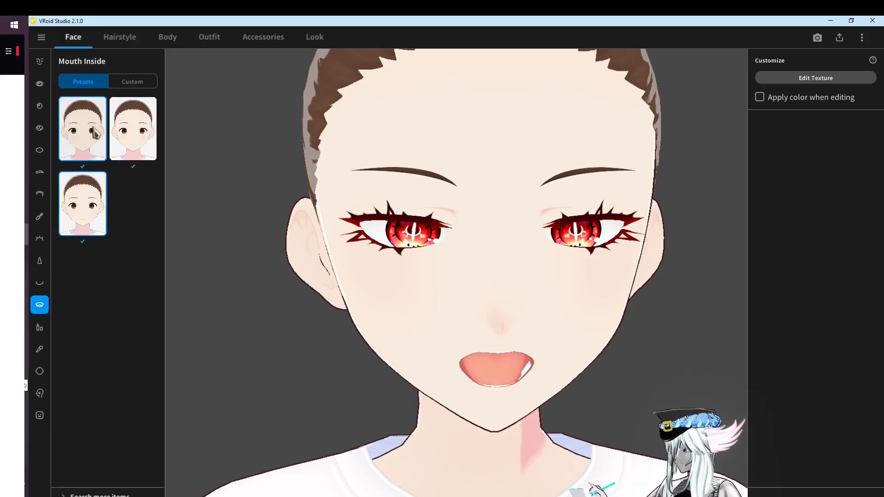
Return the face to the Neutral expression and go back to the Mouth Inside options
click(39, 415)
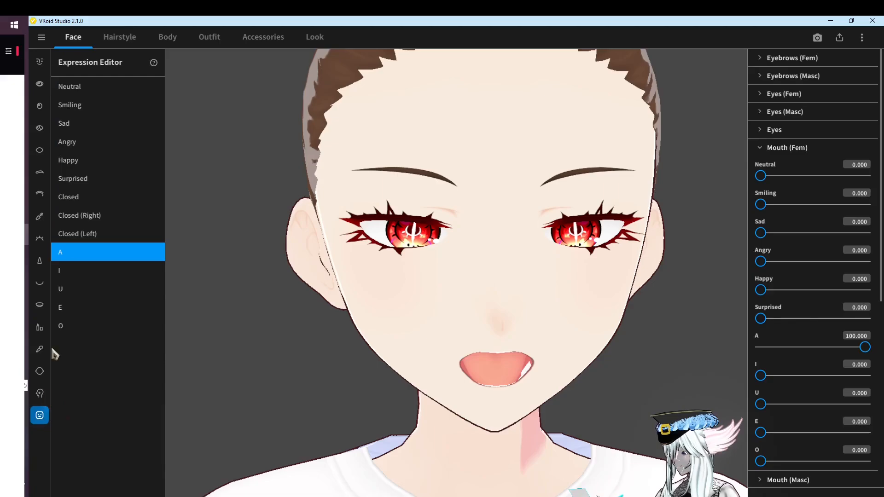
click(76, 87)
click(40, 305)
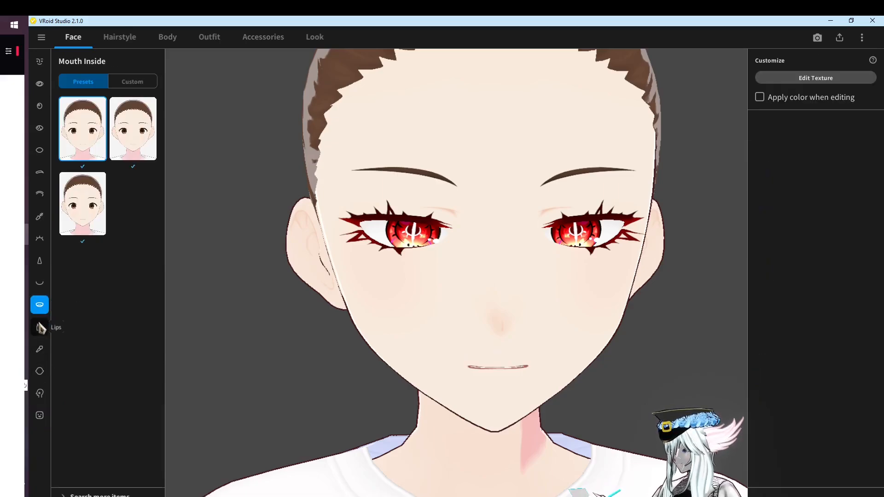
Try a couple of the built-in lips presets on the face
click(40, 327)
click(131, 338)
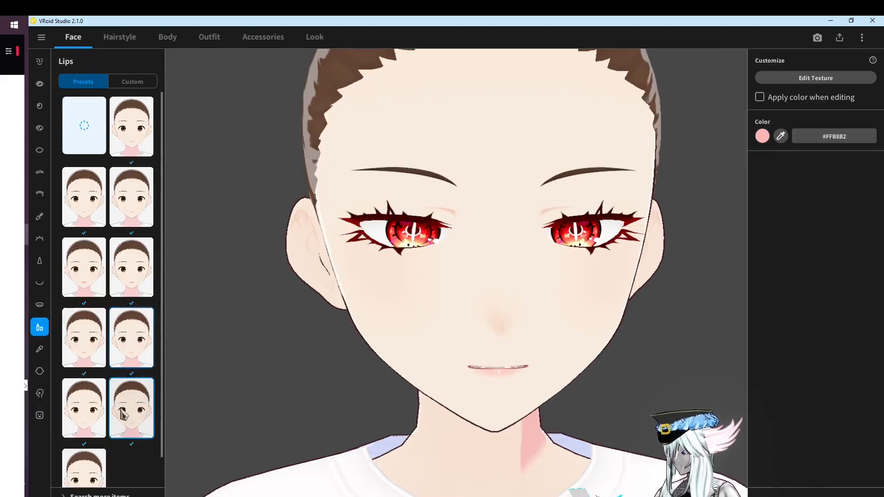
click(134, 186)
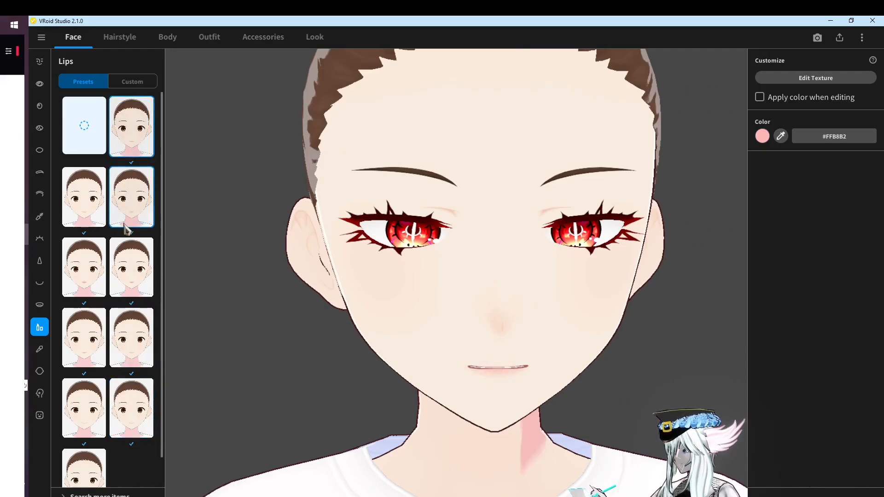
Try several custom lips on the face, including dark purple, pink and dark red ones
click(149, 83)
click(88, 207)
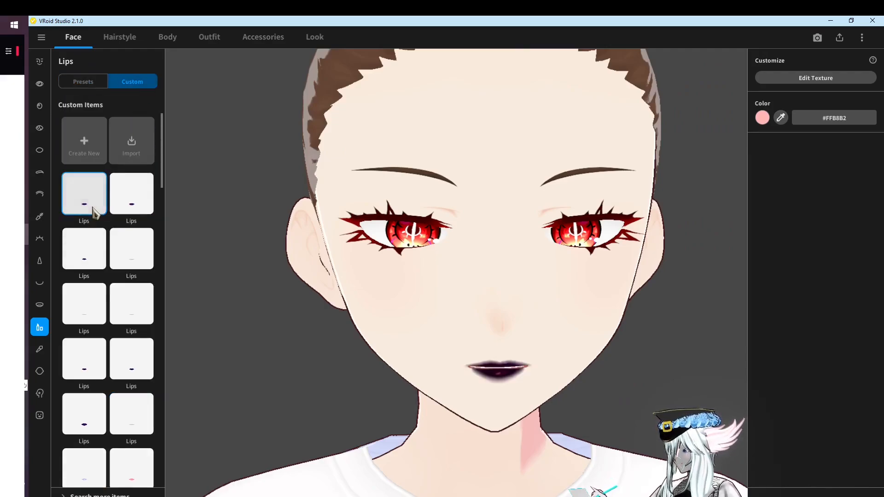
scroll(110, 205, down, 1)
click(134, 300)
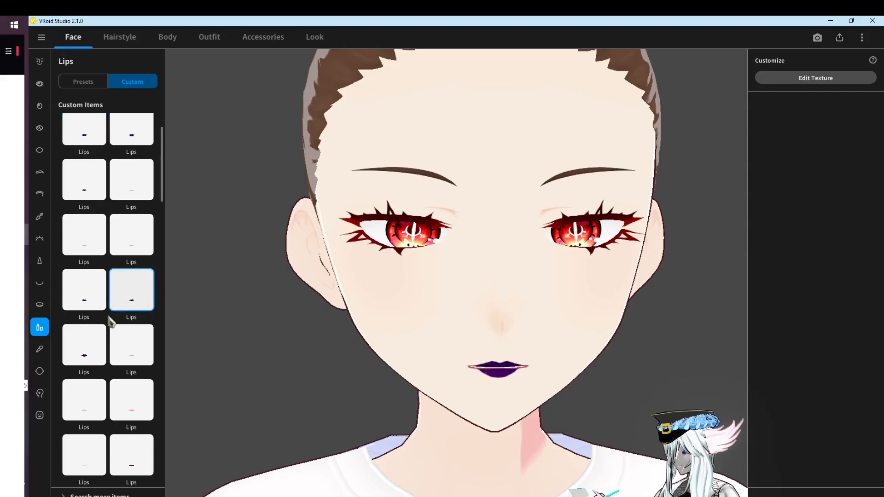
click(83, 356)
scroll(92, 359, down, 1)
click(133, 352)
scroll(133, 368, down, 1)
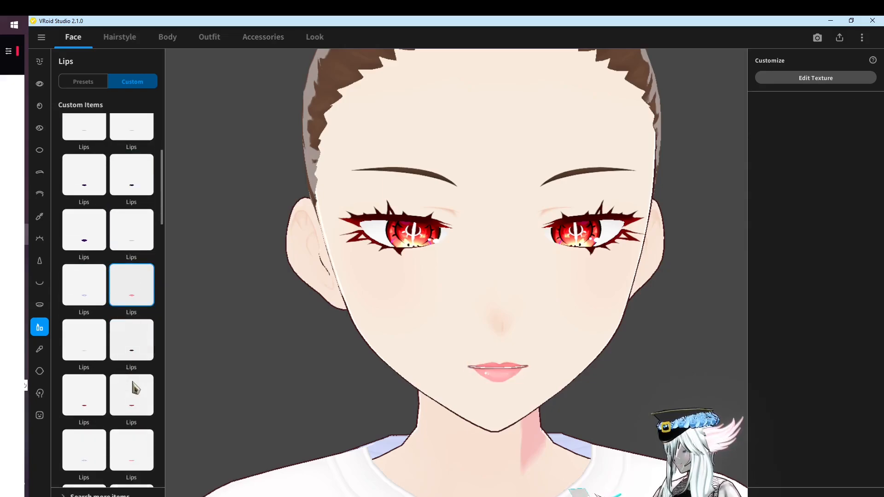
click(132, 353)
scroll(131, 355, down, 2)
click(137, 359)
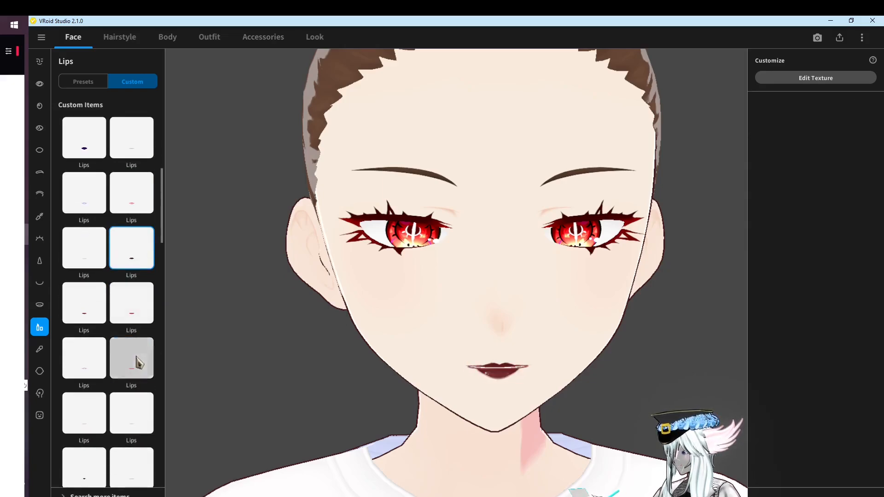
Try more custom lips further down the list, up to the full glossy dark red pair, with the whole head in view
mouse_move(463, 389)
right_down()
mouse_move(478, 386)
mouse_move(463, 389)
right_up()
scroll(477, 387, down, 3)
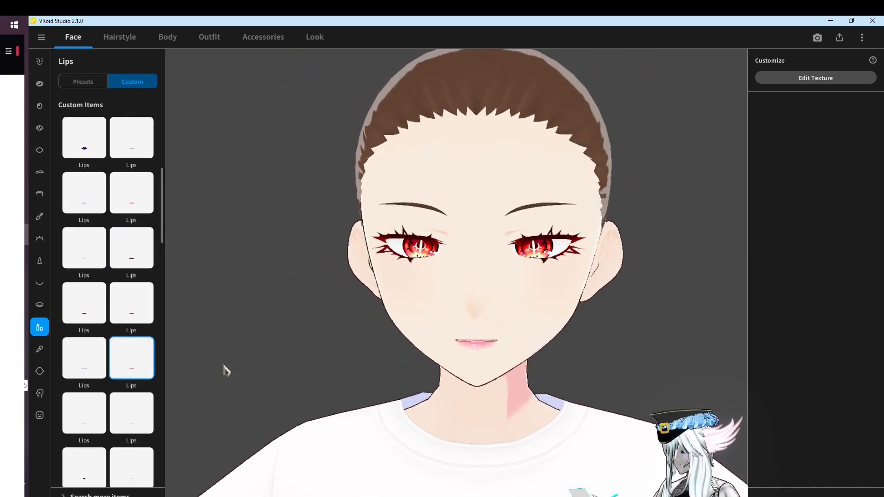
scroll(121, 361, down, 2)
click(136, 338)
scroll(132, 352, down, 2)
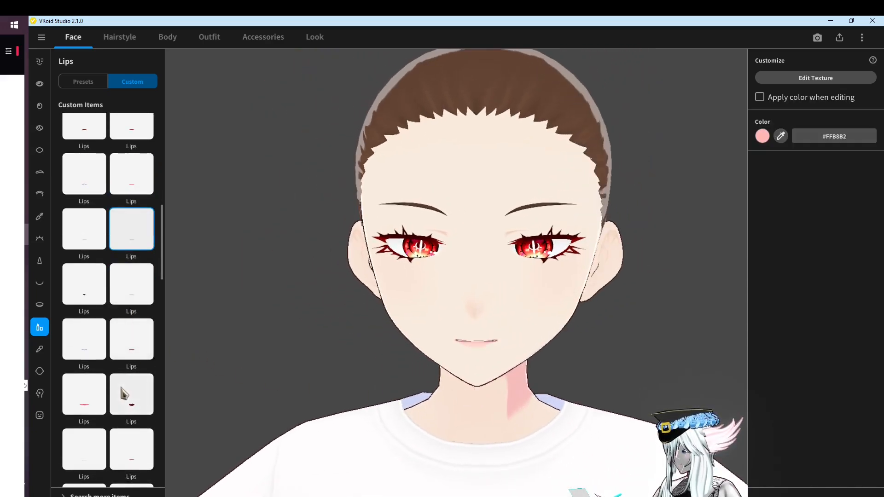
click(102, 392)
click(151, 394)
scroll(152, 395, down, 1)
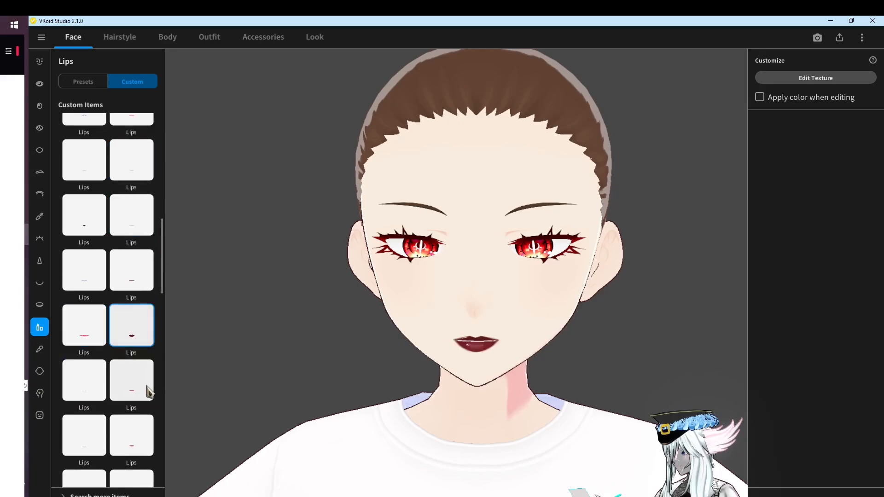
Apply the rose-pink custom lips and check them from an angle
scroll(147, 392, down, 1)
scroll(140, 401, down, 2)
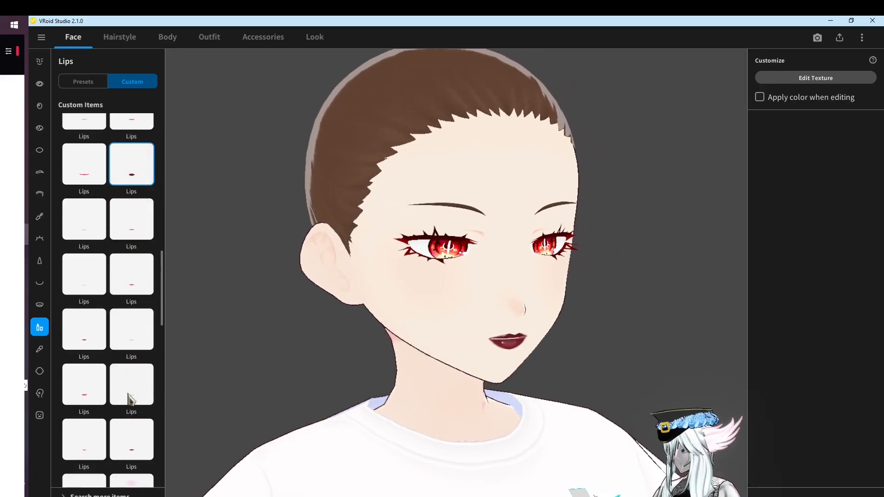
click(94, 398)
right_drag(431, 420, 350, 349)
Set the cheek color to #FFAE8F and apply the subtle cheeks preset with small highlights below the eyes
click(39, 349)
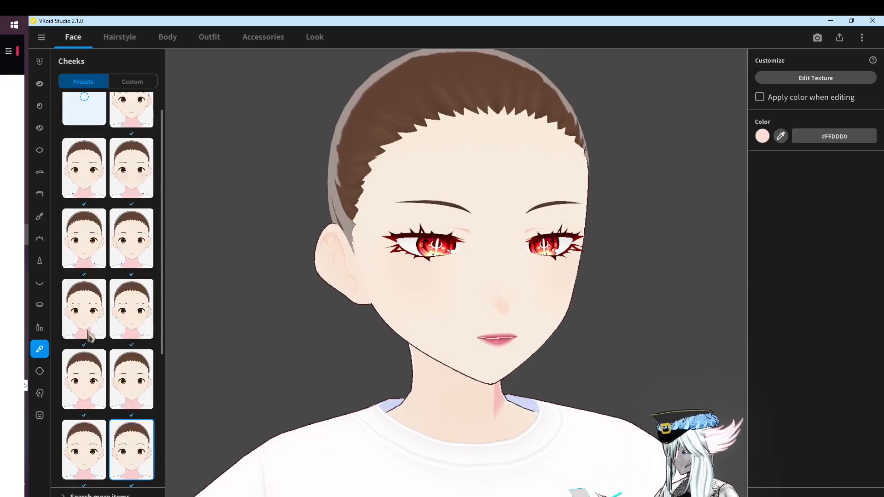
click(116, 334)
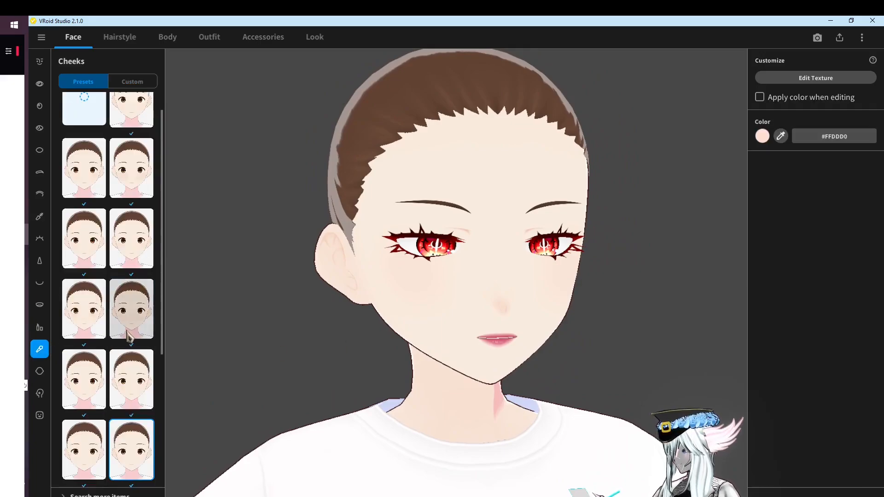
click(759, 138)
click(732, 160)
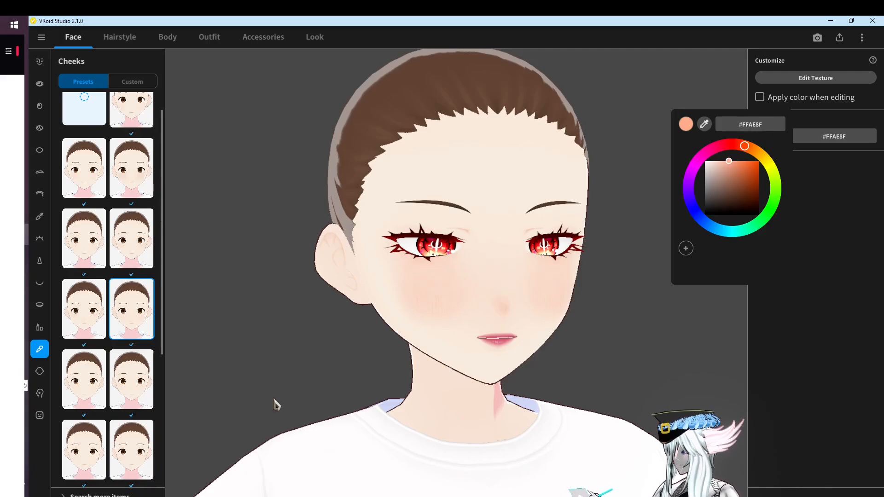
click(84, 449)
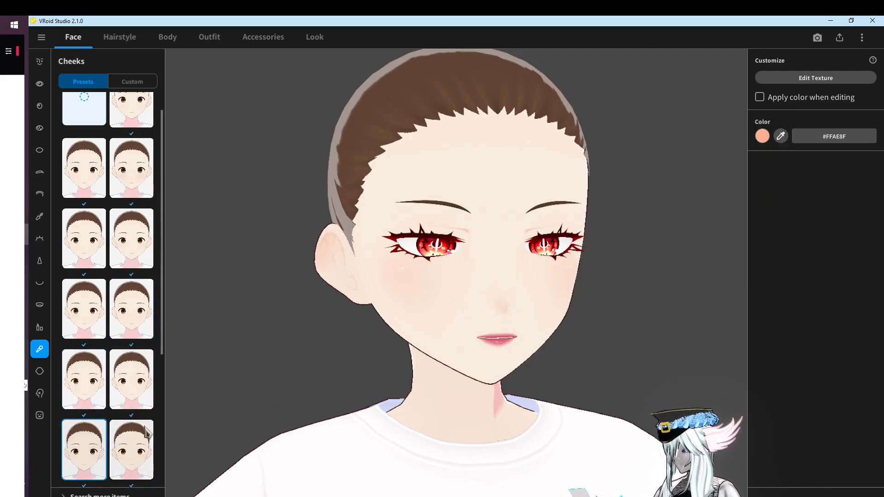
Compare the last two built-in skin presets and apply the first skin preset to the face
click(41, 373)
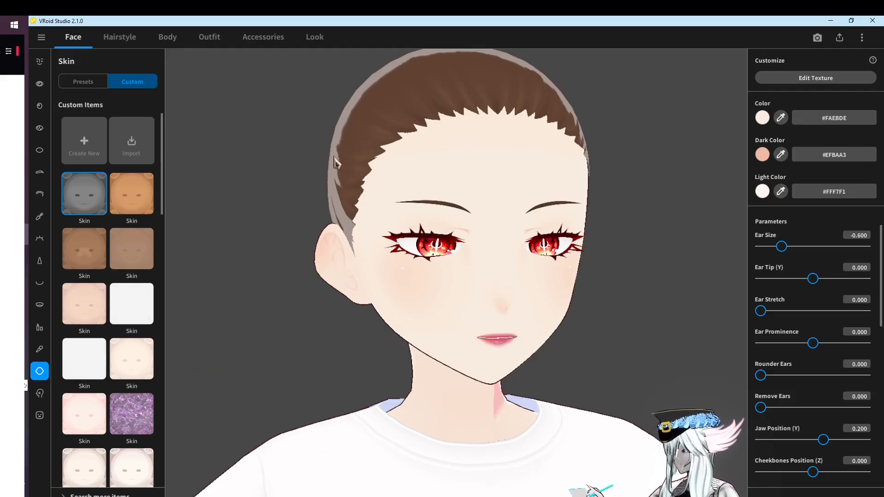
click(96, 85)
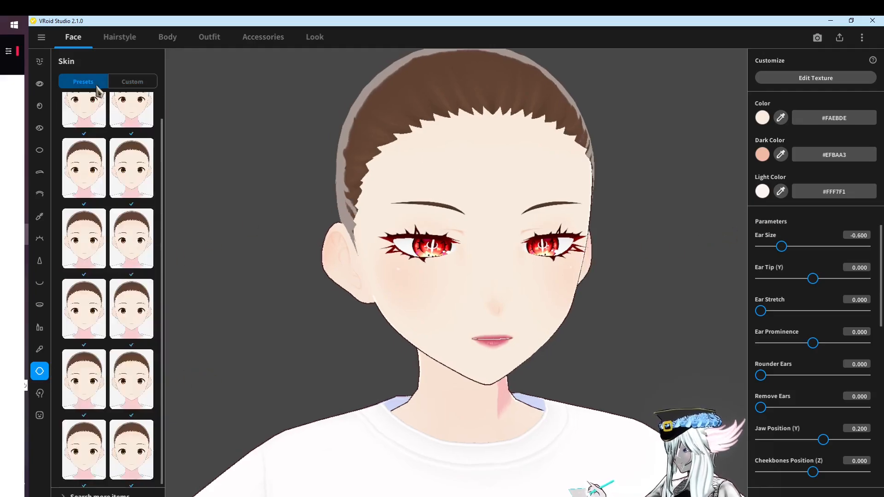
click(121, 452)
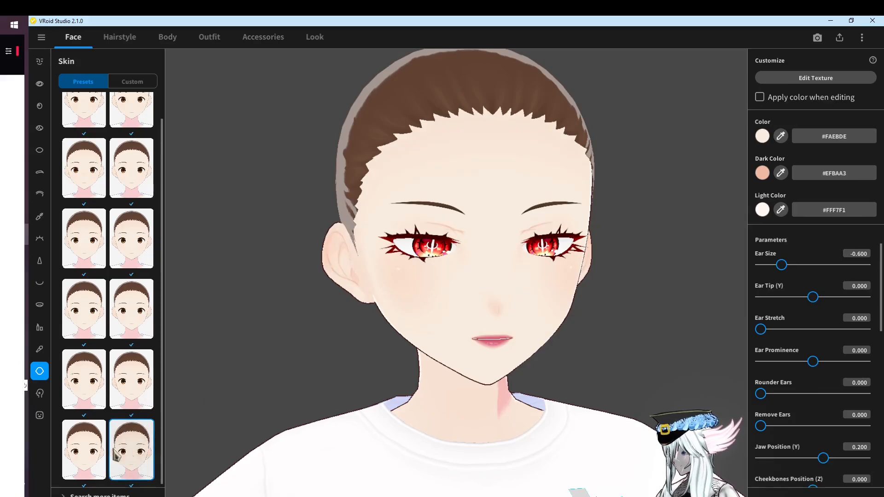
click(95, 450)
scroll(102, 345, up, 1)
click(90, 152)
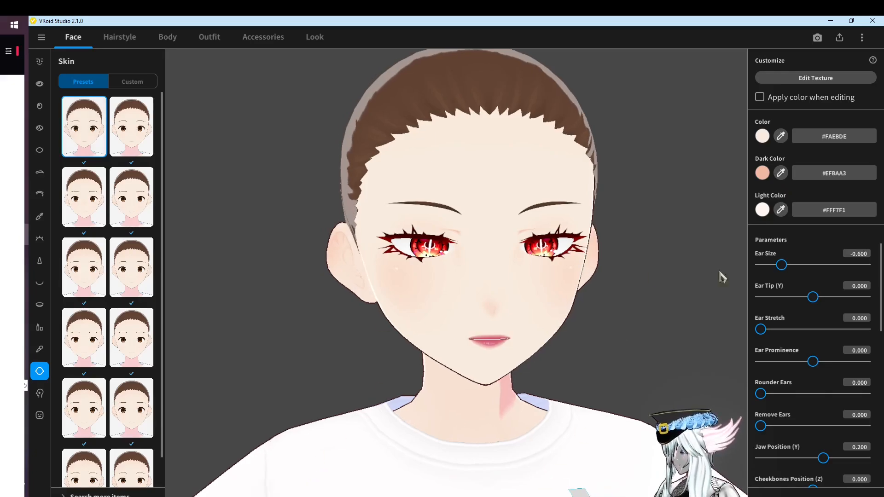
Set the skin's base color to tan #CC9A6F and its dark color to #A05535
click(765, 140)
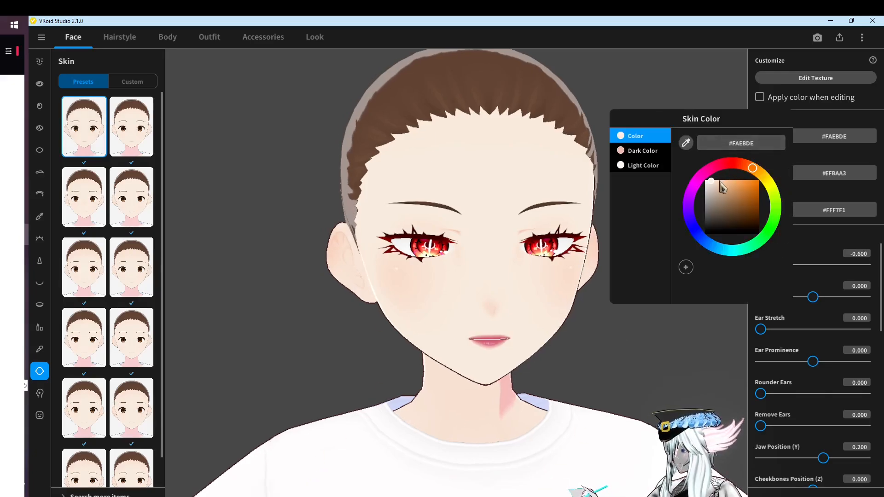
mouse_move(721, 183)
mouse_down()
mouse_move(730, 181)
mouse_move(722, 182)
mouse_move(731, 202)
mouse_move(728, 181)
mouse_move(735, 198)
mouse_move(731, 191)
mouse_up()
click(625, 150)
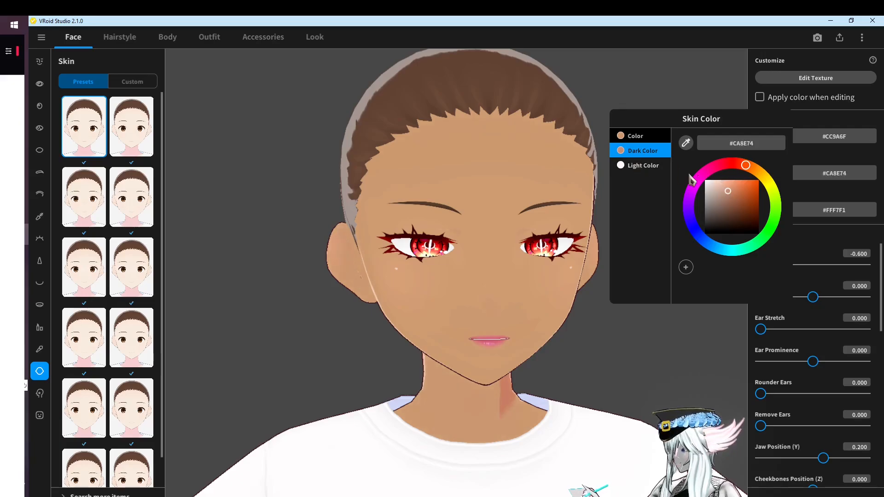
click(730, 198)
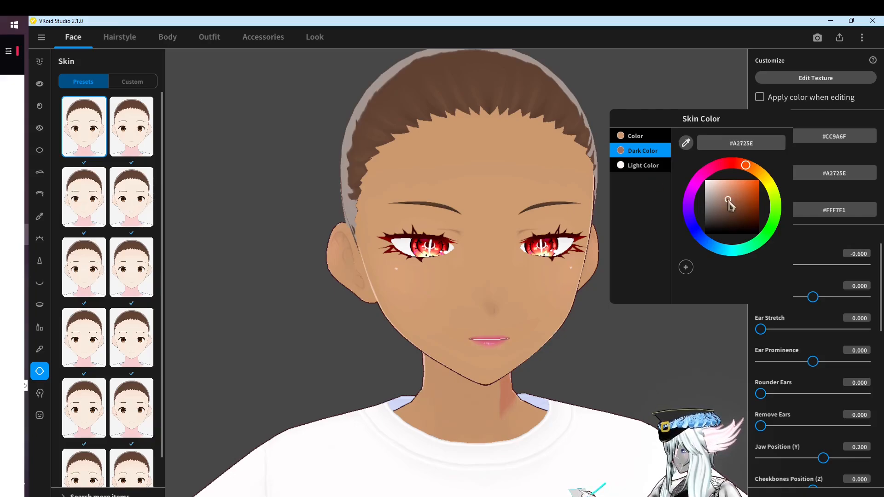
drag(730, 202, 743, 203)
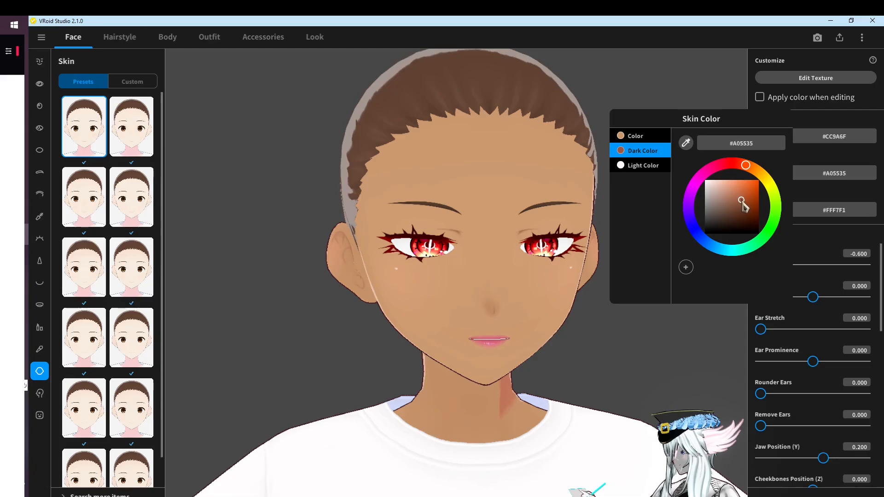
Set the skin's light color to #FFD9BD and close the skin color settings
click(654, 167)
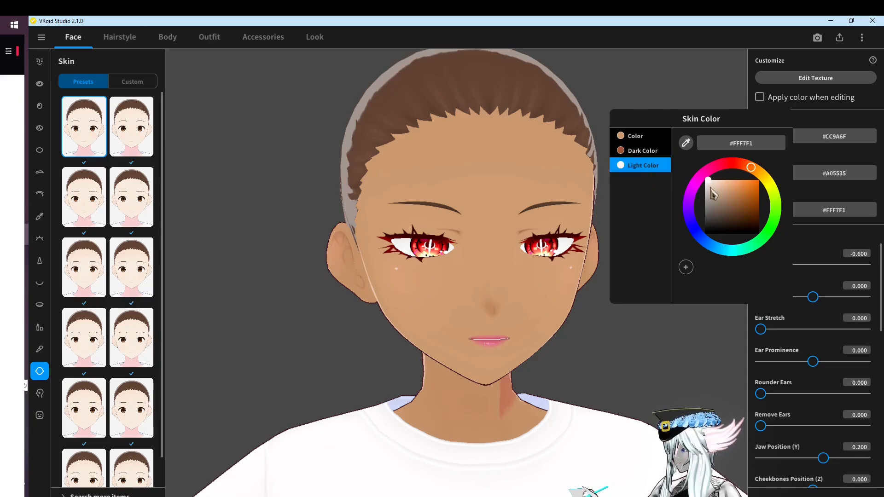
drag(716, 188, 720, 183)
click(607, 251)
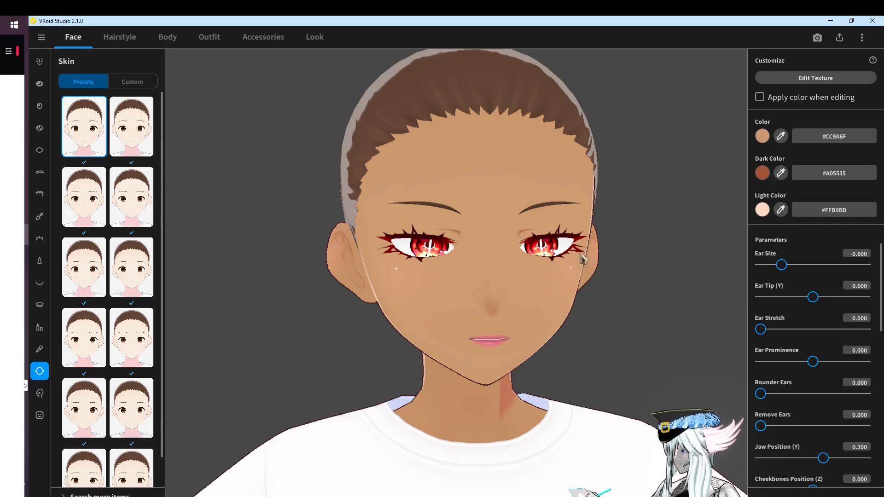
Try face paint presets such as the cheek stripes, and apply the first design with reddish eyelid shading
click(39, 393)
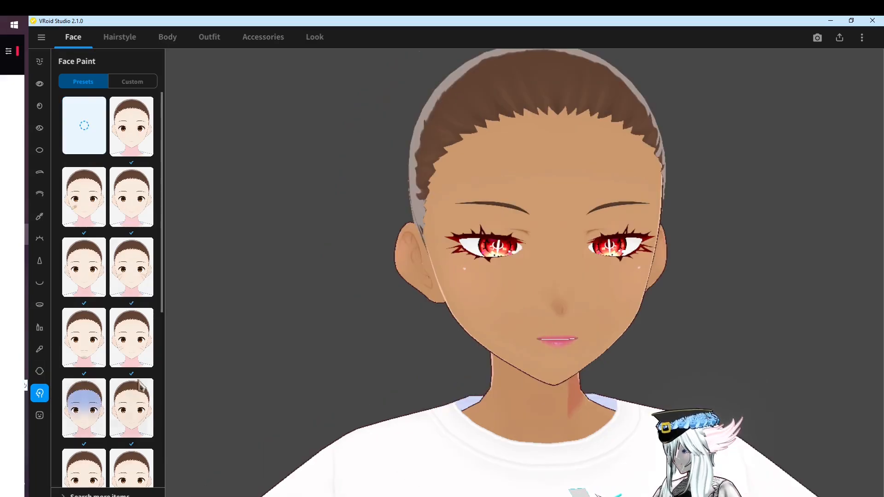
scroll(106, 197, down, 1)
click(106, 197)
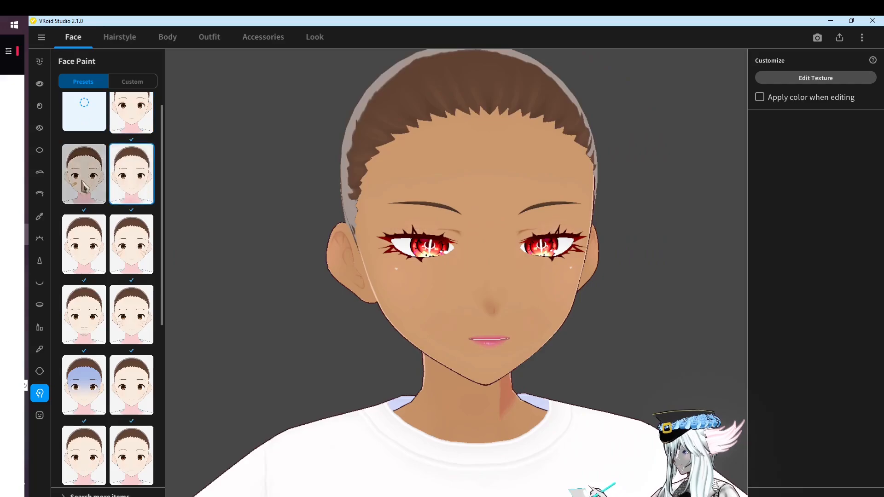
click(88, 270)
click(129, 249)
scroll(128, 166, up, 1)
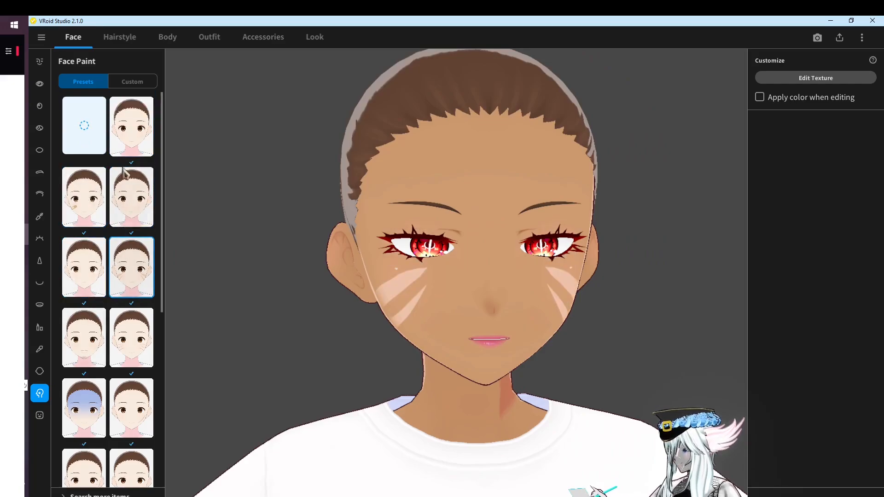
click(133, 148)
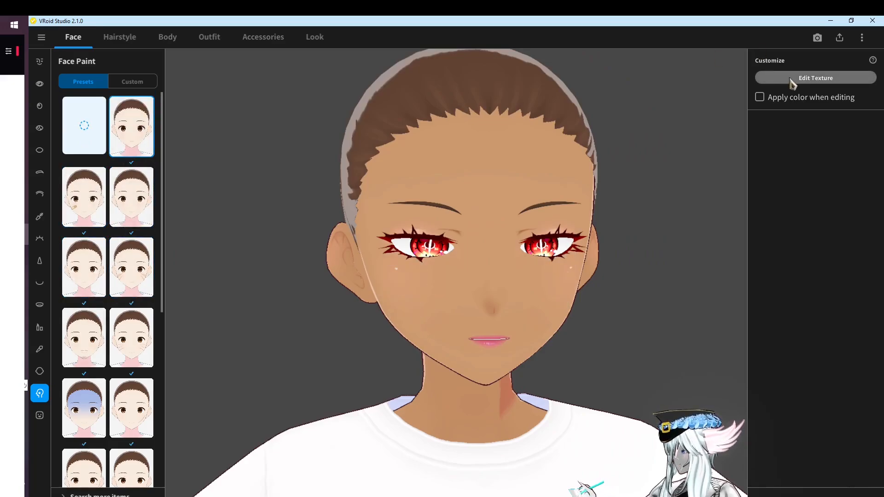
Open the face paint texture for editing and add a new layer above the default design
click(808, 80)
scroll(547, 358, up, 2)
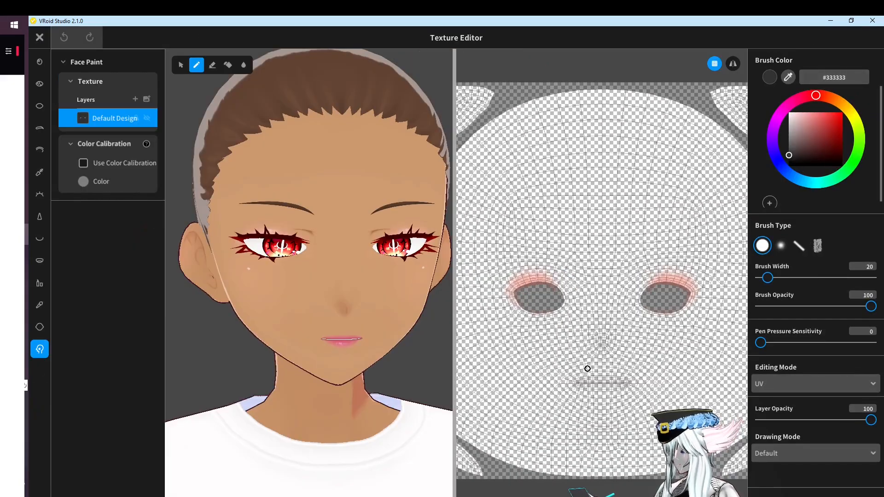
scroll(636, 377, up, 2)
scroll(636, 377, up, 3)
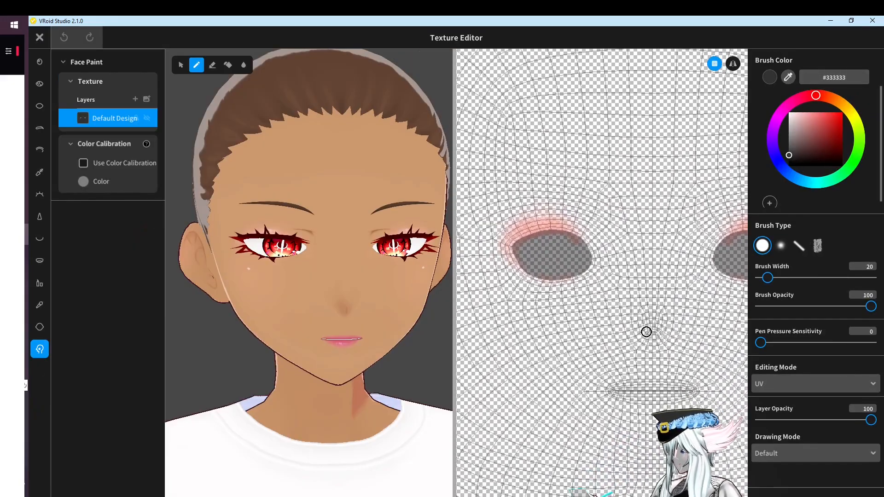
click(135, 99)
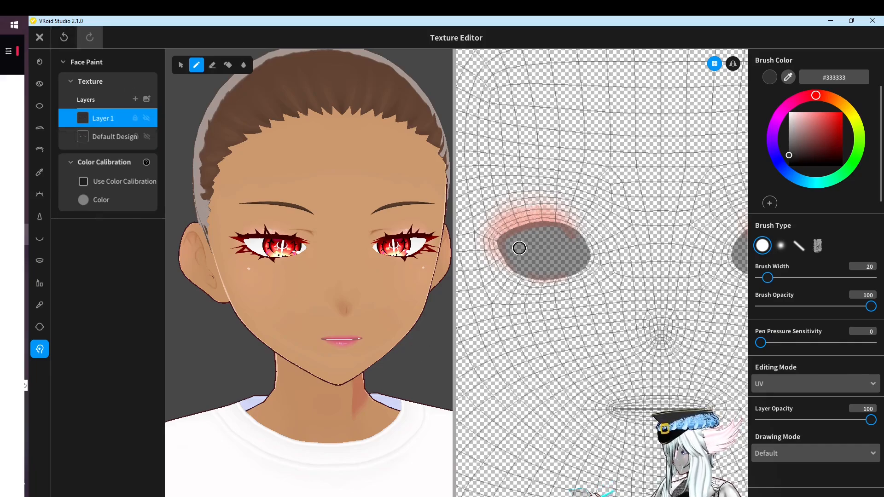
Paint mirrored #FF7777 eyeshadow, sampled from the existing eyelid shading, over both upper eyelids with a brush width of 53
alt+click(559, 198)
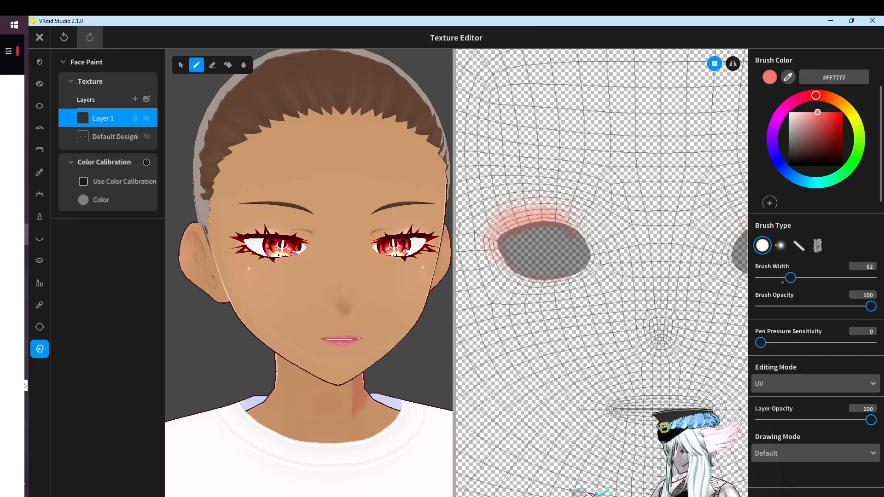
click(733, 63)
drag(791, 278, 780, 277)
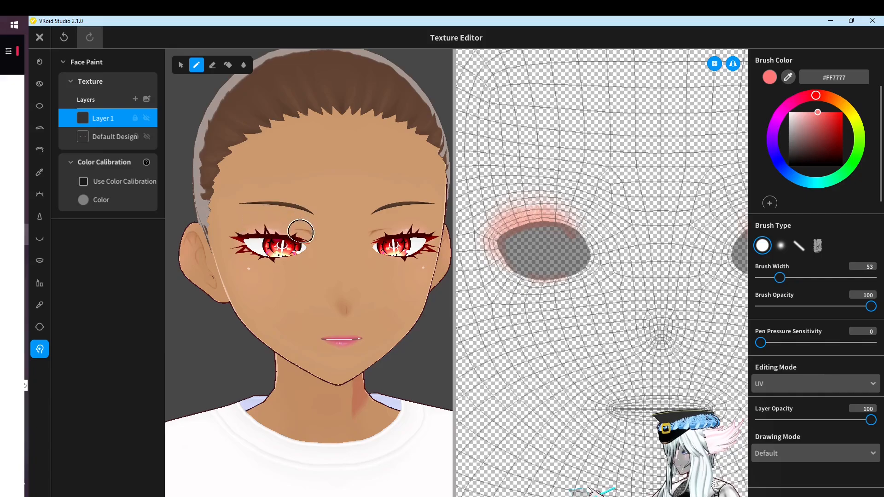
mouse_move(577, 211)
mouse_down()
mouse_move(511, 212)
mouse_move(488, 230)
mouse_up()
Trim the ends of the painted eyeshadow with the Eraser and soften the whole shape with Blur
click(212, 64)
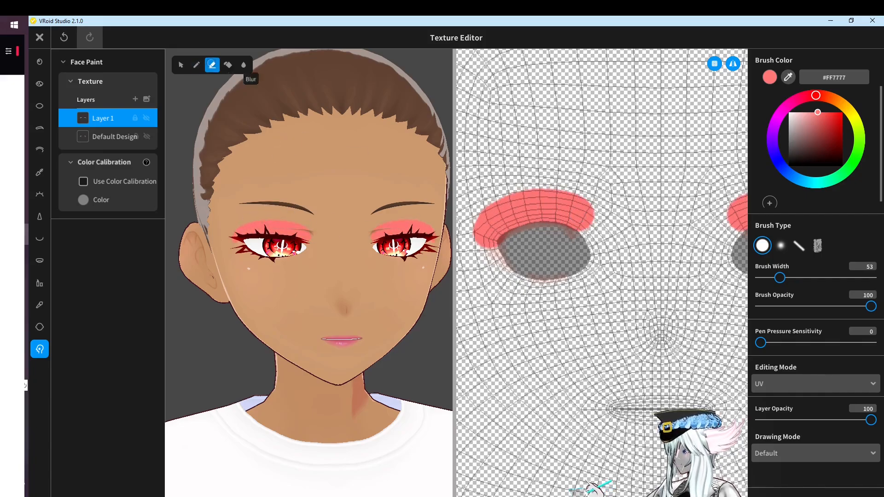
drag(596, 205, 589, 231)
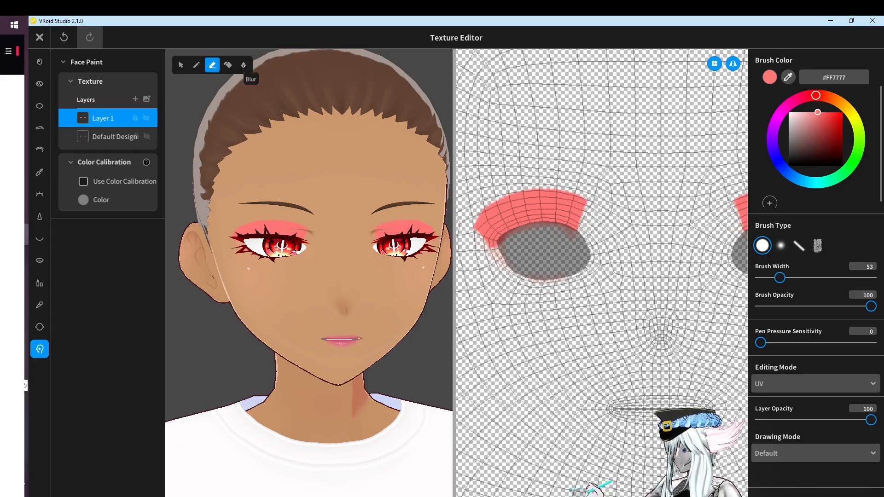
click(244, 65)
mouse_move(490, 213)
mouse_down()
mouse_move(588, 205)
mouse_move(499, 227)
mouse_move(499, 237)
mouse_move(588, 212)
mouse_move(531, 198)
mouse_move(471, 237)
mouse_move(533, 248)
mouse_up()
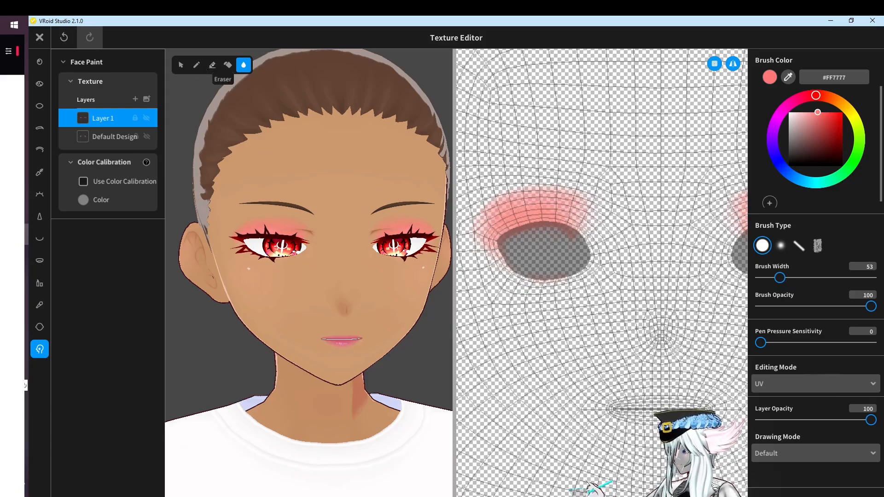
Erase the outer spread of the blurred eyeshadow, soften it again and leave the texture editor
click(212, 65)
mouse_move(475, 215)
mouse_down()
mouse_move(558, 176)
mouse_move(603, 183)
mouse_move(537, 178)
mouse_move(633, 212)
mouse_up()
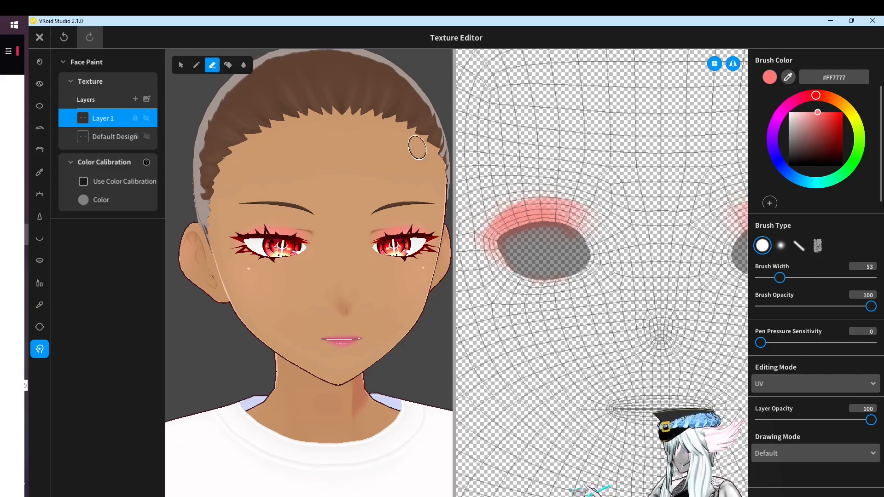
mouse_move(523, 185)
mouse_down()
mouse_move(557, 184)
mouse_move(600, 220)
mouse_up()
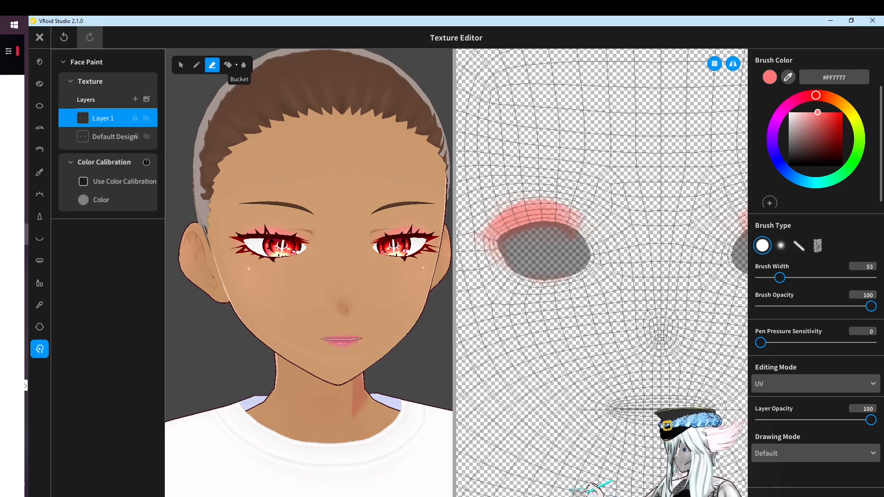
click(244, 65)
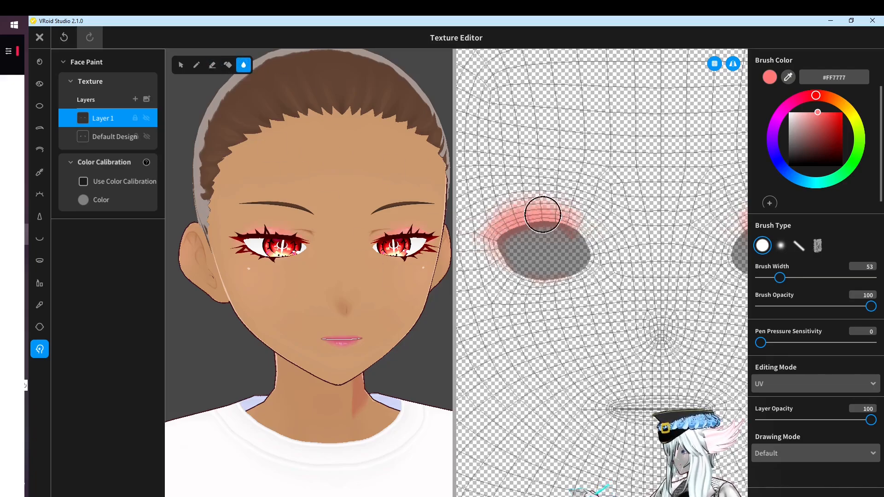
click(40, 37)
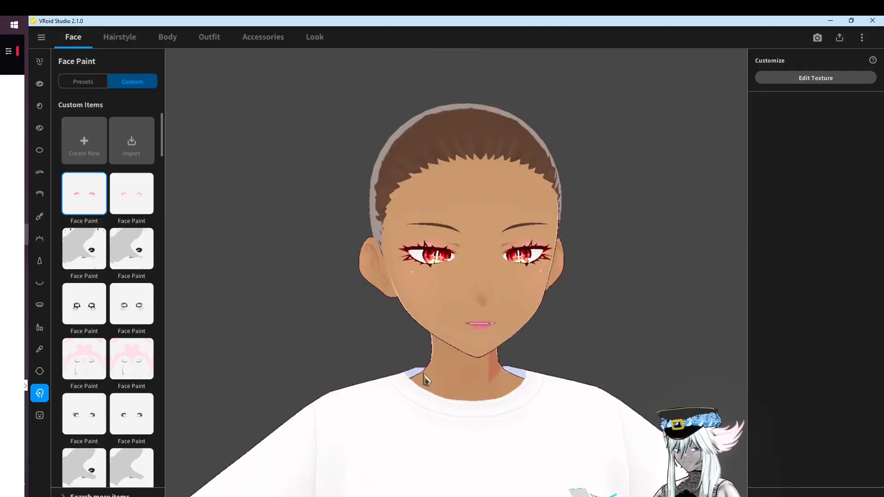
Switch to the hairstyle settings and show the back hair presets
click(119, 37)
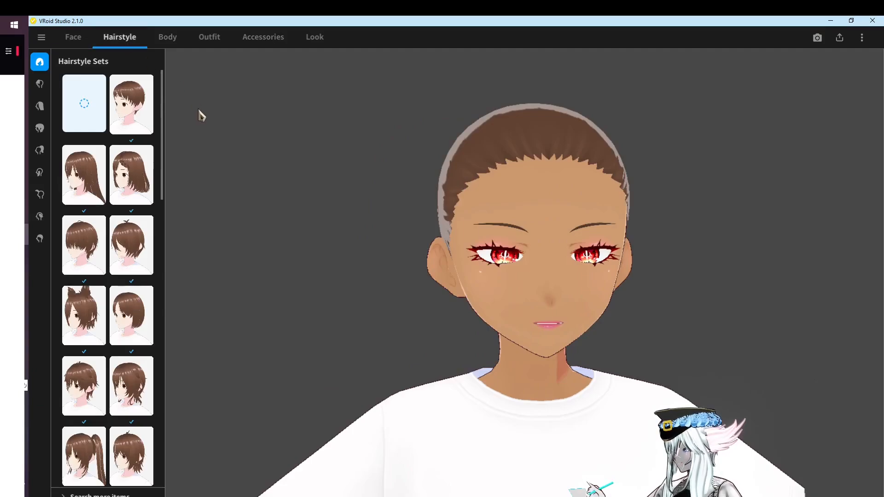
scroll(617, 304, up, 3)
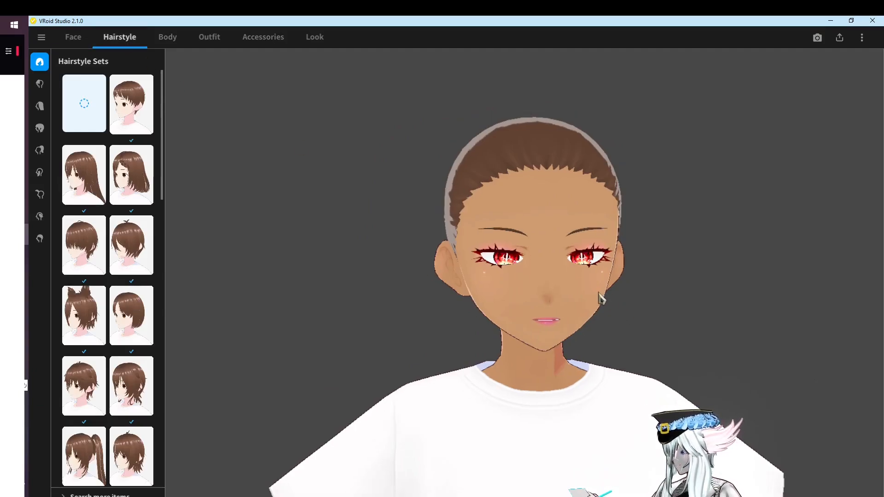
middle_drag(232, 168, 320, 193)
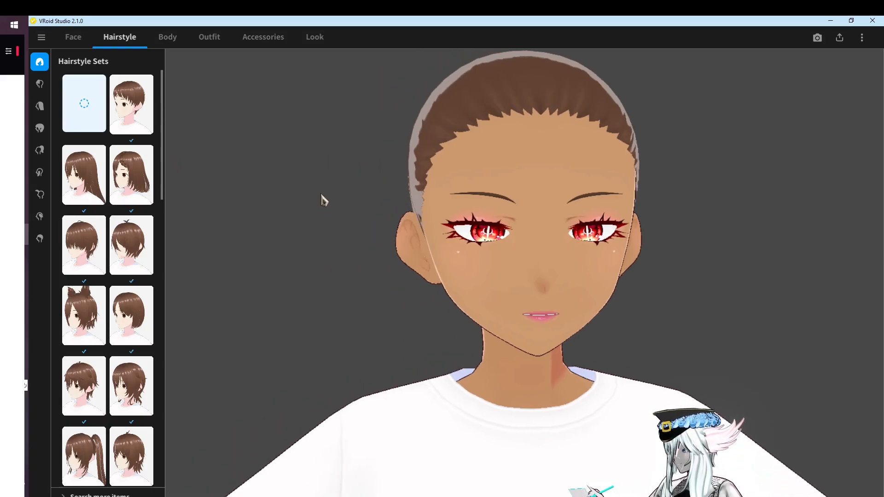
scroll(453, 207, down, 3)
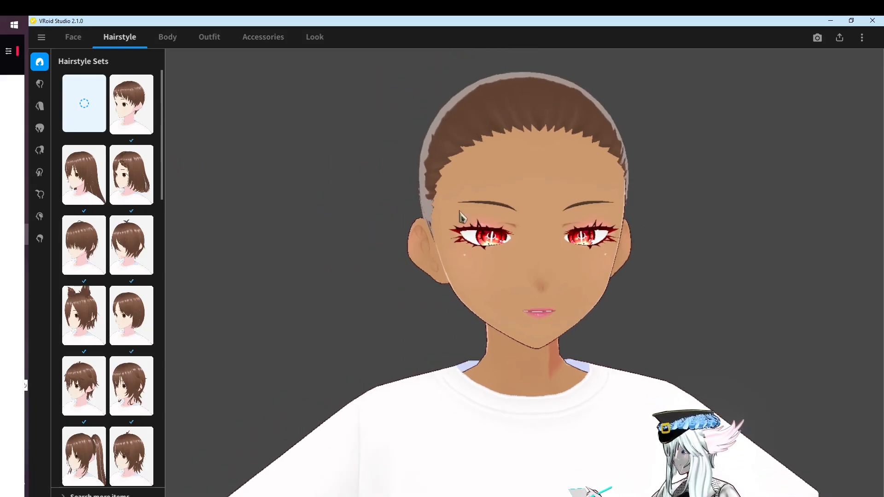
right_drag(688, 274, 637, 257)
right_drag(576, 305, 556, 297)
mouse_move(523, 283)
middle_down()
mouse_move(499, 293)
mouse_move(518, 291)
middle_up()
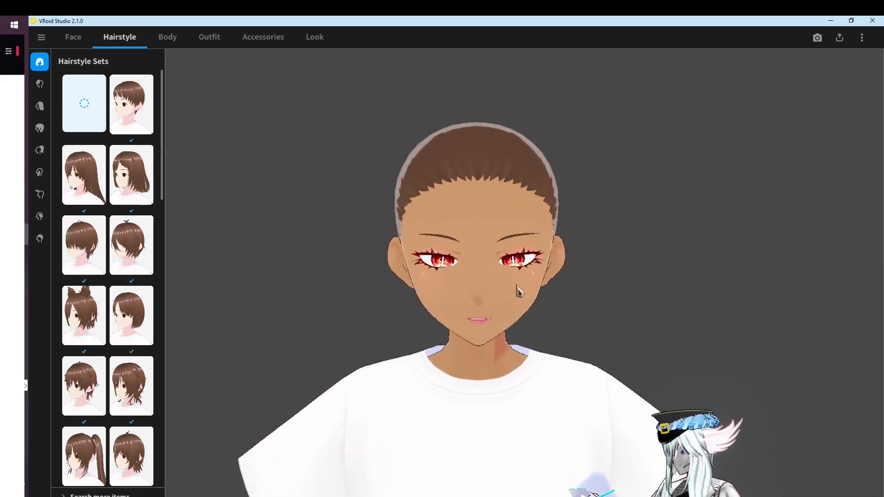
click(41, 113)
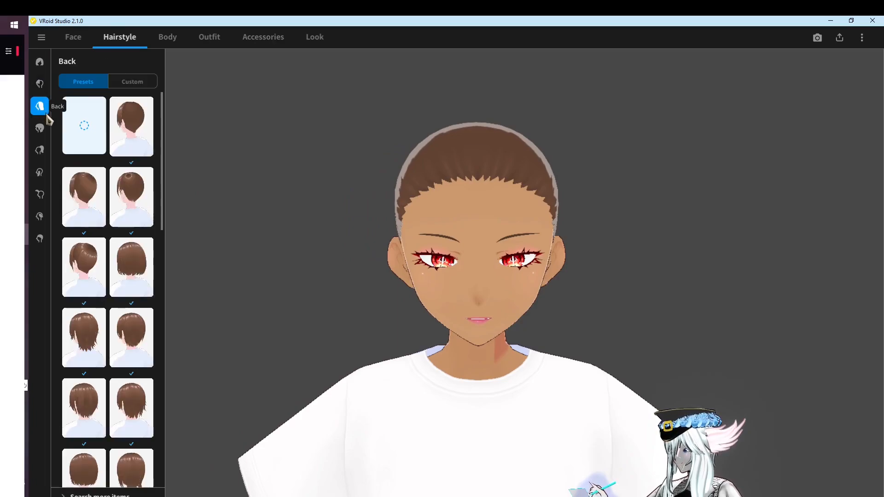
Try the long straight back hair presets on the character and check them from behind
right_drag(200, 184, 288, 216)
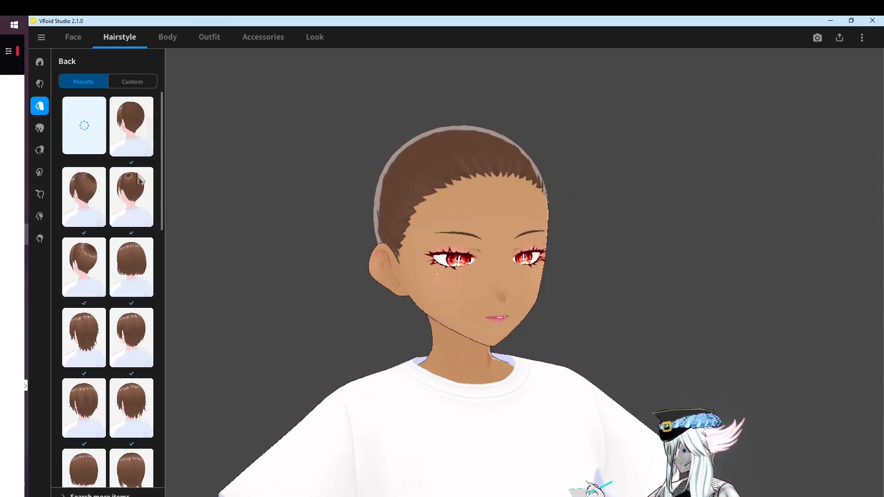
scroll(121, 286, down, 5)
click(88, 297)
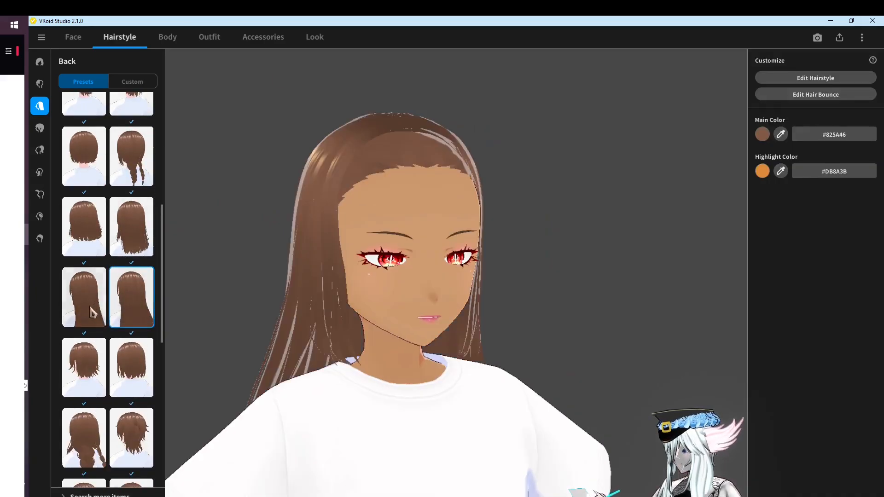
scroll(316, 332, down, 3)
right_drag(316, 332, 420, 269)
scroll(84, 184, up, 5)
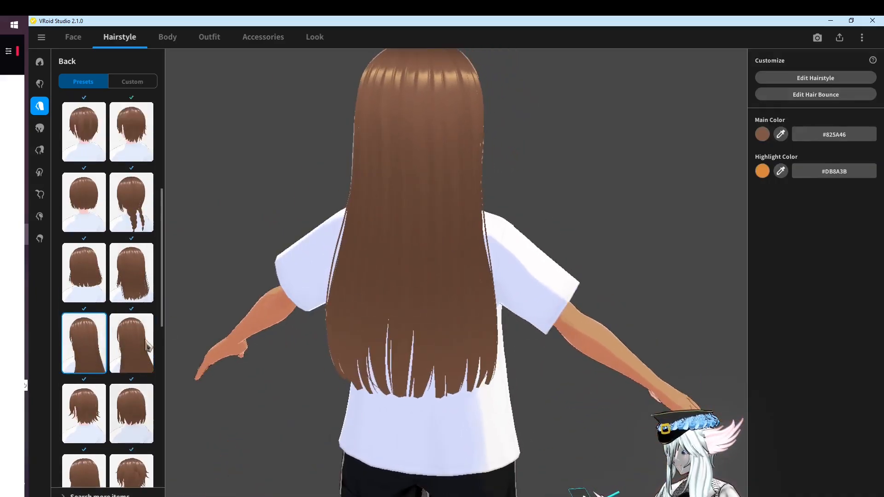
Clear the back hair preset and open an empty custom back hairstyle for editing with a freehand hair guide group
click(83, 123)
click(133, 82)
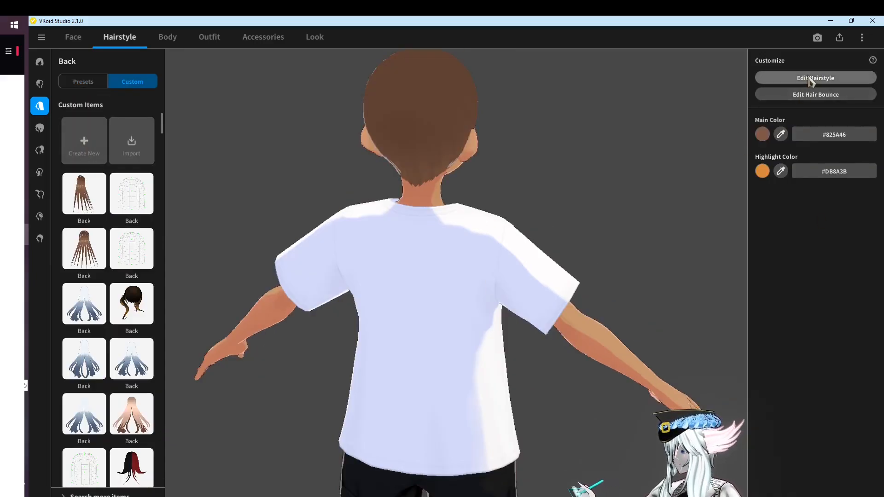
click(816, 78)
click(106, 142)
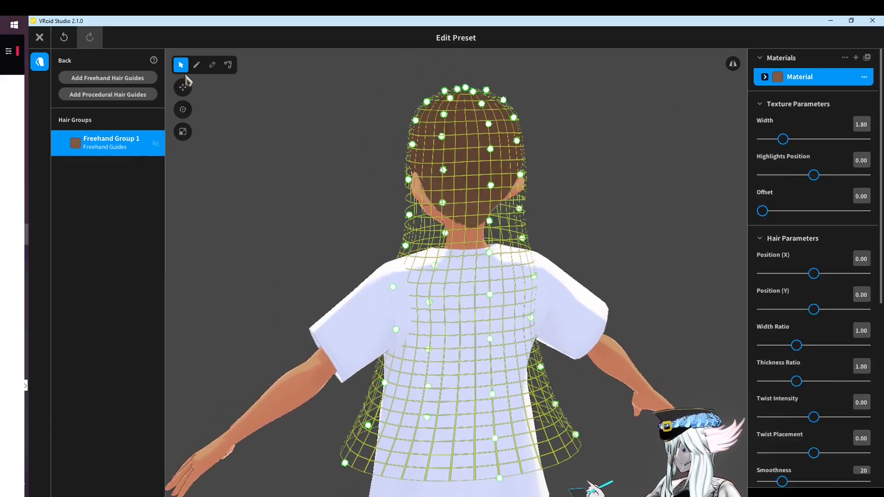
Try drawing freehand hair strands from the crown down the back of the guide mesh, undoing each attempt
right_drag(382, 237, 407, 254)
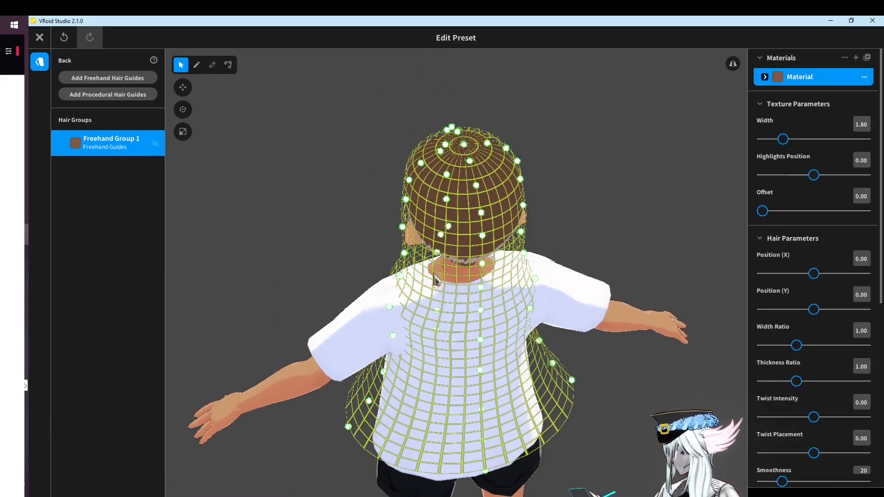
right_drag(370, 230, 331, 233)
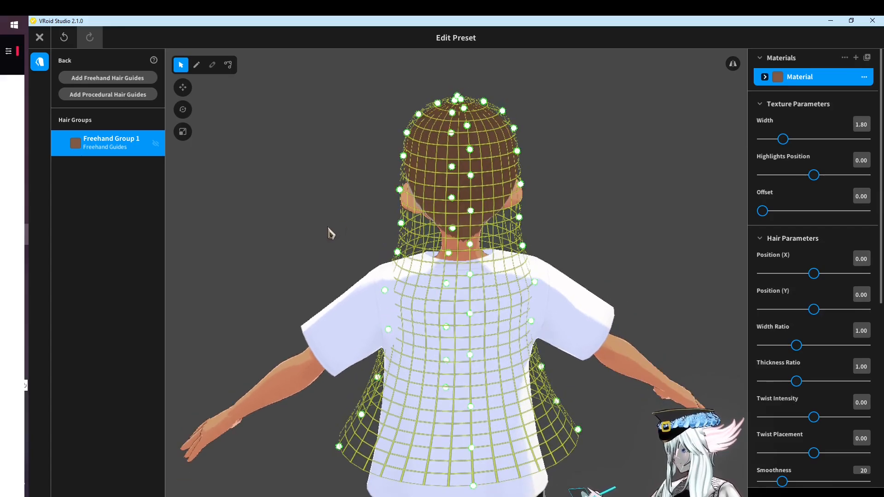
click(197, 65)
scroll(404, 275, up, 2)
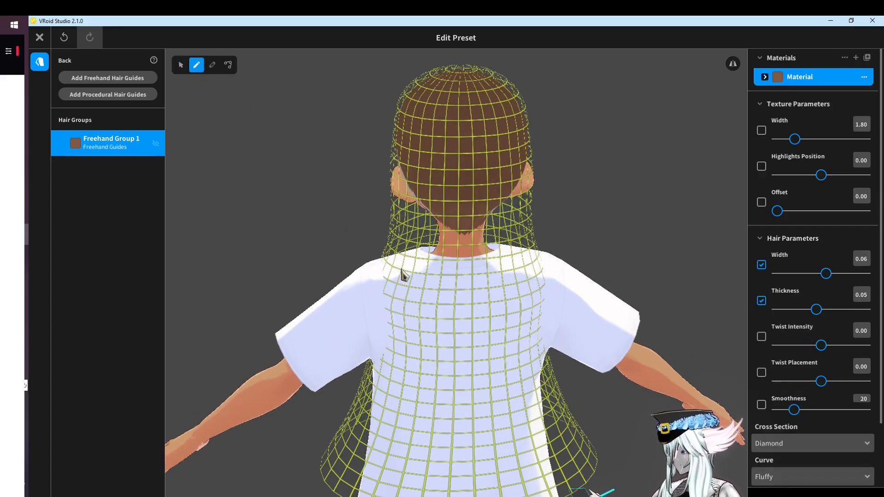
drag(465, 87, 437, 495)
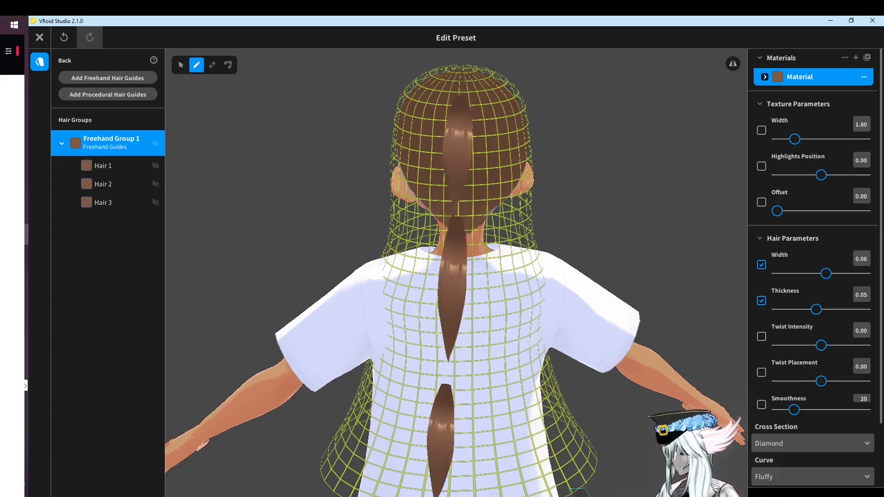
key(ctrl+z)
key(ctrl+z)
key(ctrl+z)
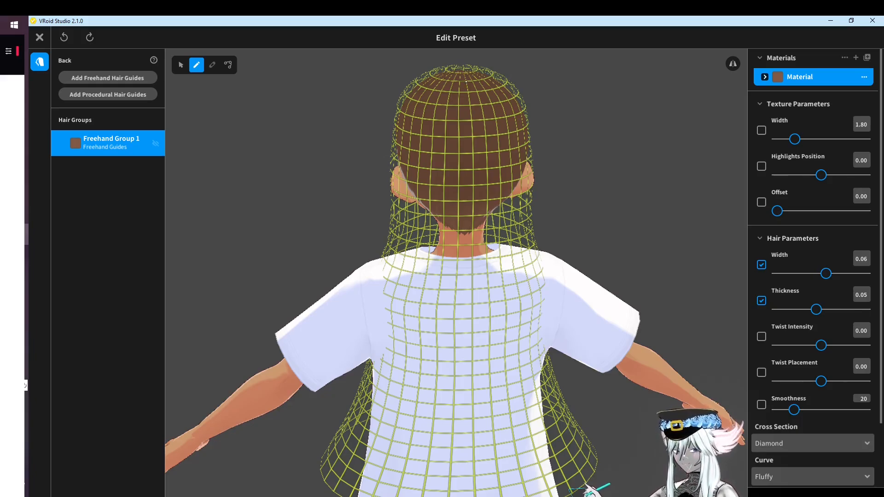
mouse_move(463, 71)
mouse_down()
mouse_move(435, 495)
mouse_move(380, 460)
mouse_move(373, 433)
mouse_up()
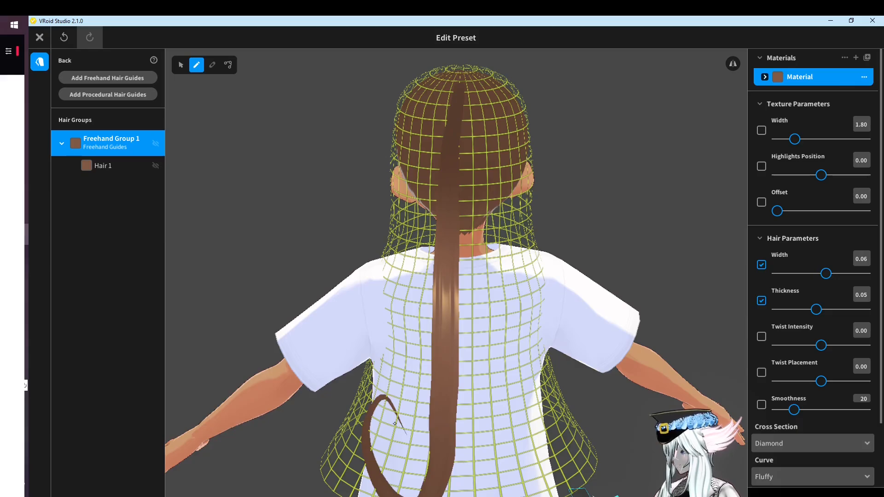
key(ctrl+z)
Turn on mirrored editing and pull the freehand guide mesh outward on both sides from eye level down to the chest
mouse_move(497, 406)
right_down()
mouse_move(342, 387)
mouse_move(304, 356)
right_up()
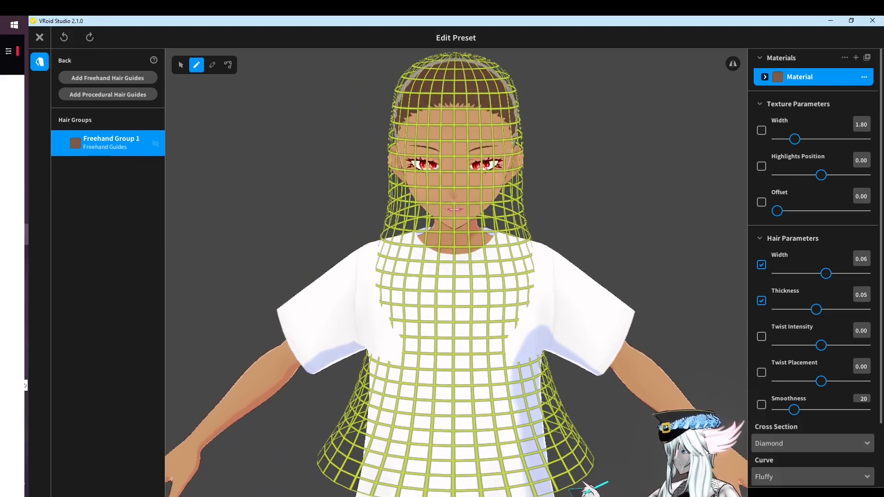
scroll(493, 382, down, 2)
right_drag(493, 381, 516, 378)
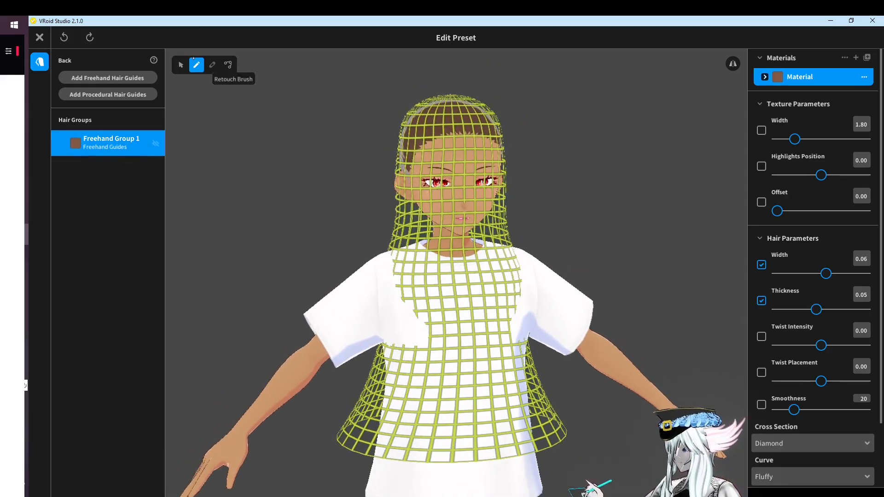
click(181, 64)
click(733, 63)
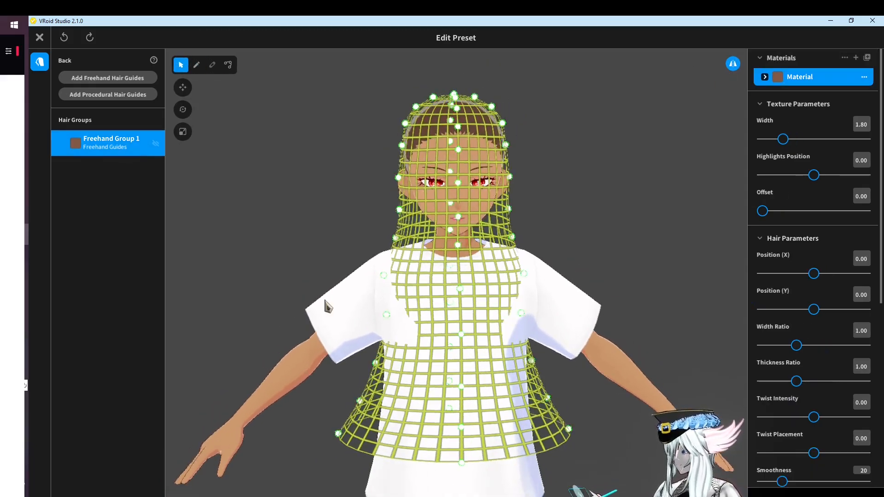
drag(404, 185, 379, 188)
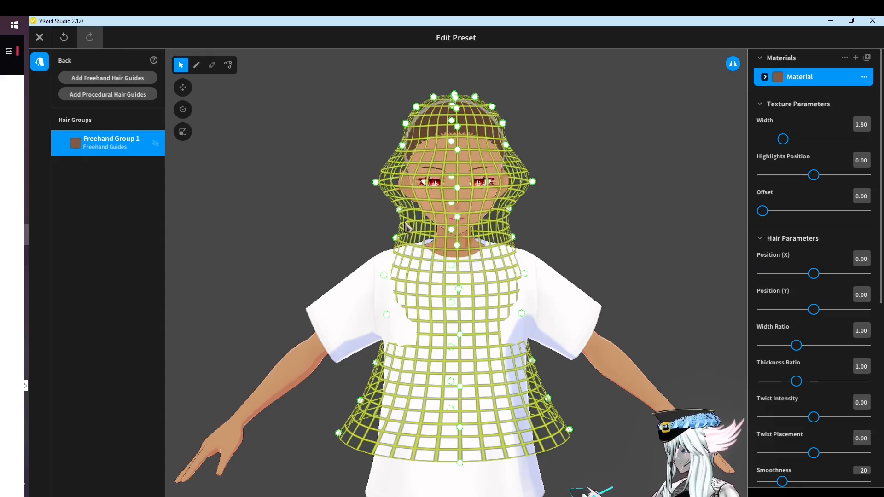
drag(394, 217, 367, 277)
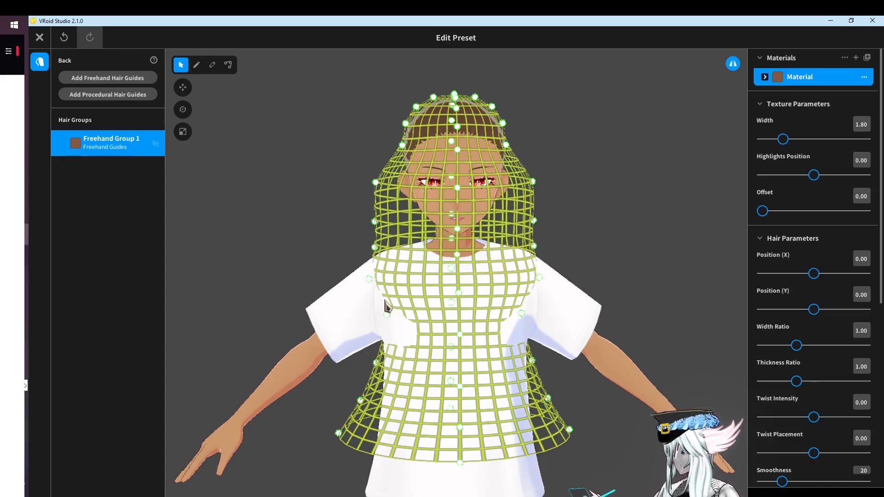
drag(386, 314, 371, 323)
right_drag(346, 341, 597, 404)
scroll(597, 404, down, 1)
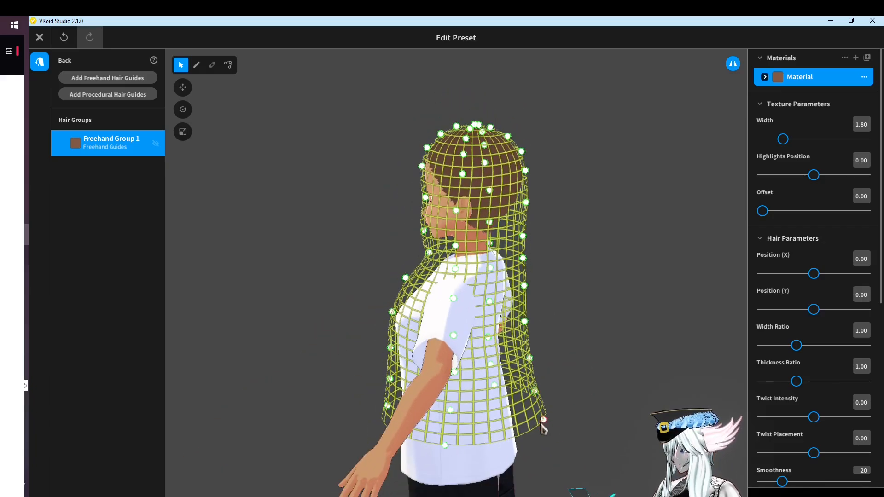
Lengthen the freehand guide mesh down to the upper thighs and flare its lower half outward behind the back
drag(543, 421, 598, 494)
scroll(562, 412, down, 1)
middle_drag(559, 411, 519, 302)
drag(543, 367, 553, 388)
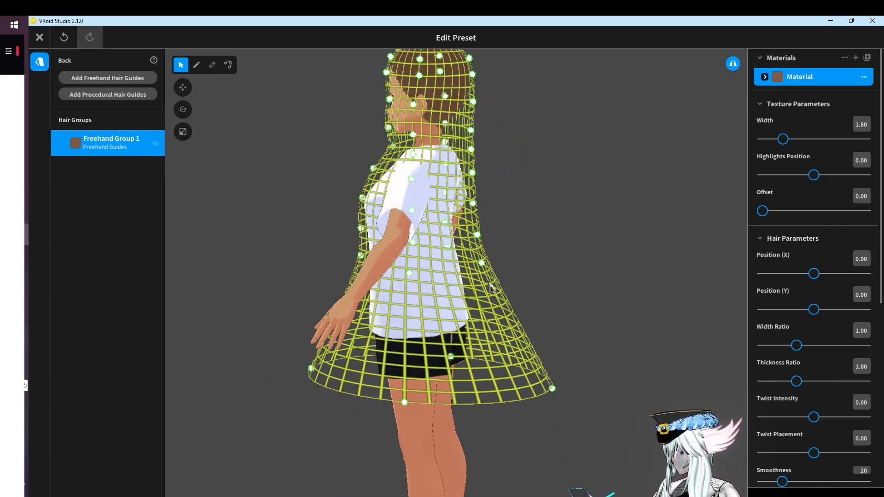
drag(482, 263, 525, 274)
drag(477, 235, 511, 236)
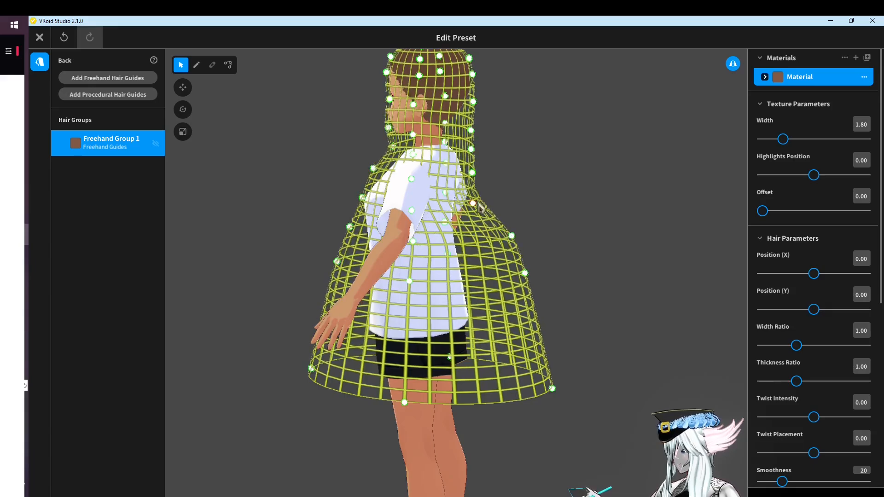
right_drag(479, 206, 530, 212)
right_drag(515, 215, 383, 178)
drag(383, 176, 371, 166)
right_drag(361, 193, 230, 158)
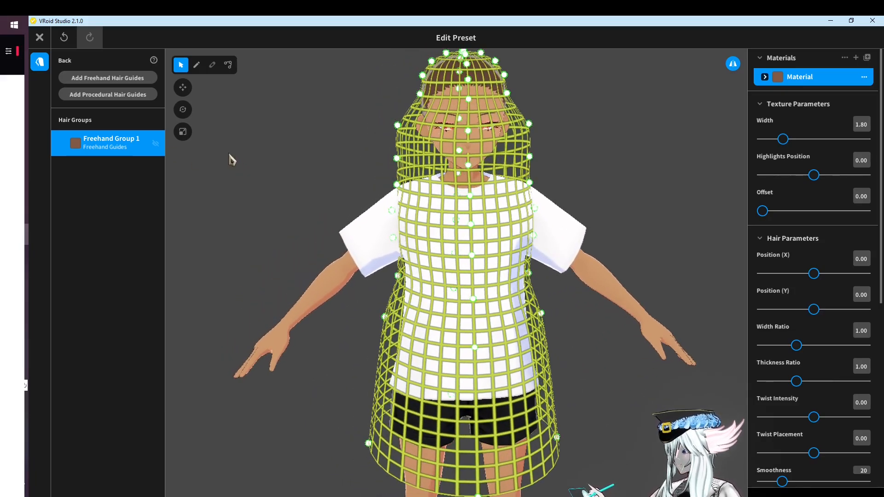
Draw mirrored long hair strands from the forehead down the front of the freehand guide mesh
click(143, 152)
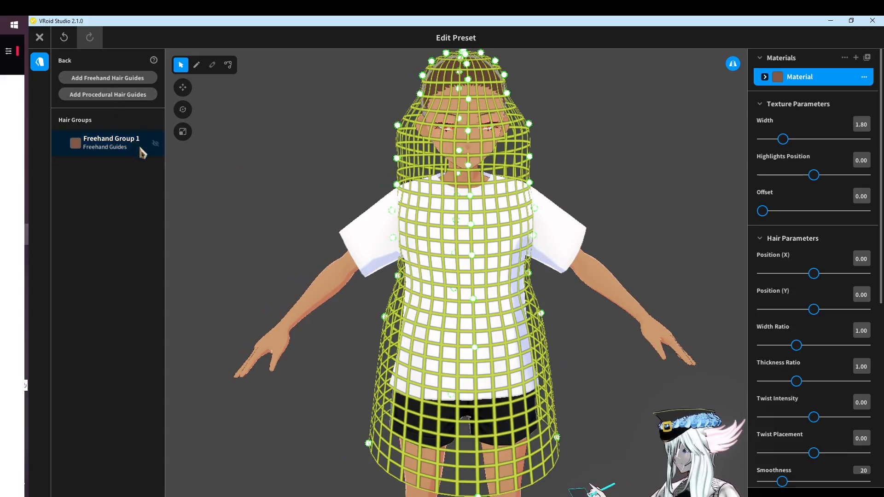
click(102, 152)
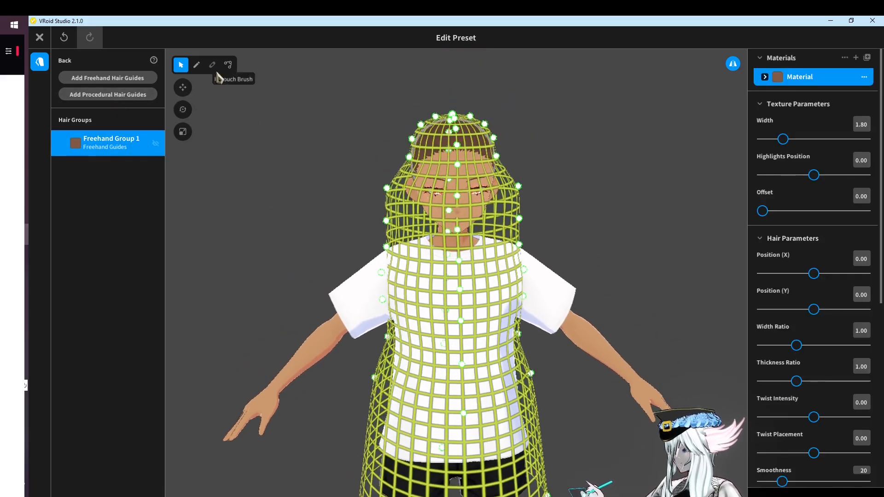
click(197, 65)
mouse_move(459, 135)
mouse_down()
mouse_move(445, 383)
mouse_move(482, 215)
mouse_move(500, 484)
mouse_up()
mouse_move(491, 175)
mouse_down()
mouse_move(506, 323)
mouse_move(509, 495)
mouse_up()
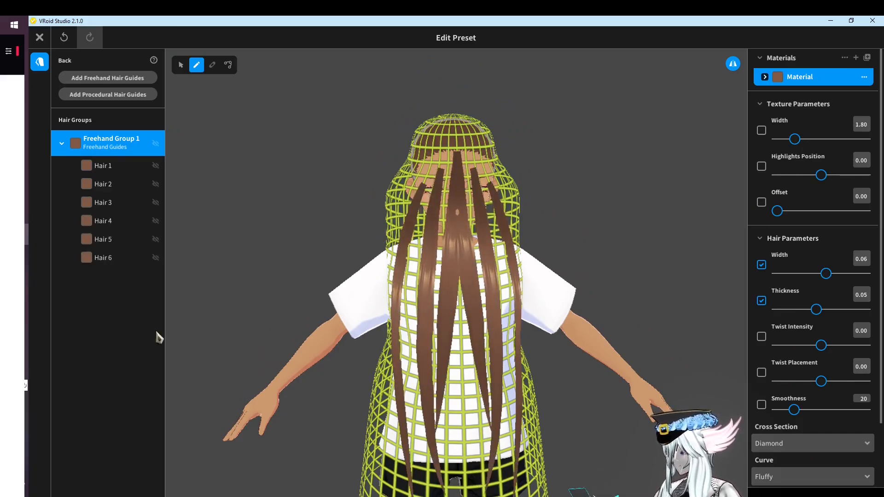
Replace the freehand hair group with a new procedural hair guide group and show its guide control points
right_click(122, 143)
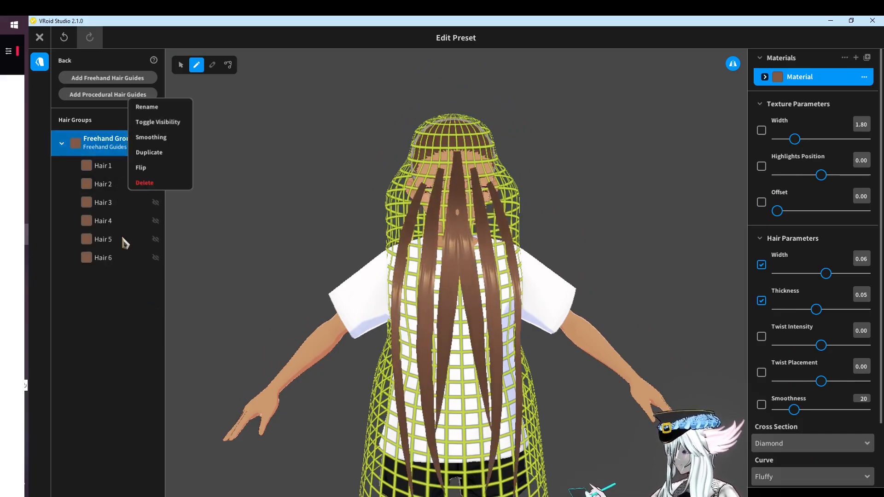
click(143, 182)
click(120, 95)
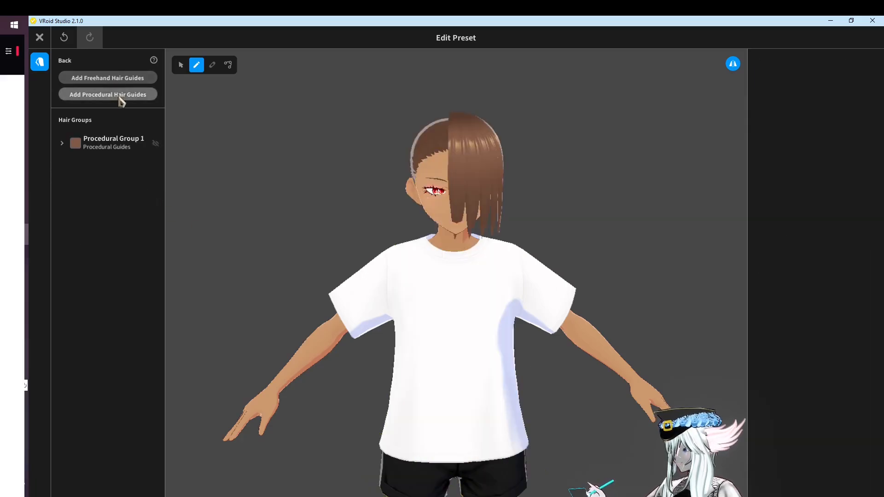
click(109, 149)
click(181, 65)
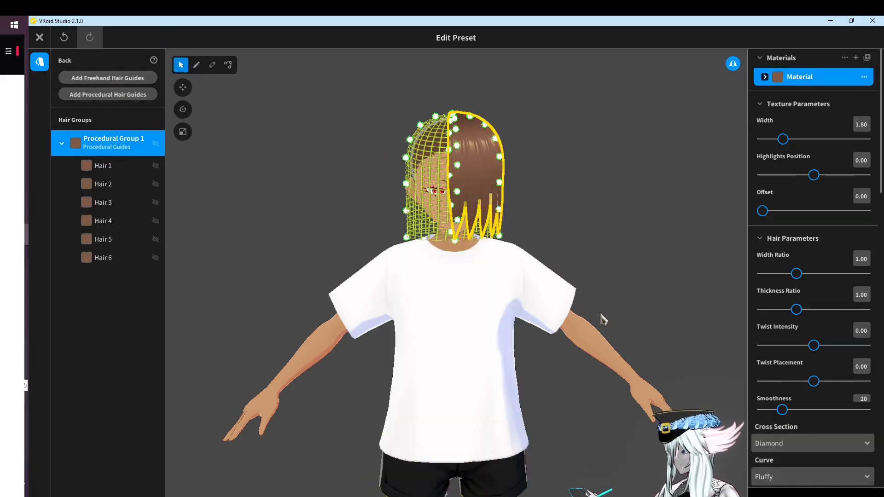
Set the procedural group's width ratio to 1.53 and its thickness ratio to 2.04
right_drag(602, 316, 381, 329)
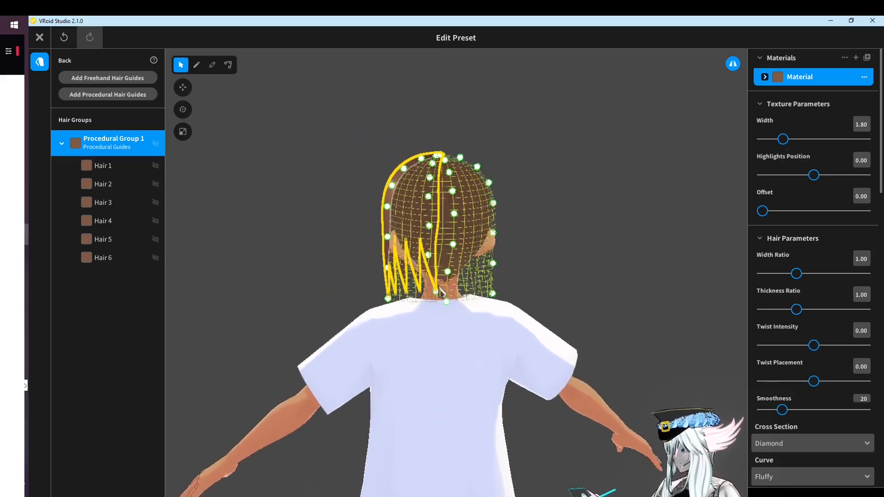
right_drag(252, 166, 289, 180)
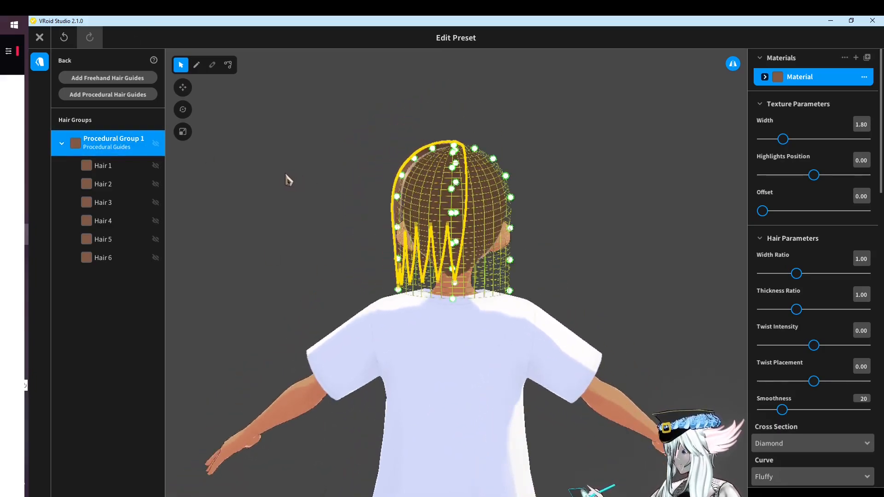
right_drag(634, 243, 550, 239)
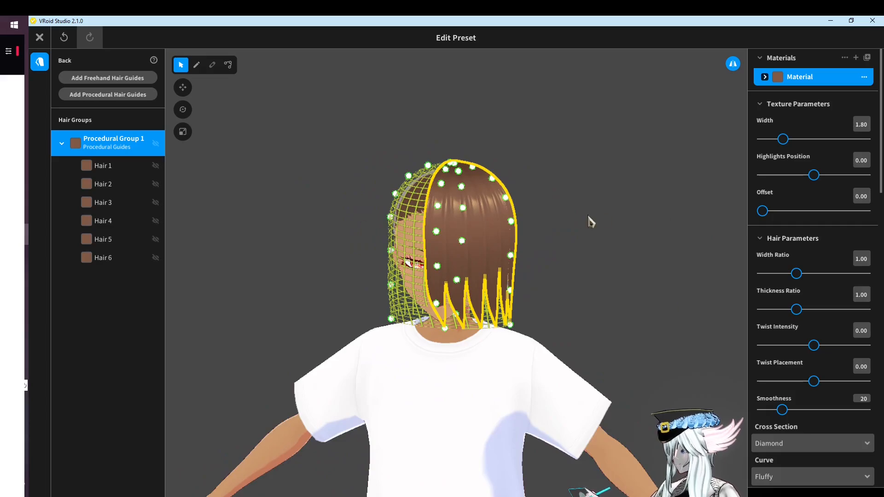
right_drag(491, 205, 449, 219)
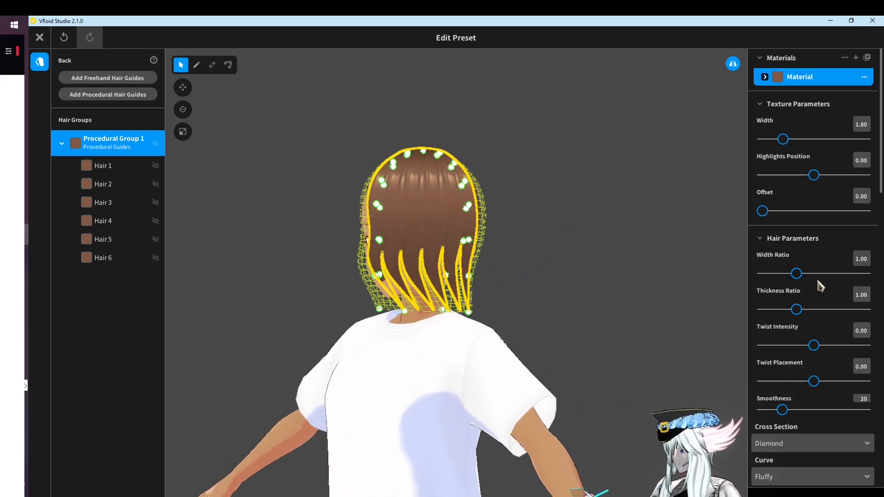
mouse_move(811, 278)
mouse_down()
mouse_move(801, 278)
mouse_move(816, 276)
mouse_up()
drag(796, 309, 832, 310)
right_drag(567, 302, 522, 235)
Extend the procedural guide mesh from the shoulders down to the thighs and flare its lower edge outward
scroll(837, 343, down, 10)
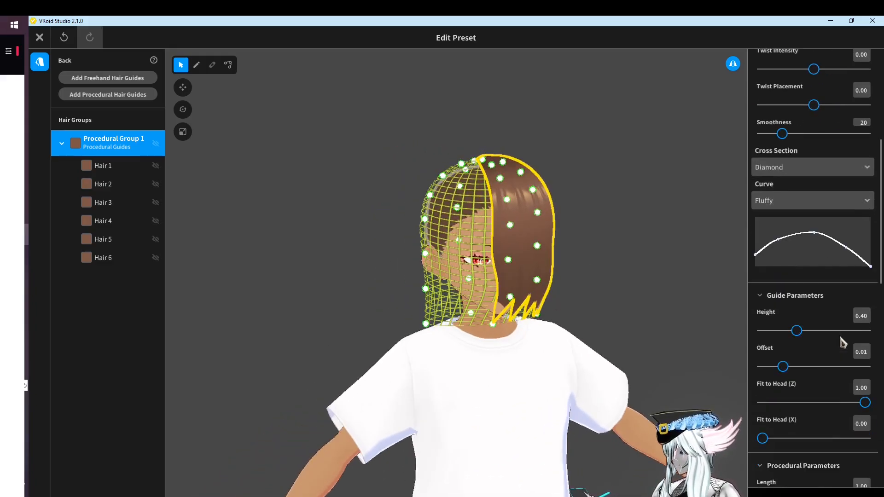
scroll(796, 351, down, 2)
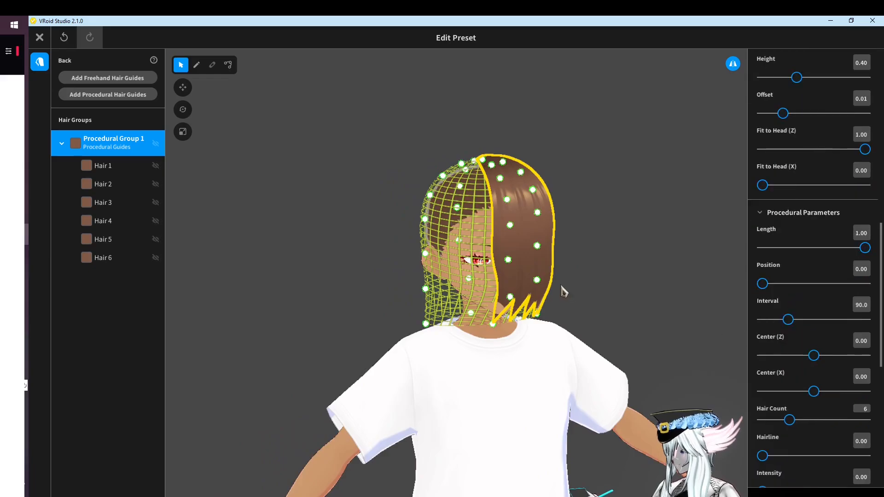
scroll(562, 292, up, 4)
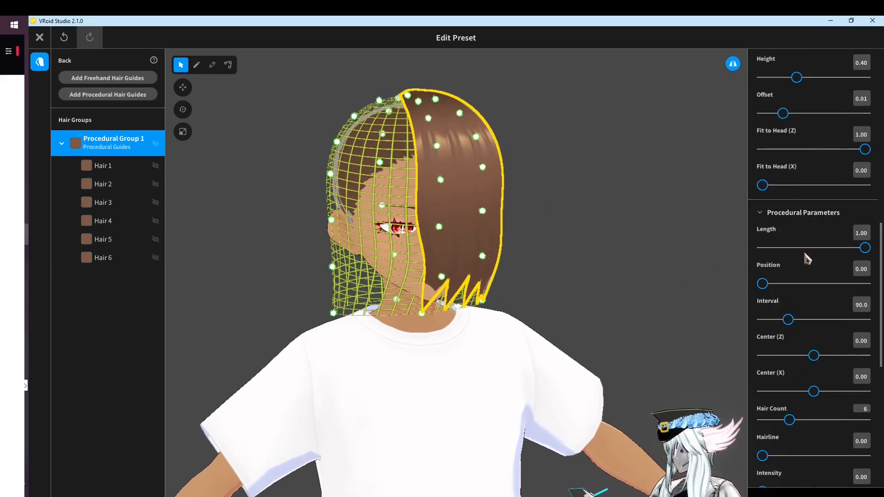
drag(435, 315, 447, 465)
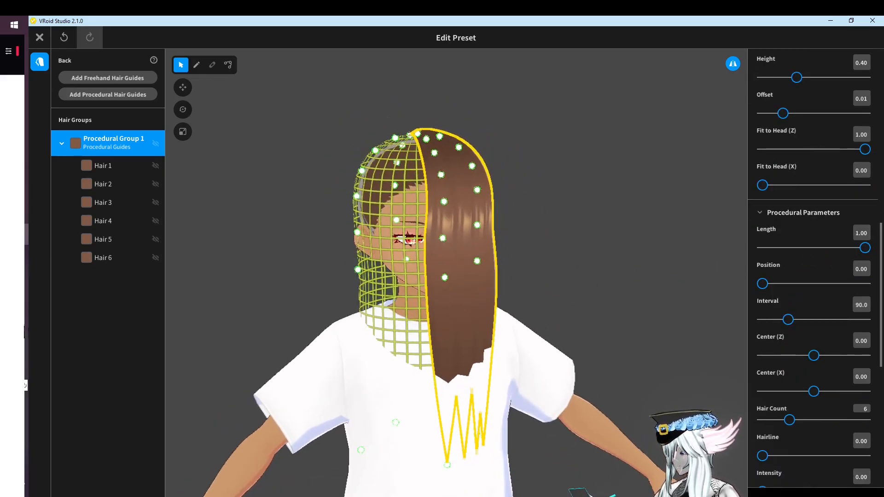
drag(836, 254, 869, 269)
scroll(421, 361, down, 3)
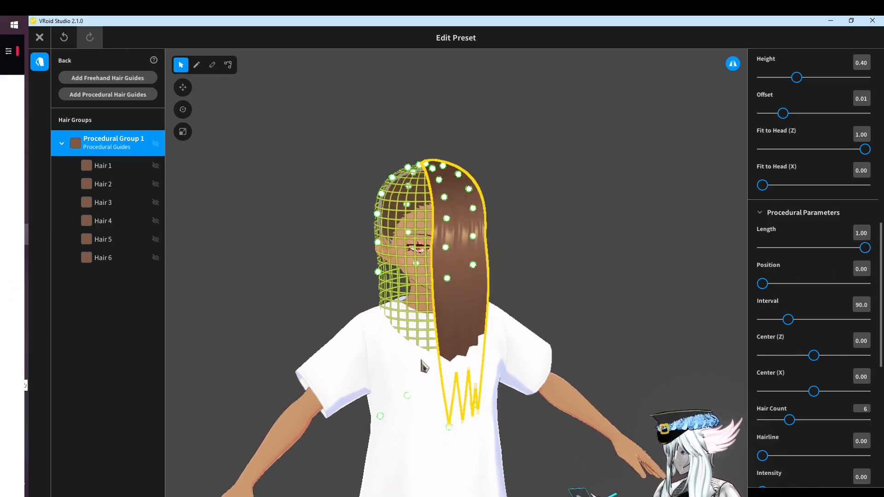
right_drag(444, 375, 385, 462)
right_drag(343, 484, 484, 343)
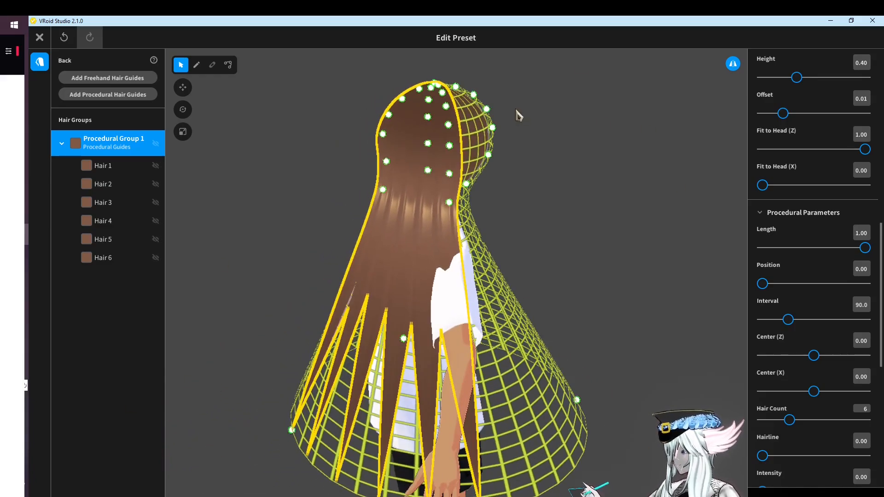
right_drag(517, 115, 544, 229)
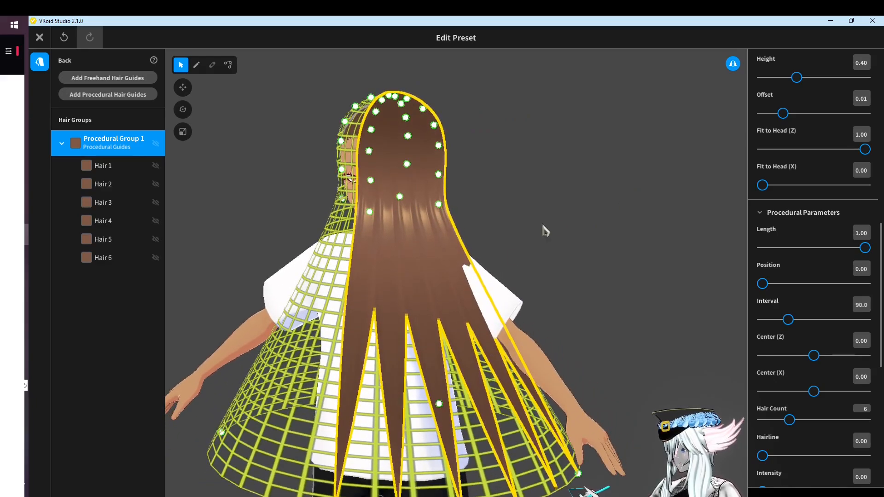
right_drag(454, 313, 453, 297)
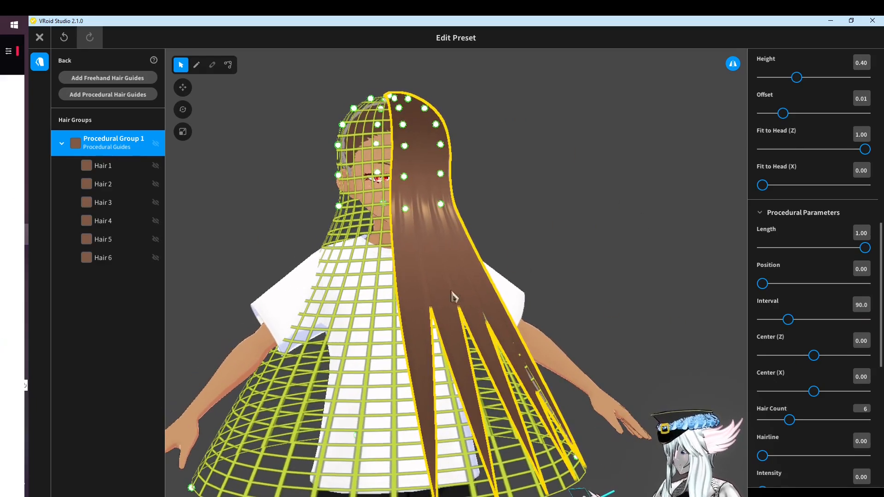
Rotate the procedural strands around to the back of the head by setting their position to 121.0
drag(778, 284, 774, 285)
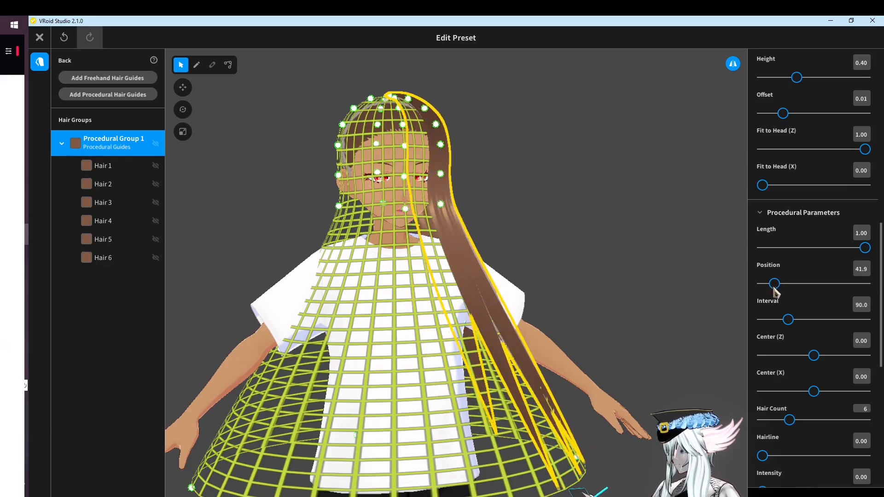
right_drag(682, 304, 617, 309)
drag(790, 284, 797, 284)
Try a much higher hair count on the procedural group and undo the change
scroll(807, 350, down, 2)
scroll(804, 360, down, 4)
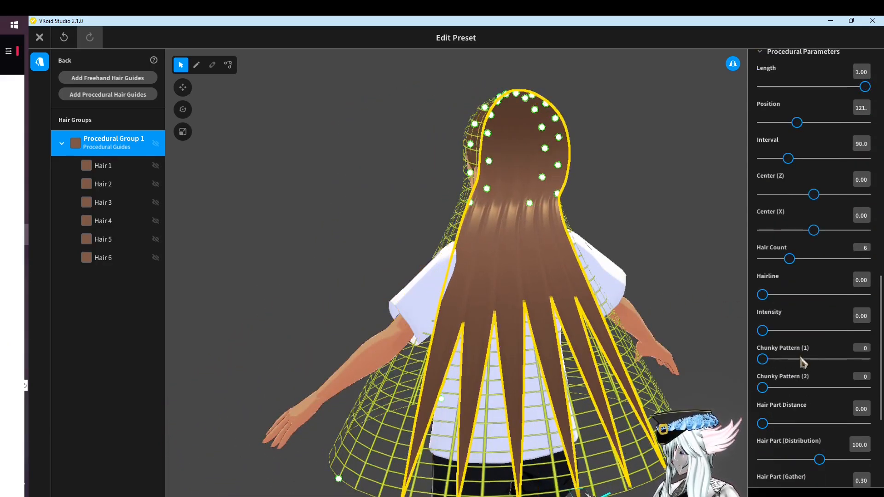
scroll(809, 352, up, 5)
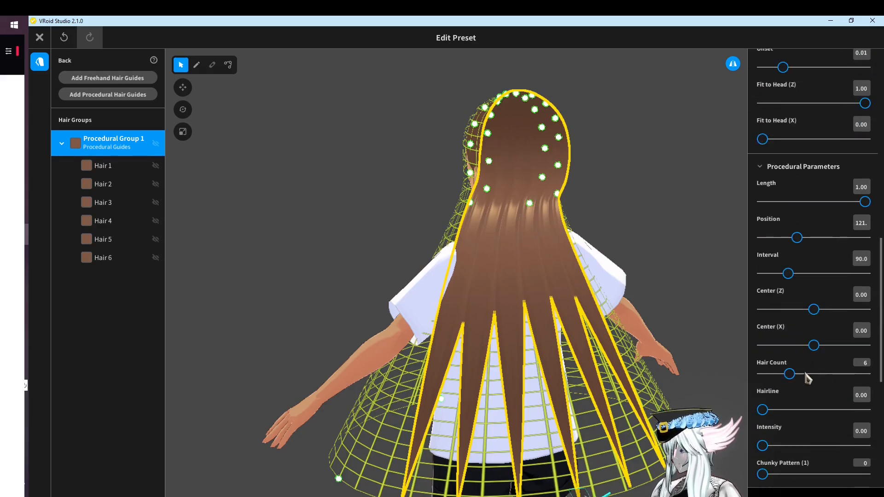
drag(806, 374, 865, 374)
right_drag(529, 304, 696, 300)
key(ctrl+z)
Narrow the procedural strands to one half of the back of the head with an interval of 44.7
drag(787, 274, 777, 281)
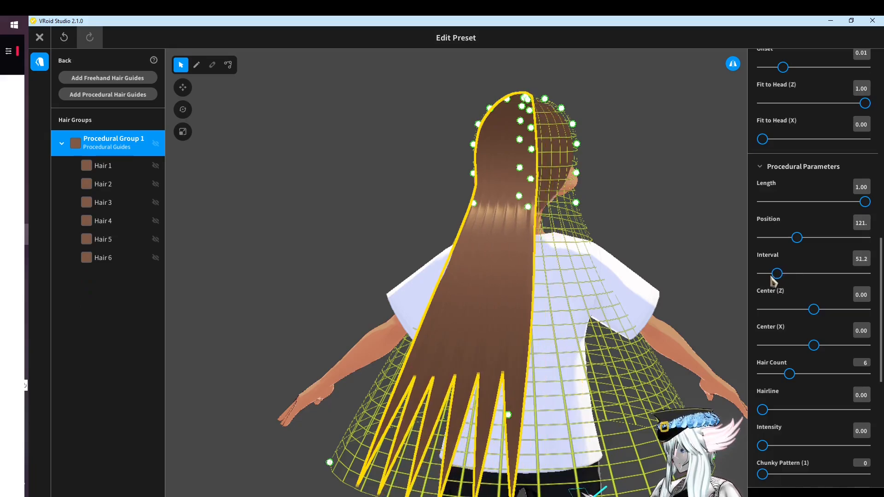
right_drag(689, 275, 713, 277)
drag(778, 280, 776, 279)
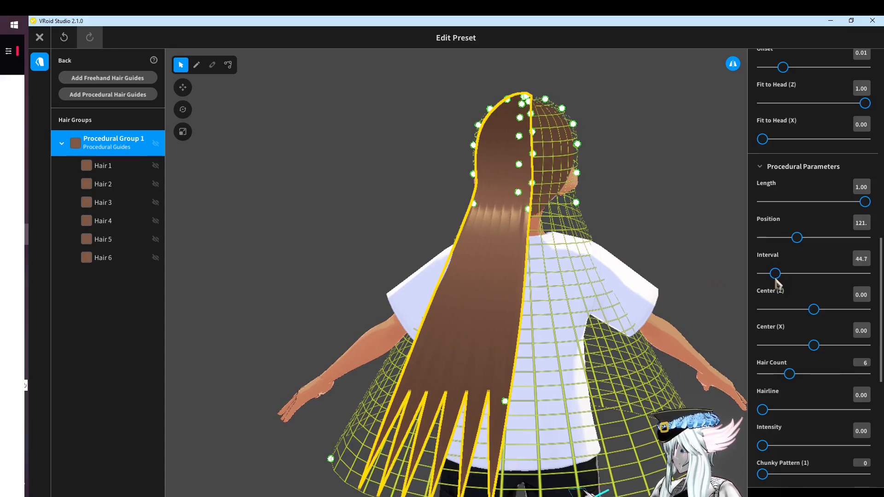
click(685, 245)
click(144, 150)
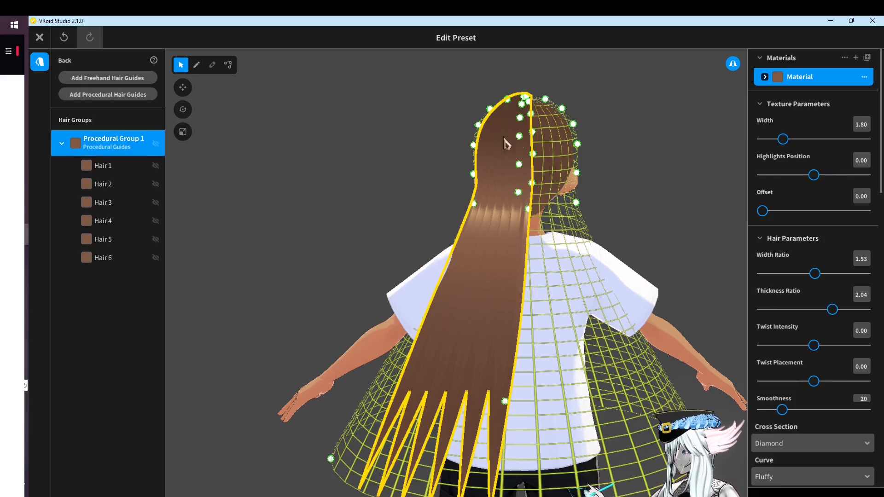
Set the procedural group's cascade direction to 9.68 so the strand tips hang closer to the back's centre line
right_drag(532, 116, 545, 135)
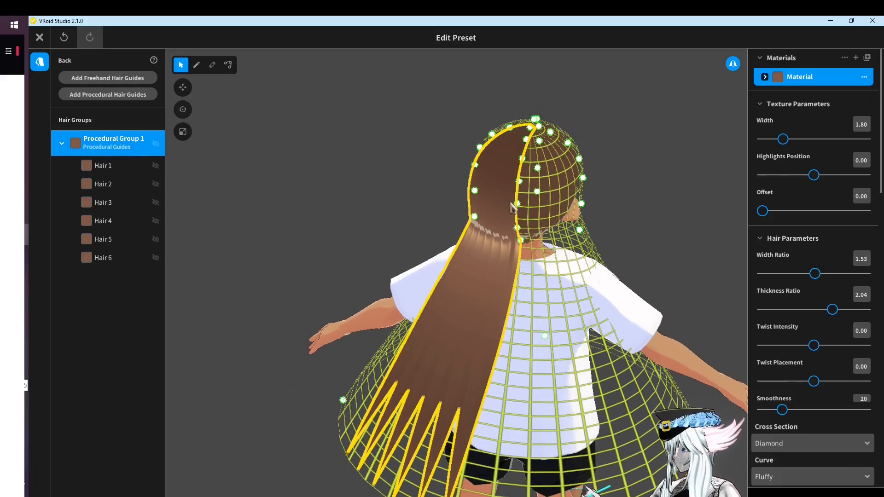
right_drag(513, 208, 514, 267)
scroll(822, 368, down, 10)
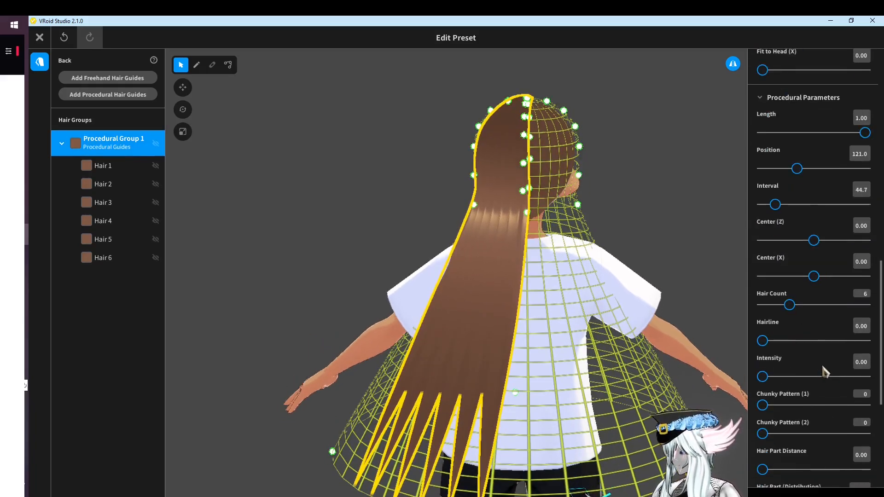
scroll(783, 378, down, 10)
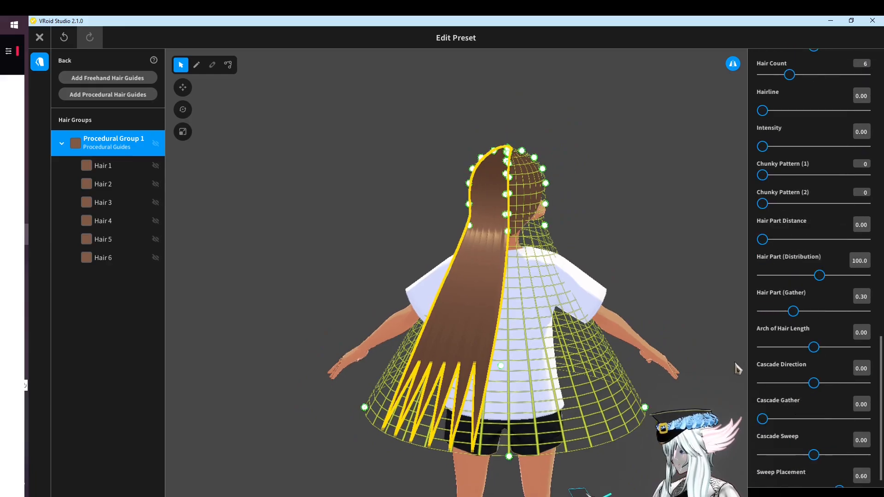
drag(815, 383, 819, 392)
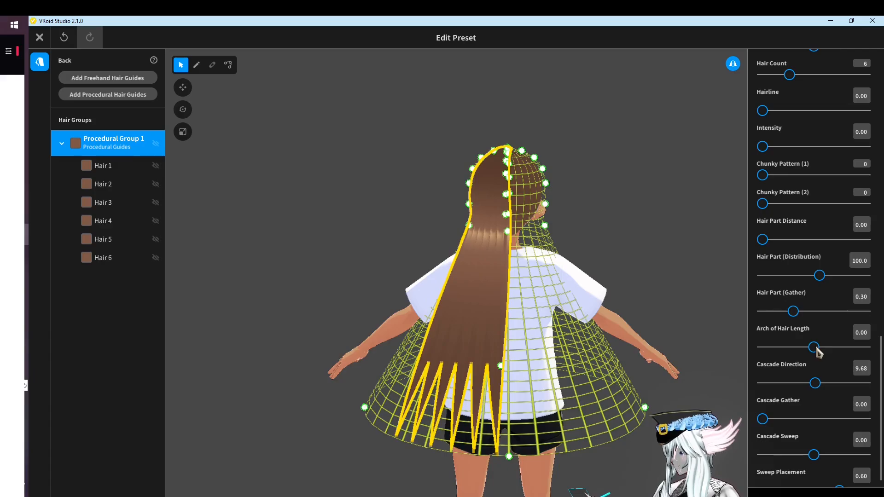
Reshape the procedural guide mesh to curve inward at the hem, fall straight from the head and bulge outward at hip level
middle_drag(604, 311, 613, 265)
drag(375, 357, 407, 375)
drag(478, 179, 370, 357)
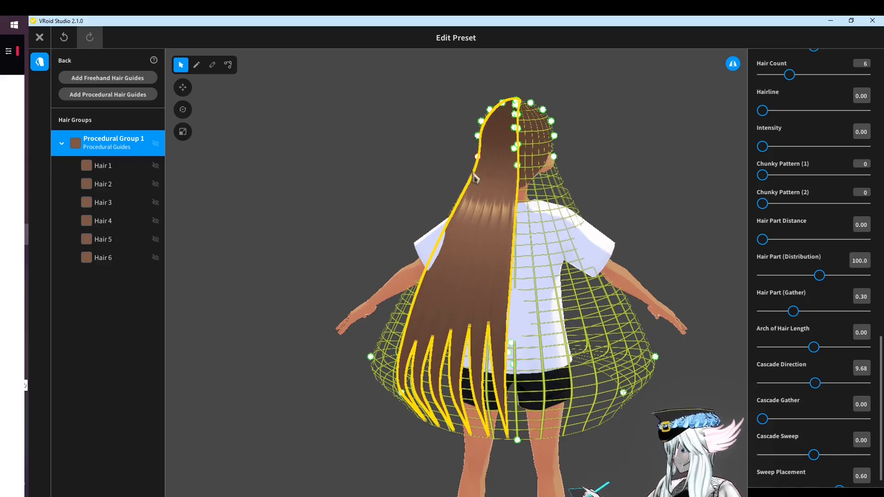
drag(474, 174, 446, 263)
right_drag(446, 263, 488, 255)
mouse_move(474, 352)
right_down()
mouse_move(497, 359)
mouse_move(477, 358)
right_up()
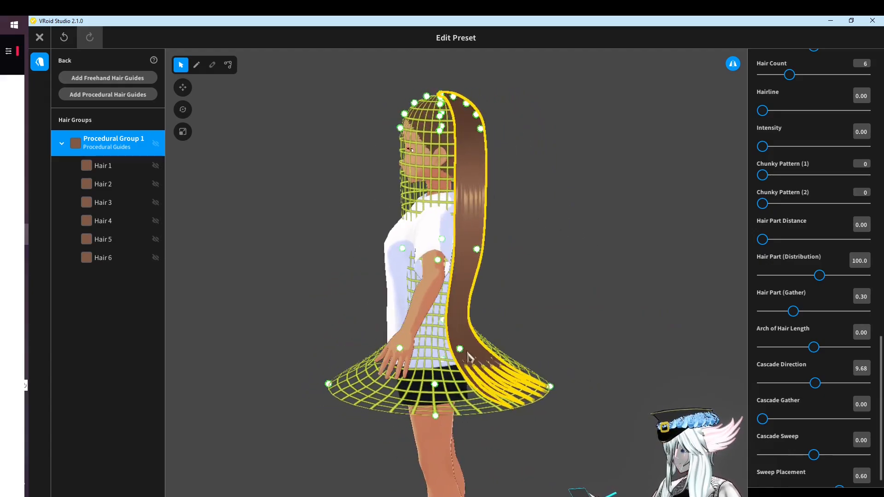
drag(462, 354, 559, 355)
click(600, 319)
right_drag(599, 319, 557, 313)
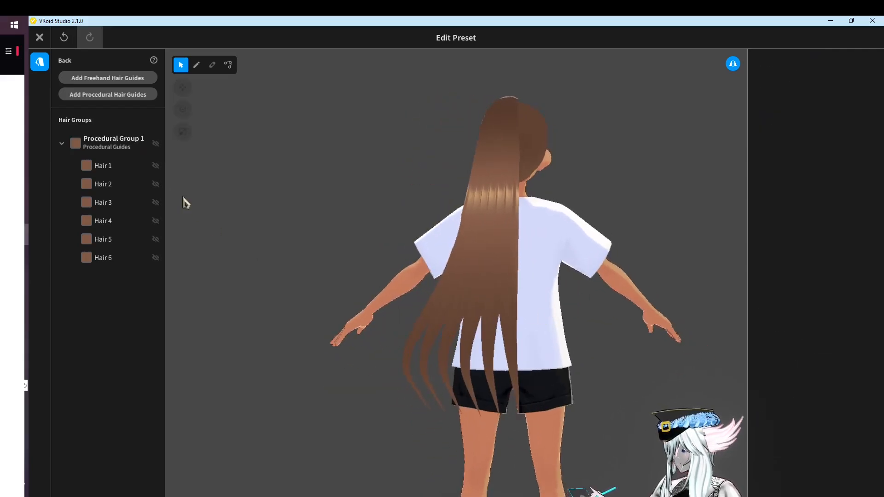
Convert the procedural hair group into freehand hair
click(122, 152)
right_click(85, 148)
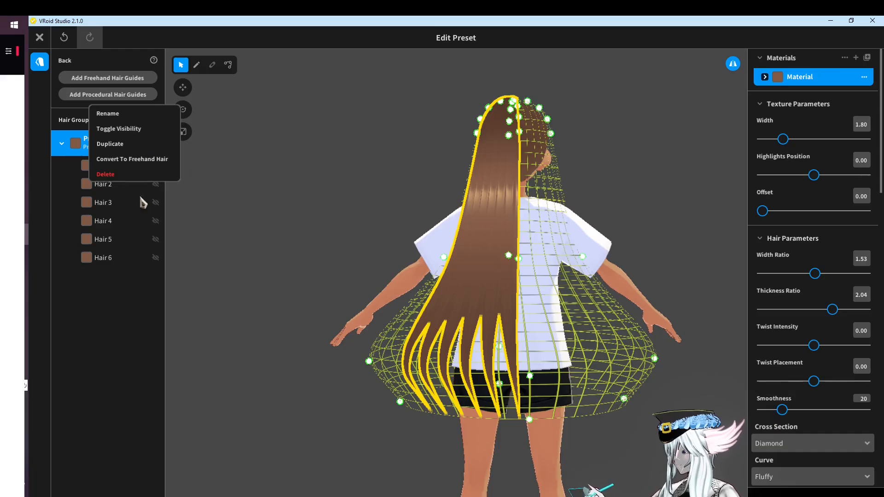
click(146, 162)
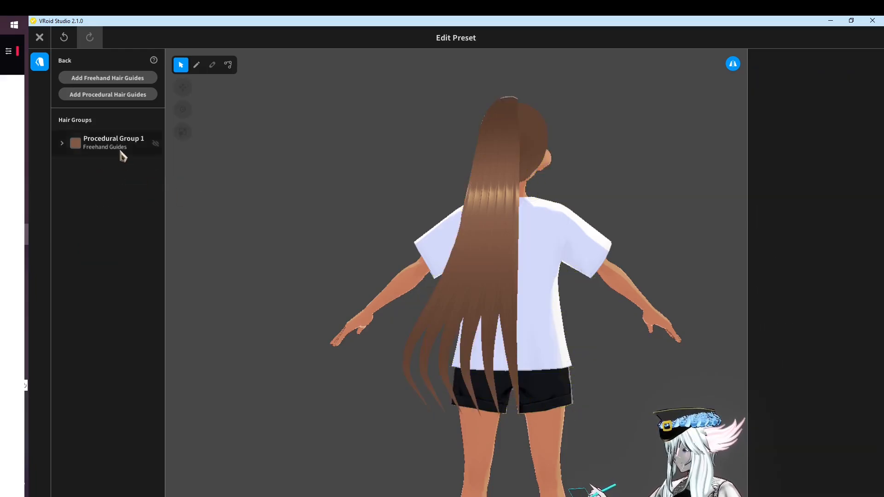
Reshape the outermost strand, Hair 1, by its control points so its lower half bows outward and its end curves back in
click(123, 155)
click(115, 166)
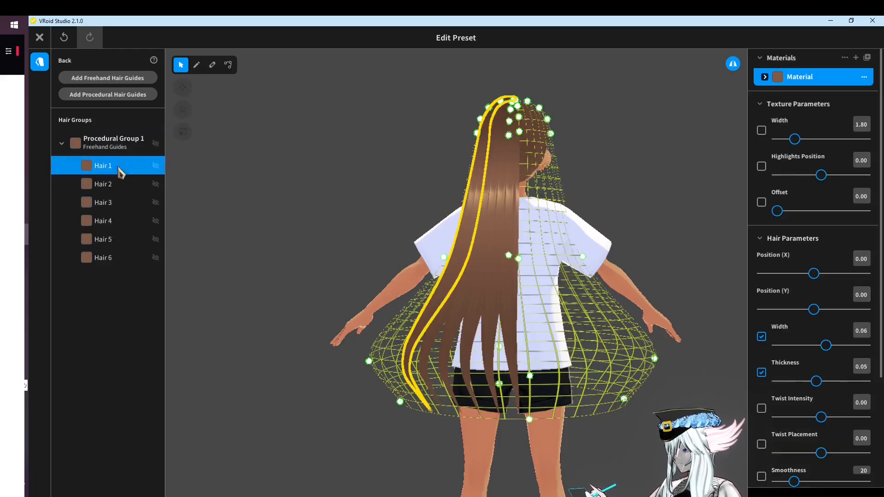
click(228, 67)
scroll(528, 271, up, 5)
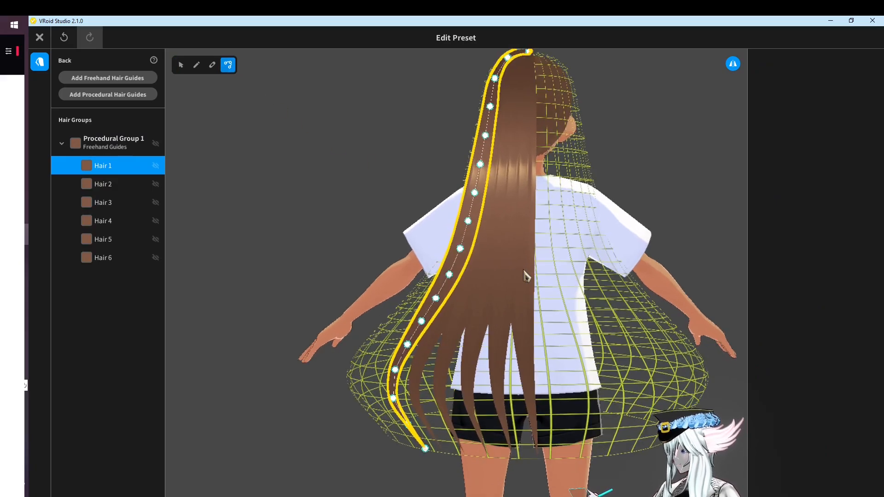
scroll(510, 289, up, 2)
drag(450, 298, 406, 382)
drag(420, 335, 417, 343)
drag(440, 414, 415, 422)
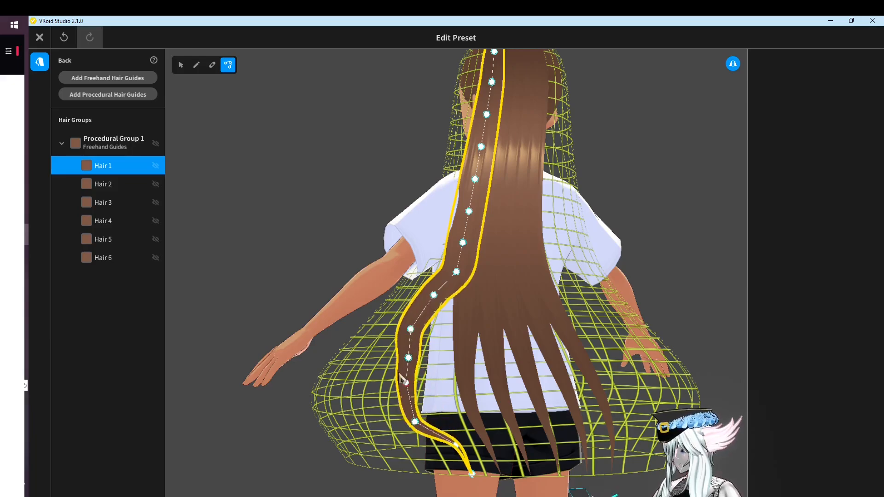
drag(408, 358, 397, 394)
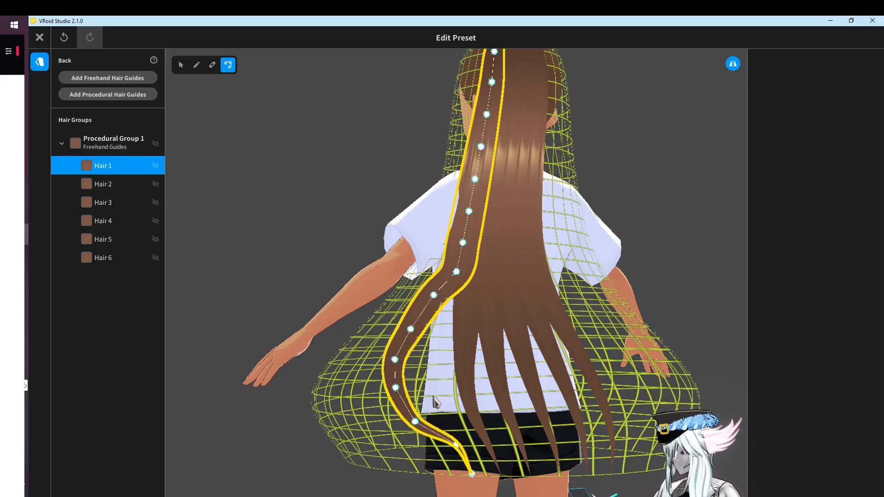
drag(456, 448, 404, 429)
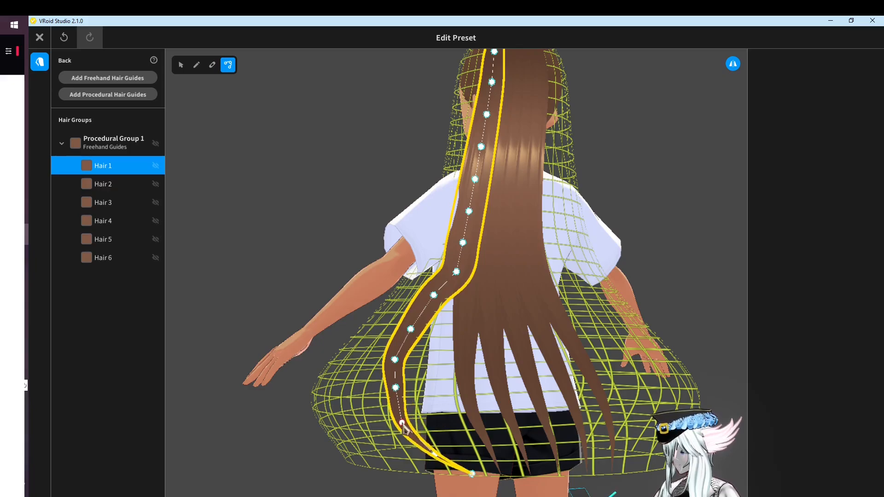
drag(397, 389, 389, 389)
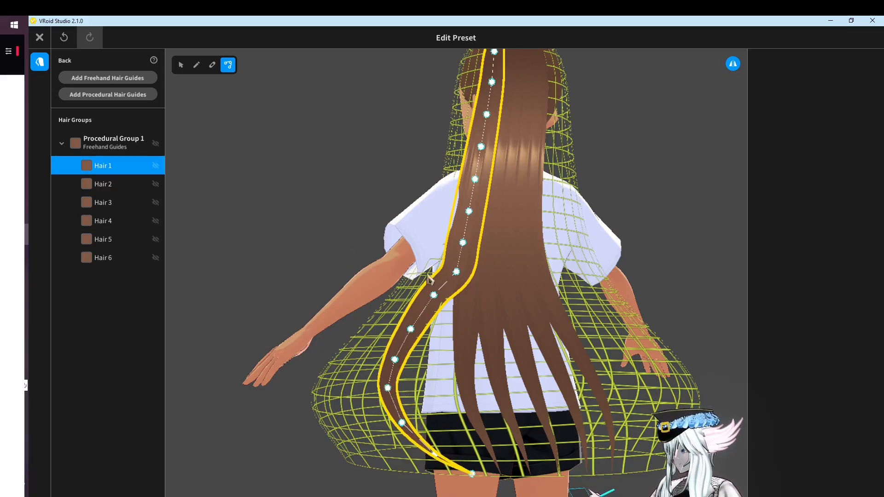
Apply smoothing to the outermost strand, Hair 1, and pull its control point just below shoulder level slightly outward
right_click(111, 144)
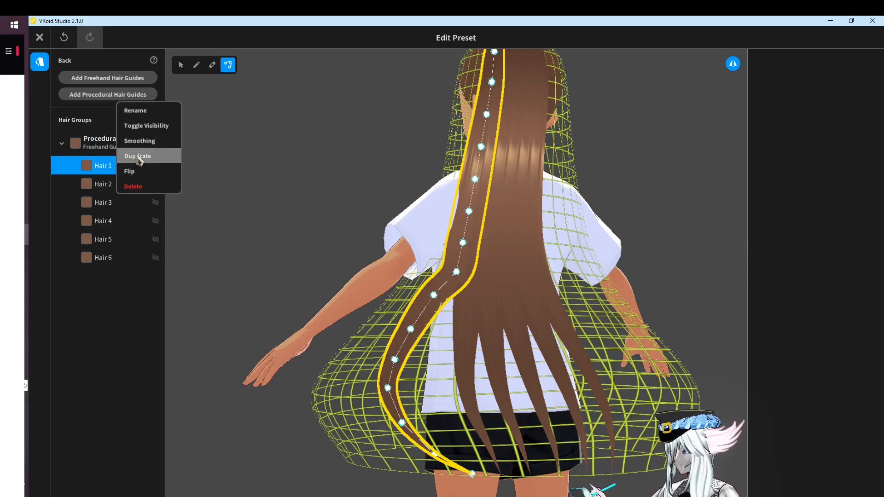
click(157, 150)
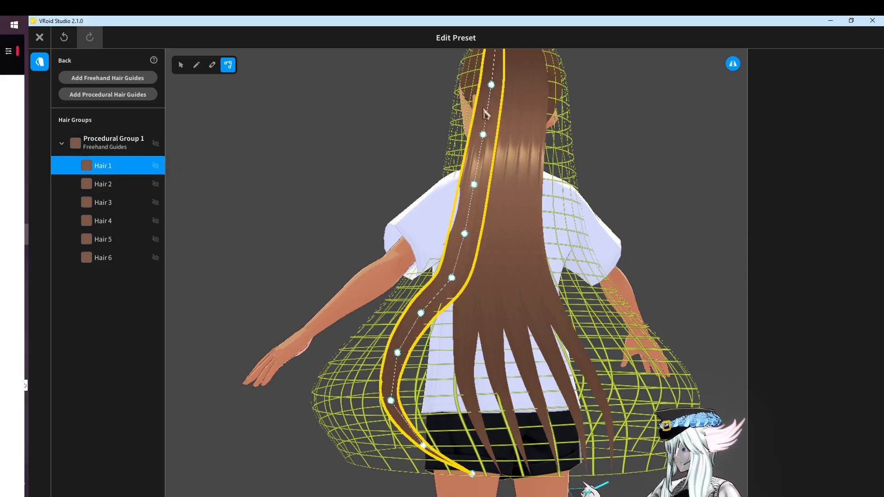
right_drag(486, 114, 474, 159)
scroll(480, 197, down, 2)
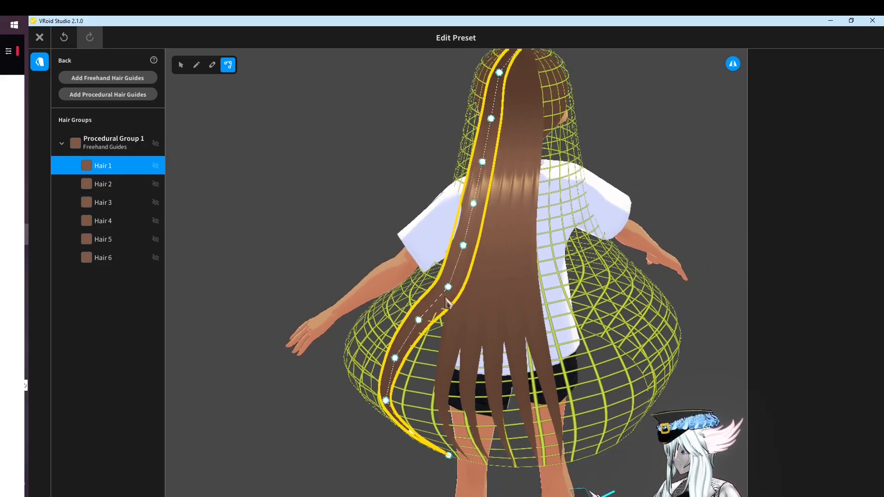
drag(444, 291, 440, 292)
right_drag(417, 333, 422, 305)
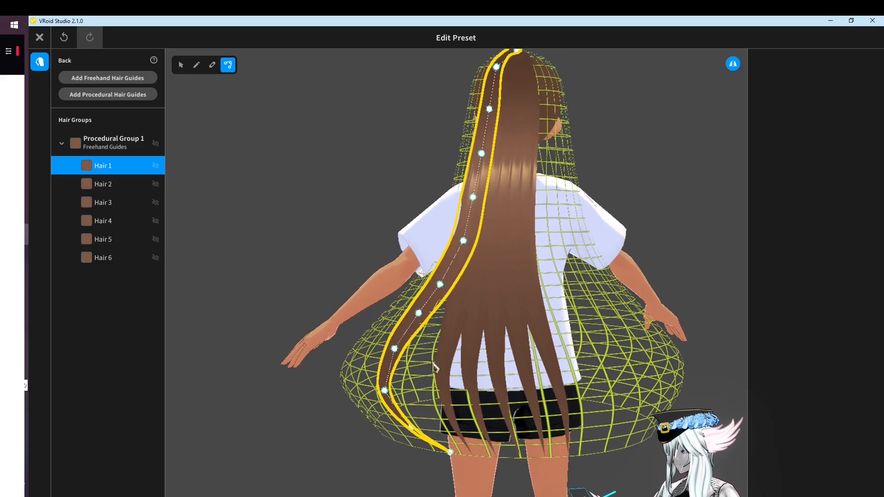
click(439, 367)
click(348, 307)
right_drag(361, 303, 355, 299)
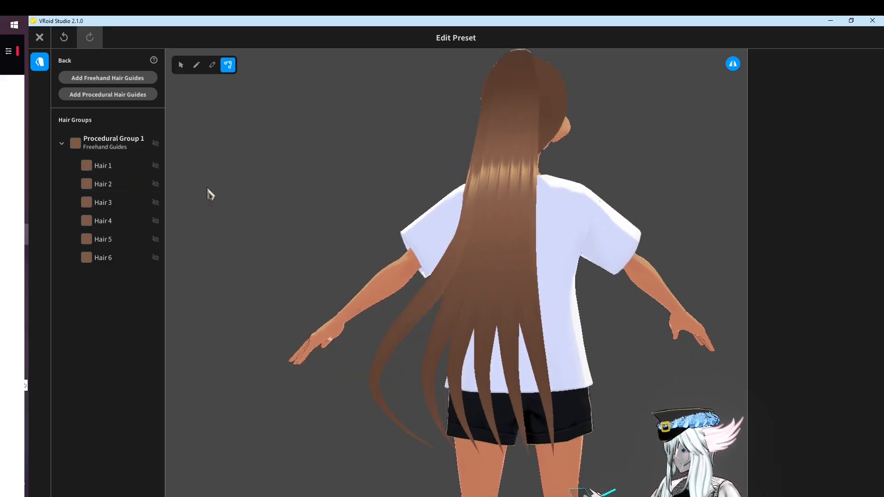
Duplicate the half-back hair group and flip the copy to cover the other half of the back
click(96, 147)
right_click(117, 138)
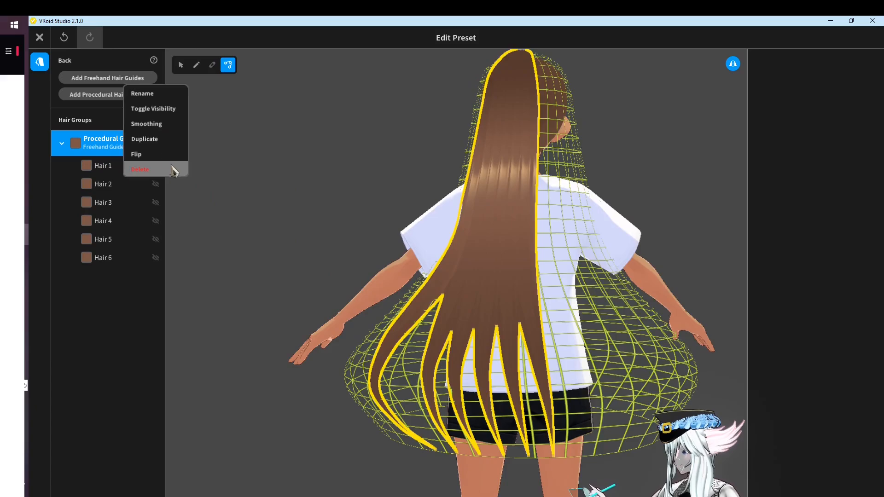
click(145, 140)
click(116, 289)
right_click(120, 289)
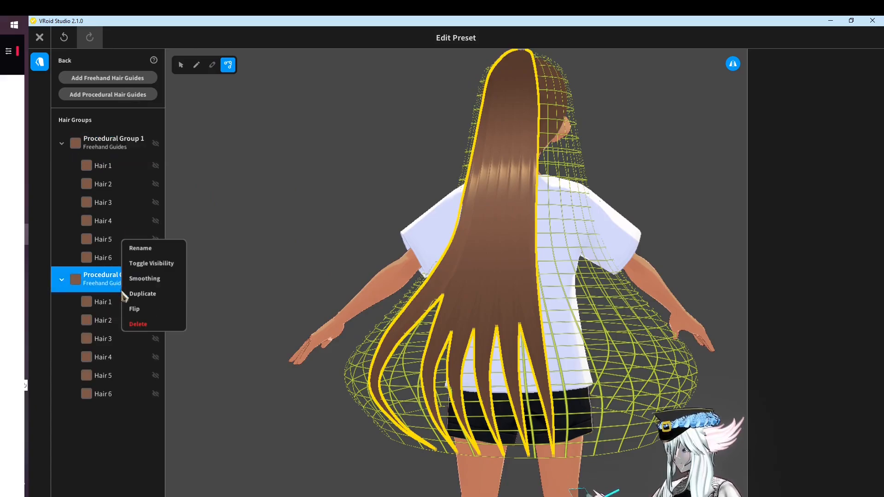
click(134, 310)
click(370, 319)
Examine the mirrored back hair from several angles, checking how the two halves meet along the centre
right_drag(478, 241, 519, 195)
right_drag(575, 404, 633, 278)
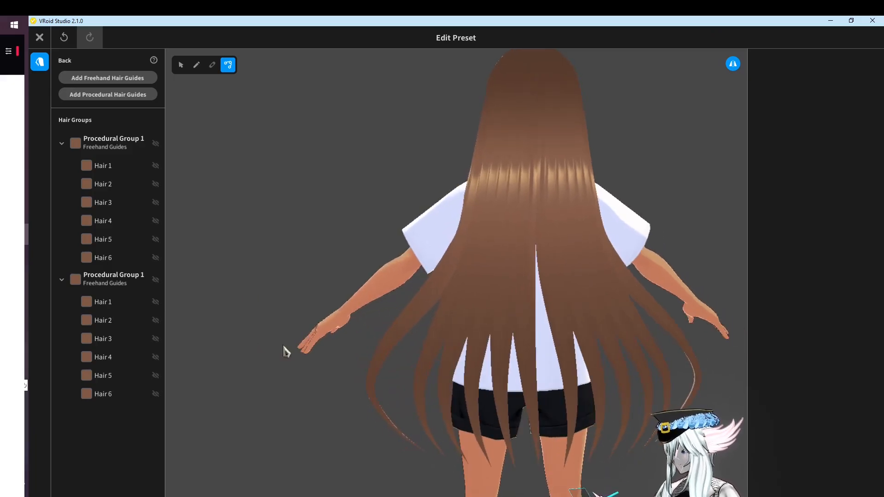
right_drag(556, 395, 528, 377)
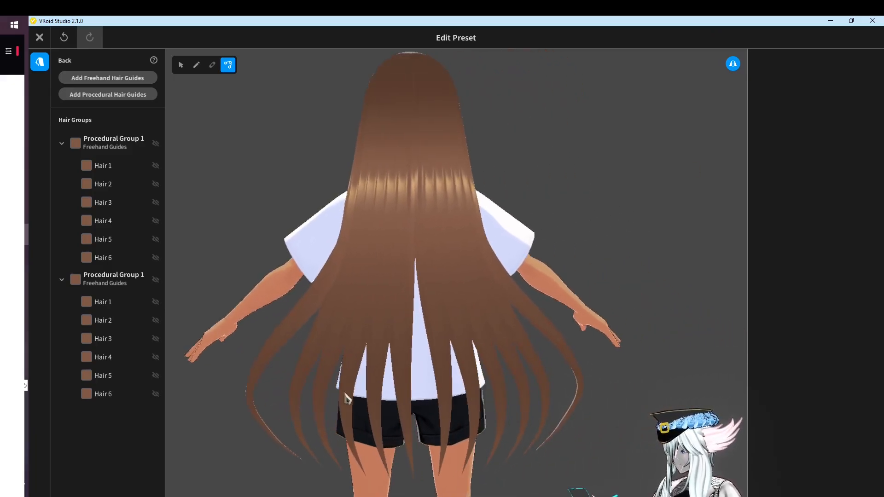
right_drag(347, 398, 458, 348)
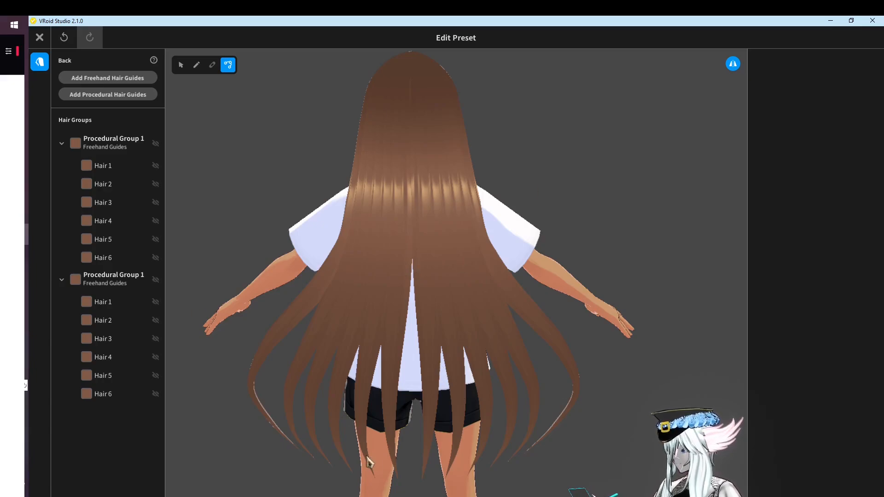
right_drag(531, 459, 519, 442)
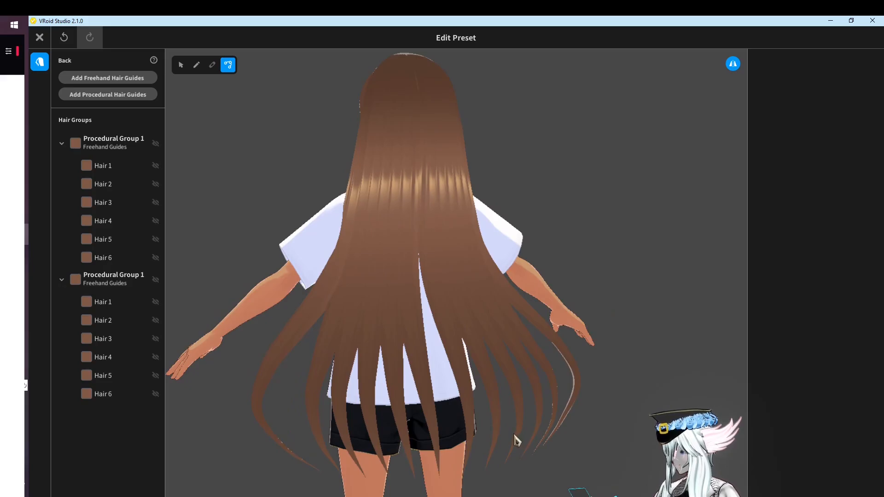
right_drag(512, 440, 442, 418)
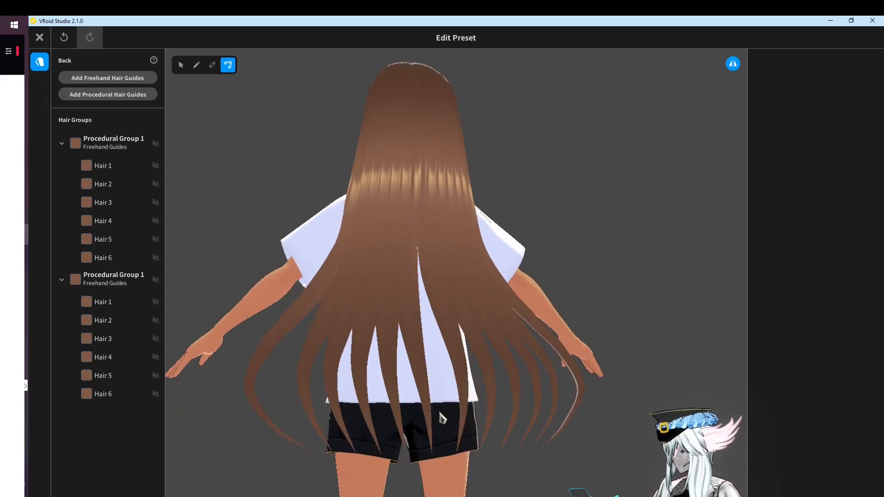
right_drag(495, 277, 424, 352)
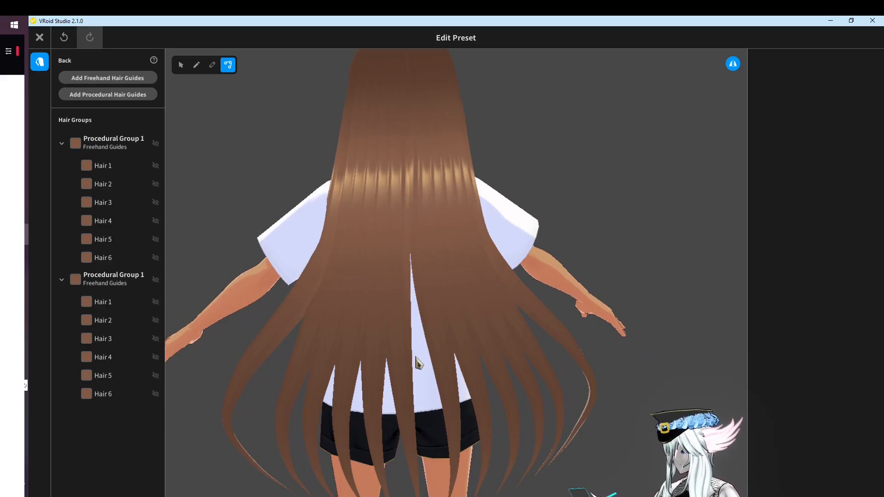
Duplicate the centremost strand, Hair 6, in the first hair group
click(138, 258)
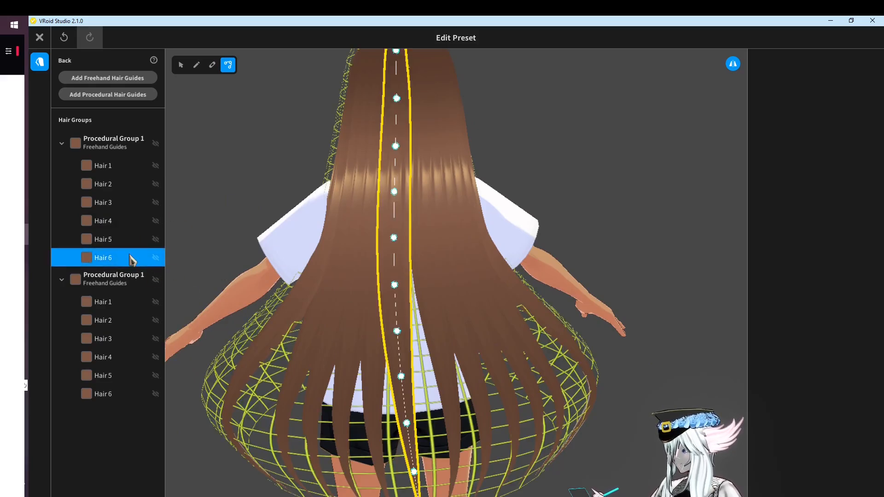
right_click(131, 260)
click(164, 259)
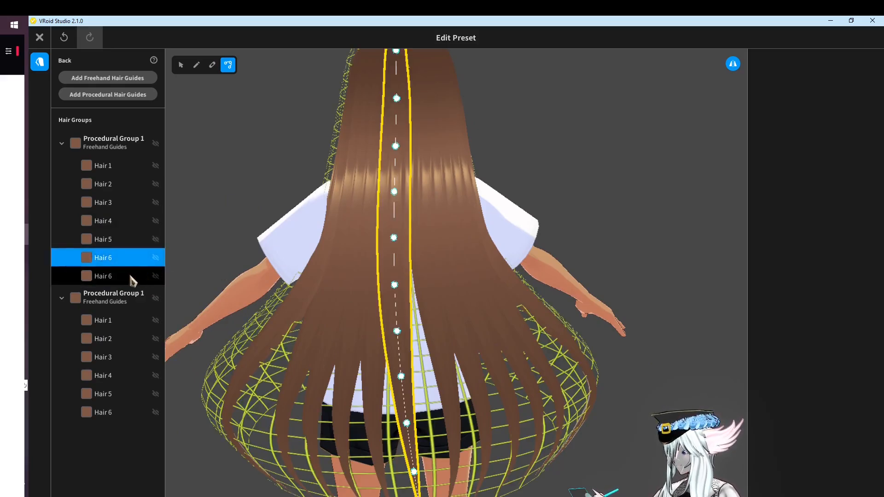
Shift the duplicated Hair 6 strand over the centre gap with a Position (X) of 0.02
click(181, 67)
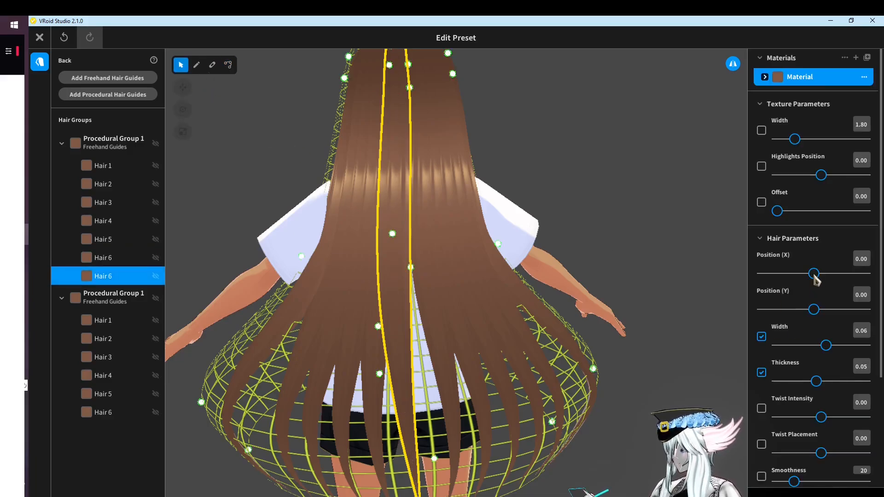
drag(814, 275, 814, 275)
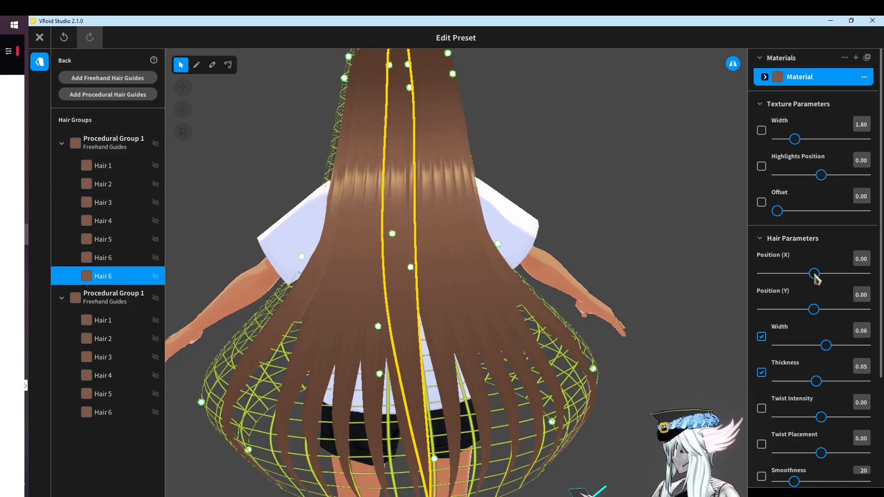
click(620, 266)
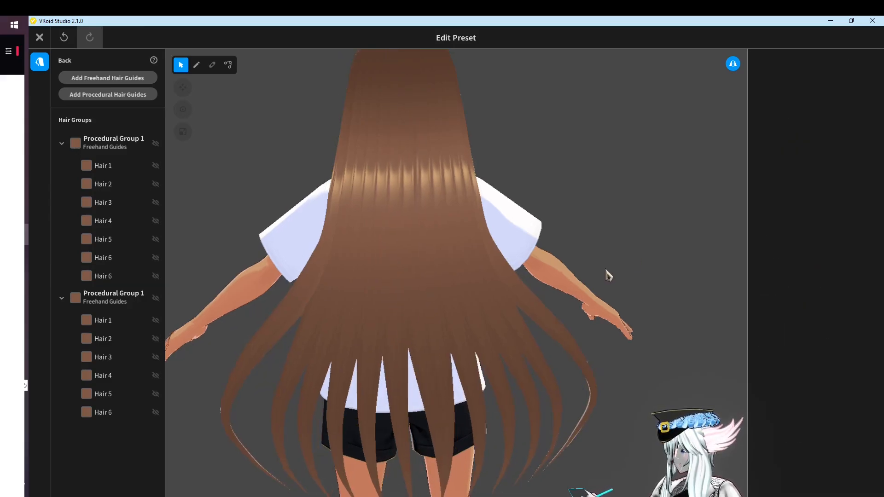
key(ctrl+z)
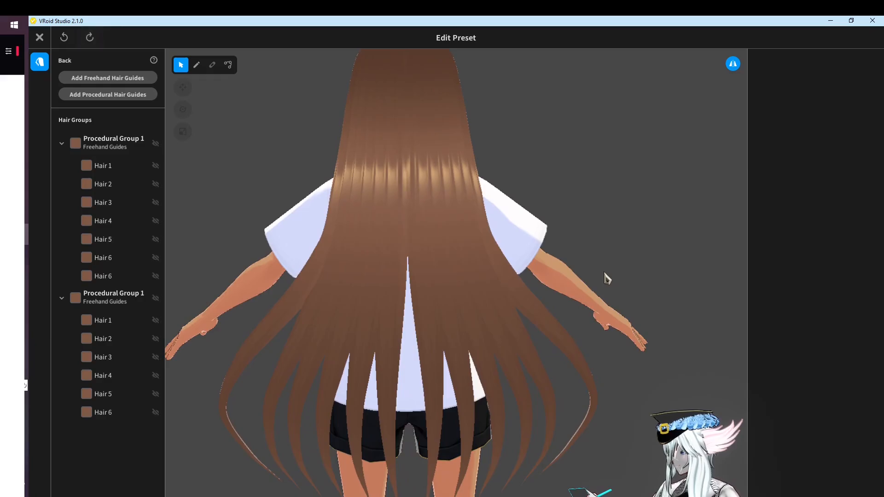
click(109, 276)
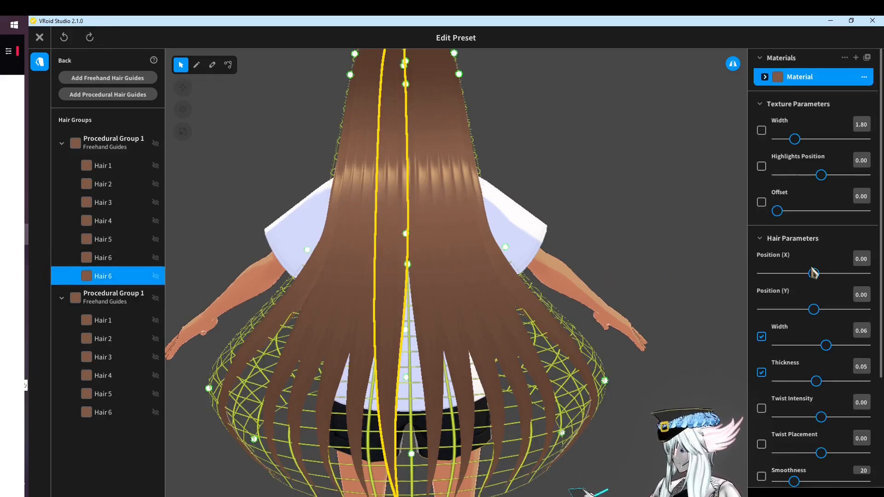
drag(814, 274, 814, 275)
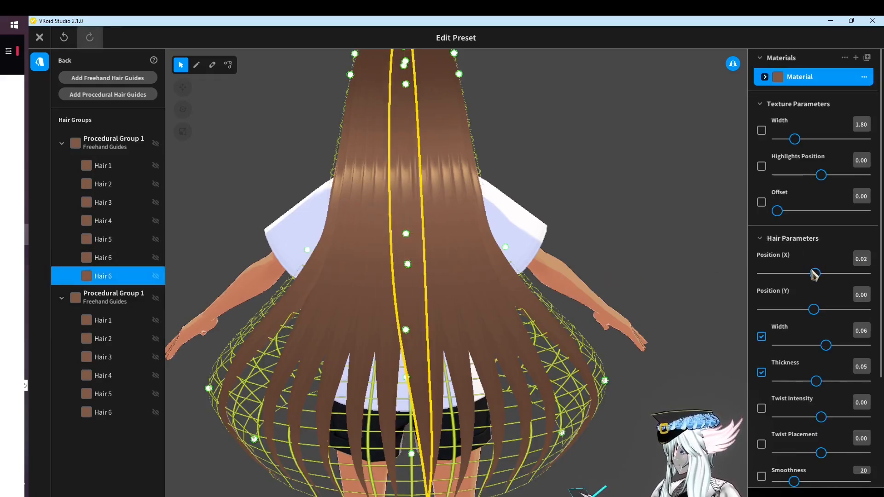
Adjust the lower control points of the duplicated Hair 6 strand so it hangs straight down the middle of the back
click(228, 65)
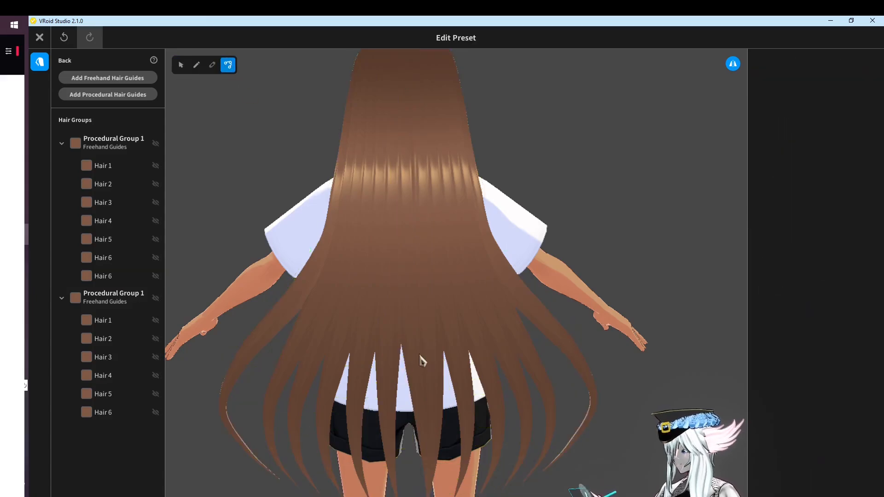
drag(421, 378, 417, 375)
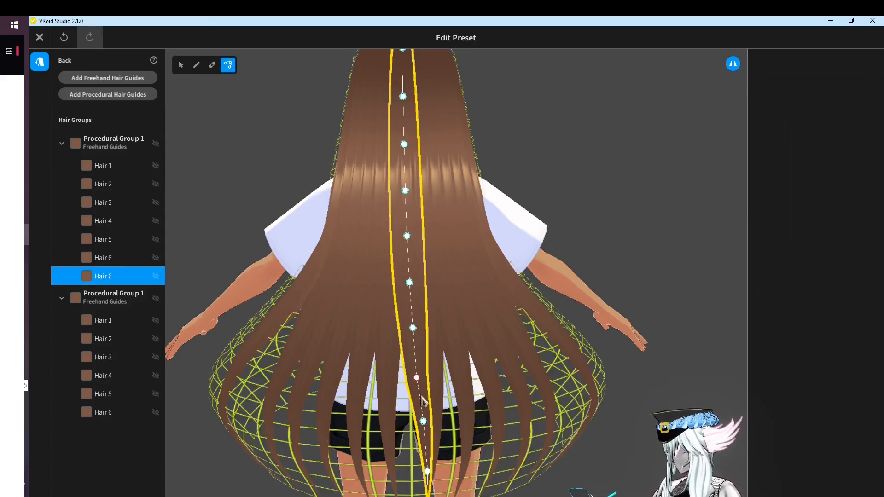
drag(424, 422, 414, 428)
drag(417, 377, 413, 381)
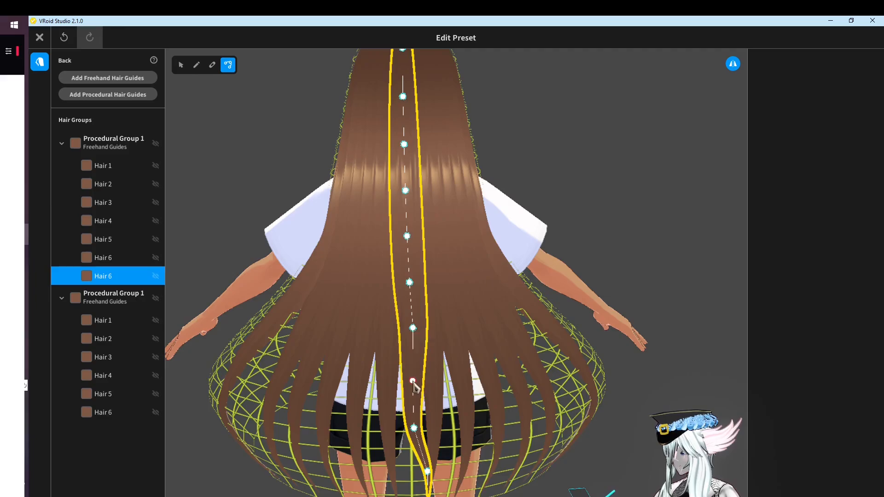
drag(428, 474, 410, 472)
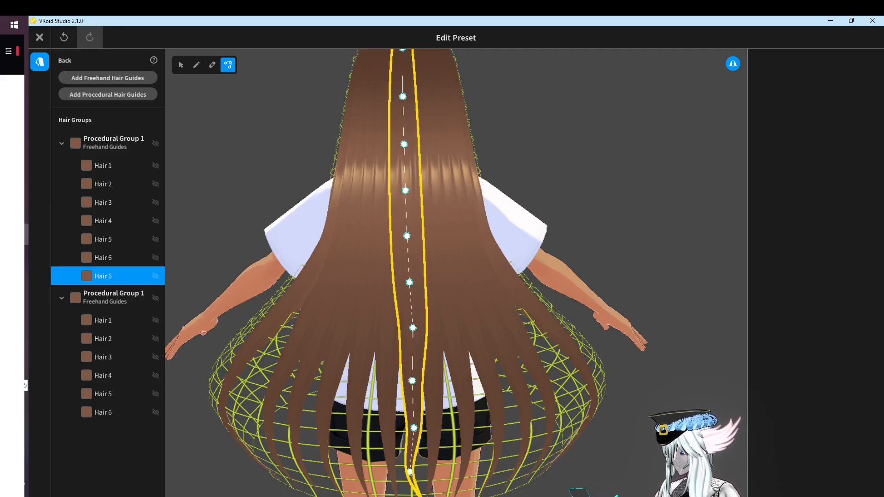
click(590, 283)
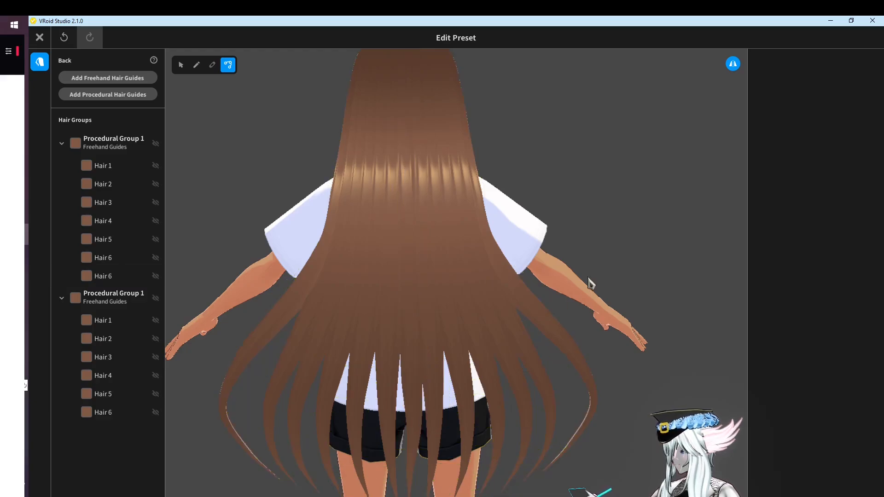
scroll(458, 269, down, 2)
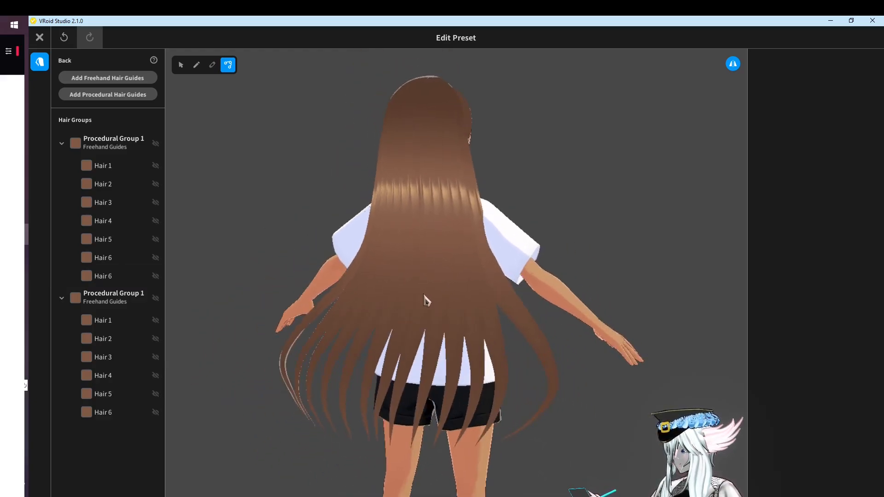
Examine the filled back hair from the side and the front of the character
right_drag(446, 299, 586, 345)
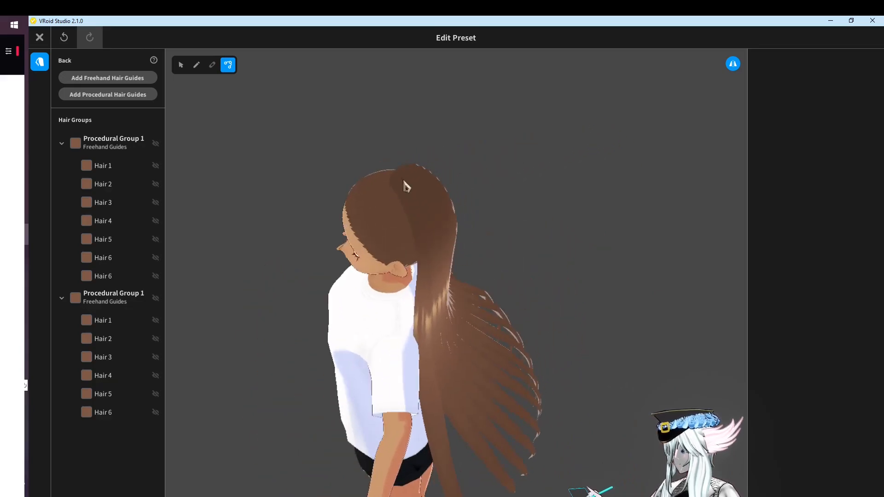
right_drag(392, 225, 482, 257)
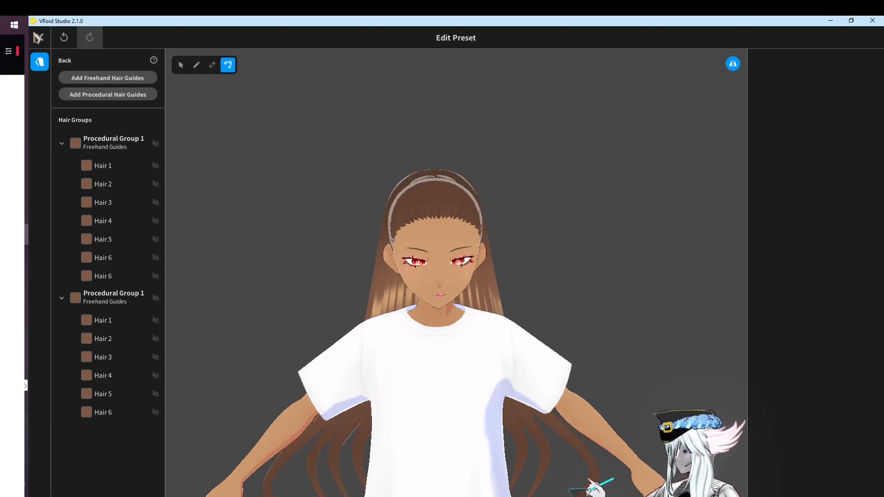
click(40, 37)
click(544, 190)
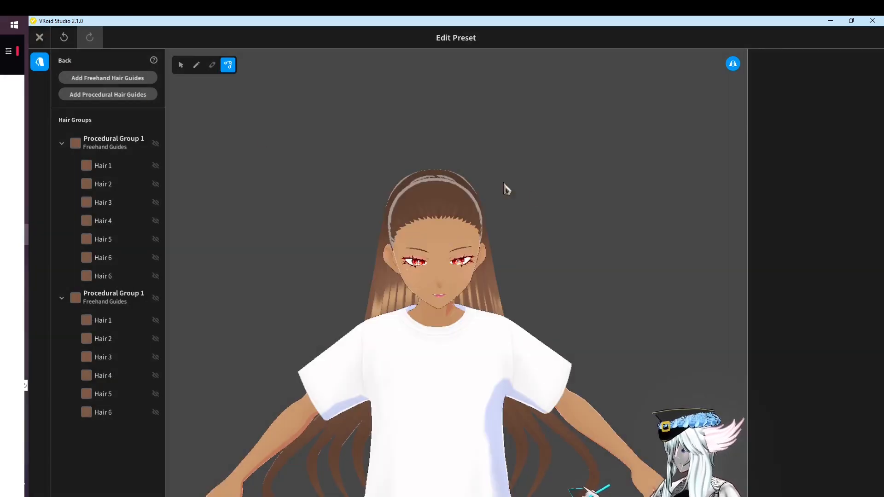
Try adding a procedural hair guide group alongside the back hair's two freehand groups
click(132, 141)
right_drag(313, 199, 239, 205)
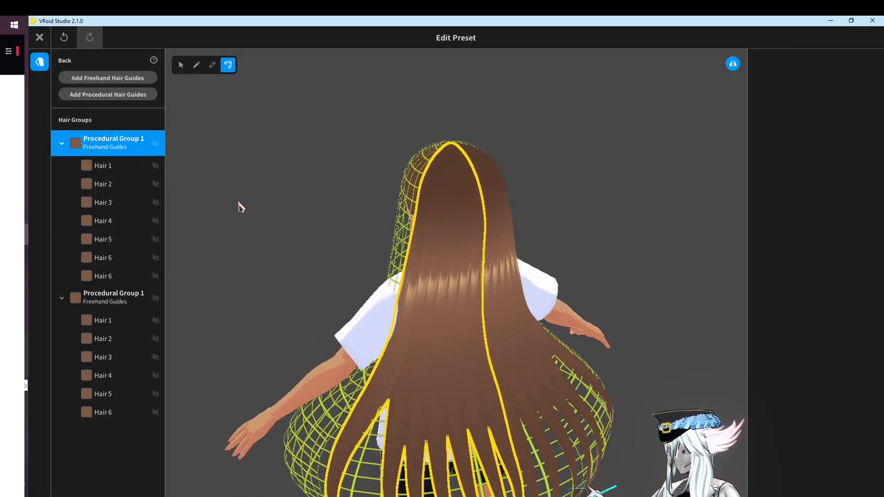
click(109, 95)
right_drag(295, 313, 340, 310)
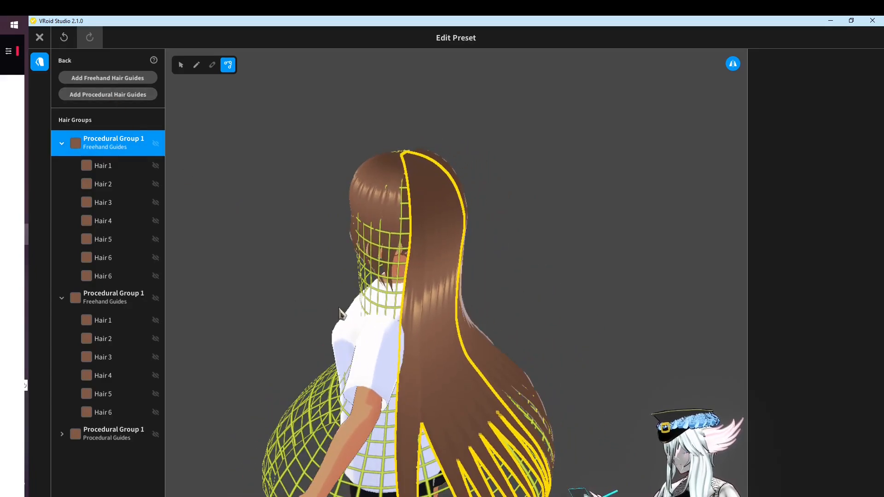
click(129, 436)
right_drag(277, 392, 407, 372)
click(65, 37)
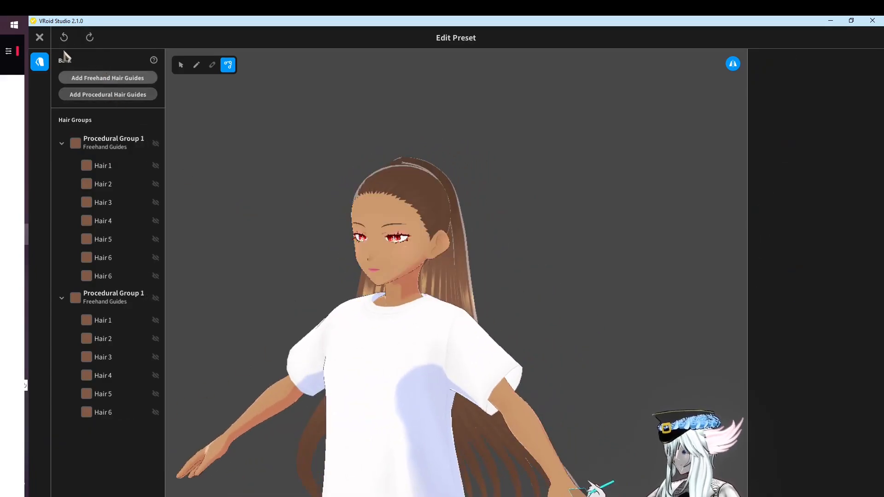
Leave the back hair editor and open a new custom front hairstyle for editing
click(40, 37)
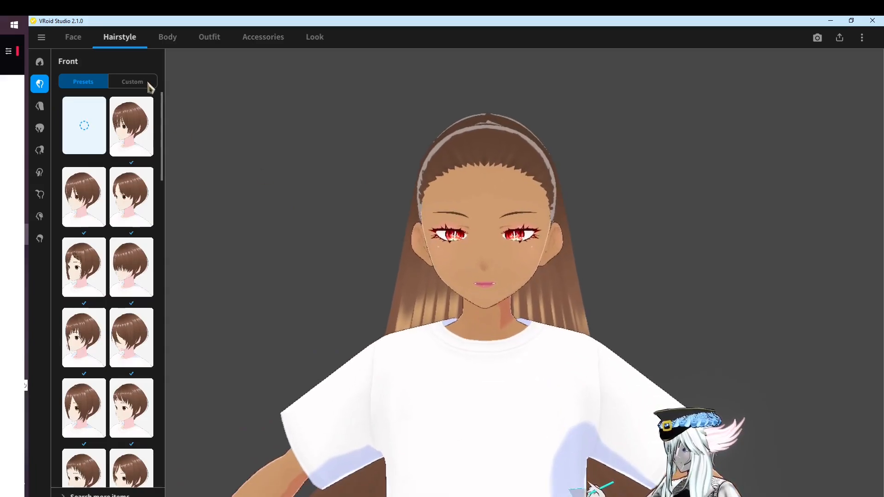
click(148, 85)
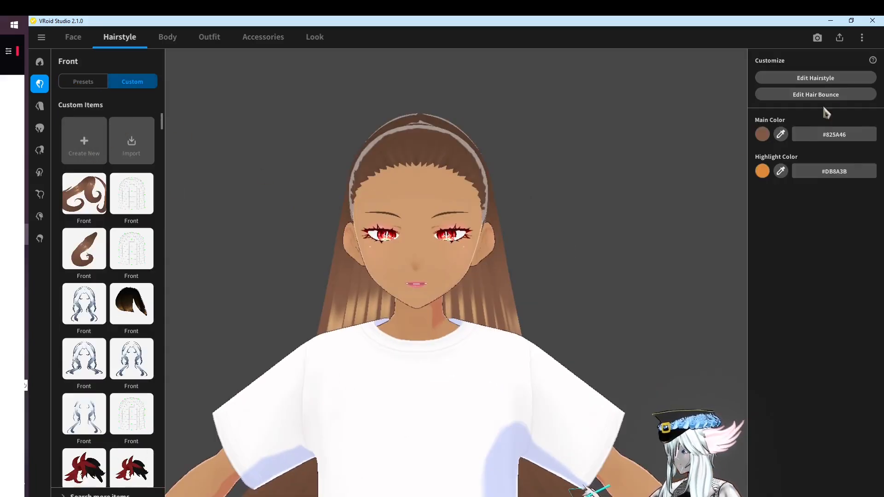
click(822, 77)
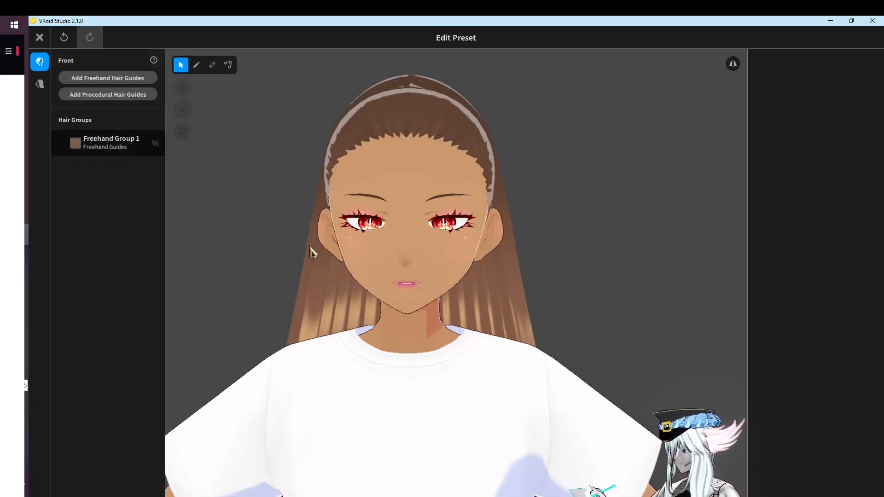
Turn on symmetry for Freehand Group 1 and extend its guide mesh outward and down to the shoulders
click(312, 252)
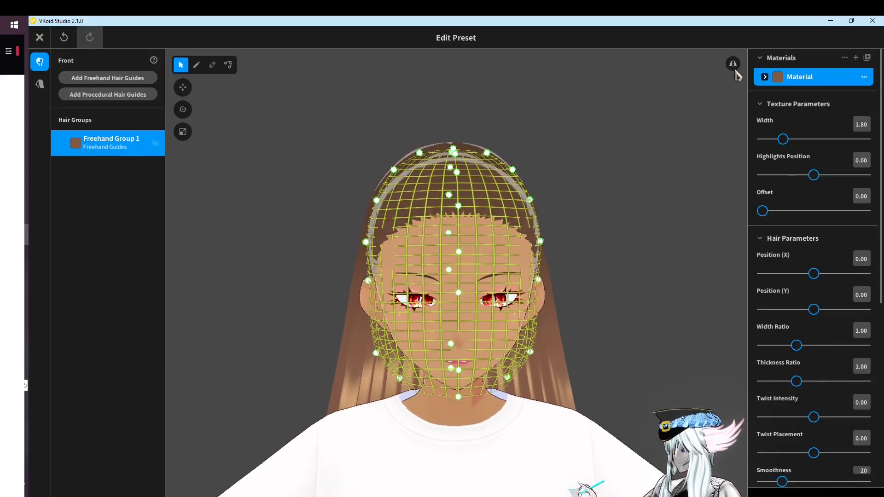
click(734, 69)
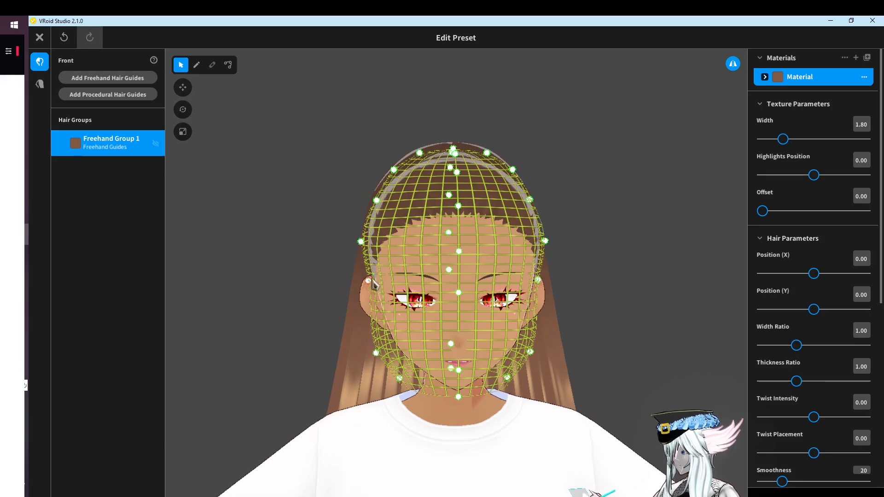
right_drag(362, 285, 364, 354)
drag(364, 354, 339, 371)
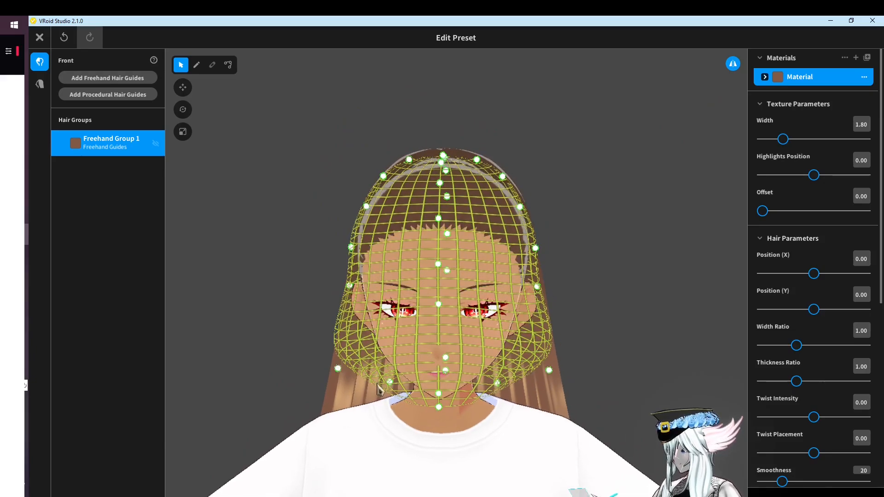
drag(390, 383, 355, 410)
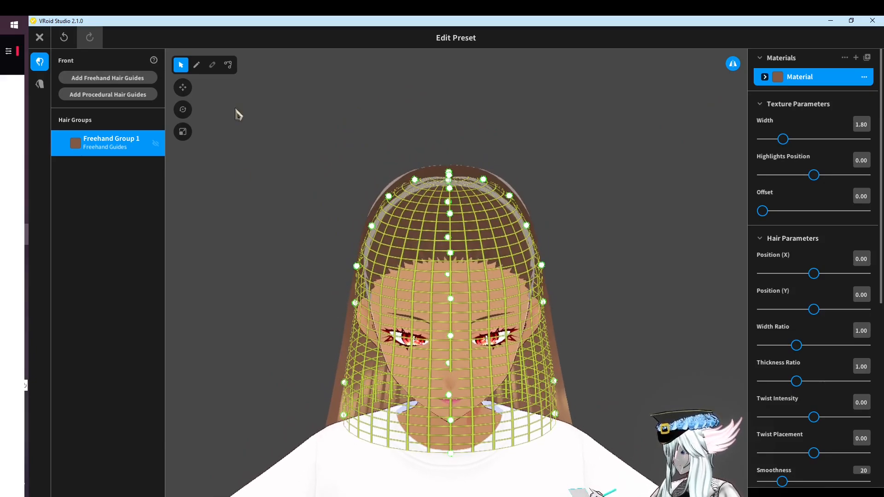
Try brushing a symmetrical strand from the crown down the centre of the face
click(197, 65)
right_drag(374, 343, 441, 344)
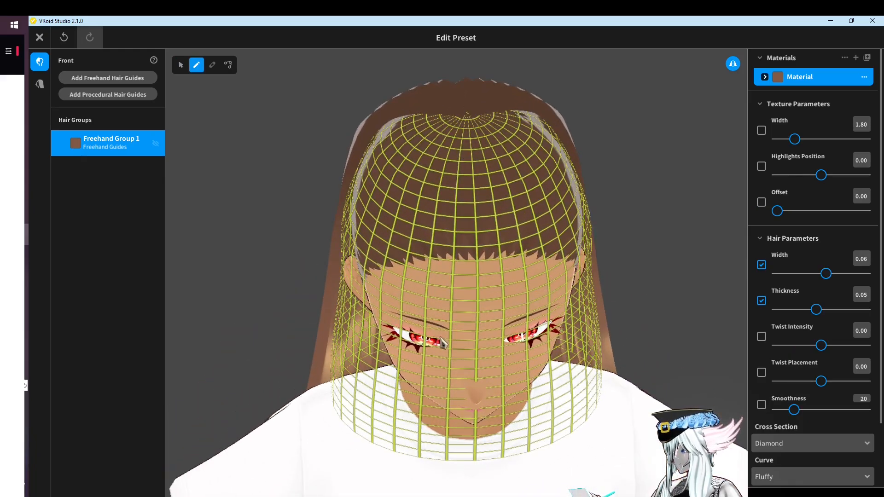
mouse_move(470, 126)
mouse_down()
mouse_move(455, 288)
mouse_move(472, 402)
mouse_up()
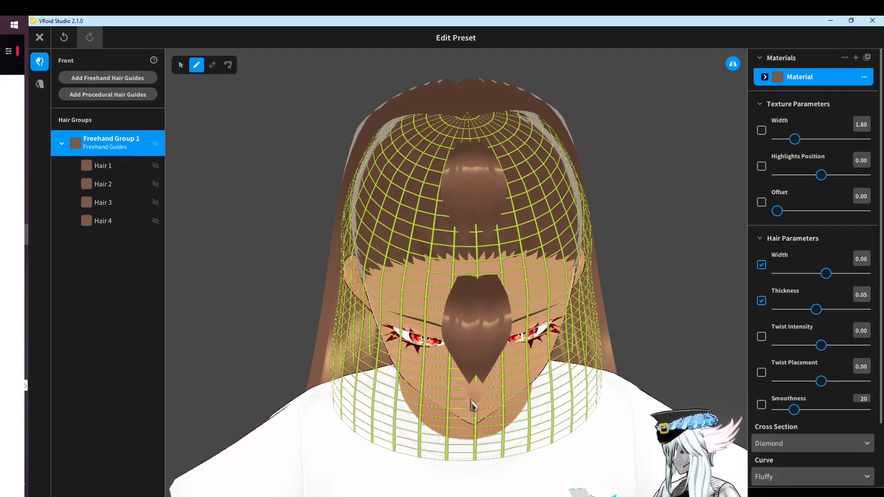
key(ctrl+z)
key(ctrl+z)
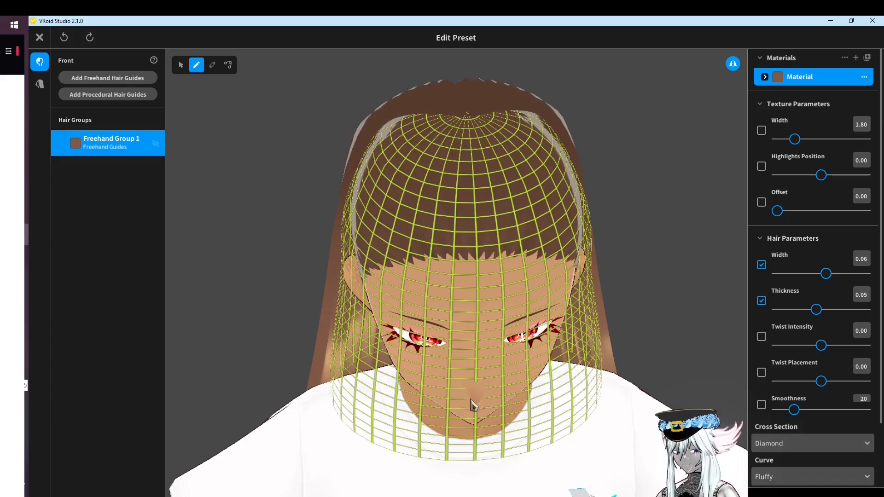
Turn off symmetry and try brushing single strands down the centre of the forehead and face
click(733, 68)
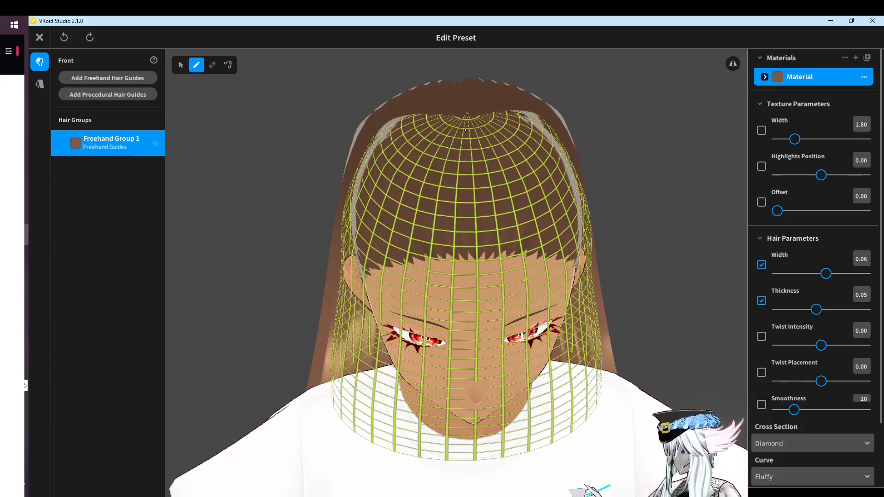
drag(467, 212, 467, 231)
drag(463, 389, 460, 268)
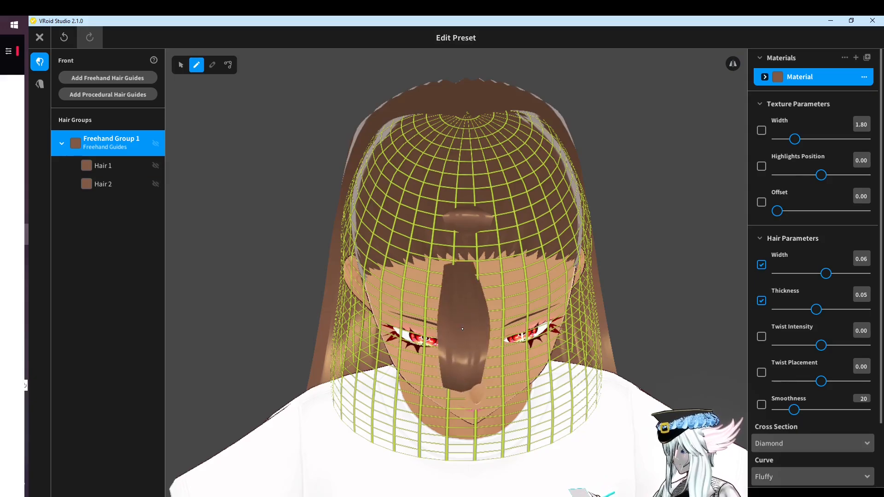
key(ctrl+z)
key(ctrl+z)
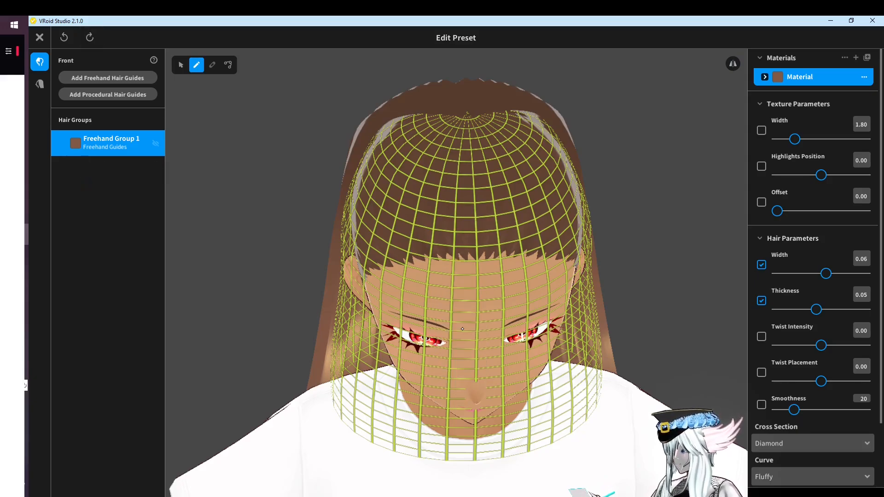
Brush two adjacent bang strands from the crown down over the forehead in Freehand Group 1
right_drag(462, 329, 432, 289)
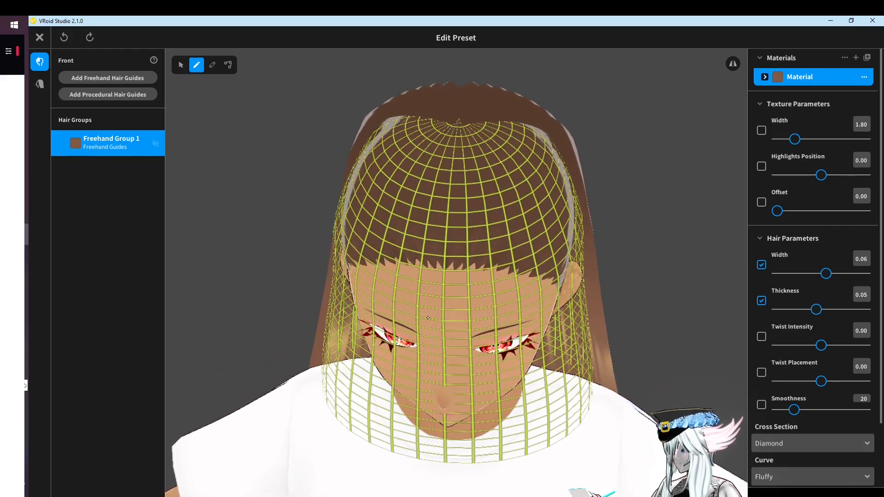
mouse_move(432, 247)
right_down()
mouse_move(442, 254)
mouse_move(427, 262)
right_up()
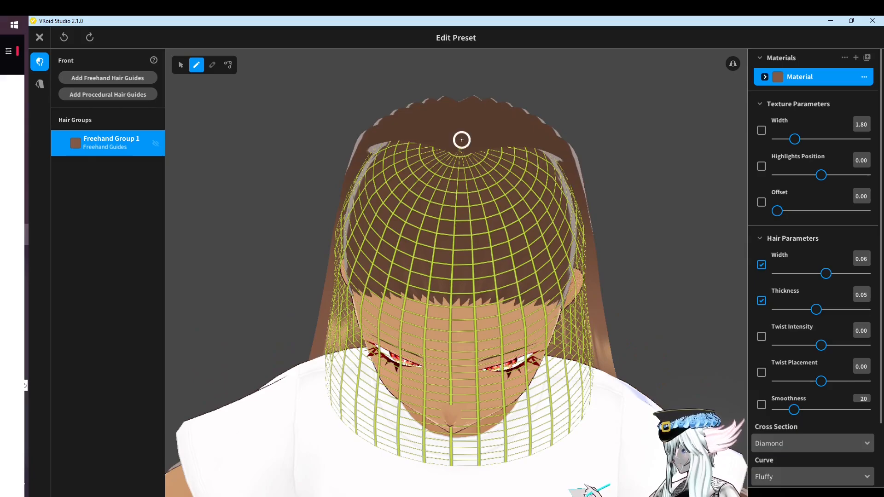
drag(461, 140, 453, 355)
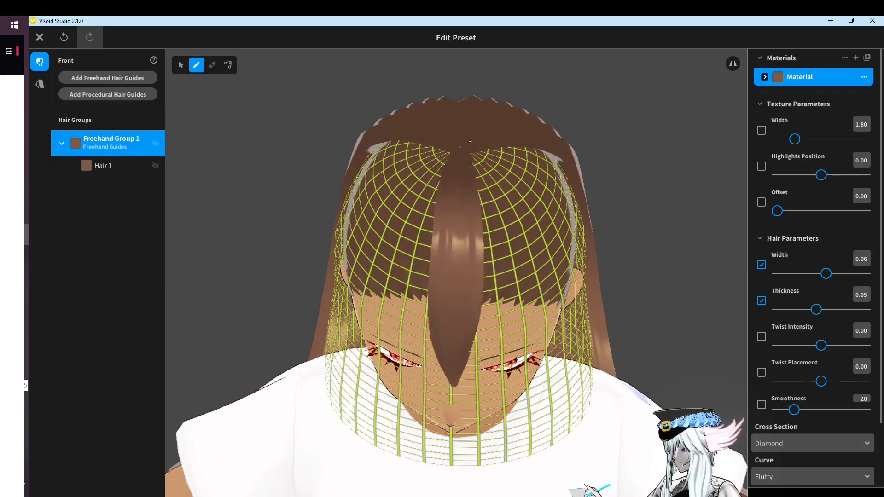
mouse_move(469, 136)
mouse_down()
mouse_move(490, 230)
mouse_move(484, 382)
mouse_up()
Try brushing a third strand from the crown down the side of the head towards the ear
right_drag(485, 382, 470, 331)
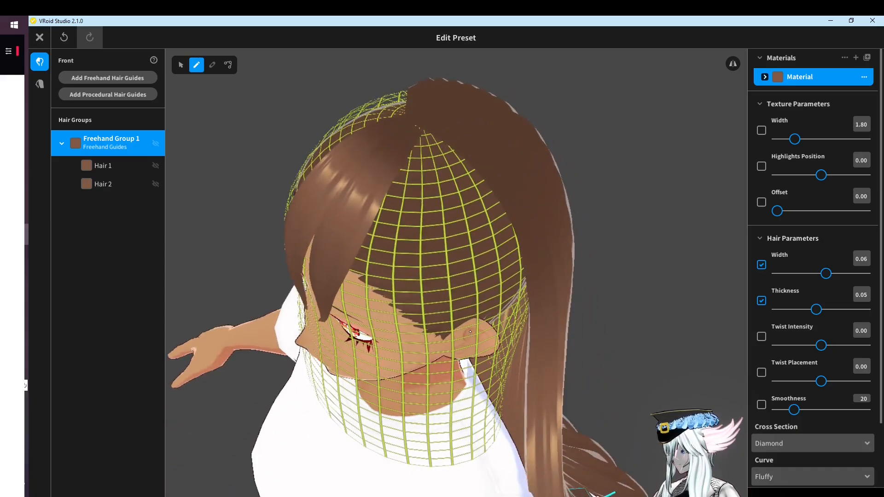
mouse_move(411, 113)
mouse_down()
mouse_move(454, 152)
mouse_move(514, 253)
mouse_move(514, 355)
mouse_move(447, 387)
mouse_up()
mouse_move(446, 387)
right_down()
mouse_move(460, 359)
mouse_move(494, 356)
right_up()
key(ctrl+z)
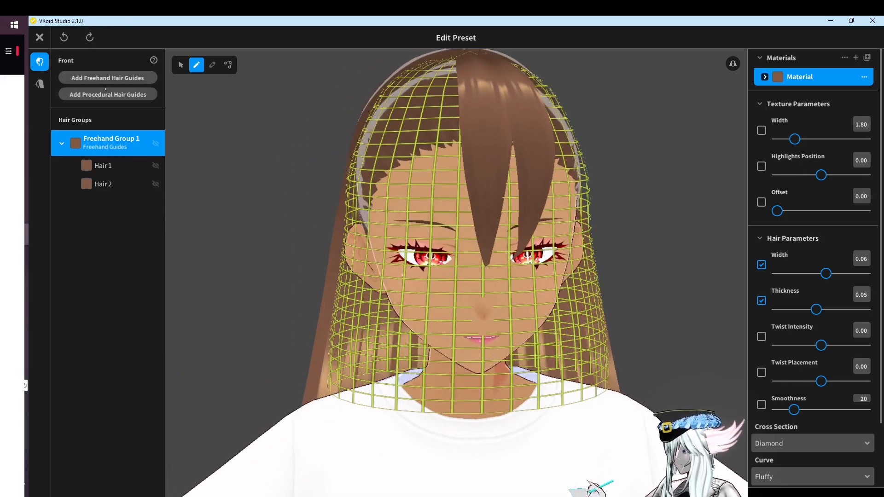
Add a second freehand hair guide group and flare its guide mesh outward on both sides of the head
click(107, 78)
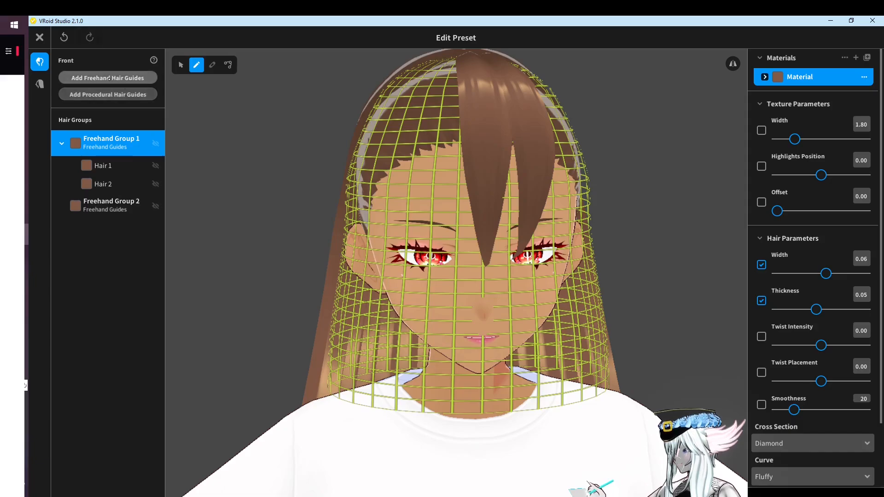
scroll(452, 260, down, 1)
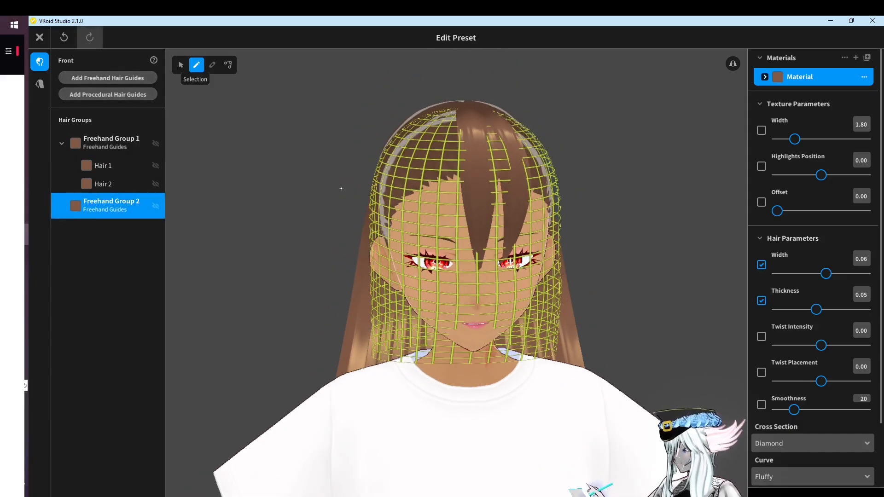
click(180, 64)
drag(349, 240, 270, 239)
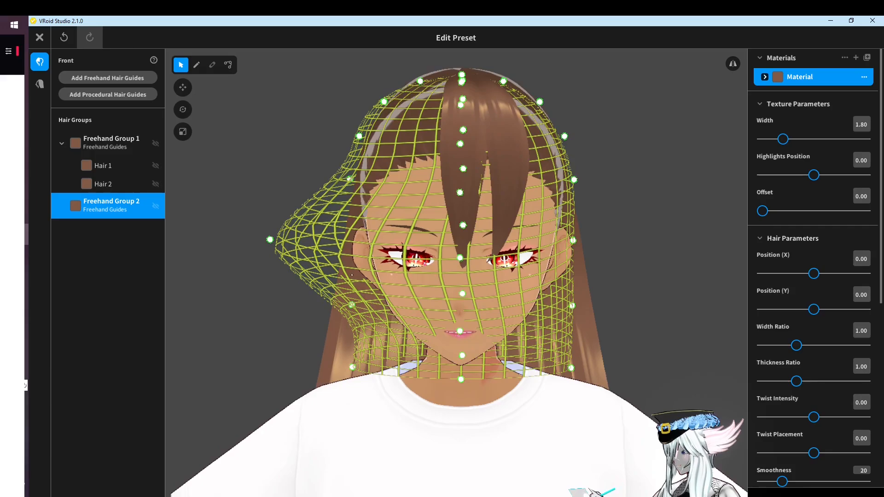
drag(573, 244, 661, 260)
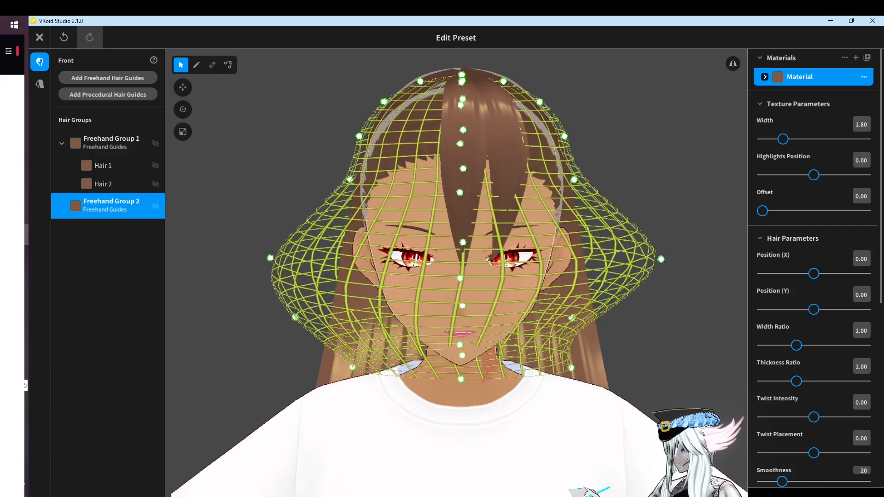
drag(574, 180, 603, 180)
right_drag(604, 186, 645, 226)
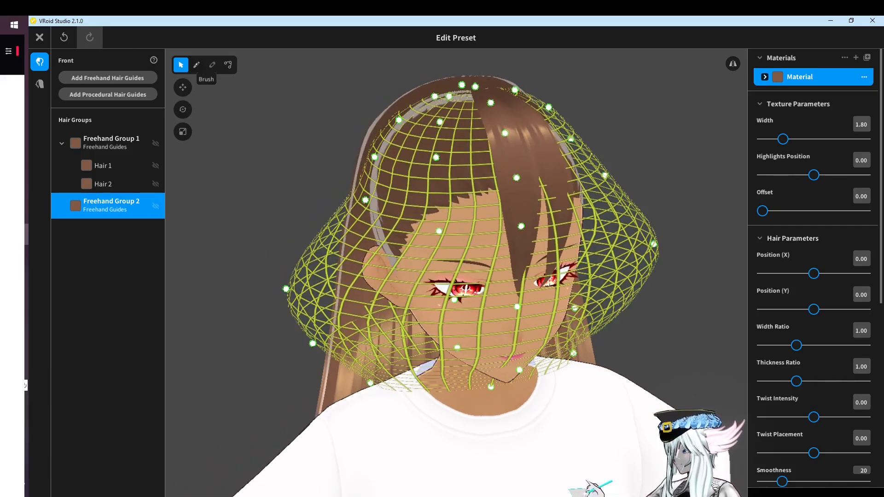
Brush two curled strands in Freehand Group 2 from the crown down the character's right side
click(196, 65)
right_drag(362, 105, 402, 151)
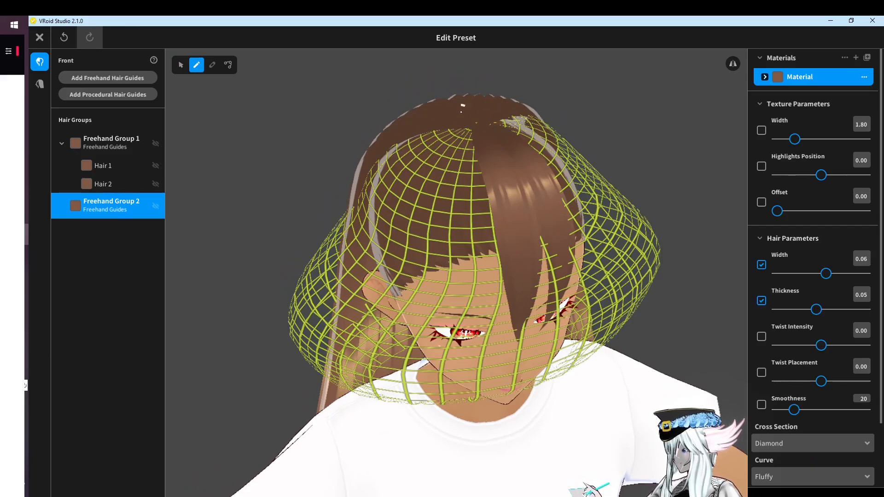
mouse_move(462, 109)
mouse_down()
mouse_move(474, 207)
mouse_move(444, 325)
mouse_move(409, 401)
mouse_up()
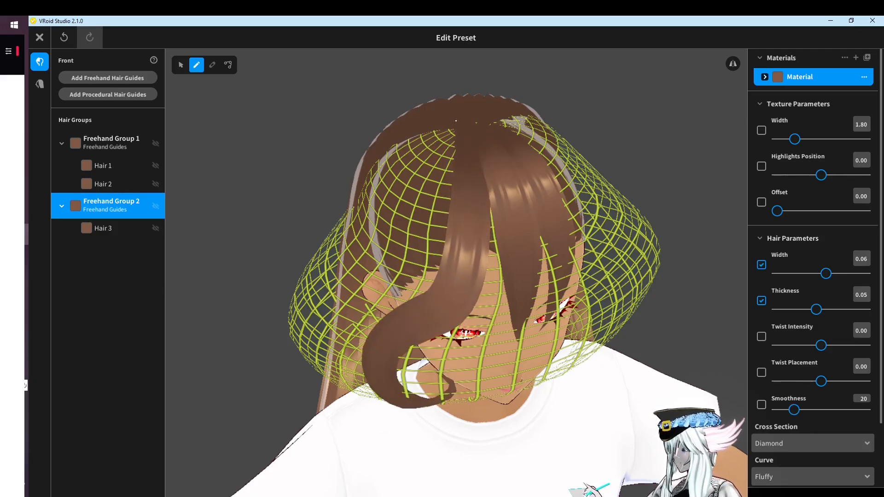
mouse_move(456, 121)
mouse_down()
mouse_move(454, 184)
mouse_move(424, 277)
mouse_move(350, 318)
mouse_move(375, 284)
mouse_up()
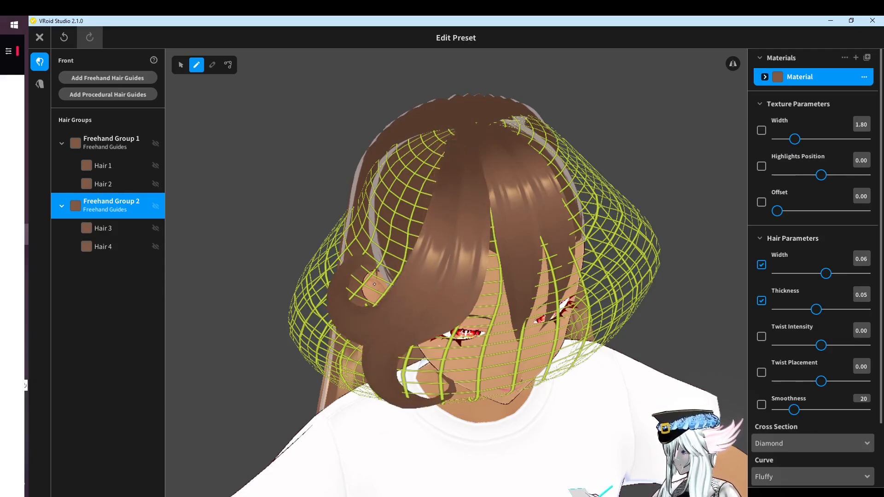
Brush a strand with a curled end from the crown down the character's left side in Freehand Group 2
right_drag(462, 330, 429, 323)
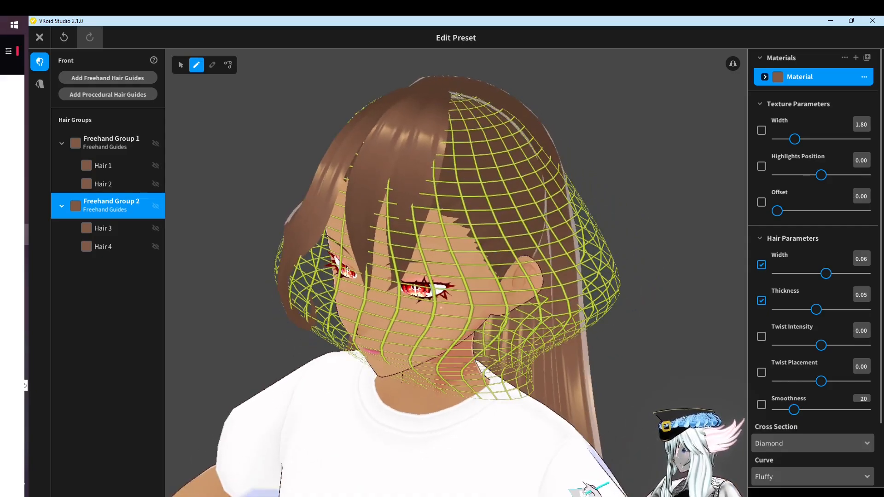
mouse_move(459, 95)
mouse_down()
mouse_move(463, 134)
mouse_move(525, 285)
mouse_move(460, 304)
mouse_up()
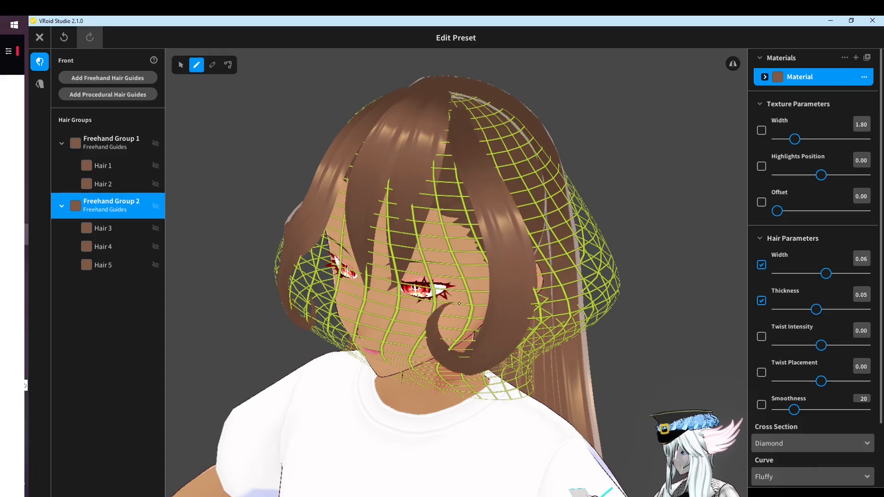
mouse_move(469, 304)
right_down()
mouse_move(508, 295)
mouse_move(454, 310)
right_up()
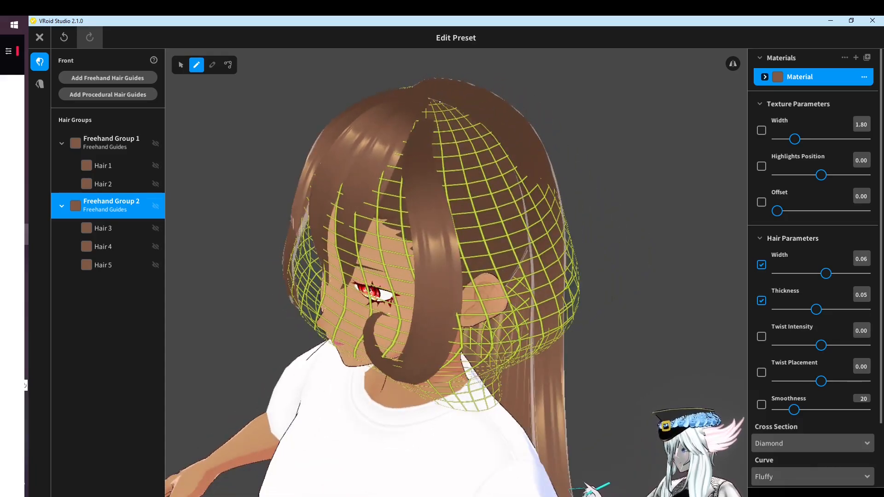
Try brushing a curled strand from the crown over the character's left ear in Freehand Group 2
mouse_move(440, 102)
mouse_down()
mouse_move(520, 364)
mouse_move(471, 377)
mouse_up()
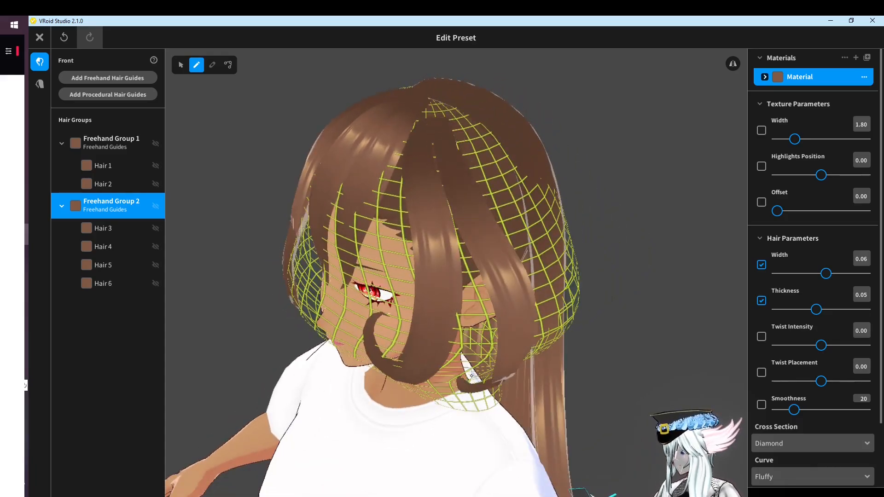
right_drag(471, 377, 510, 367)
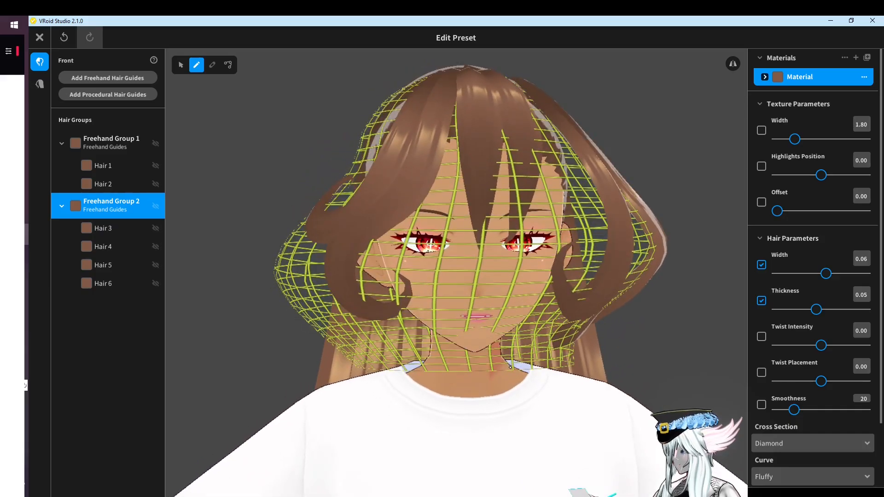
key(ctrl+z)
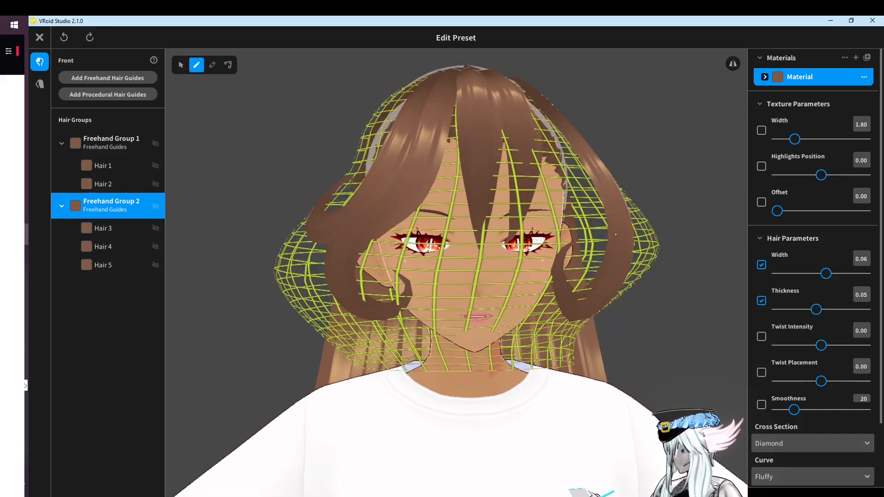
Brush a curled strand from the crown down behind the character's left ear in Freehand Group 2
right_drag(609, 289, 542, 311)
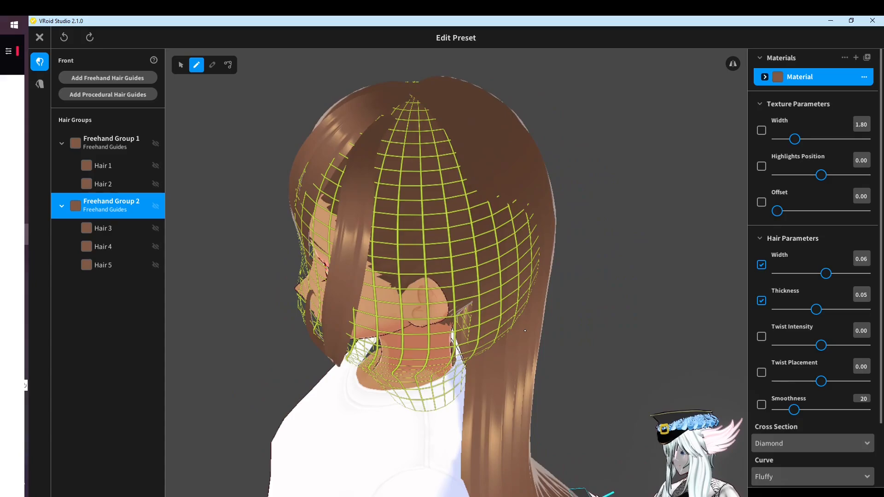
mouse_move(415, 91)
mouse_down()
mouse_move(491, 217)
mouse_move(458, 342)
mouse_move(460, 275)
mouse_up()
right_drag(465, 275, 509, 270)
Reduce the hair width to 0.01 and brush two thin strands down the left side in front of the ear
drag(797, 273, 790, 274)
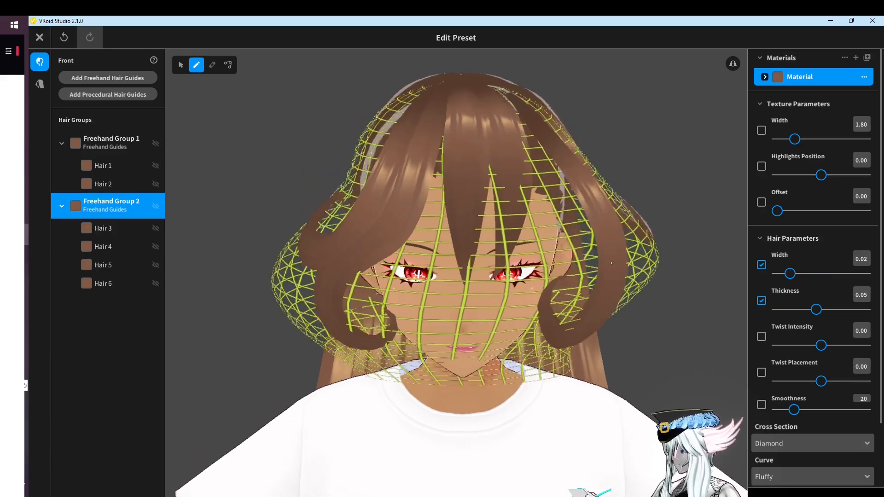
right_drag(645, 271, 581, 269)
mouse_move(401, 107)
mouse_down()
mouse_move(384, 267)
mouse_move(452, 341)
mouse_up()
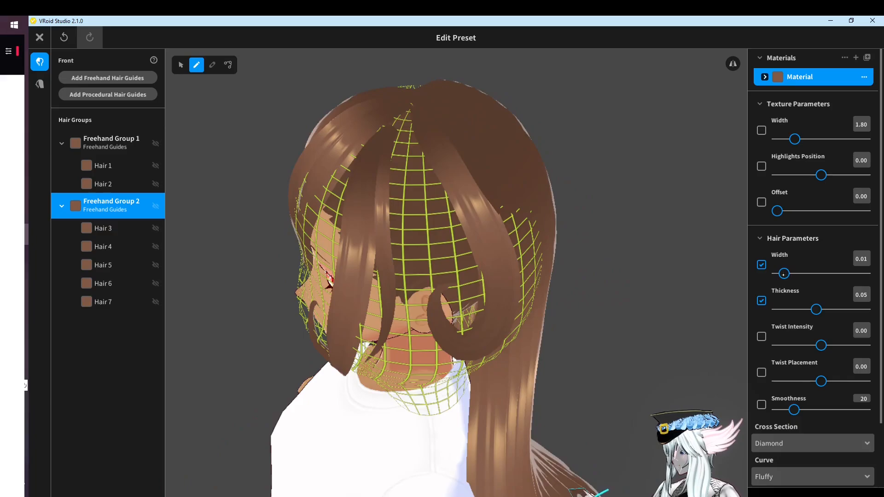
drag(408, 120, 391, 385)
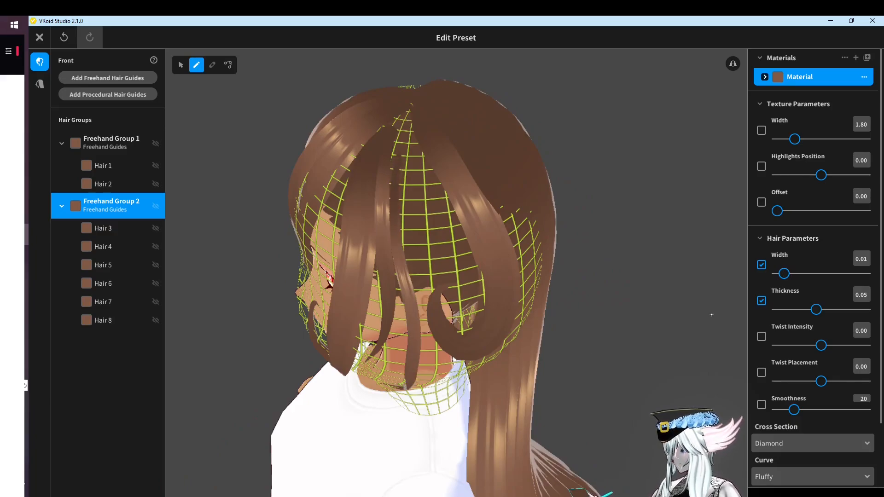
Set the hair thickness to 0.02 and try brushing another thin strand down the left side of the face
right_drag(712, 315, 687, 314)
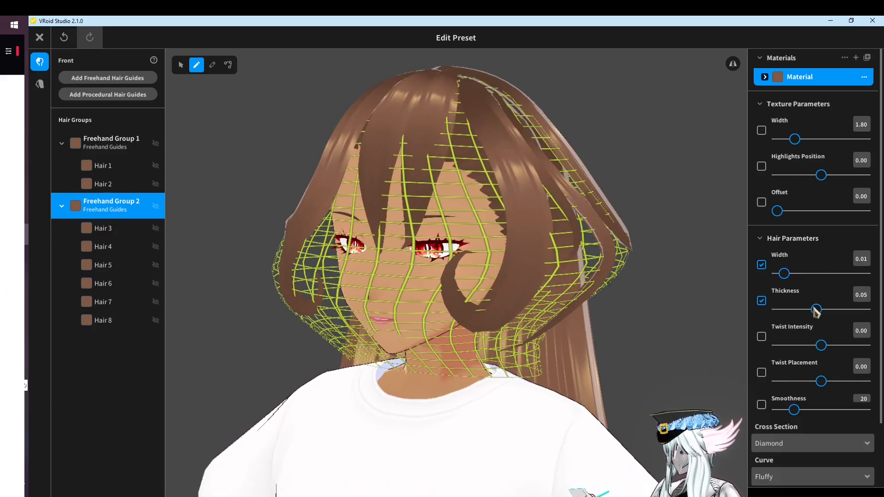
drag(814, 308, 789, 319)
mouse_move(458, 125)
mouse_down()
mouse_move(454, 179)
mouse_move(405, 314)
mouse_move(449, 342)
mouse_up()
mouse_move(297, 328)
right_down()
mouse_move(327, 324)
mouse_move(335, 333)
right_up()
key(ctrl+z)
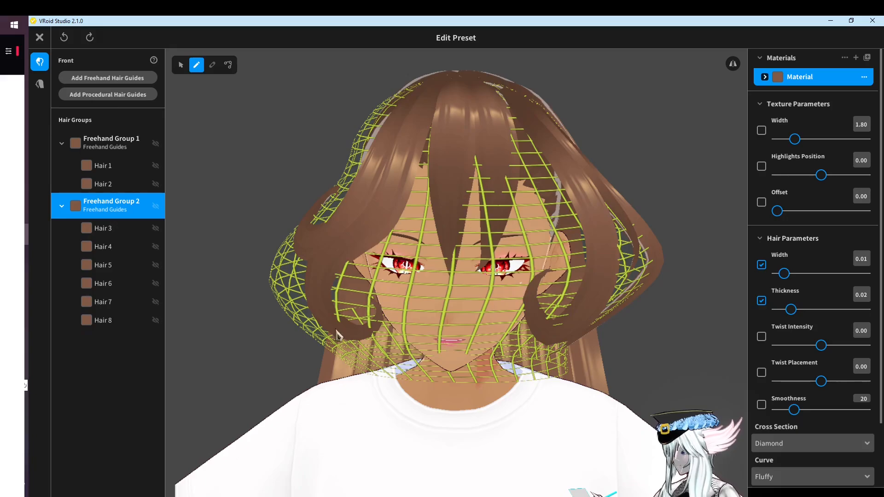
Close the hairstyle editor, saving the front hair as a new item
click(39, 37)
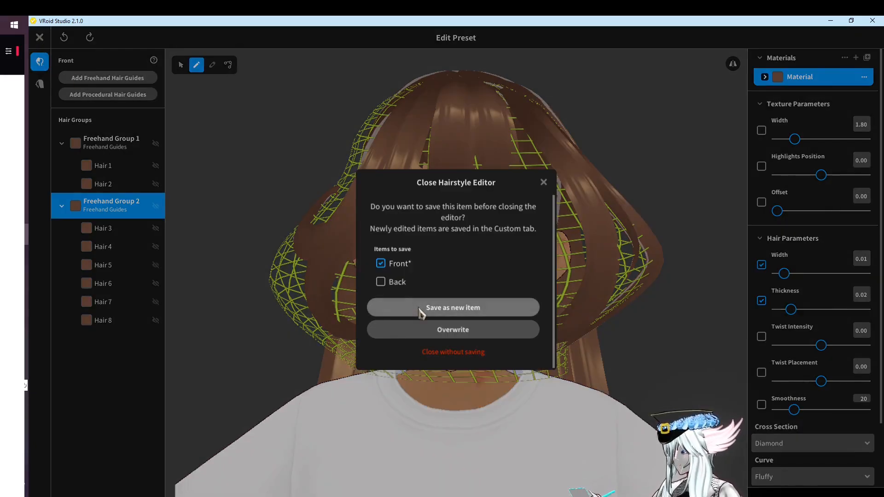
click(466, 307)
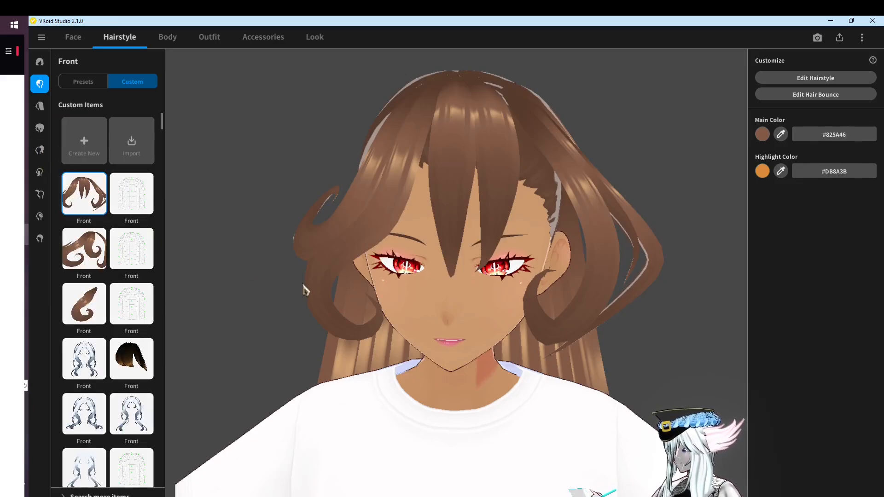
Try the first short overall hair preset on the character
click(40, 150)
click(39, 128)
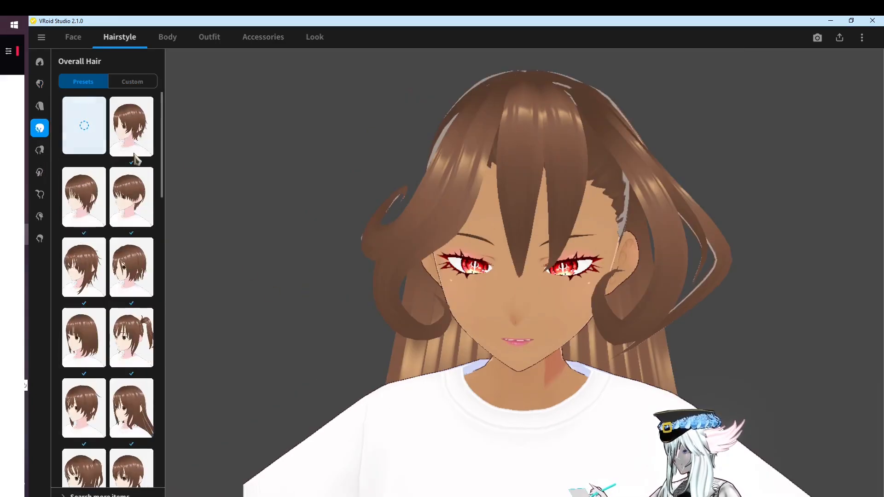
click(146, 141)
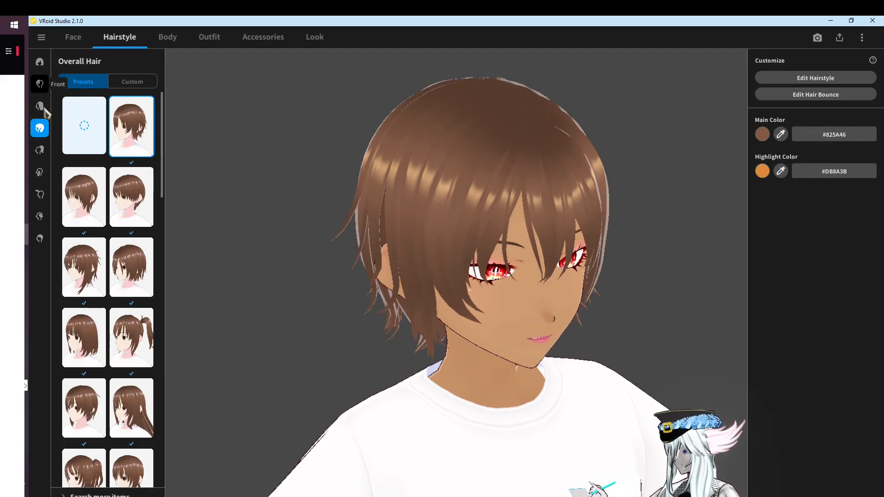
click(41, 86)
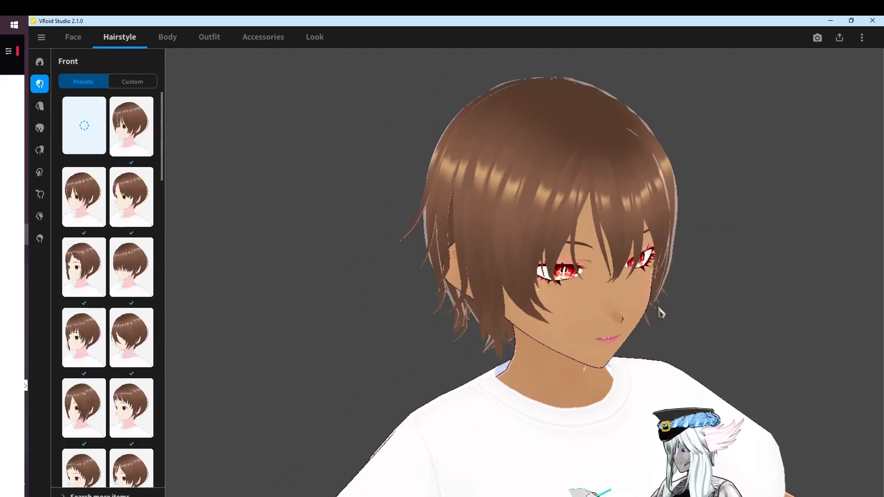
right_drag(456, 334, 883, 327)
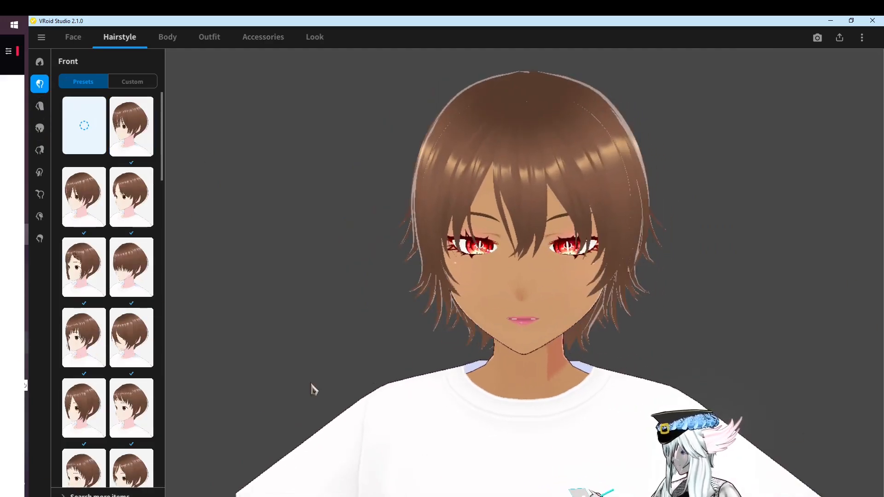
Try out several short and long overall hair presets, and clear the overall hair
click(40, 130)
click(140, 203)
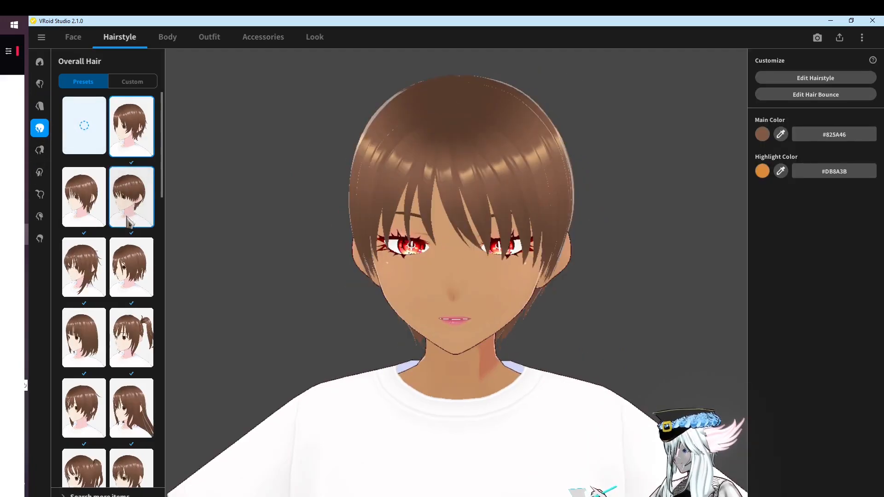
scroll(74, 230, down, 1)
click(76, 233)
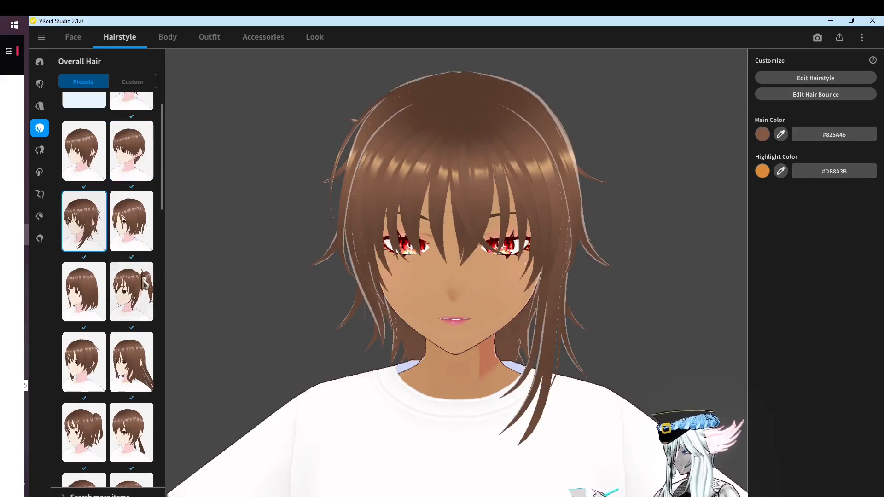
click(131, 290)
click(84, 292)
scroll(92, 295, down, 1)
click(116, 311)
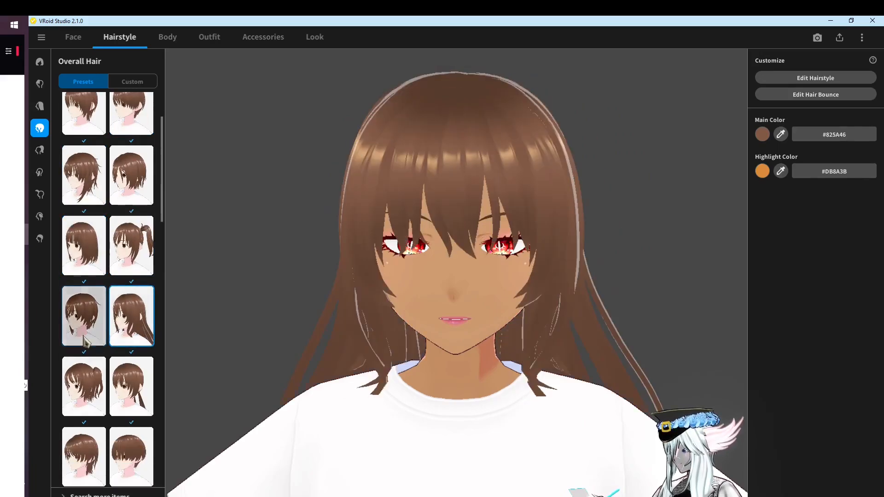
click(83, 333)
scroll(84, 329, down, 2)
click(131, 230)
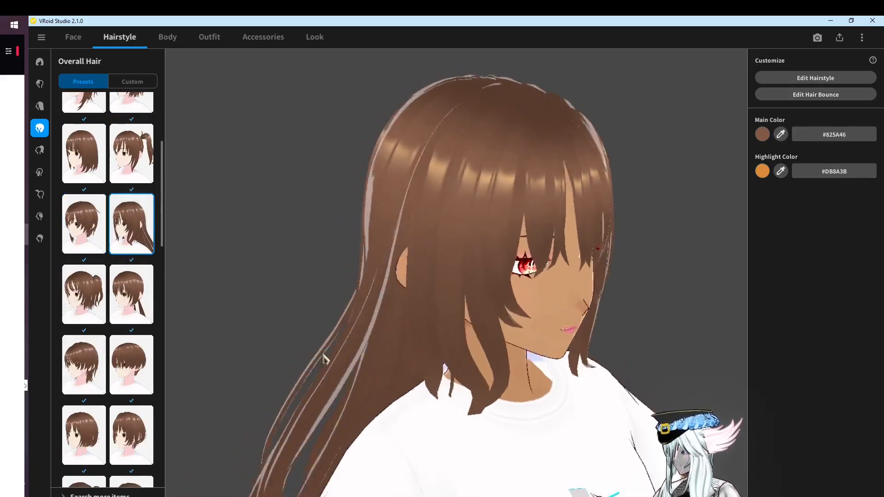
scroll(82, 154, up, 4)
click(81, 151)
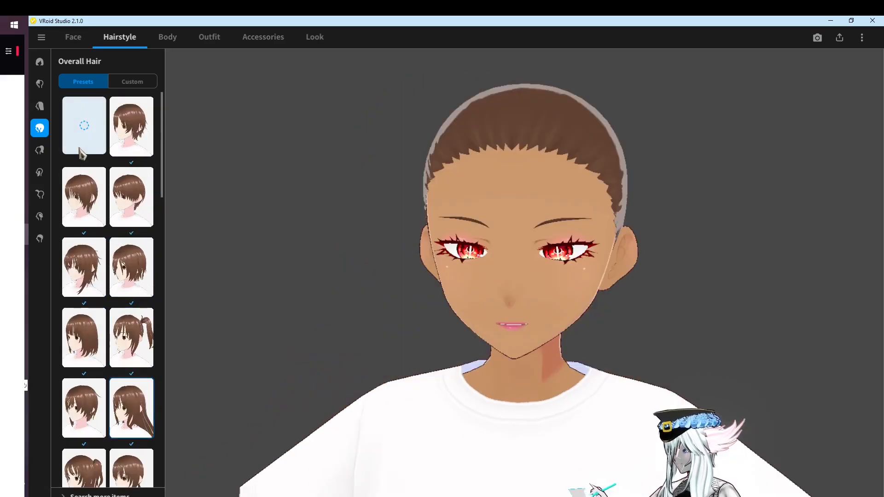
Find the long back hairstyle among the custom back items and reapply it to the character
click(129, 83)
scroll(127, 331, down, 3)
scroll(121, 313, down, 5)
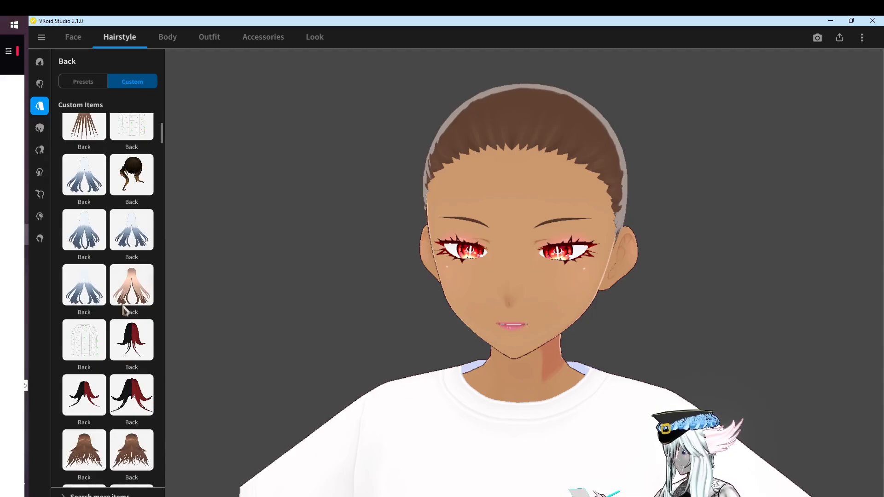
scroll(130, 272, down, 7)
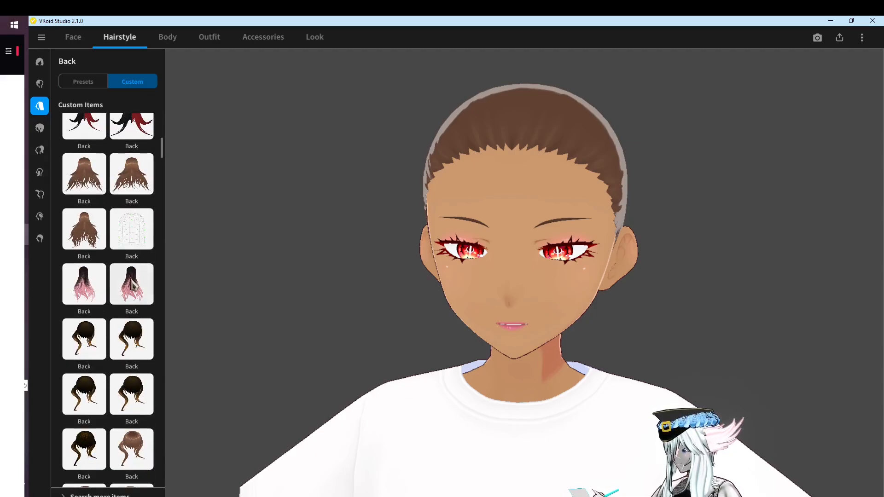
scroll(121, 276, down, 6)
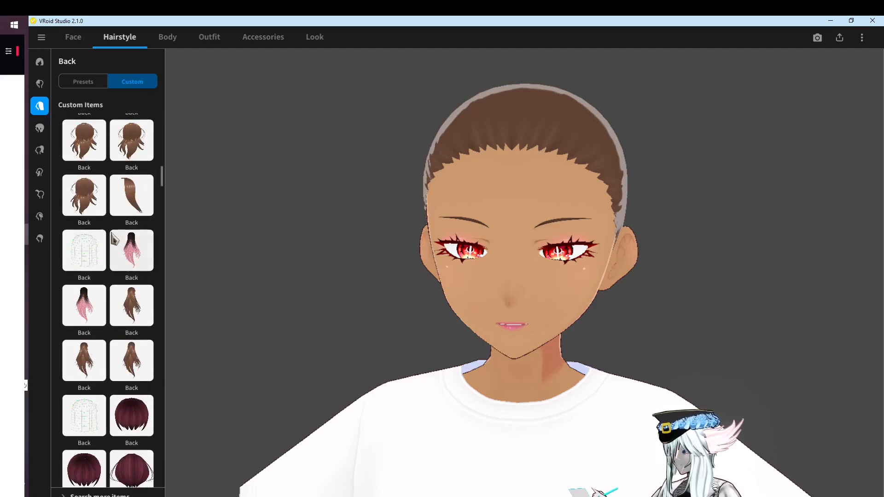
scroll(97, 332, down, 3)
scroll(194, 466, down, 3)
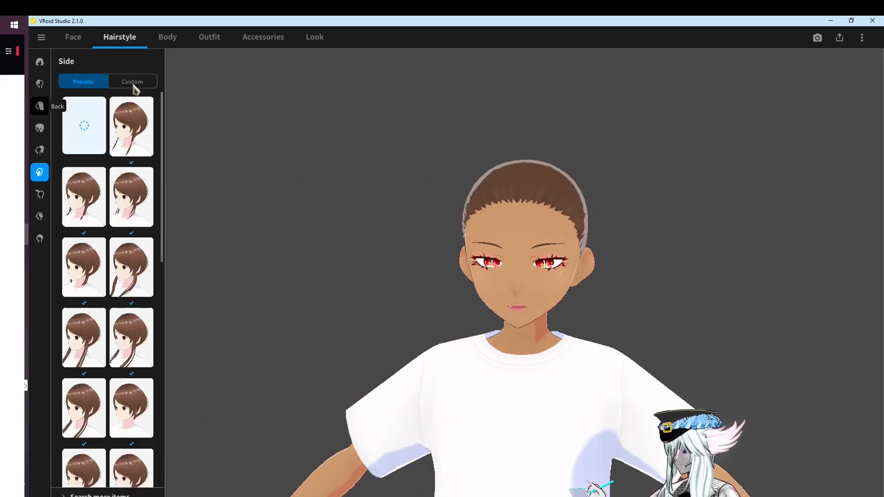
click(40, 106)
click(134, 83)
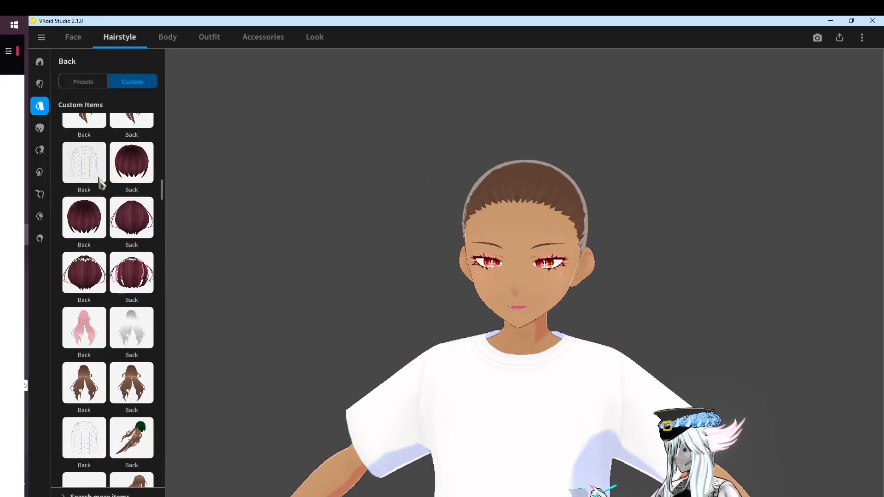
scroll(101, 185, up, 10)
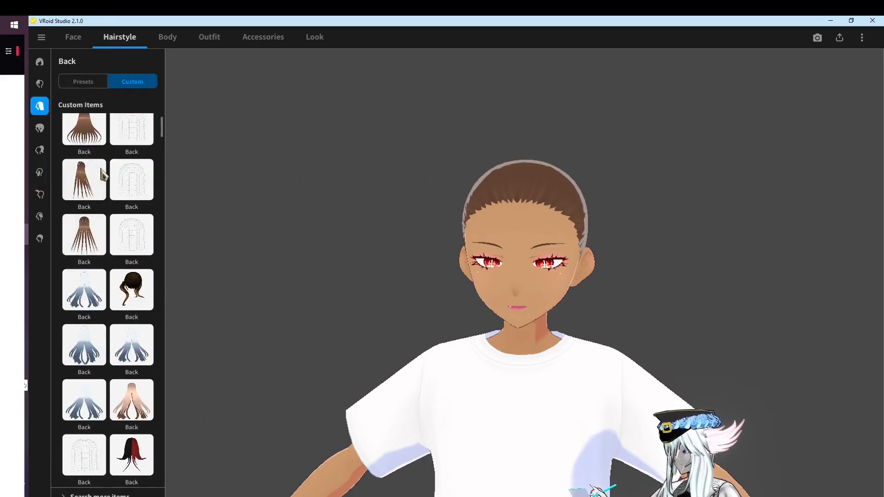
scroll(102, 174, up, 2)
click(90, 187)
Reapply the newly saved custom front hairstyle with the curled side strands
click(40, 83)
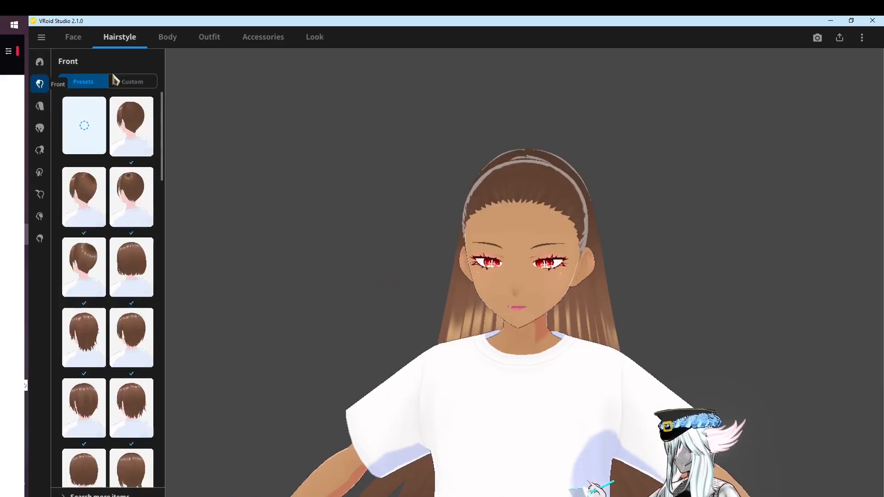
click(94, 181)
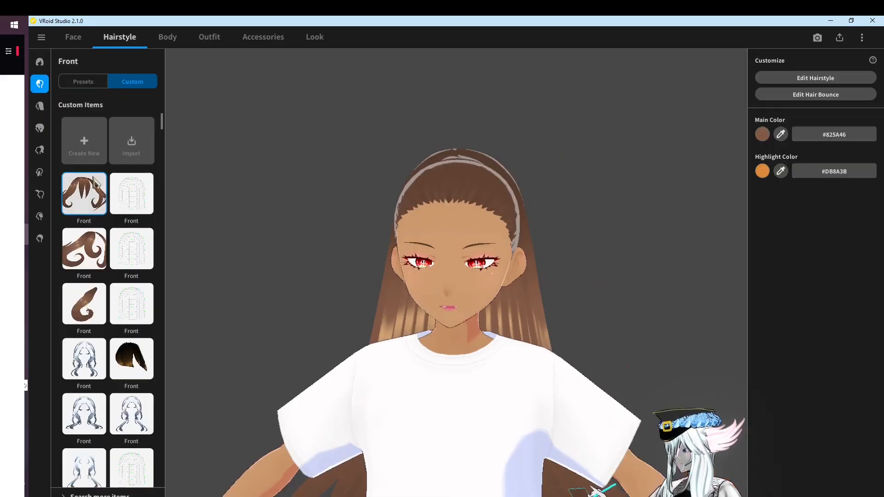
Try the bun hair extension and apply the long ponytail extension preset instead
click(41, 173)
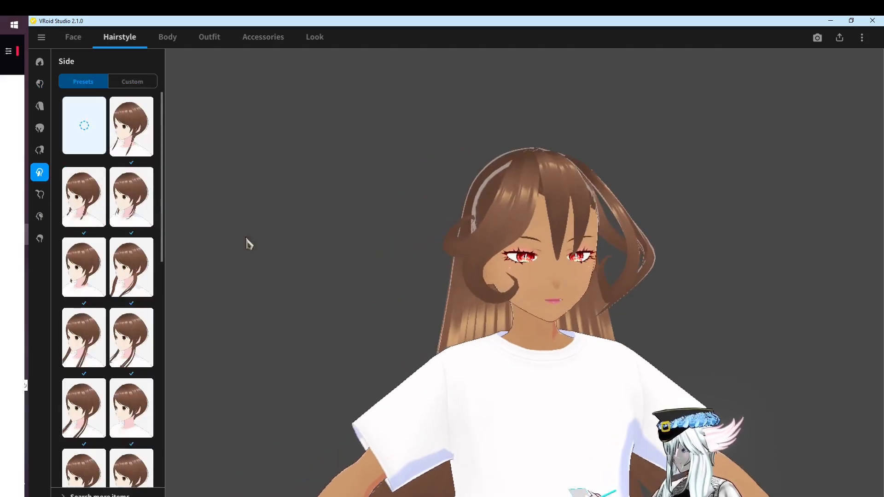
click(40, 150)
click(137, 258)
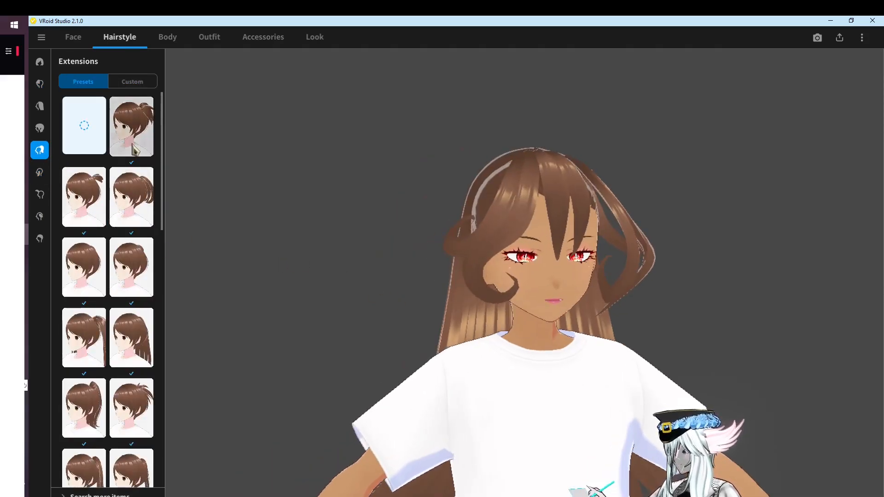
right_drag(364, 368, 445, 381)
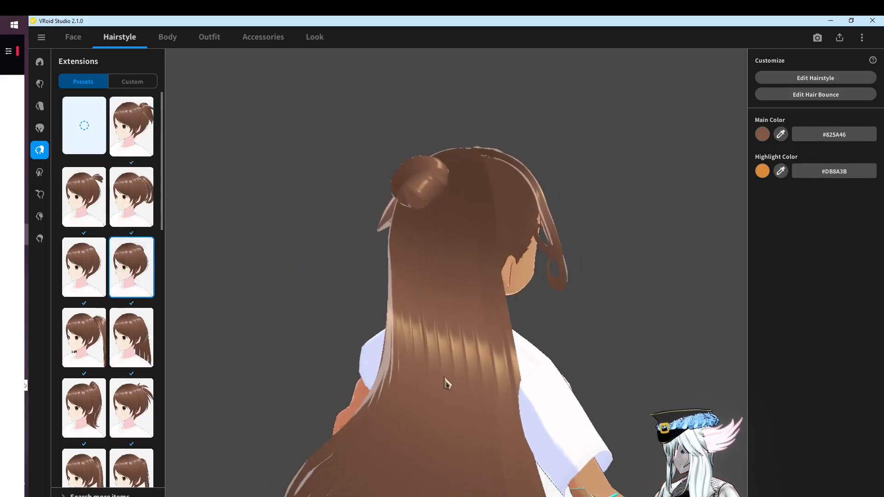
click(130, 334)
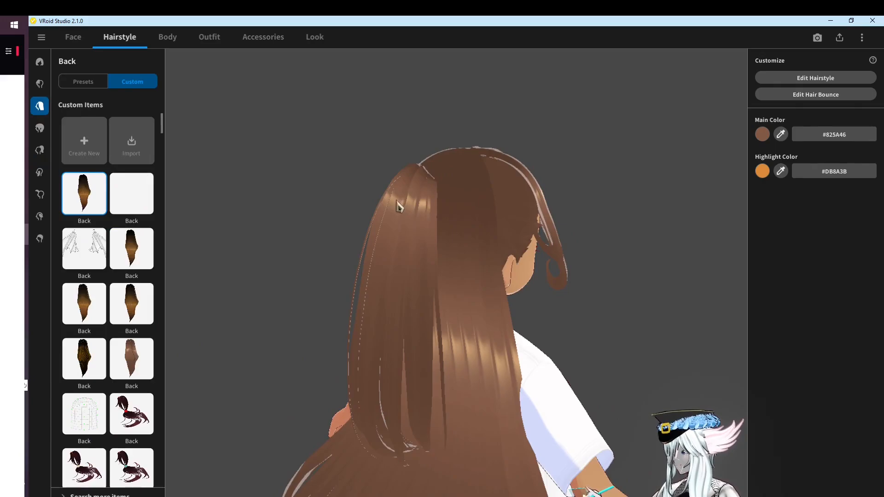
Replace the custom back hairstyle with the short back preset combed up towards the ponytail
click(84, 82)
click(149, 182)
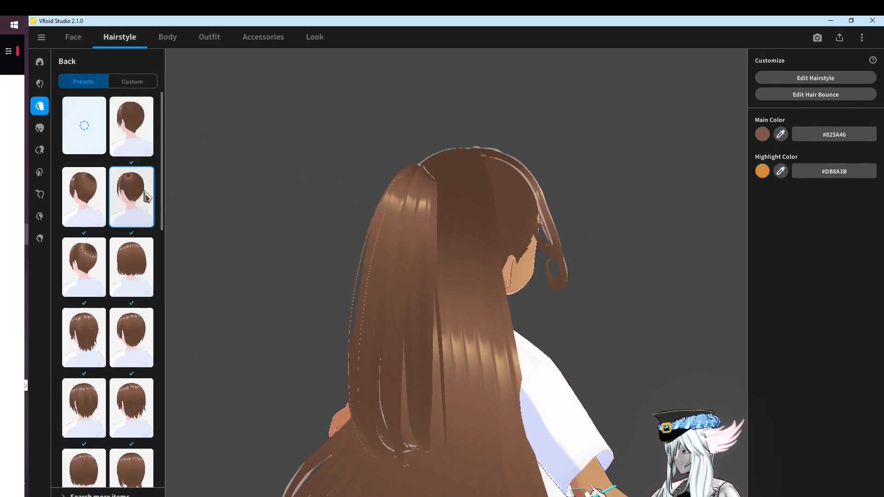
click(84, 197)
drag(415, 285, 539, 288)
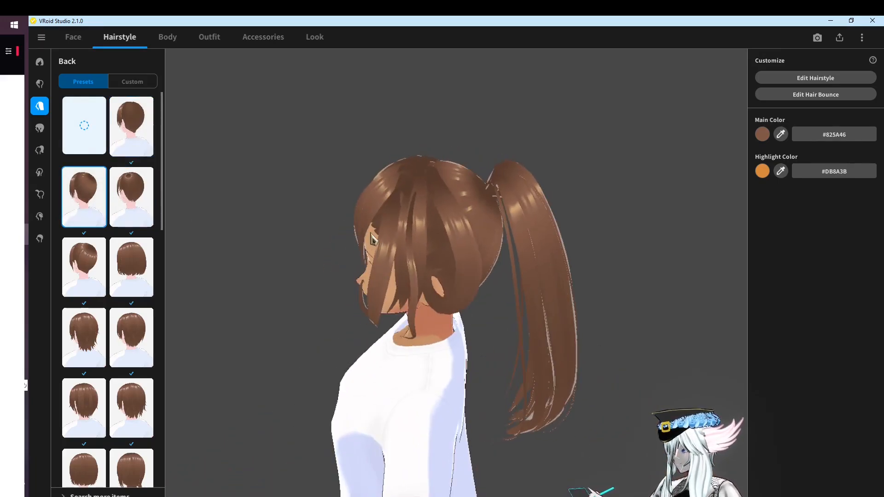
drag(372, 239, 463, 187)
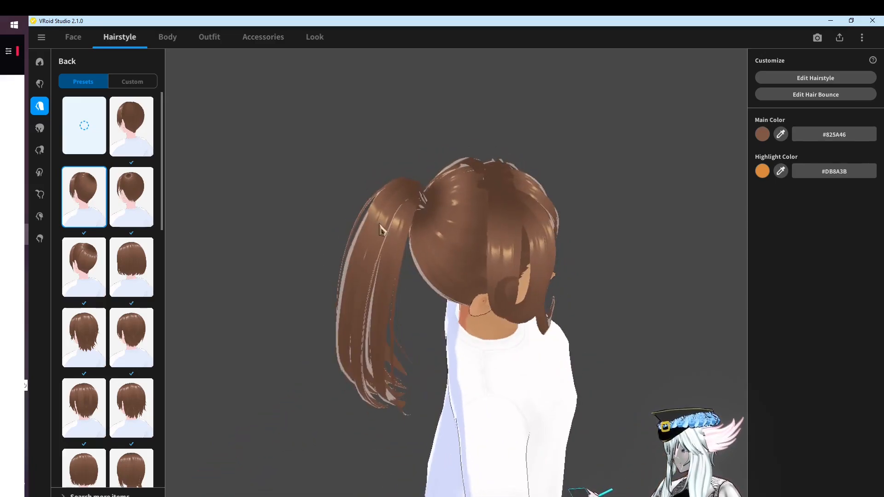
Clear the back hair preset and apply the long brown custom back hairstyle instead
click(98, 141)
drag(282, 253, 464, 329)
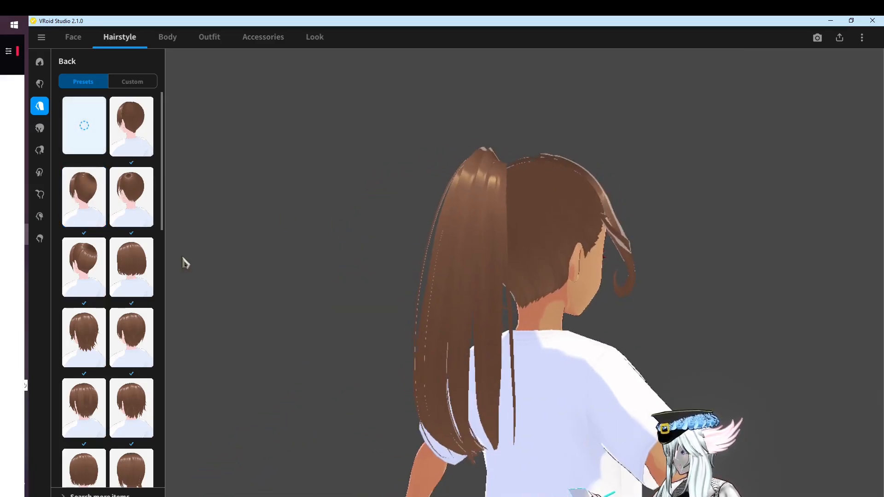
click(40, 150)
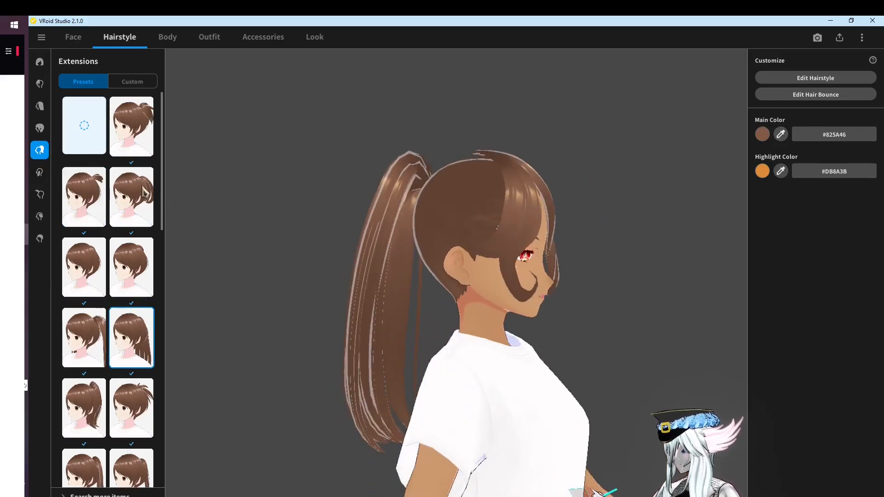
drag(336, 294, 321, 324)
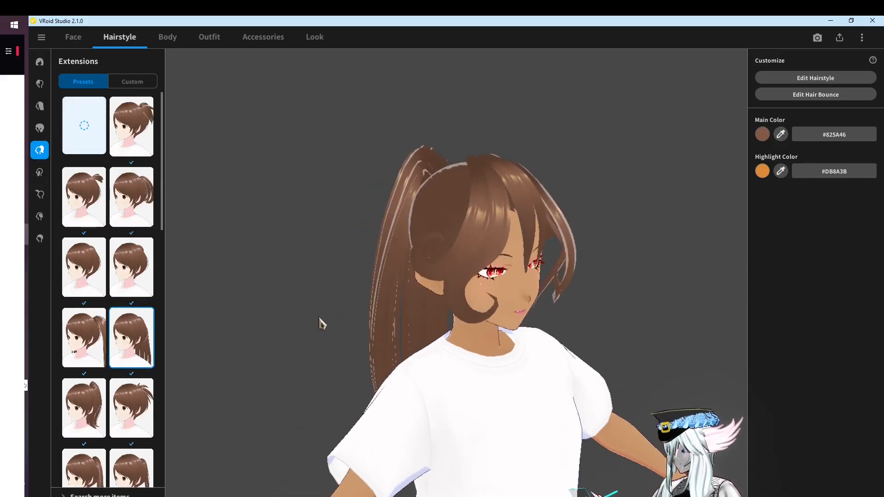
click(39, 106)
click(129, 83)
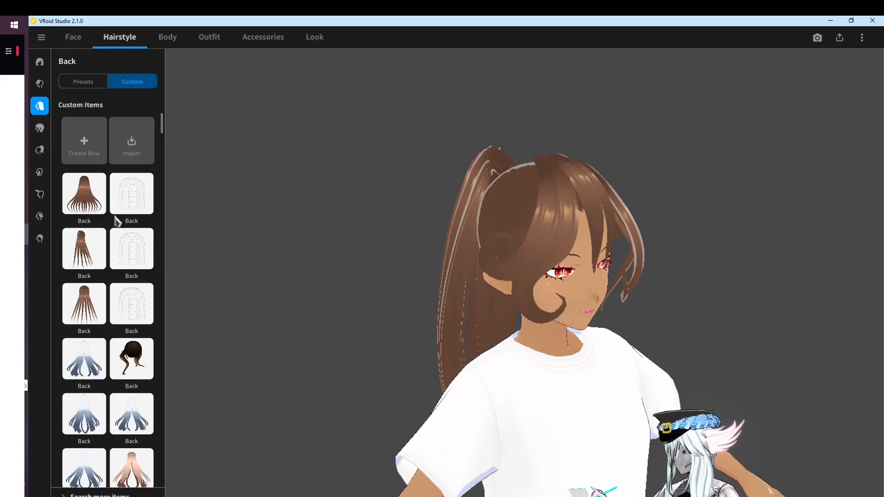
click(64, 188)
Try the high wavy ponytail preset as the hair extension over the long back hair
click(39, 150)
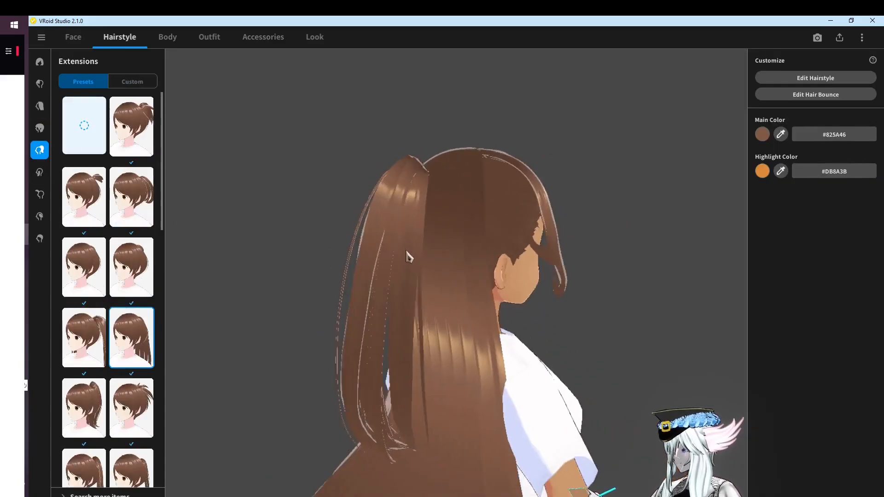
click(84, 408)
scroll(110, 322, down, 5)
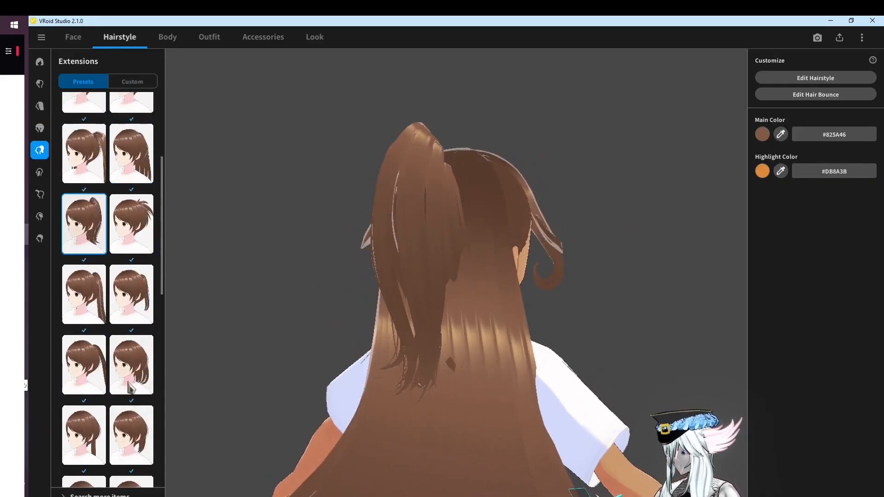
Try the dark-gold custom extension and the dark ponytail with pink streaks and a red tie, viewing them around the character
click(131, 82)
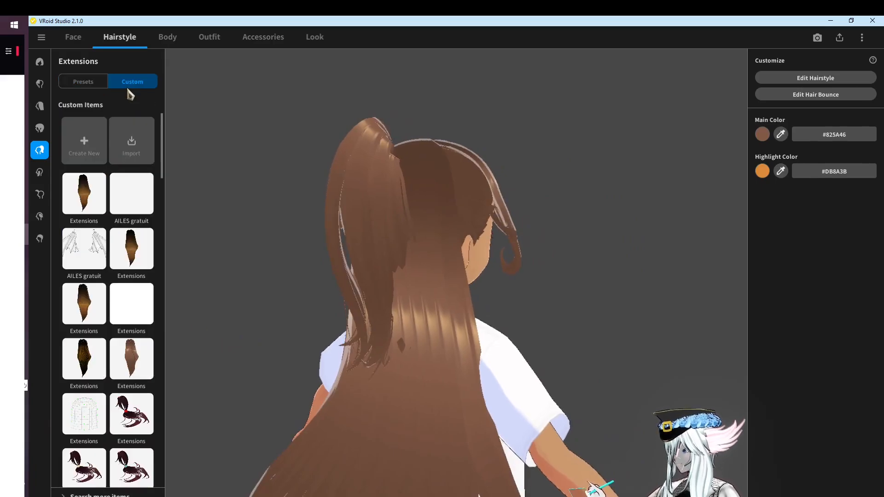
click(89, 209)
right_drag(429, 357, 272, 315)
scroll(143, 378, down, 3)
click(132, 304)
right_drag(239, 341, 399, 396)
middle_drag(399, 456, 383, 258)
right_drag(382, 259, 456, 381)
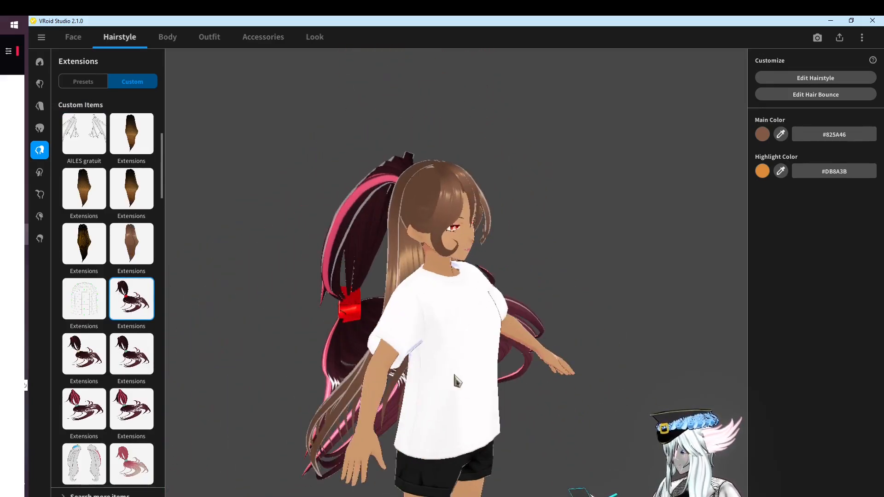
Browse the preset and custom extensions and try the black-and-purple custom side ponytail
click(80, 81)
scroll(148, 306, down, 5)
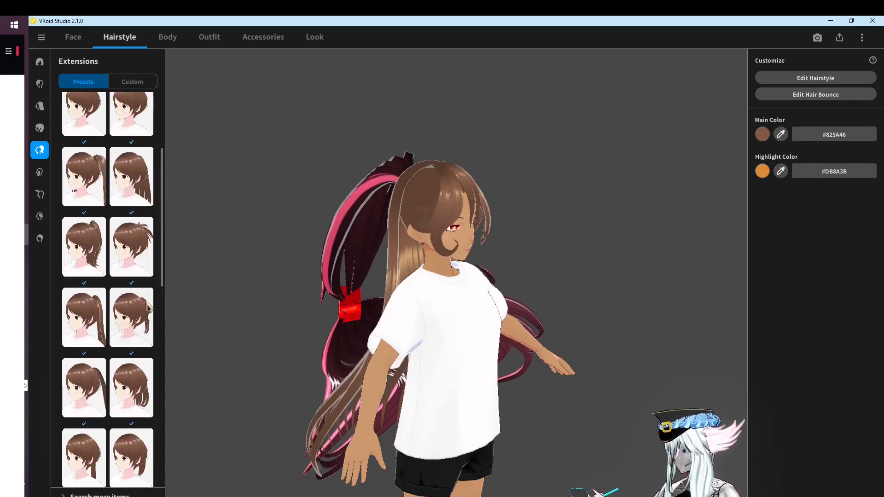
click(131, 82)
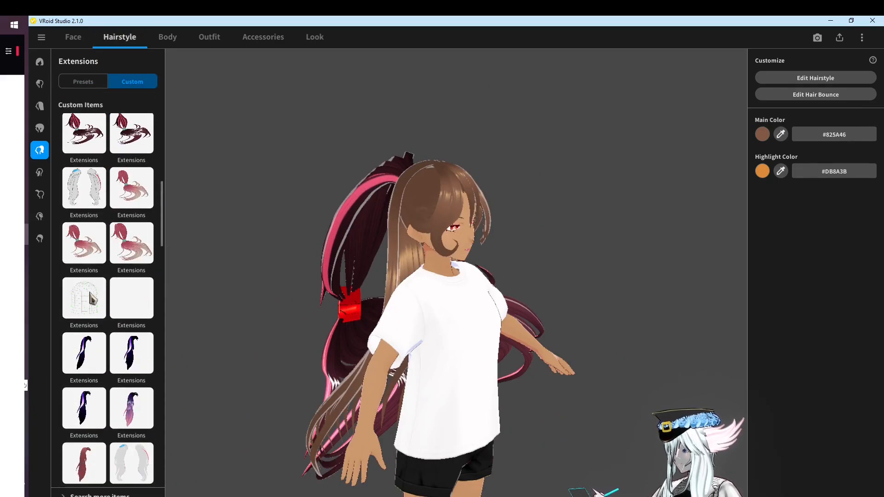
scroll(92, 299, down, 3)
click(85, 192)
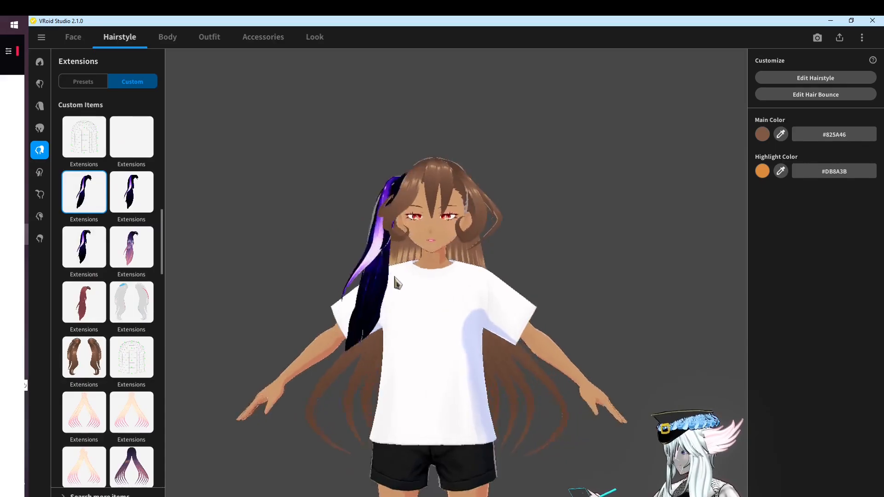
right_drag(395, 277, 409, 282)
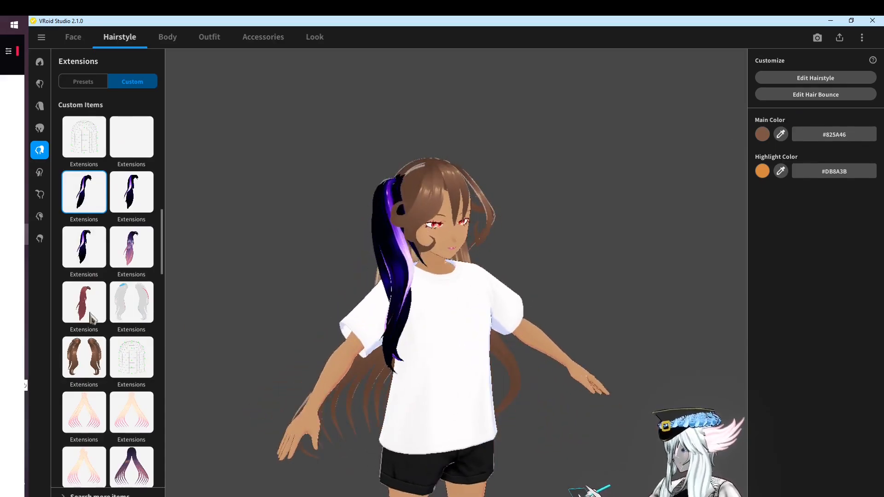
Try the brown twin-tail custom extension, then remove the hair extension from the character
scroll(92, 319, down, 3)
click(85, 289)
right_drag(250, 316, 353, 344)
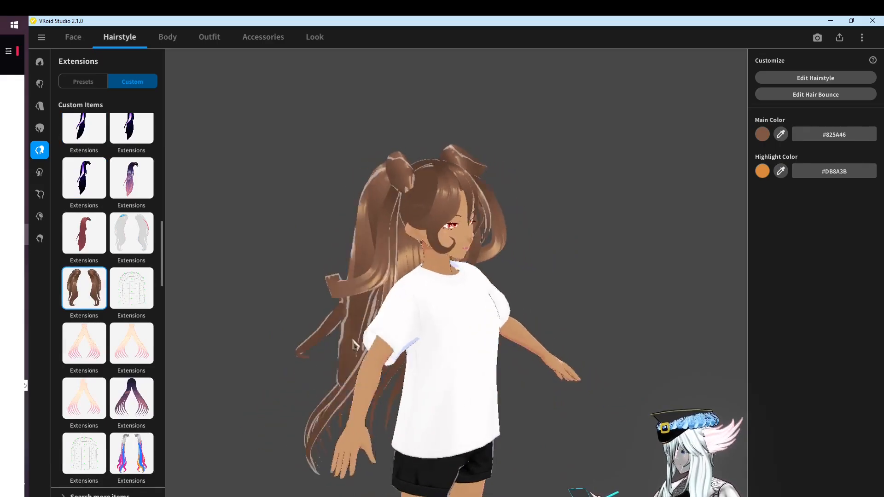
click(84, 83)
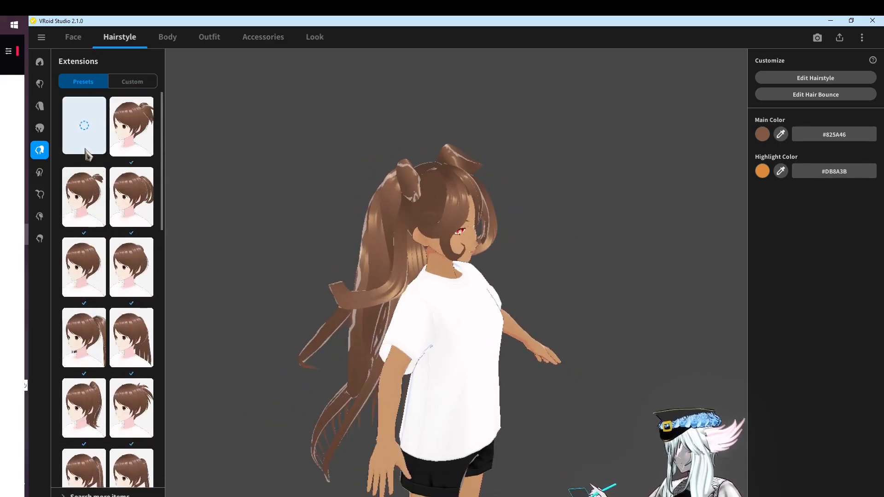
click(85, 151)
Try several side hair presets, including the short strands, the long curled strands and the long layered strands
click(39, 172)
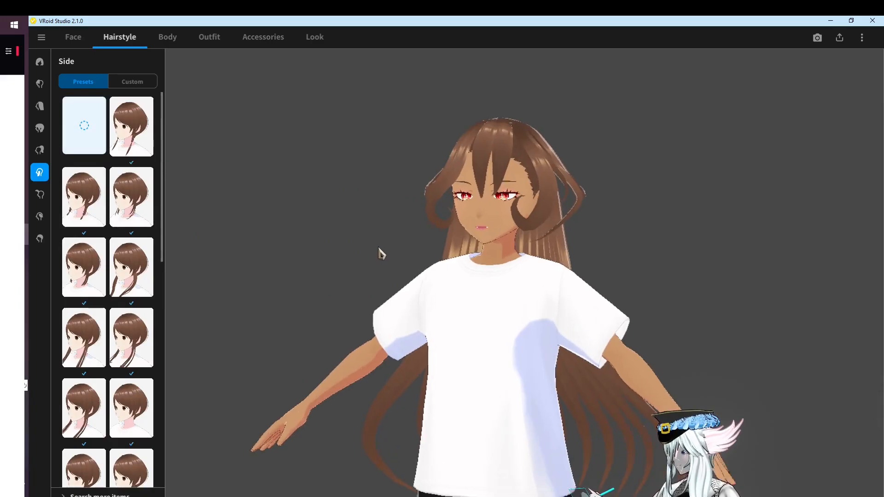
click(132, 195)
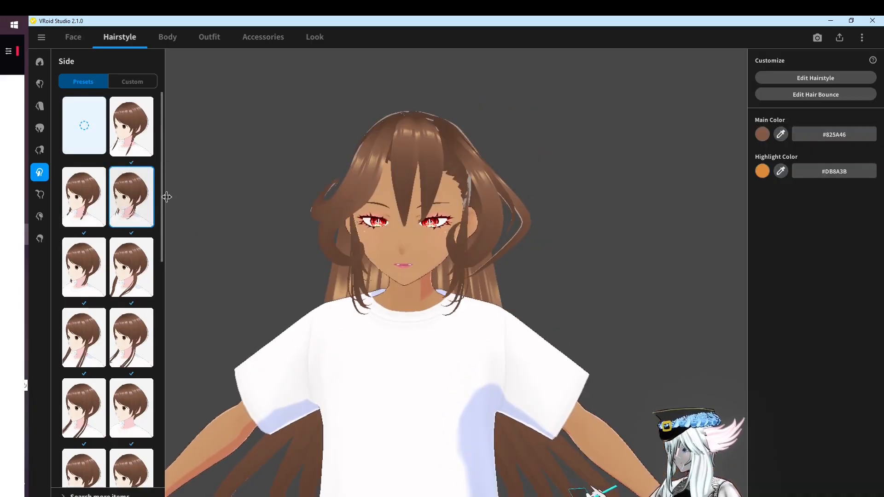
click(134, 265)
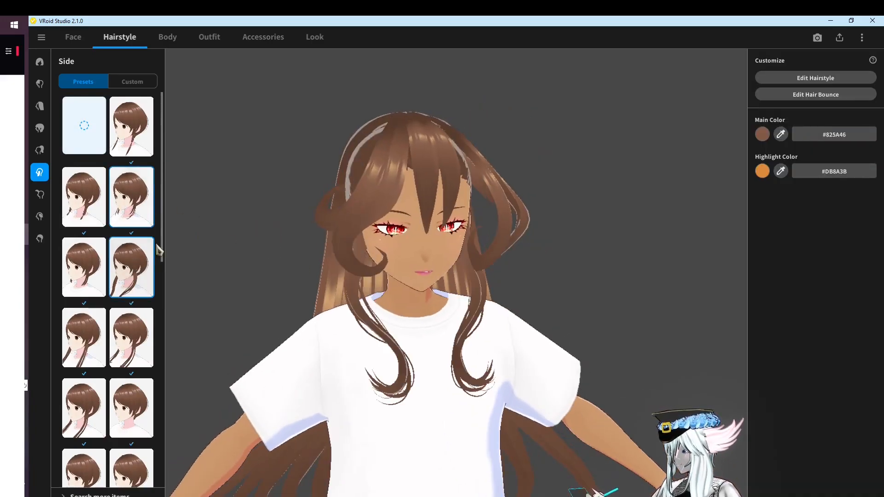
click(145, 340)
Try the single dark curled strand and the thin brown strand pair from the custom side items, then clear the side hair
click(127, 82)
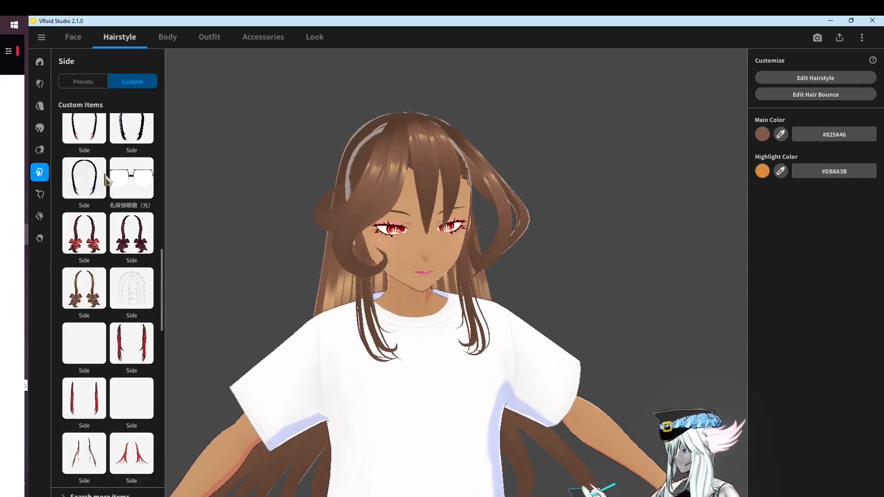
scroll(97, 177, up, 10)
scroll(92, 199, up, 3)
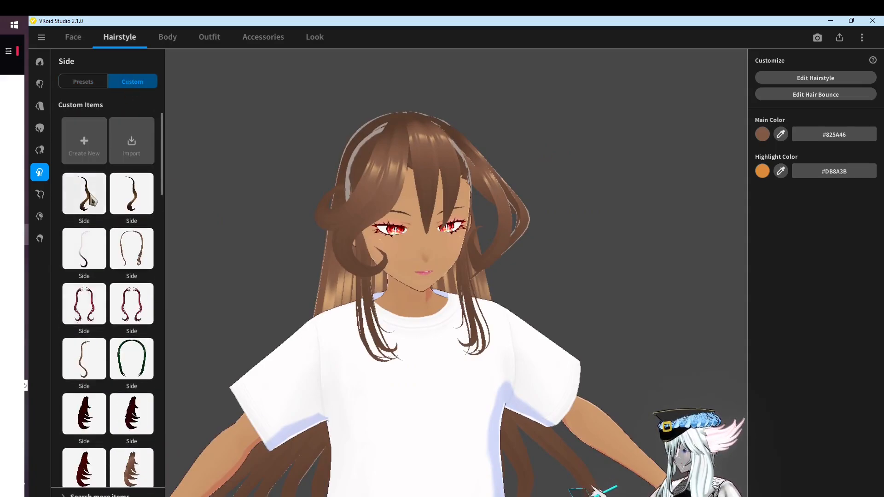
click(131, 194)
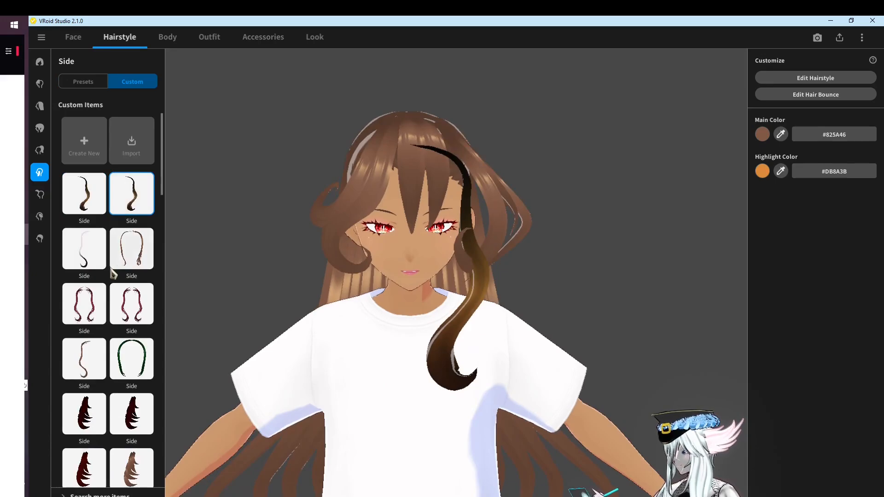
click(132, 251)
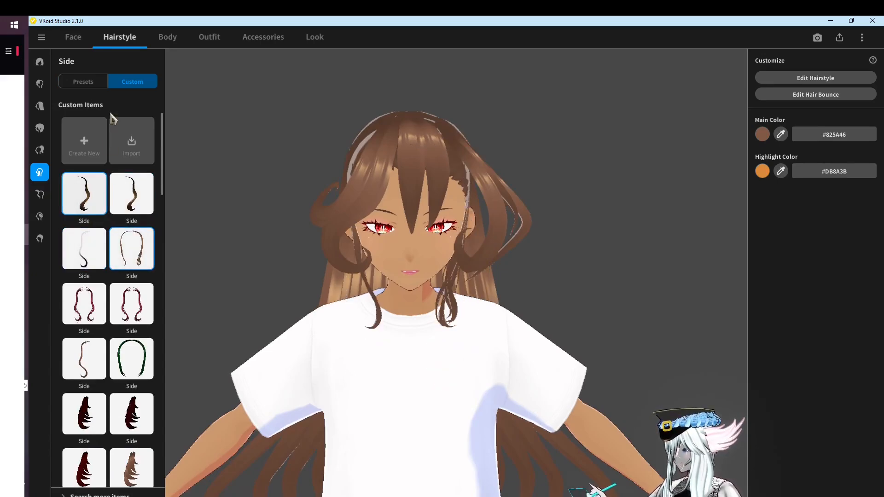
click(92, 82)
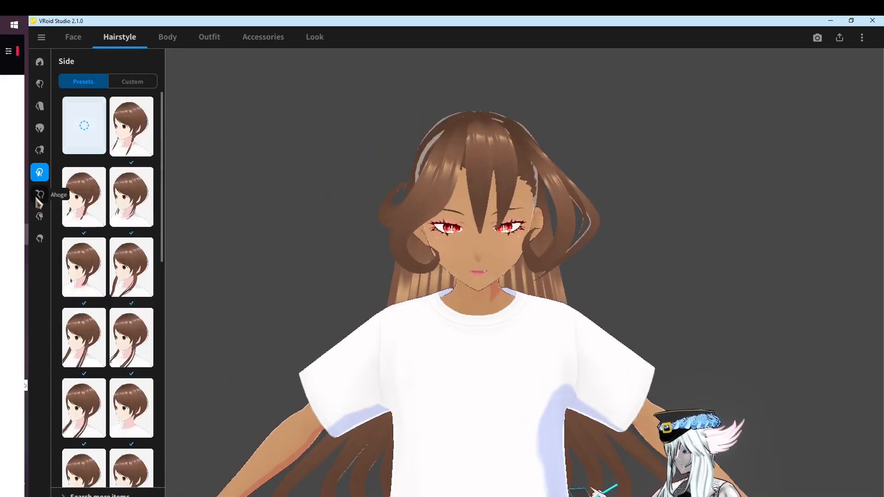
Try several ahoge presets on top of the head, then clear the ahoge
click(40, 194)
click(115, 203)
click(93, 207)
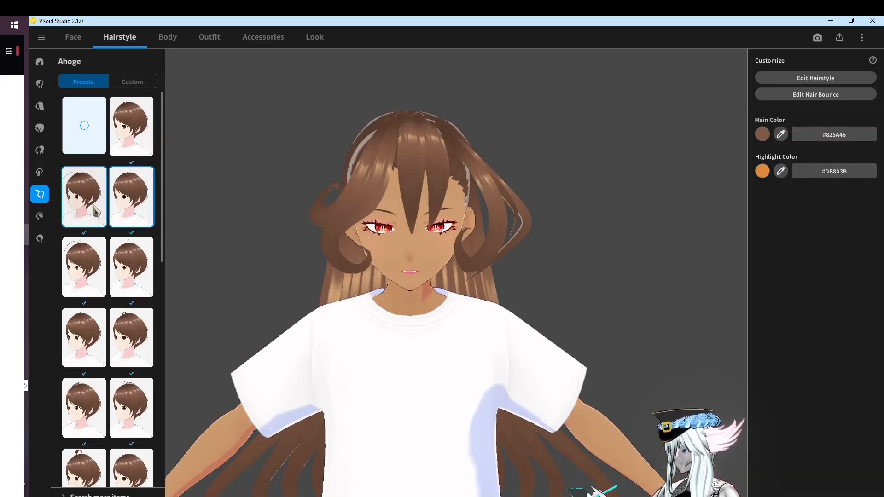
click(119, 280)
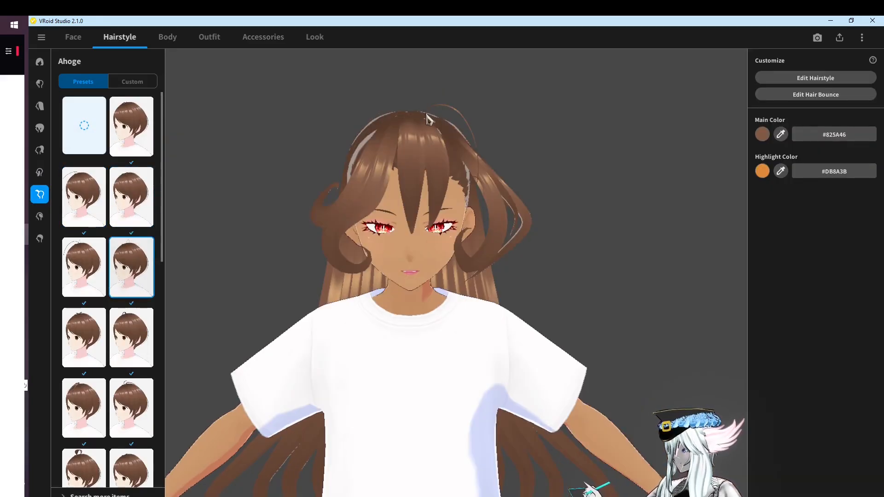
scroll(115, 362, down, 1)
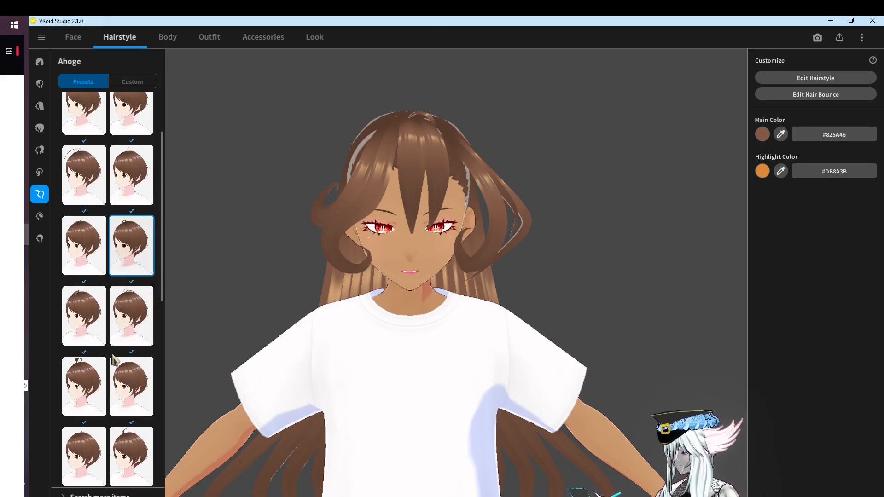
click(119, 340)
scroll(122, 355, down, 5)
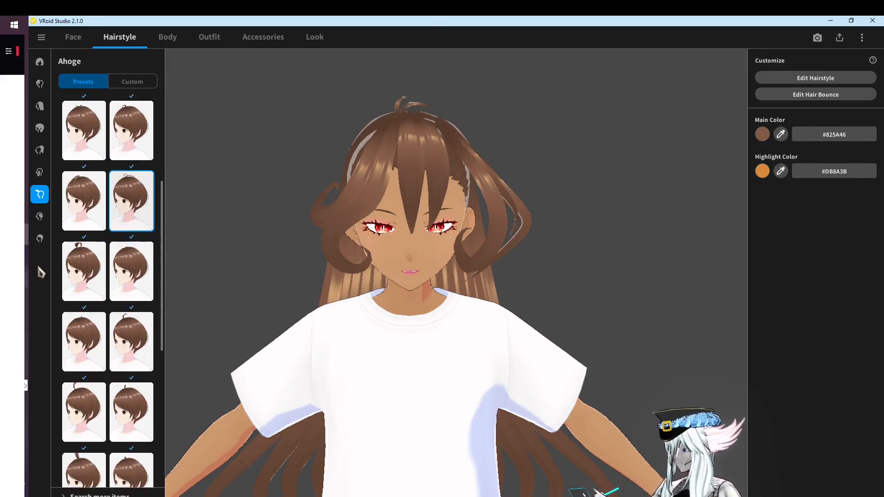
scroll(98, 231, up, 9)
click(92, 150)
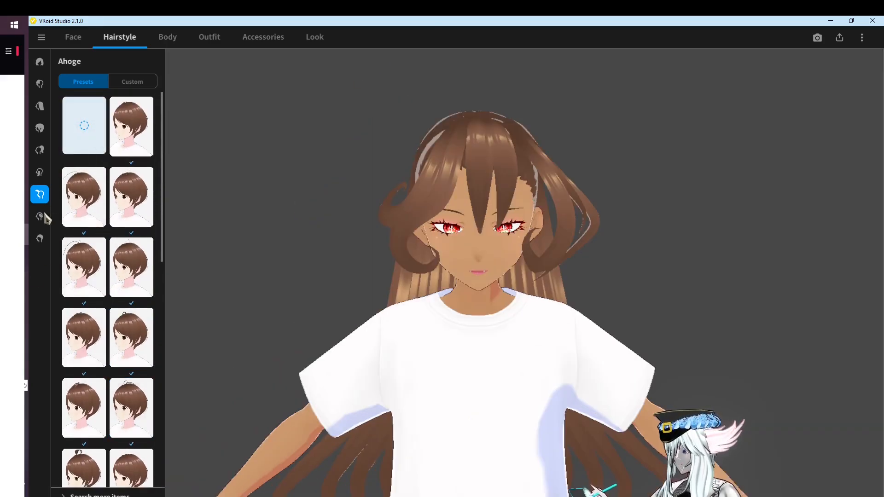
Try the extra hair presets from the cat ears through the side loops to the small side tufts
click(41, 216)
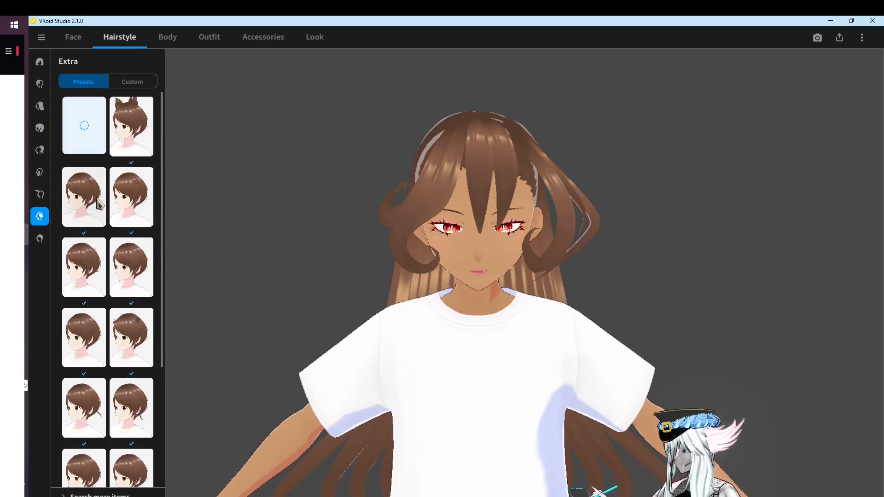
click(134, 152)
click(147, 202)
click(95, 217)
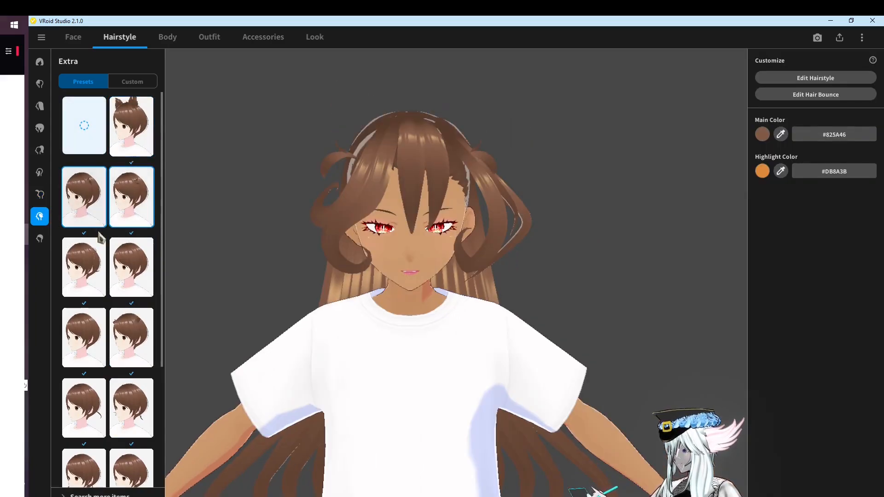
click(100, 283)
click(143, 278)
scroll(142, 276, down, 3)
click(133, 246)
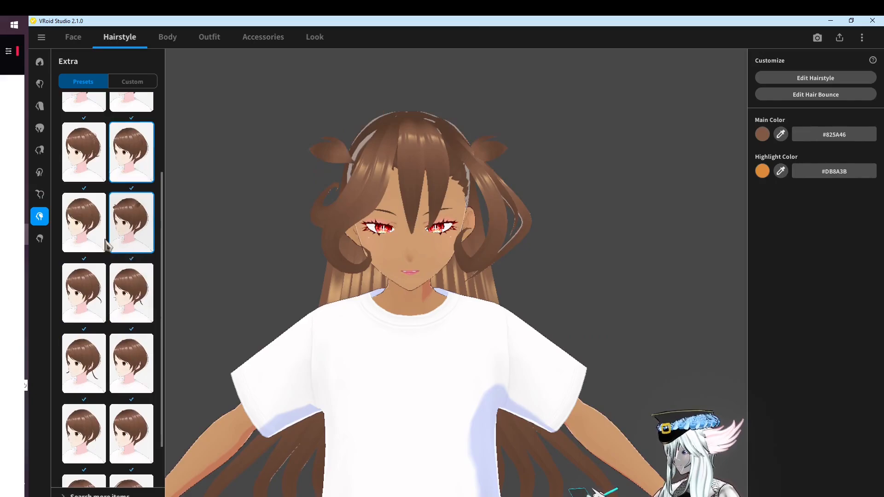
Try the extra presets with thin strands around the ears and neck, then clear the extra hair
click(100, 244)
click(95, 291)
click(132, 302)
right_drag(263, 306, 299, 310)
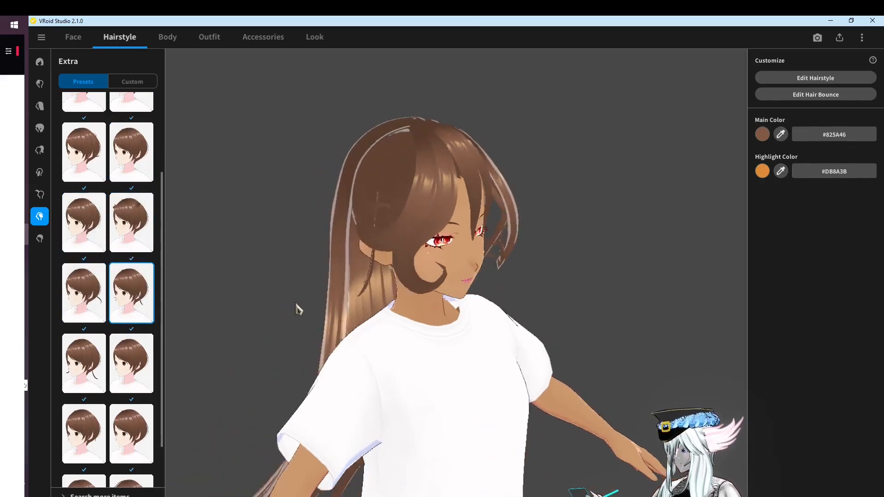
scroll(102, 154, up, 2)
click(101, 151)
right_drag(267, 207, 377, 238)
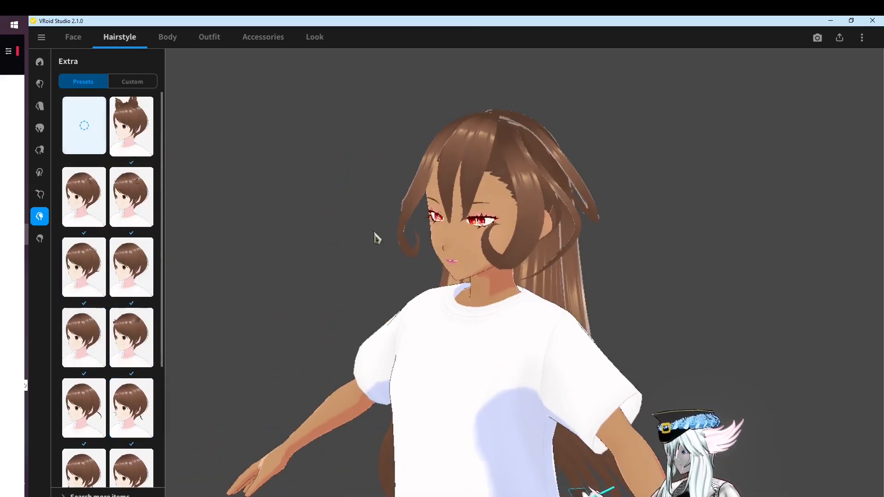
mouse_move(206, 144)
right_down()
mouse_move(223, 148)
mouse_move(225, 140)
mouse_move(210, 156)
right_up()
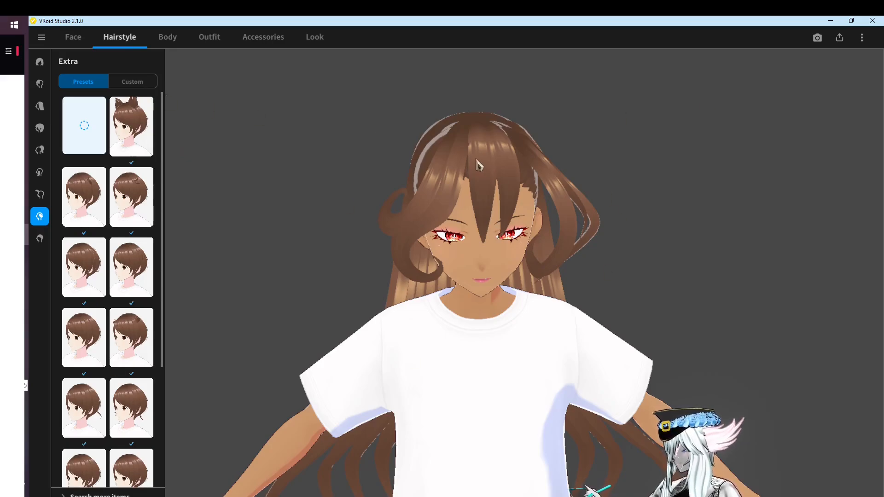
Try the custom extra items with the pink wings and golden headband on the character
click(133, 83)
scroll(132, 239, down, 2)
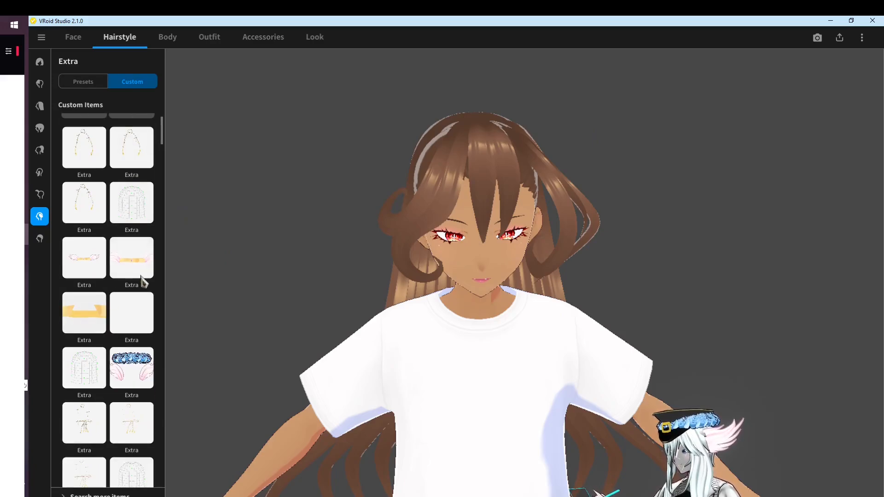
click(143, 271)
click(84, 258)
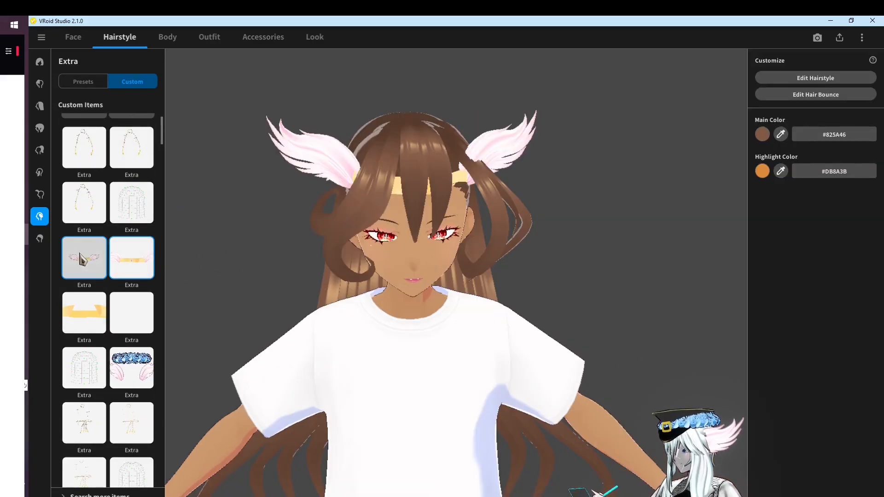
Try the custom extra item with the blue rose crown and pink ear wings, and open it for hairstyle editing
click(147, 375)
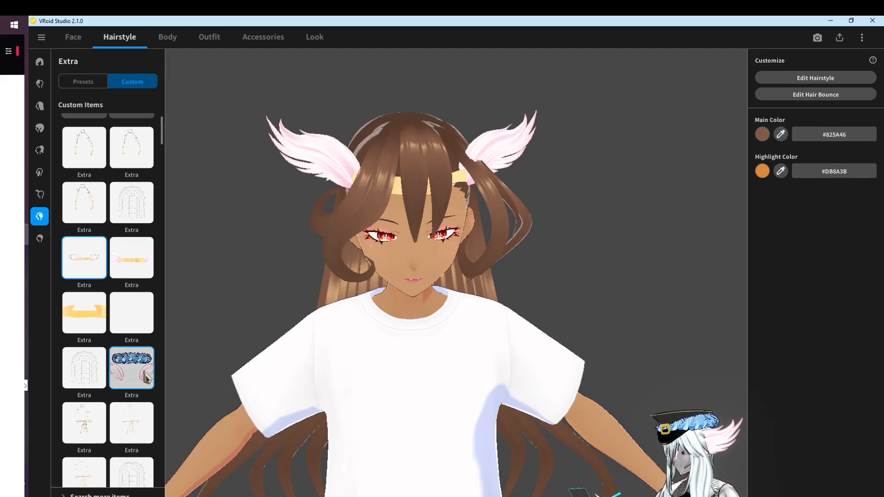
drag(369, 150, 233, 396)
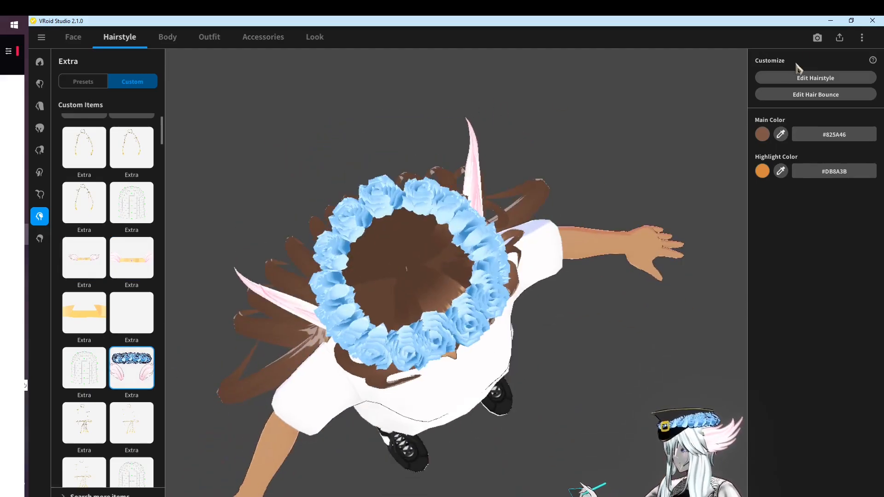
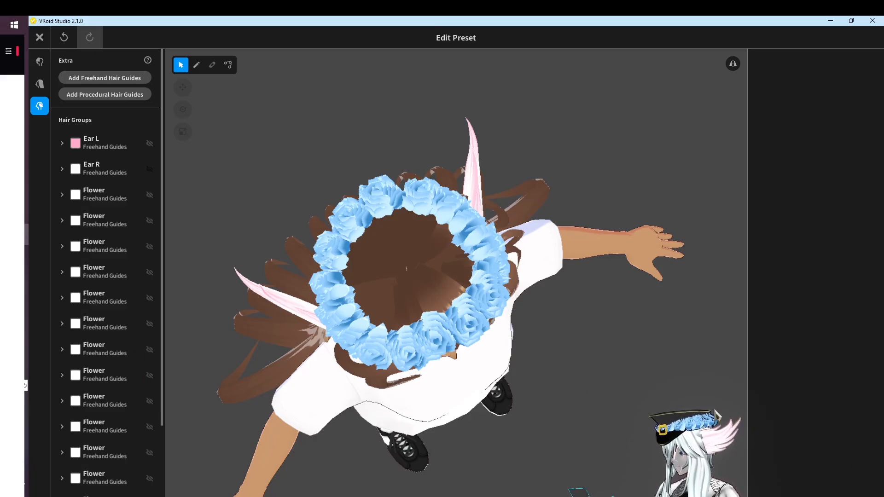
right_drag(512, 377, 466, 310)
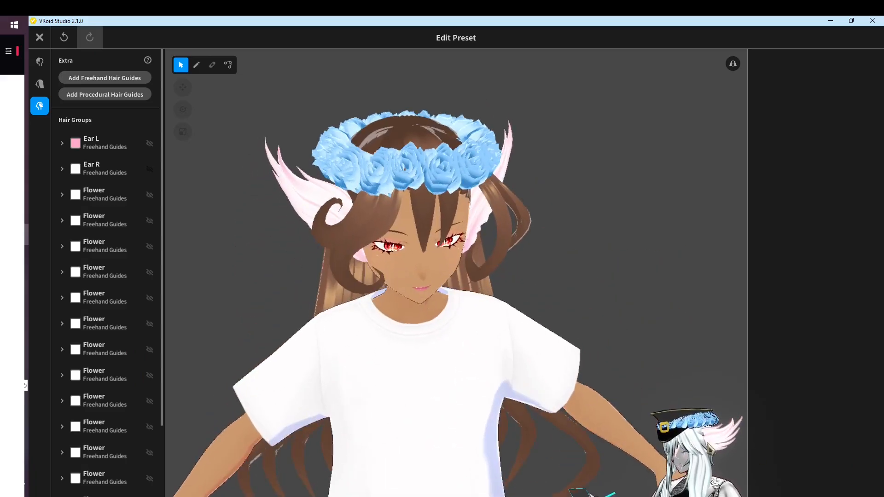
Examine the Ear R and Flower hair groups and their guides around the head, including the crown from above
click(119, 165)
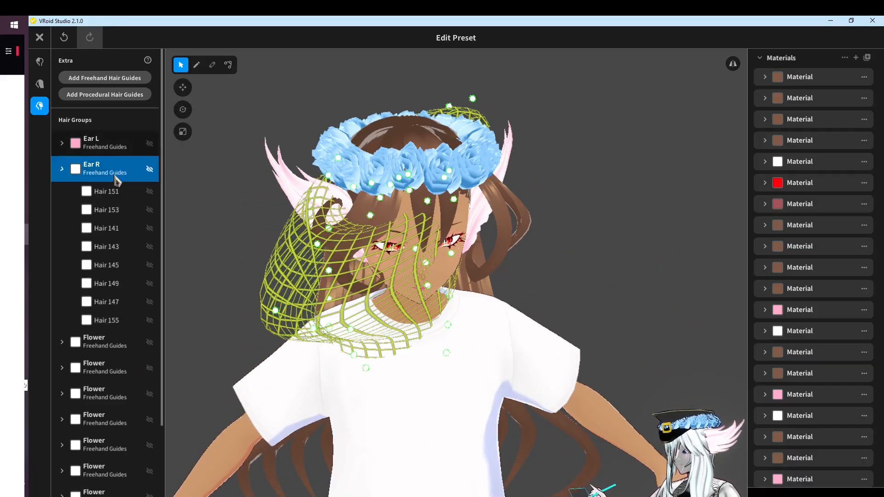
scroll(133, 184, down, 5)
scroll(117, 231, up, 3)
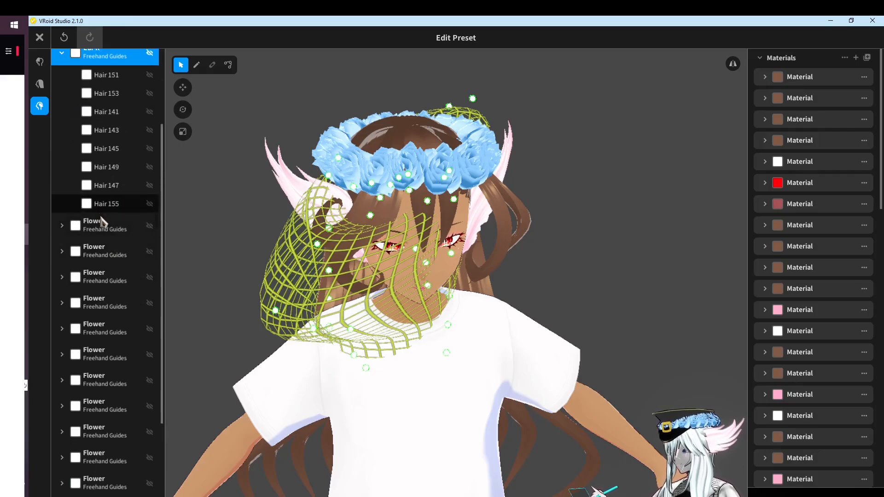
click(97, 227)
scroll(111, 248, down, 5)
scroll(112, 252, down, 5)
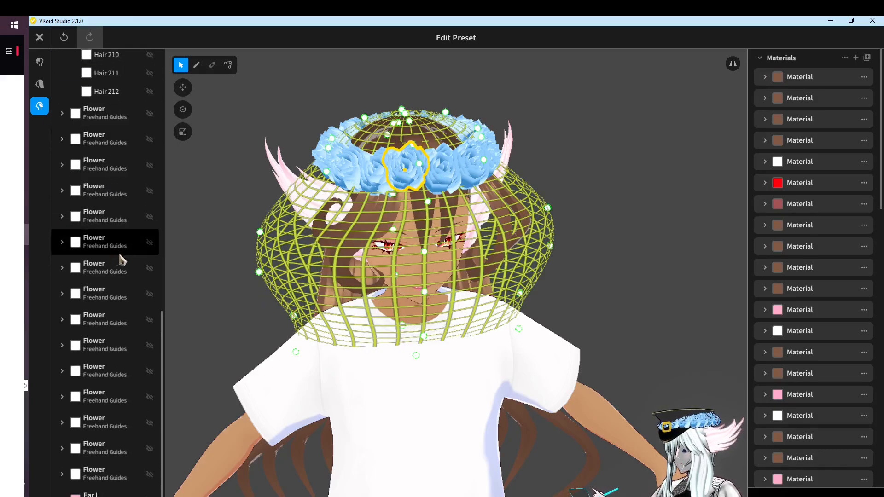
click(124, 289)
right_drag(424, 202, 361, 226)
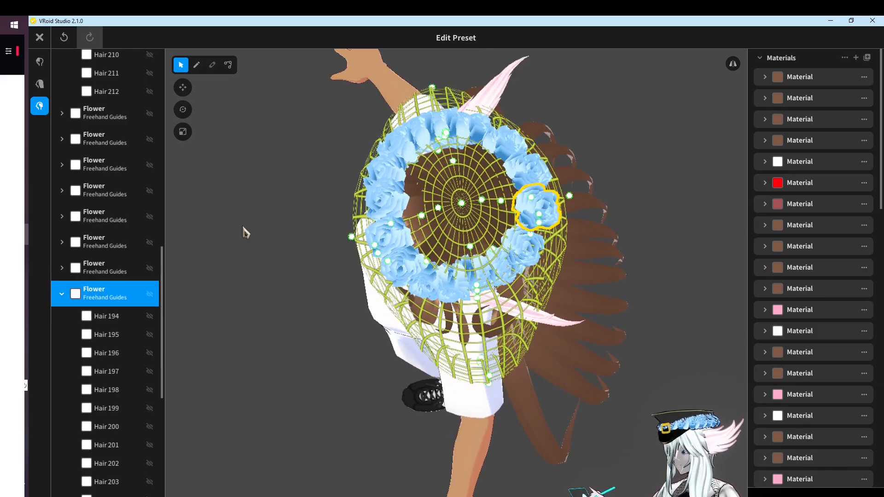
click(242, 226)
right_drag(243, 226, 405, 170)
right_drag(245, 198, 275, 292)
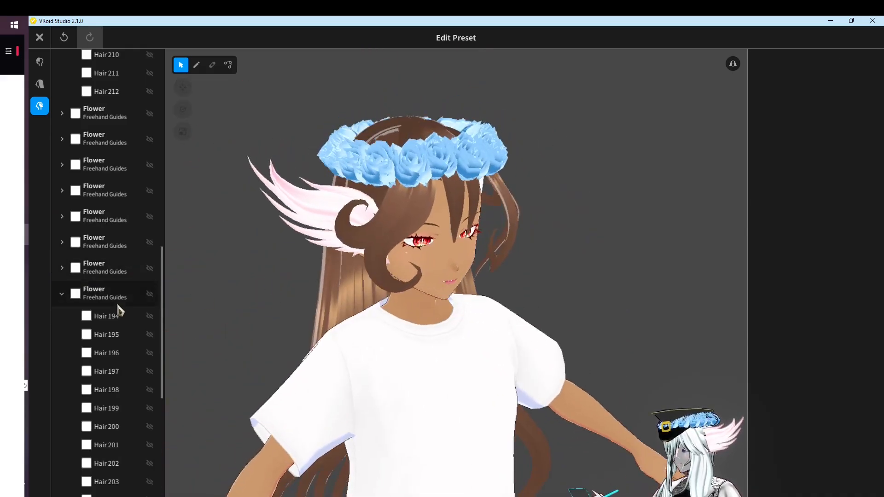
Collapse the expanded Ear R and Flower groups so only the hair group names are listed
scroll(122, 263, up, 2)
scroll(125, 263, down, 2)
scroll(133, 262, up, 10)
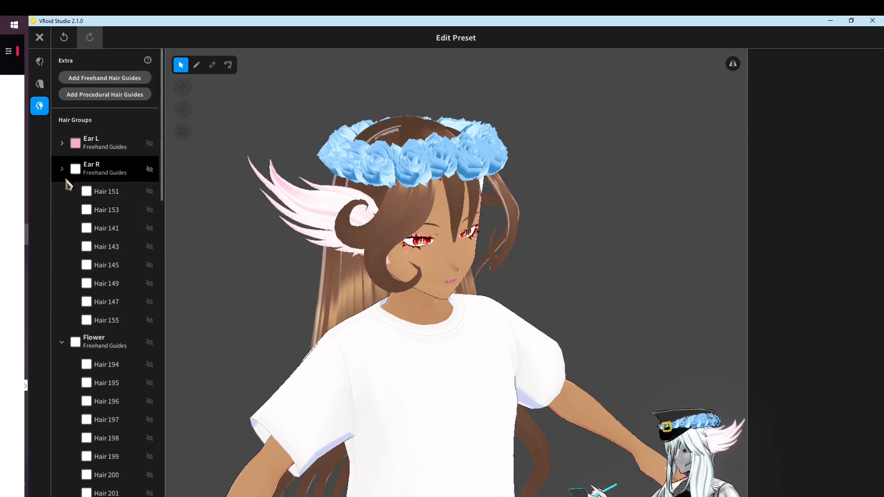
click(63, 170)
click(62, 195)
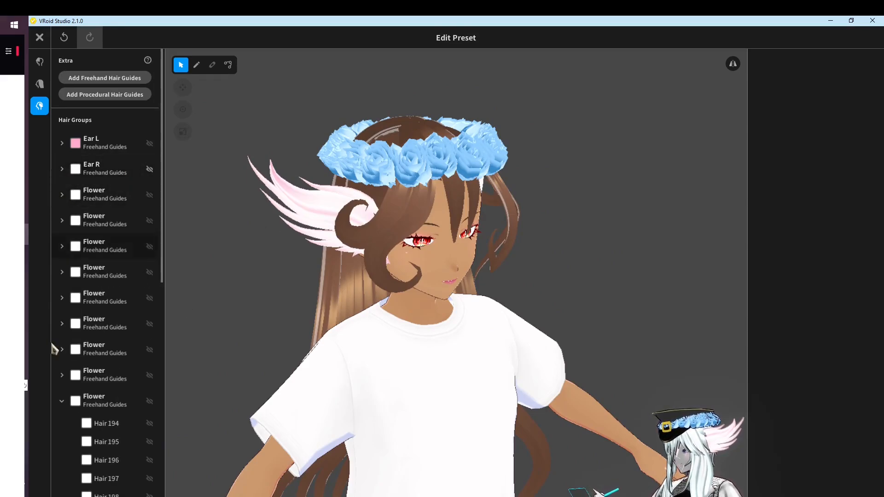
click(62, 401)
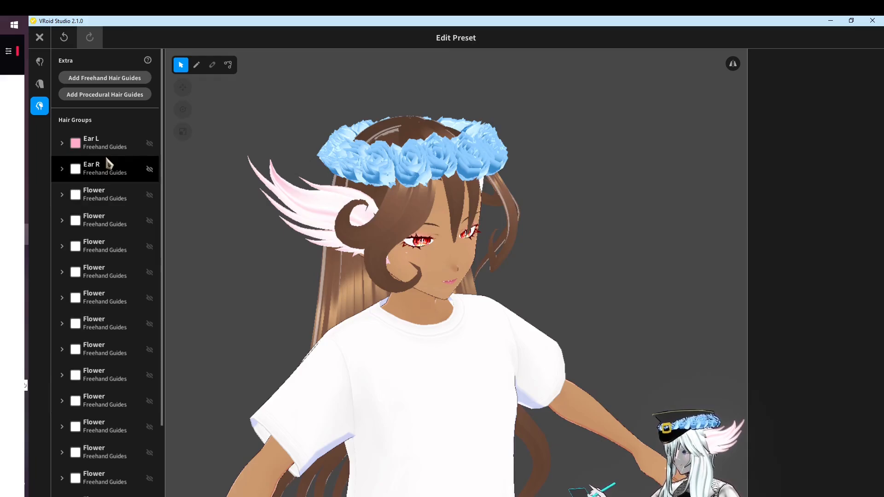
Select the Ear L group, try reshaping its wing through the hair guide, then undo the change
click(325, 251)
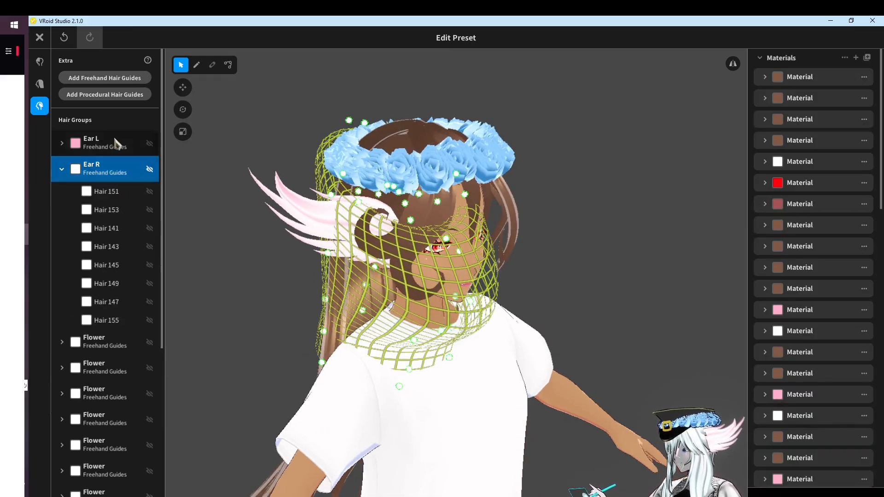
click(116, 143)
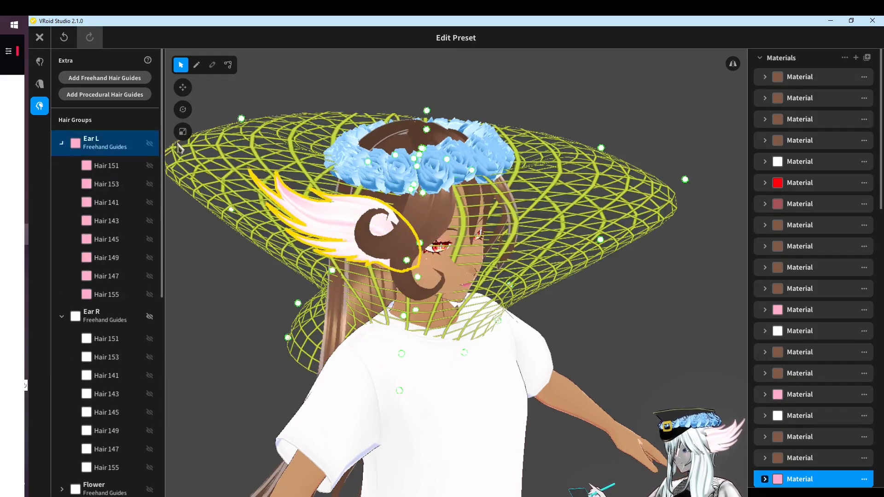
click(183, 88)
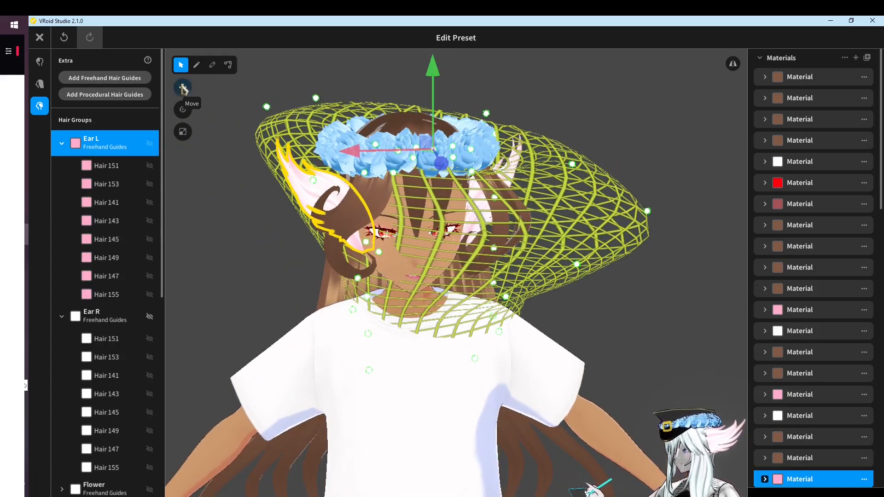
right_drag(656, 243, 614, 240)
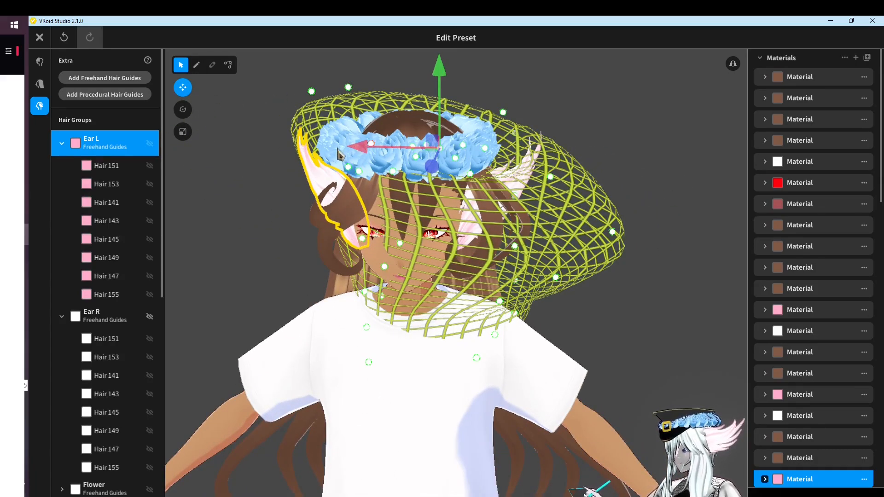
drag(340, 153, 311, 159)
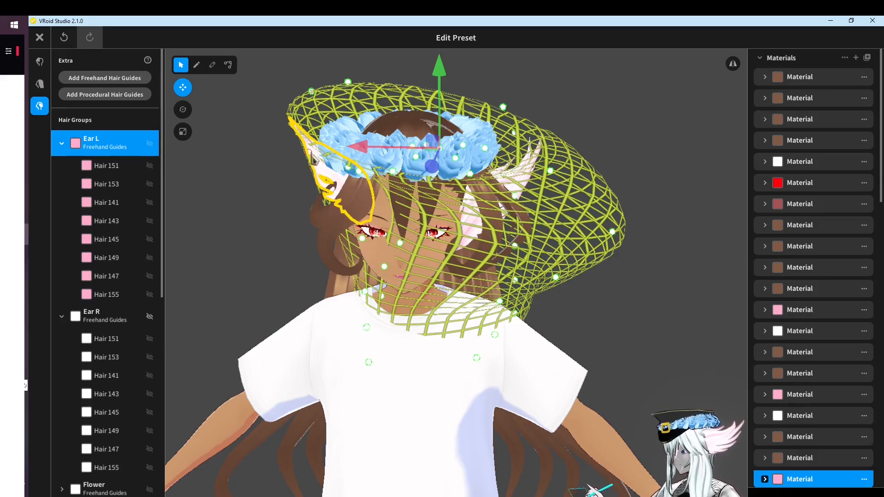
key(ctrl+z)
Move the Ear L wing outward from the side of the head and rotate it about the vertical axis
drag(363, 149, 315, 149)
right_drag(295, 157, 322, 145)
click(183, 109)
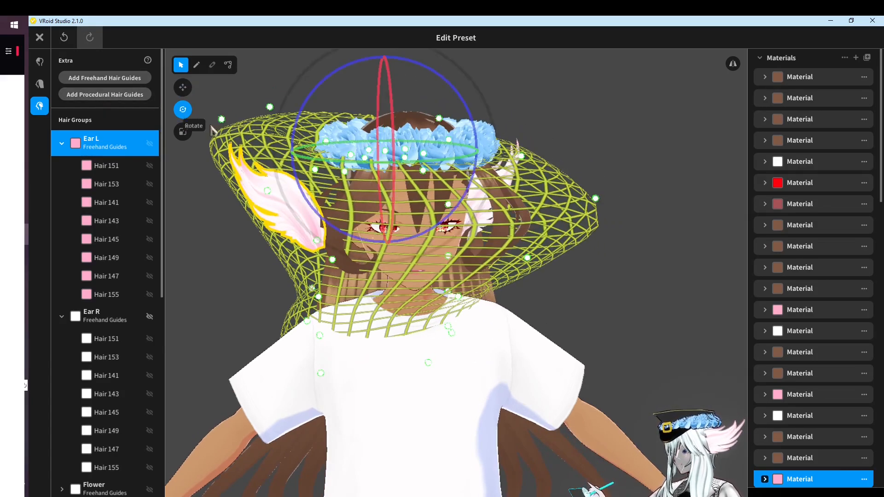
drag(340, 164, 246, 162)
Scale up the Ear L wing, deselect it and return to the extra hair items
click(183, 129)
drag(386, 68, 388, 41)
click(378, 60)
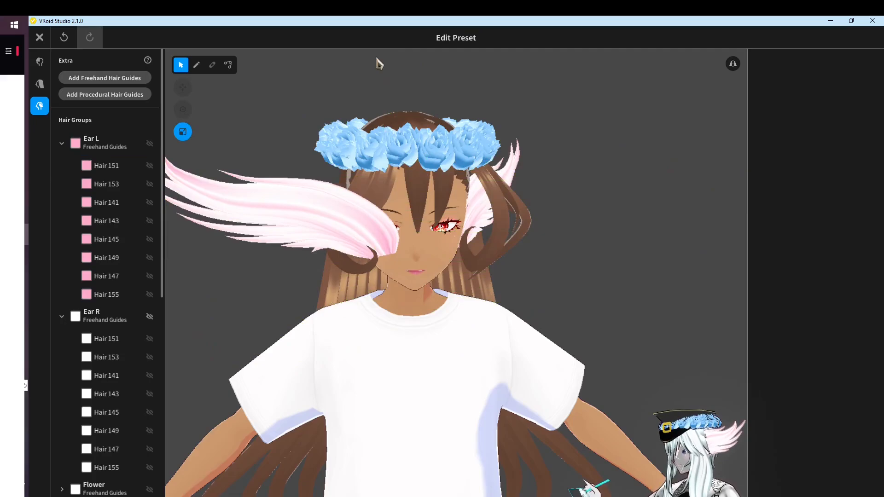
scroll(349, 224, down, 2)
click(37, 39)
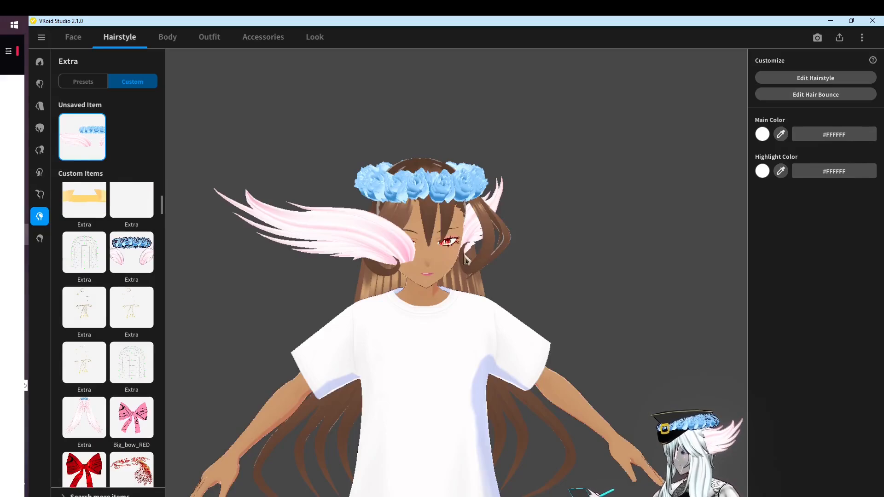
Try the pink Big_bow_RED item, followed by the custom extra with the rose crown and long trailing pink wings
click(128, 414)
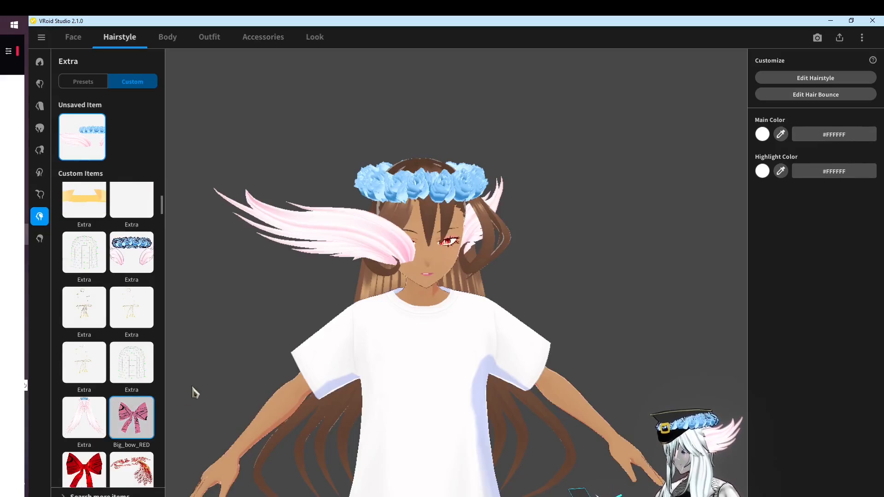
click(100, 434)
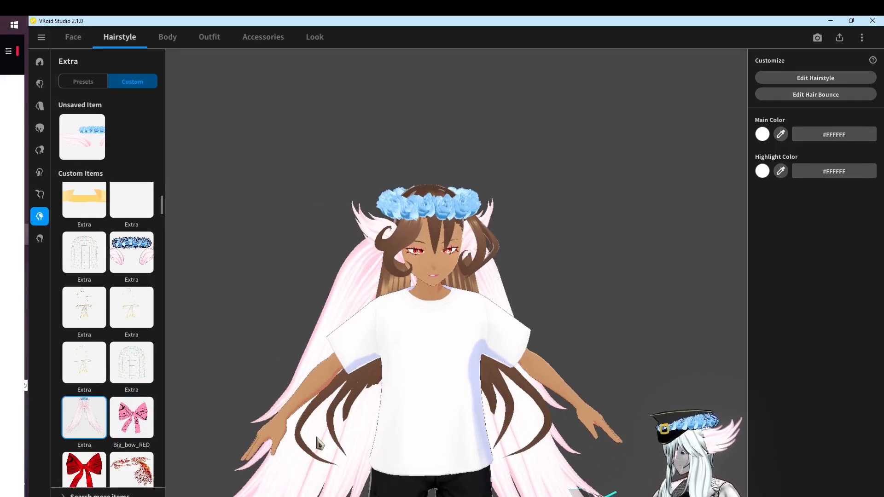
scroll(318, 443, down, 2)
scroll(113, 405, down, 2)
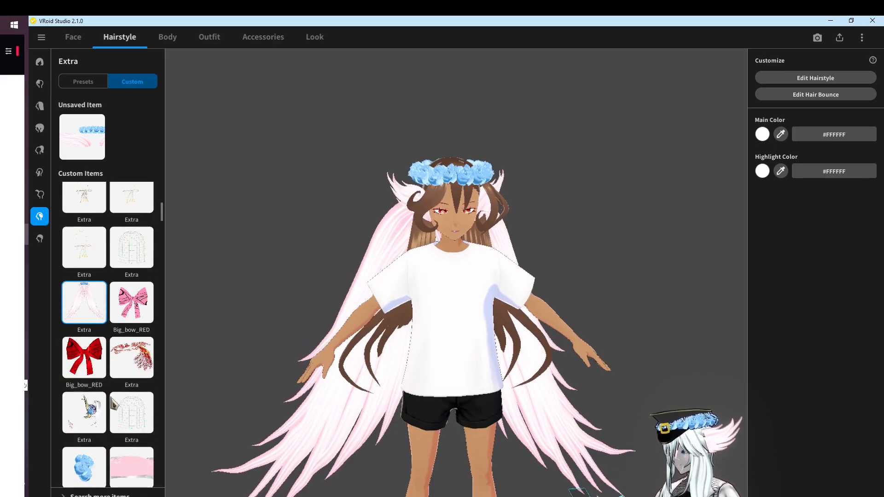
Apply the custom extra item with the red floral headband and gold ribbon, and check it from above
click(131, 368)
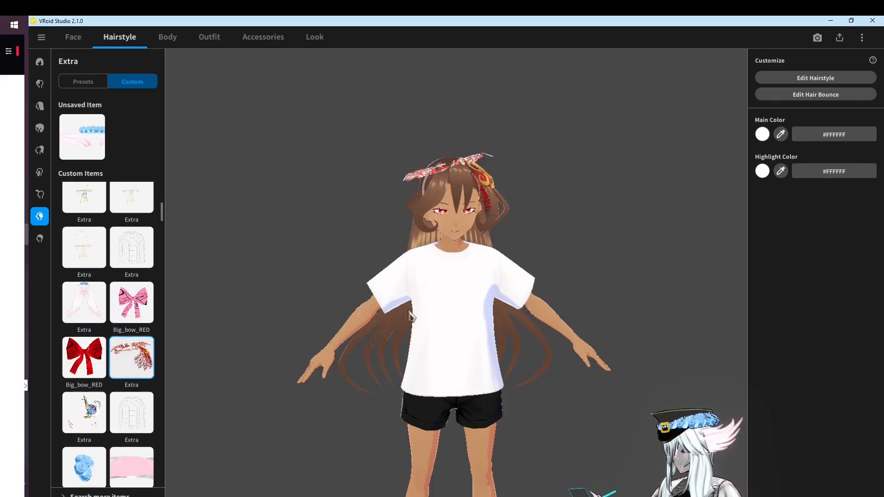
right_drag(499, 330, 482, 374)
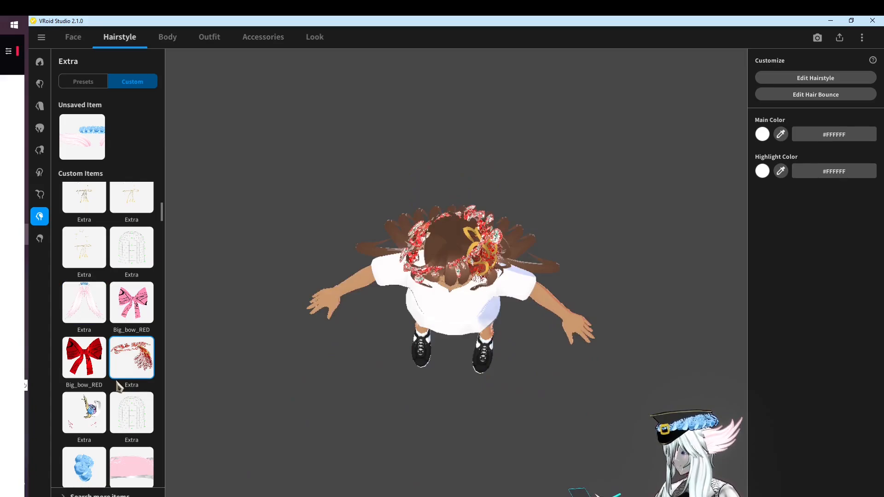
scroll(119, 387, down, 2)
right_drag(443, 306, 523, 223)
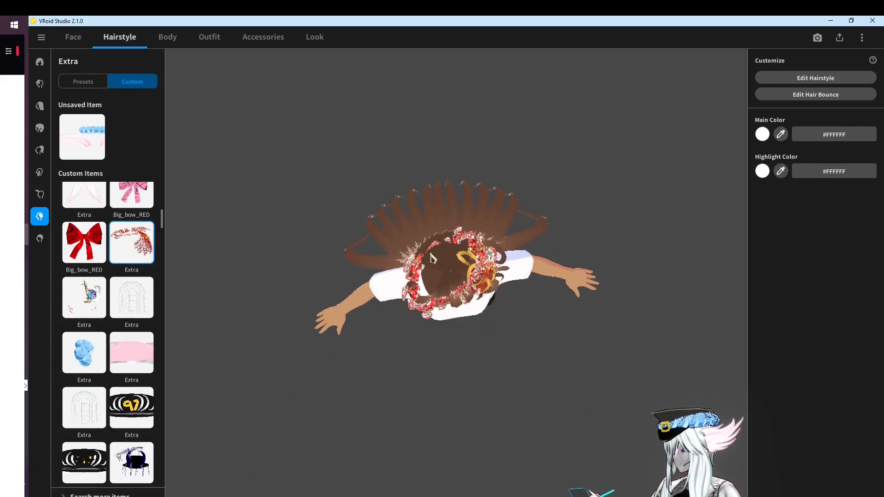
Start editing the hairstyle without saving the temporary item, and show the back hair groups
click(803, 80)
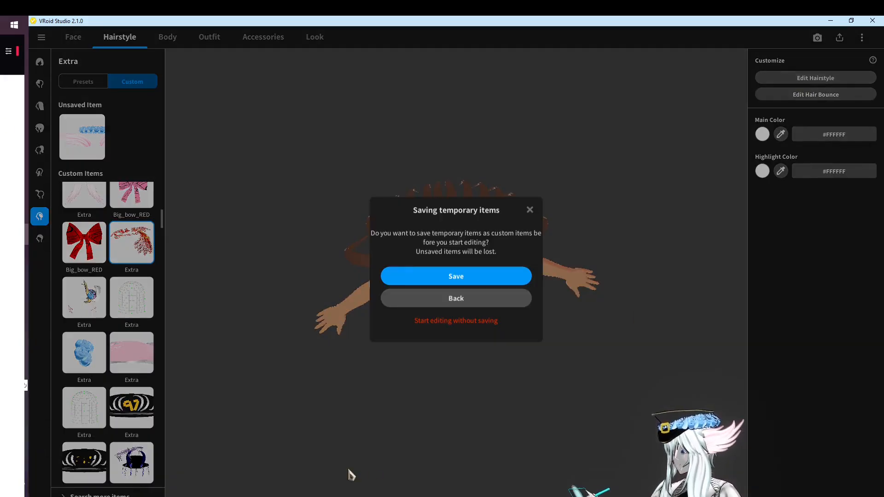
click(454, 323)
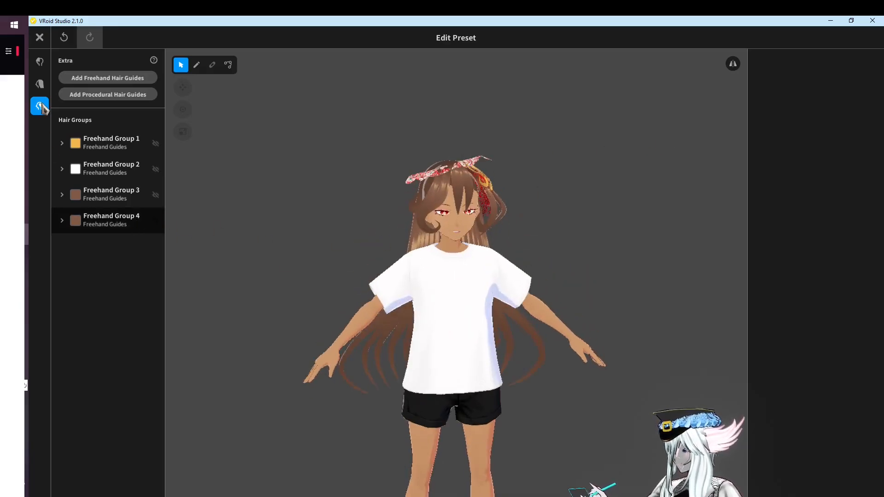
click(41, 88)
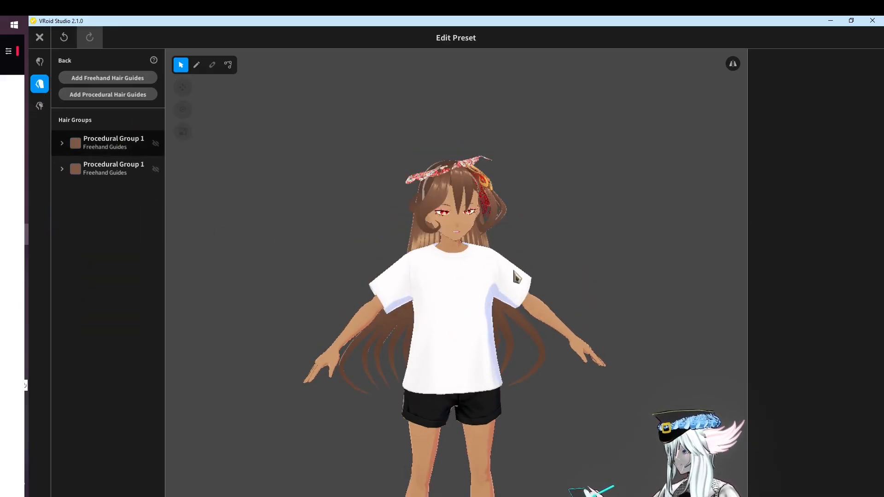
Select the first Procedural Group 1 of the back hair, expand its material and delete all unused materials
click(479, 251)
right_drag(479, 251, 444, 244)
click(765, 119)
scroll(866, 392, down, 5)
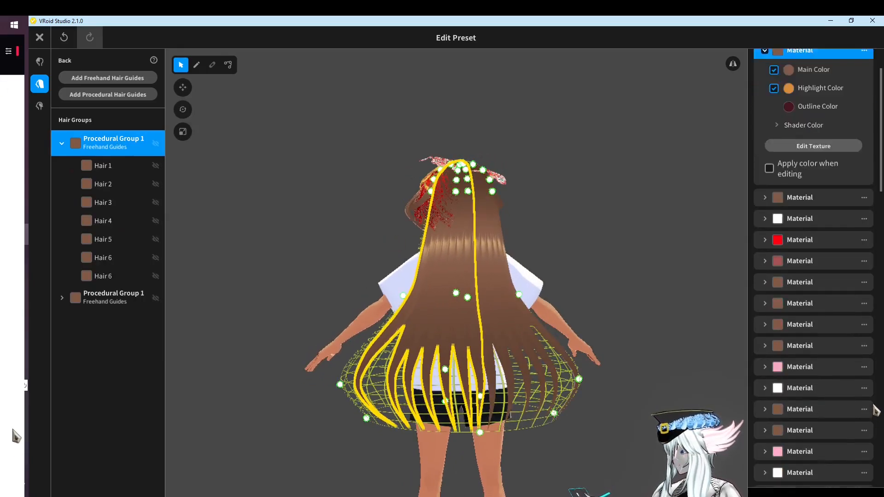
scroll(865, 391, down, 5)
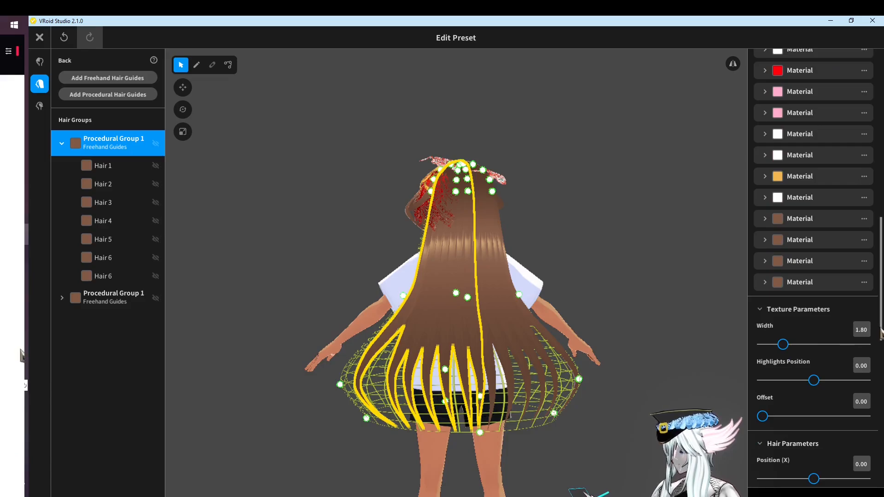
scroll(813, 277, up, 10)
scroll(855, 93, up, 3)
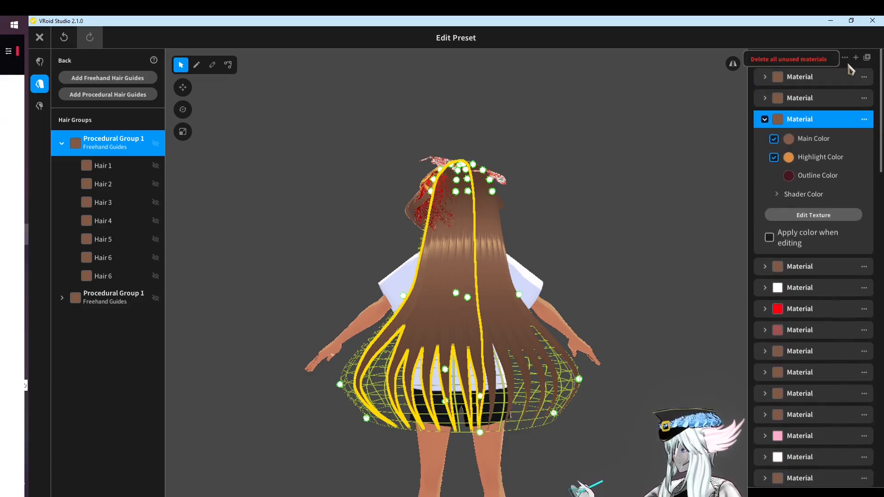
click(815, 59)
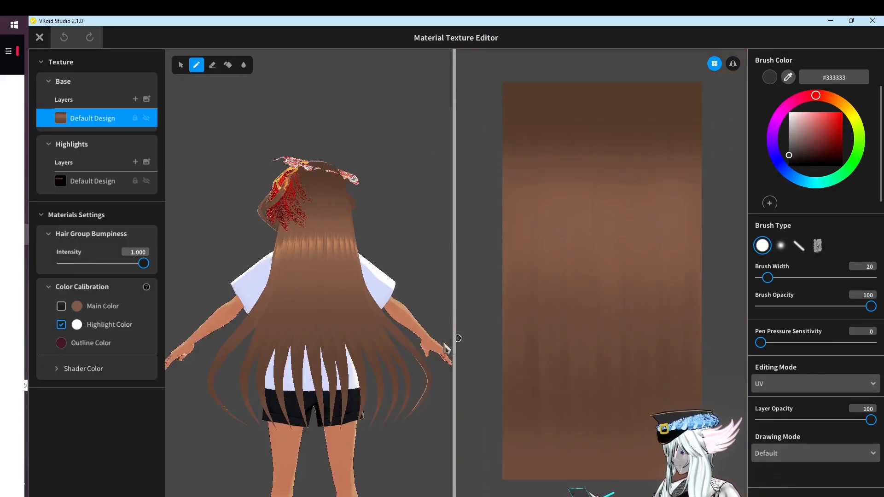
Open the back hair material's texture for editing and add a new layer to the base texture
right_drag(446, 347, 573, 230)
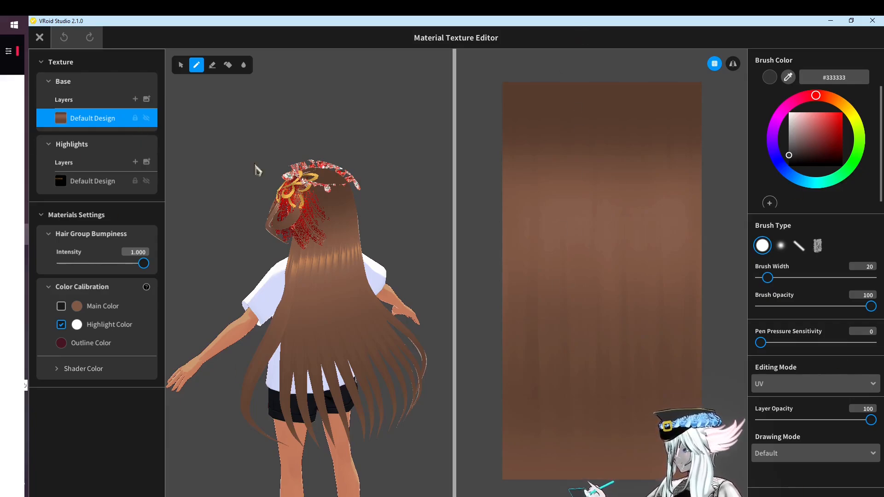
click(135, 100)
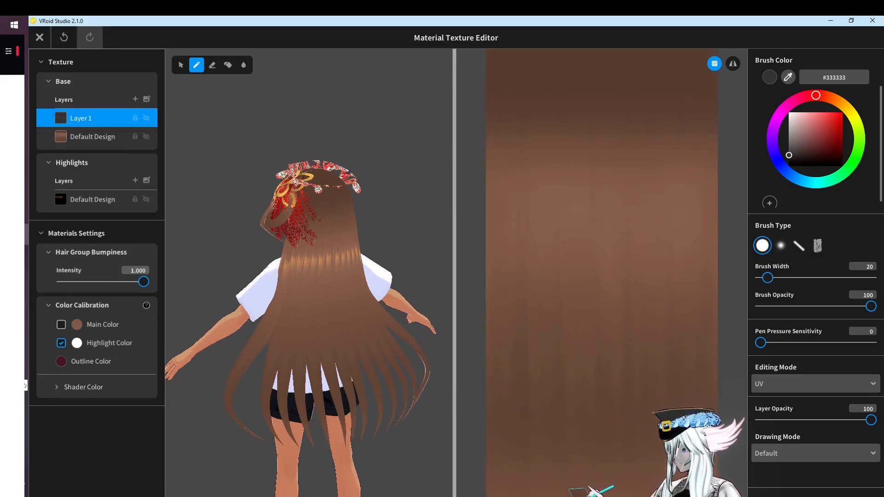
Paint the lower half of the hair texture on Layer 1 with #FF6A6A using the streaky textured brush at width 133
right_drag(359, 260, 373, 260)
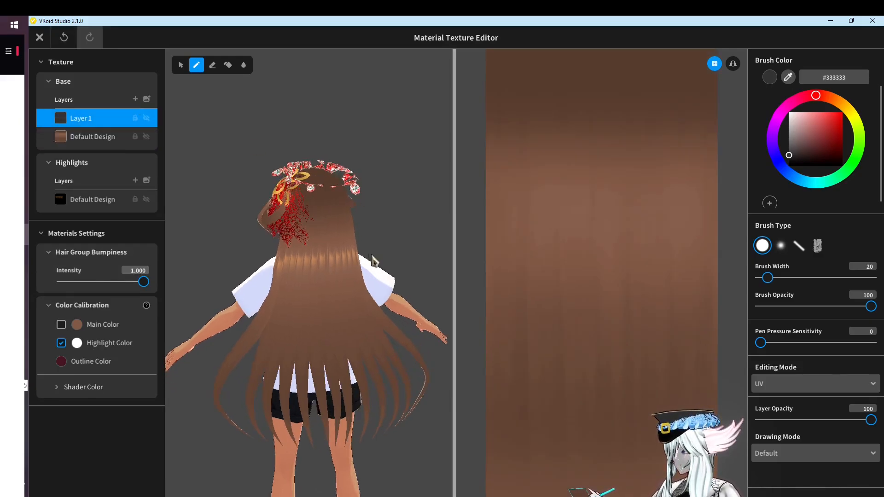
scroll(625, 253, down, 2)
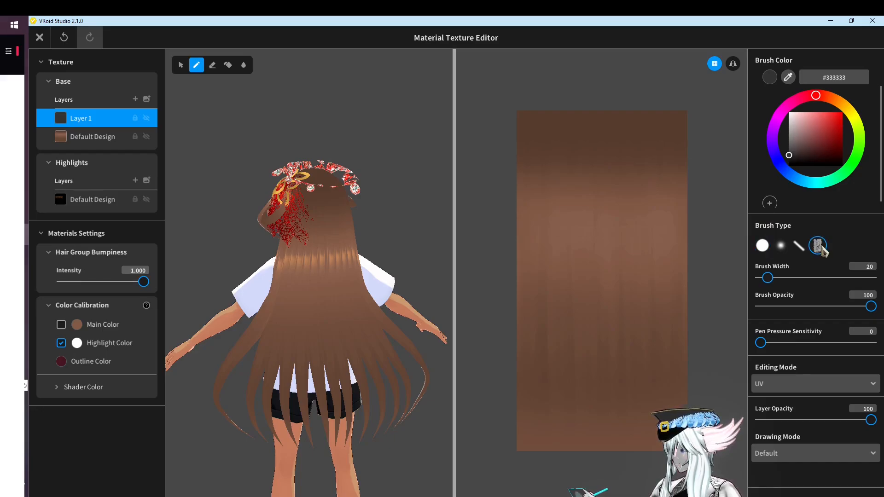
click(820, 112)
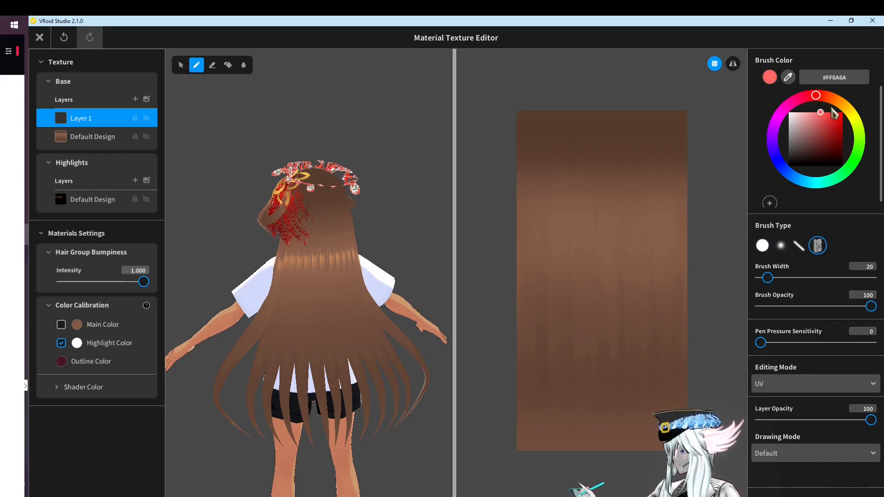
drag(531, 266, 532, 454)
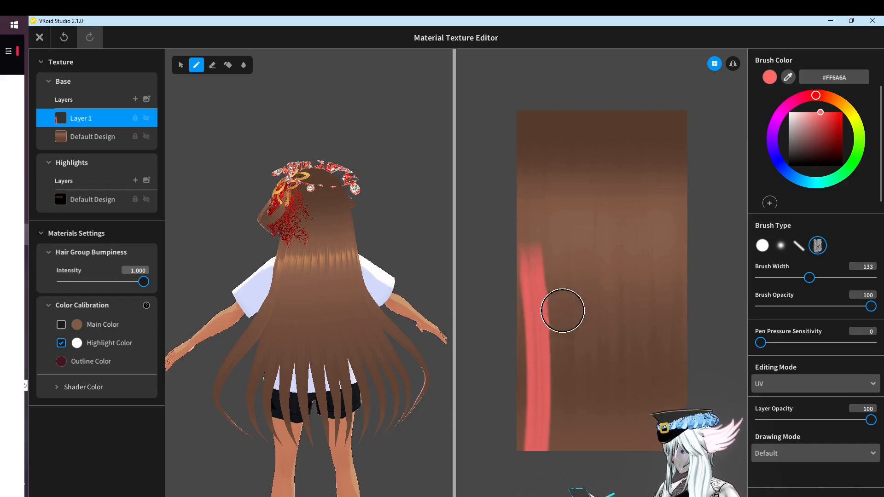
drag(563, 310, 562, 437)
drag(531, 308, 530, 433)
drag(576, 272, 587, 438)
drag(603, 267, 599, 451)
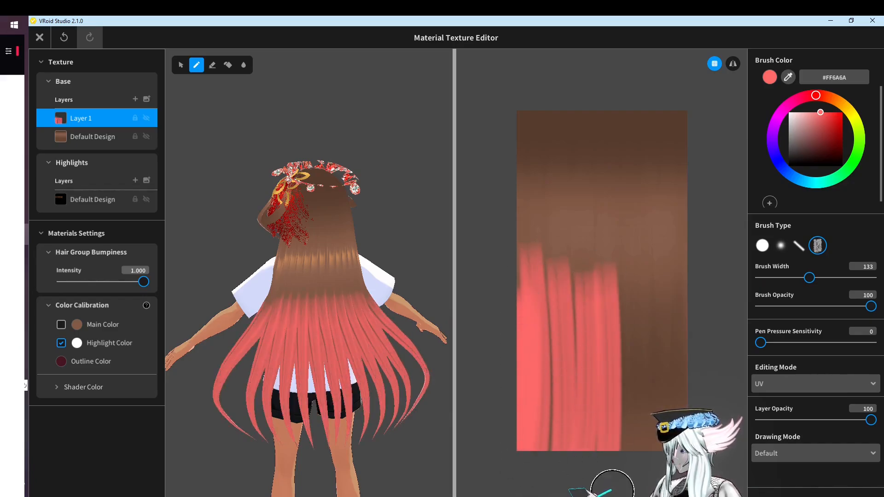
drag(624, 308, 624, 419)
drag(650, 290, 658, 414)
drag(665, 184, 641, 415)
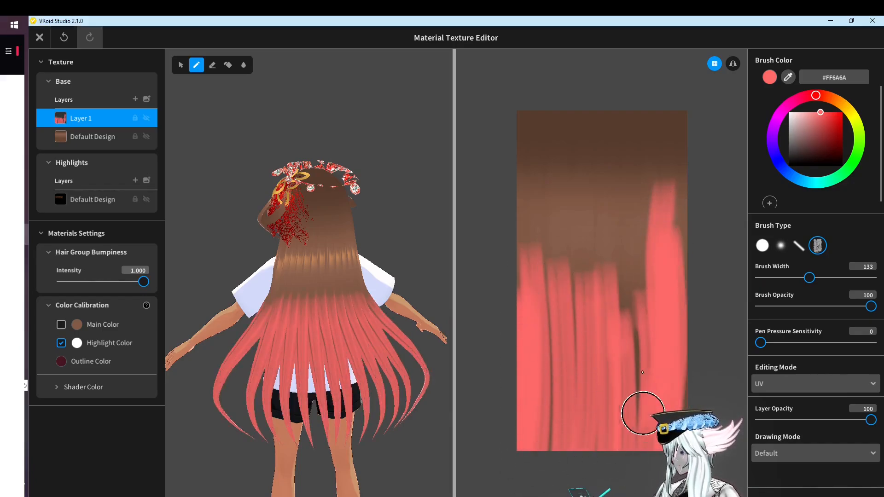
drag(618, 271, 619, 396)
drag(613, 212, 577, 408)
drag(560, 258, 548, 414)
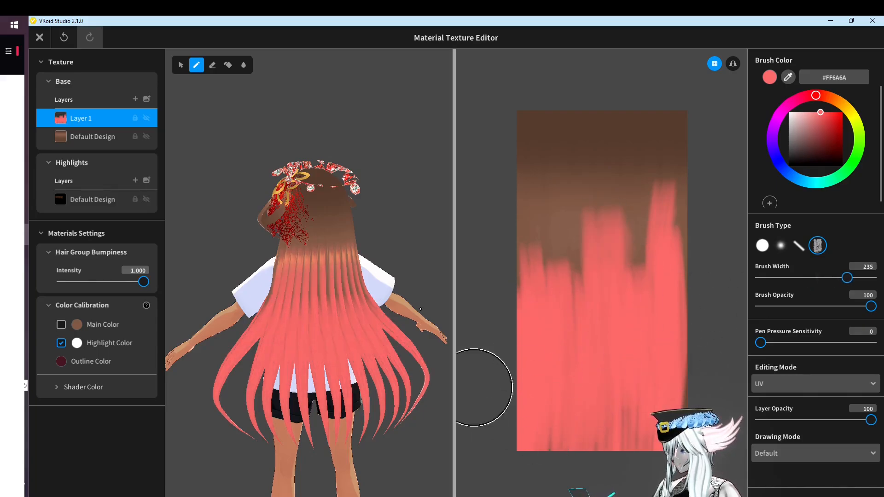
Erase the upper edge of the coral paint with a 235-wide textured eraser to fade it into the base
click(213, 65)
drag(509, 267, 518, 355)
mouse_move(560, 299)
mouse_down()
mouse_move(580, 187)
mouse_move(611, 233)
mouse_move(637, 205)
mouse_move(657, 144)
mouse_move(659, 256)
mouse_move(632, 375)
mouse_up()
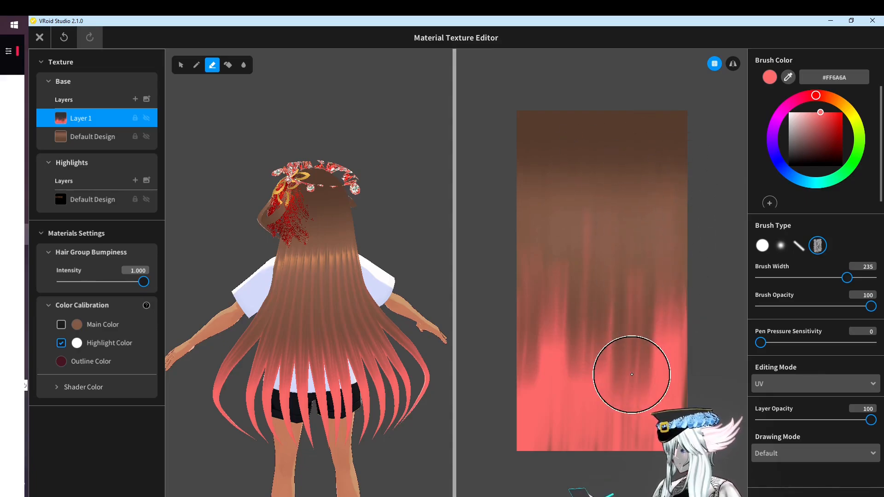
Add another base layer, and paint over the Default Design layer with pale pink #FFE8E8
click(128, 132)
click(135, 99)
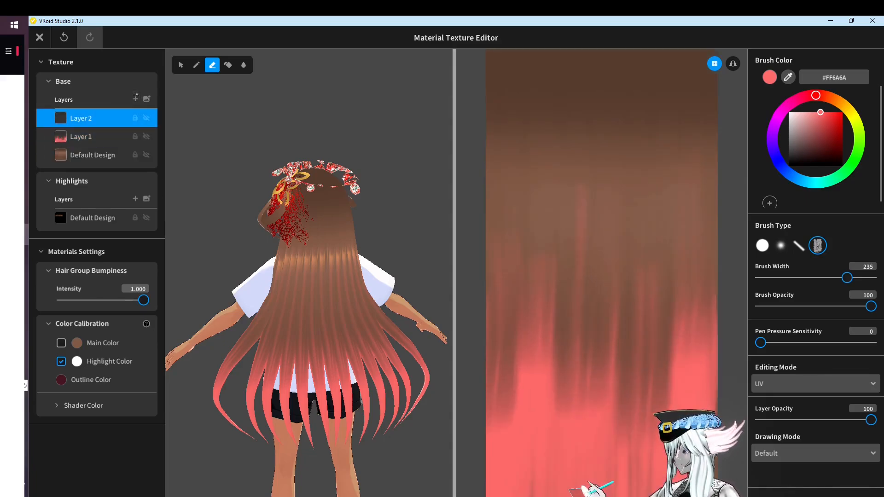
click(115, 148)
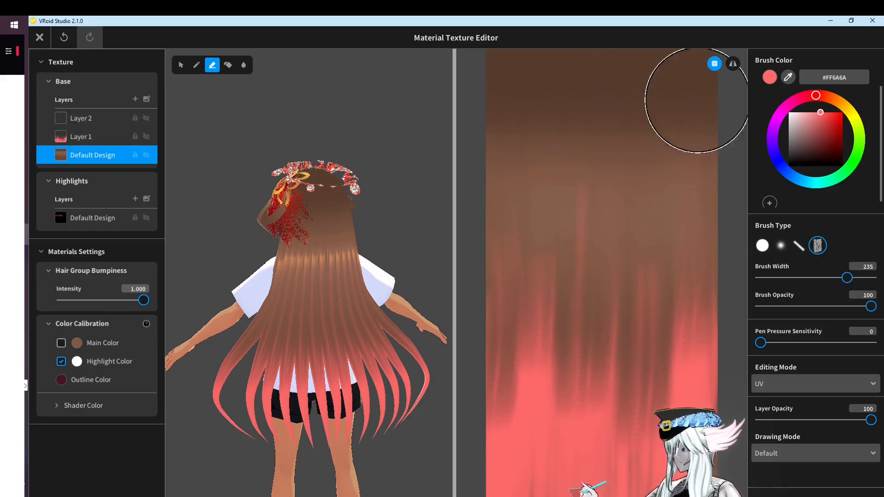
click(800, 115)
mouse_move(514, 88)
mouse_down()
mouse_move(513, 450)
mouse_move(509, 134)
mouse_up()
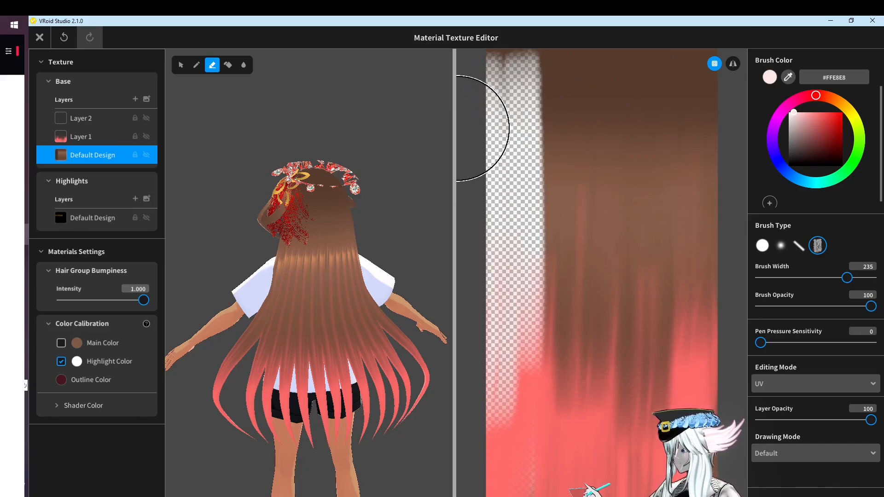
key(ctrl+z)
mouse_move(514, 107)
mouse_down()
mouse_move(505, 79)
mouse_move(512, 395)
mouse_move(543, 474)
mouse_move(645, 74)
mouse_move(697, 286)
mouse_move(517, 220)
mouse_up()
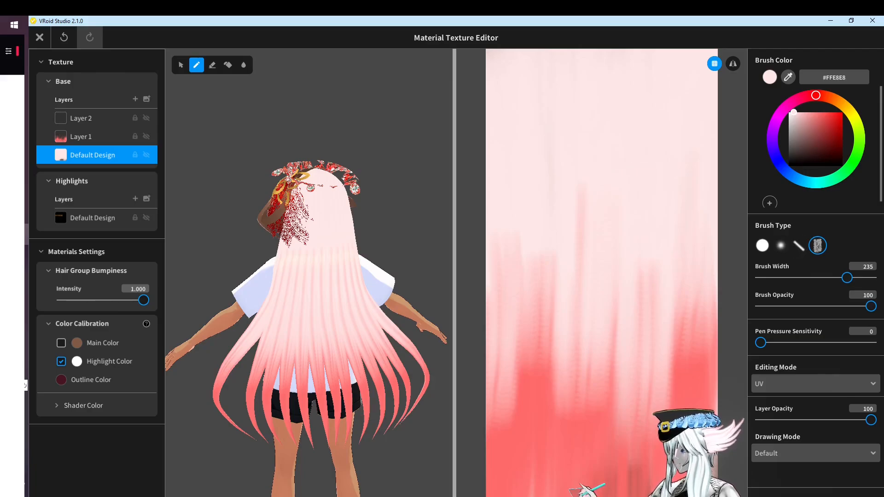
Add Layer 3 and paint vertical #9A7C7C streaks across the upper and middle hair texture with a 162-wide brush
drag(799, 131, 799, 134)
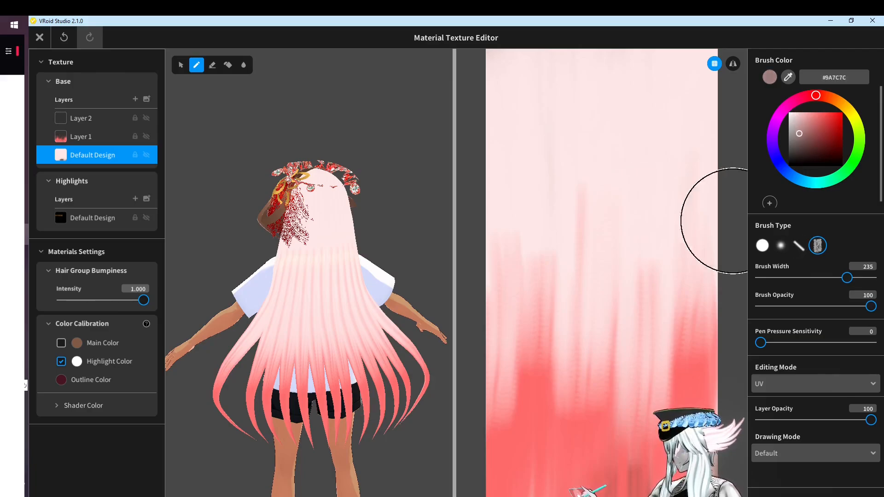
click(134, 99)
click(783, 279)
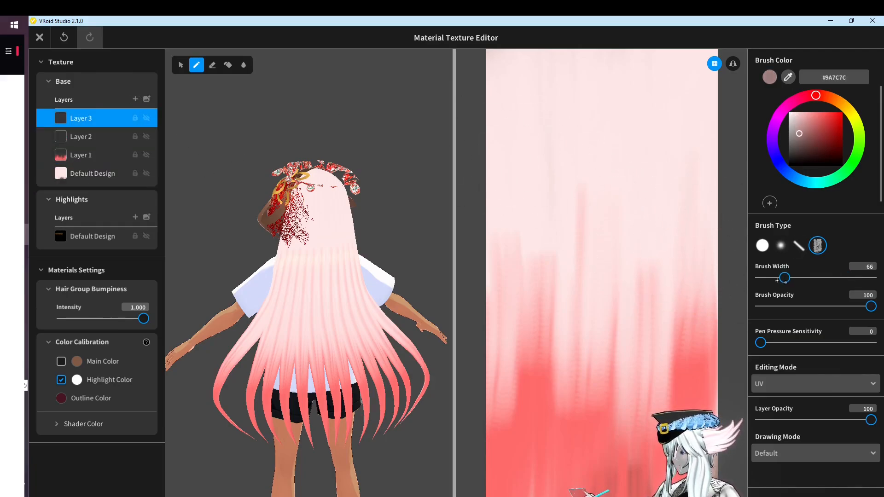
drag(793, 279, 821, 278)
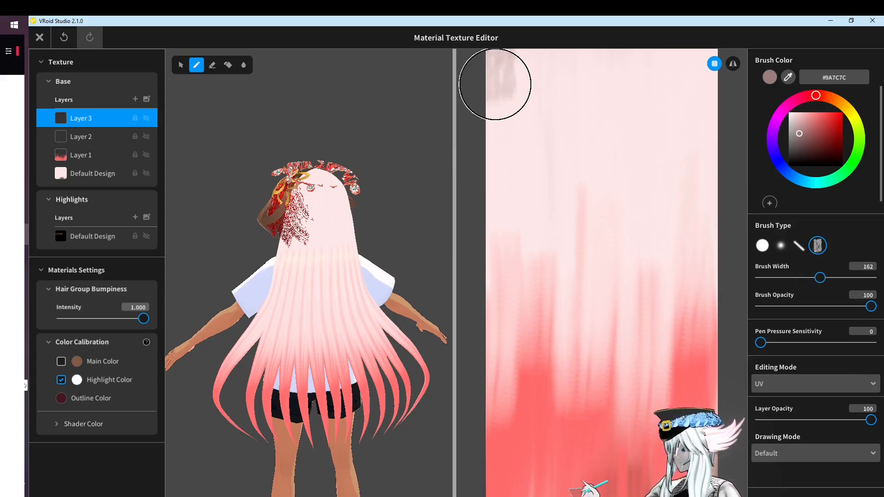
drag(502, 55, 500, 184)
drag(529, 53, 534, 165)
drag(539, 90, 540, 159)
drag(585, 175, 585, 320)
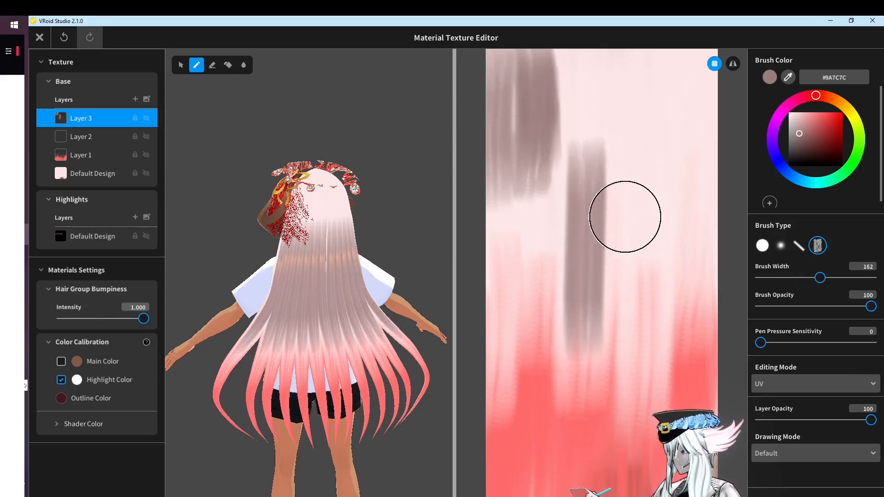
drag(656, 182, 662, 287)
drag(687, 78, 683, 338)
drag(624, 221, 623, 359)
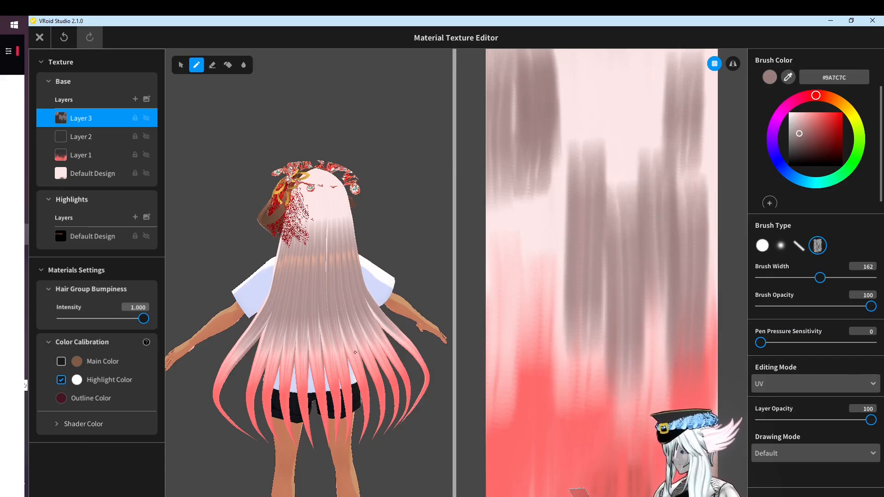
Blur and partly erase the greyish streaks on Layer 3 to soften them into the pink hair
click(243, 65)
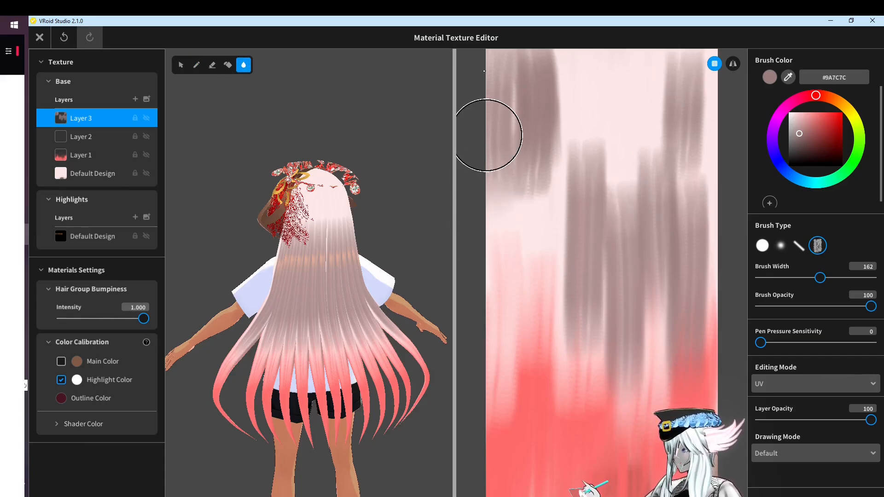
click(213, 65)
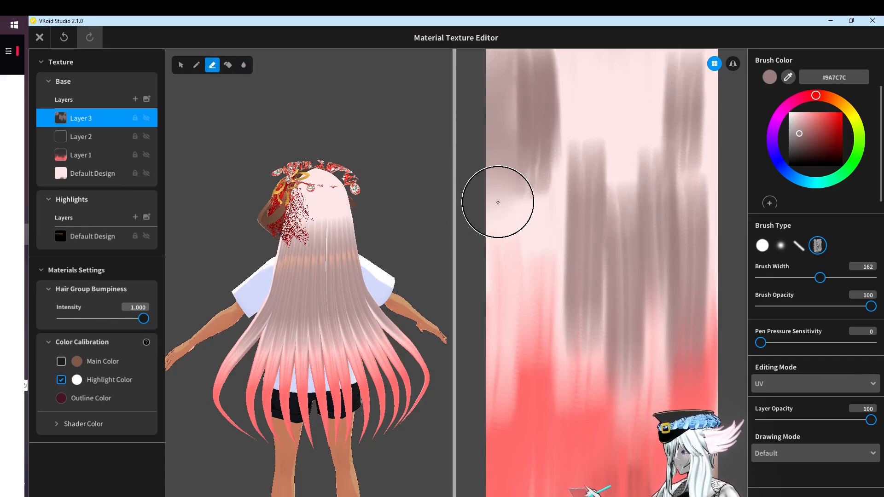
mouse_move(500, 199)
mouse_down()
mouse_move(502, 162)
mouse_move(543, 158)
mouse_move(543, 134)
mouse_move(559, 257)
mouse_move(579, 257)
mouse_move(592, 408)
mouse_move(620, 447)
mouse_move(634, 347)
mouse_move(633, 182)
mouse_move(659, 183)
mouse_move(678, 251)
mouse_move(673, 375)
mouse_move(687, 284)
mouse_up()
mouse_move(249, 337)
right_down()
mouse_move(267, 350)
mouse_move(392, 359)
mouse_move(234, 368)
right_up()
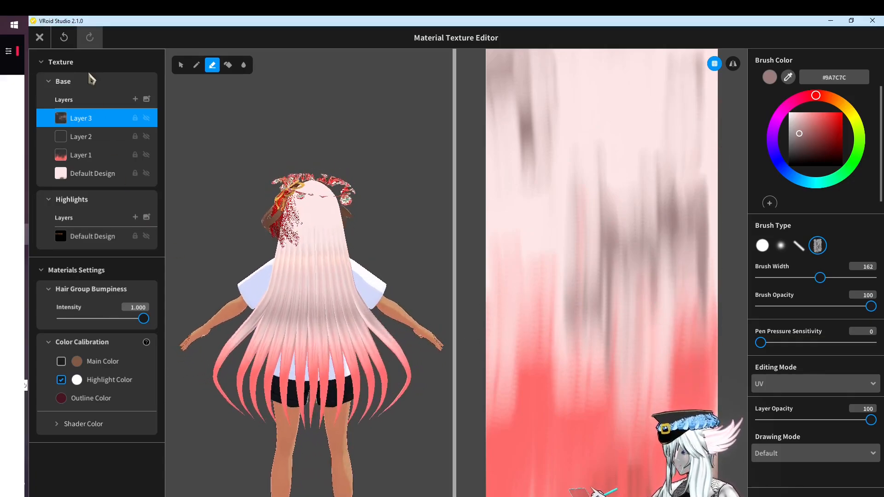
Add Layer 4, hide Layers 1 to 3, keep Default Design shown, and make Layer 4 active
click(136, 100)
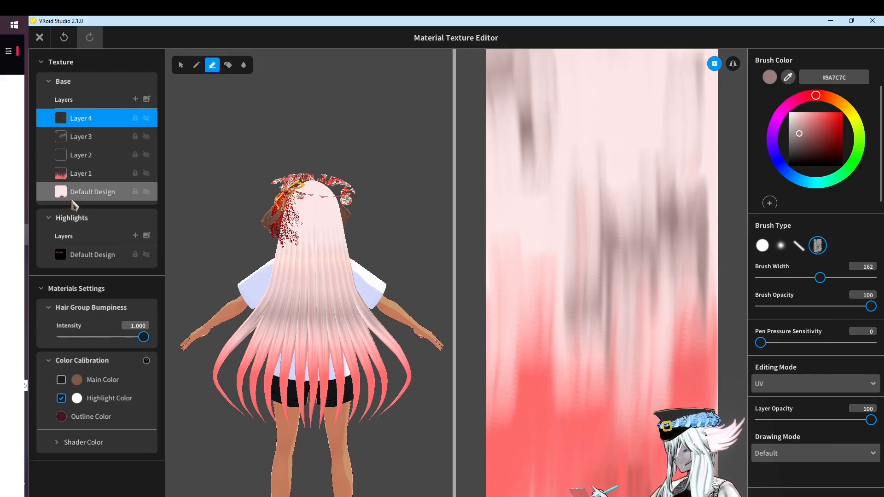
right_drag(256, 203, 297, 195)
right_click(124, 191)
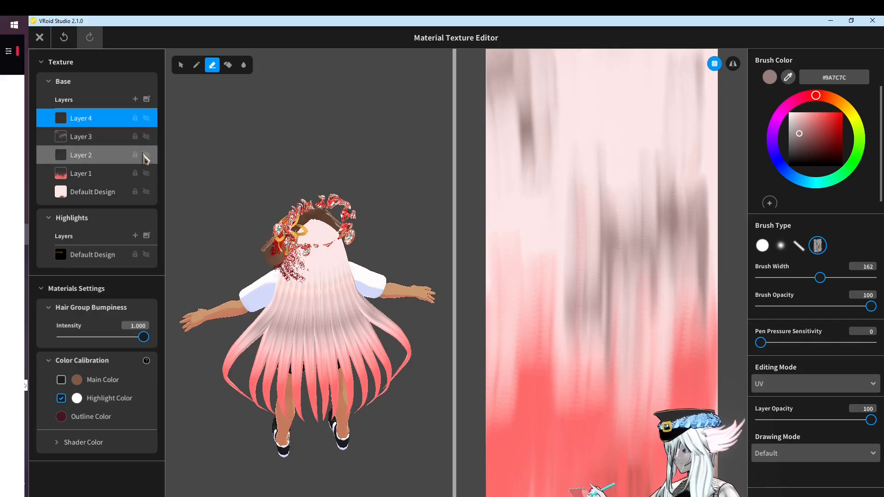
click(146, 136)
click(147, 155)
click(146, 173)
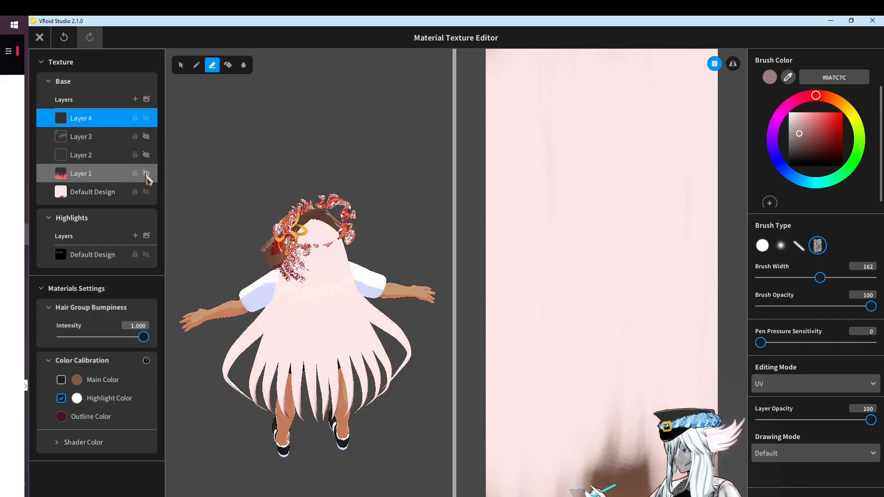
click(147, 192)
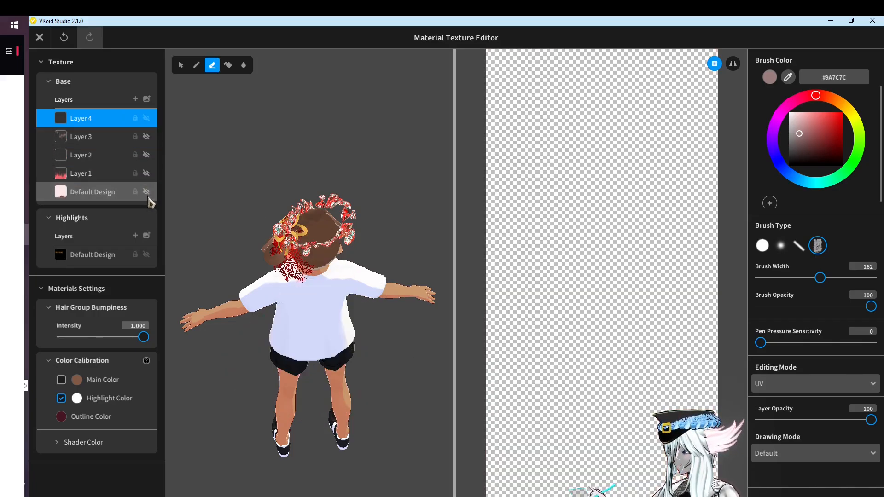
right_click(151, 196)
click(151, 196)
click(147, 191)
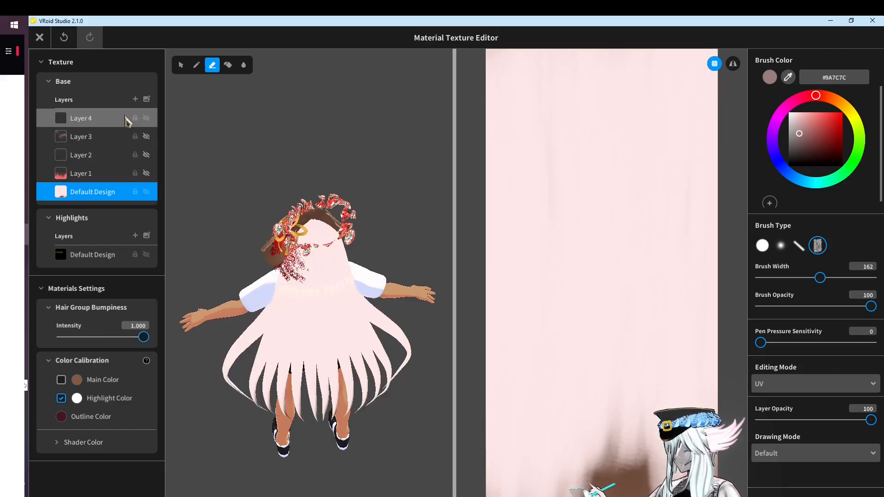
click(129, 118)
Paint a vertical column of three elongated diamond outlines in #FF9797 at brush width 28 on Layer 4, and close the texture editor
scroll(214, 282, up, 5)
right_drag(279, 351, 273, 351)
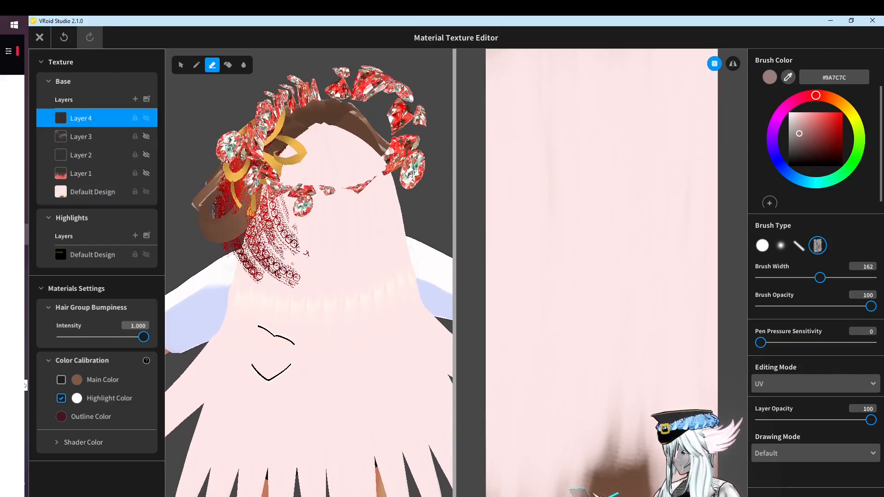
scroll(264, 332, up, 4)
click(198, 66)
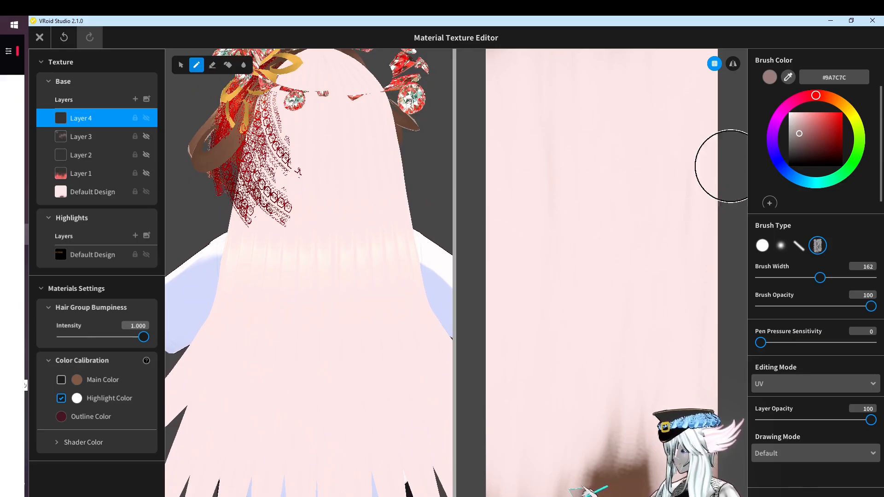
click(810, 113)
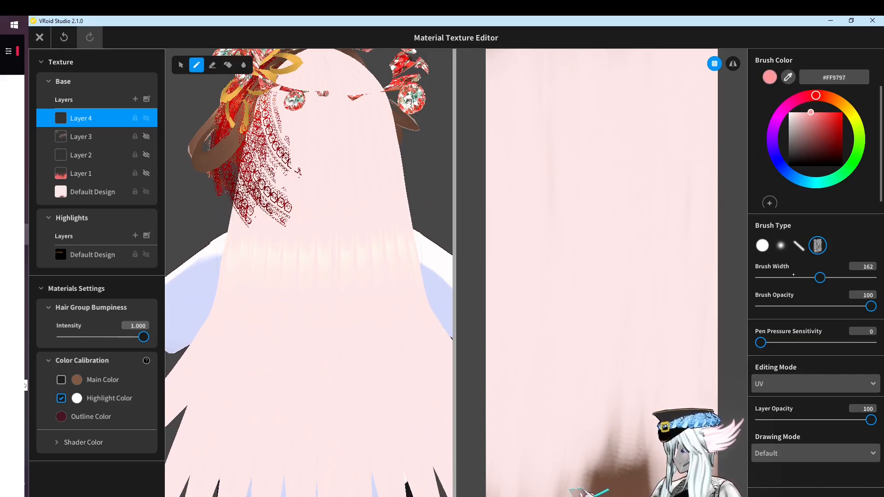
drag(587, 72, 582, 110)
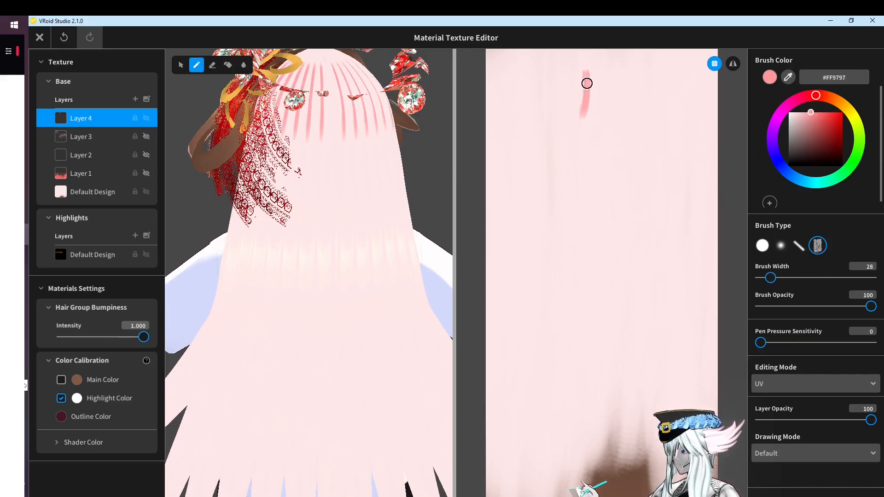
drag(587, 77, 591, 142)
mouse_move(583, 175)
mouse_down()
mouse_move(575, 236)
mouse_move(597, 230)
mouse_move(588, 277)
mouse_up()
drag(600, 224, 575, 375)
mouse_move(588, 299)
mouse_down()
mouse_move(602, 373)
mouse_move(590, 423)
mouse_up()
drag(603, 364, 591, 423)
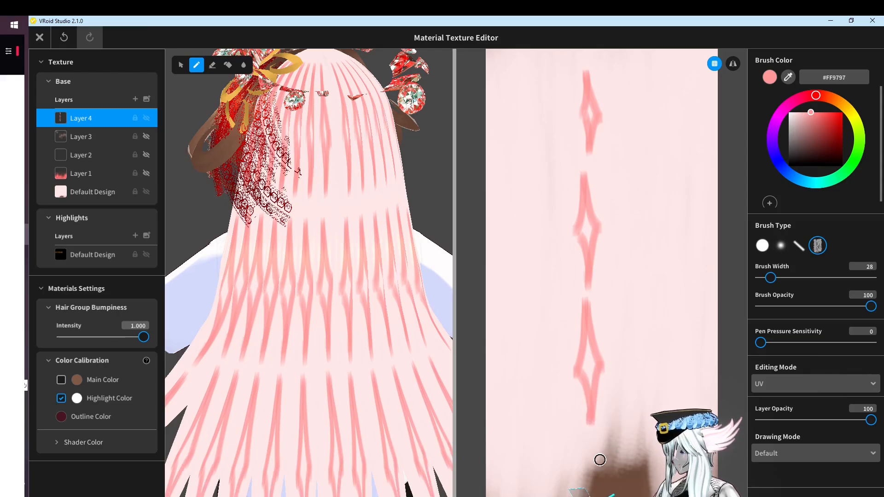
scroll(287, 368, down, 3)
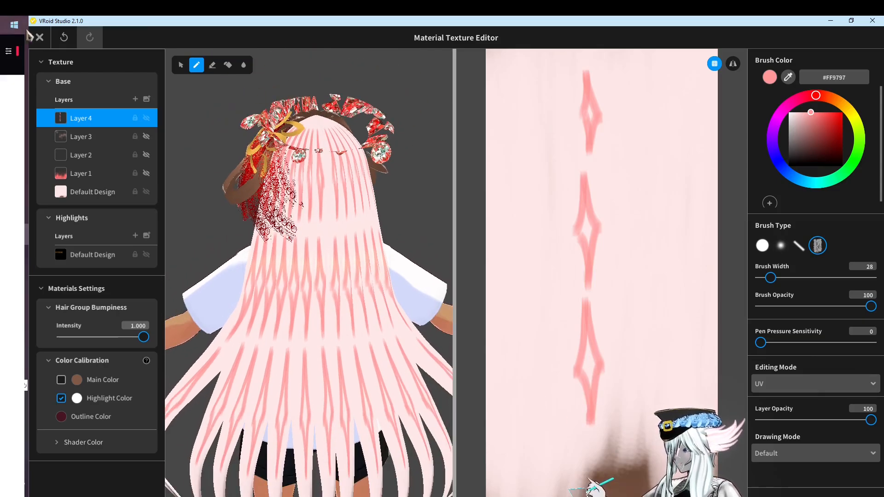
click(39, 37)
Select the second Procedural Group 1 and set its texture width to 1.56 and highlights position to 0.03
click(91, 292)
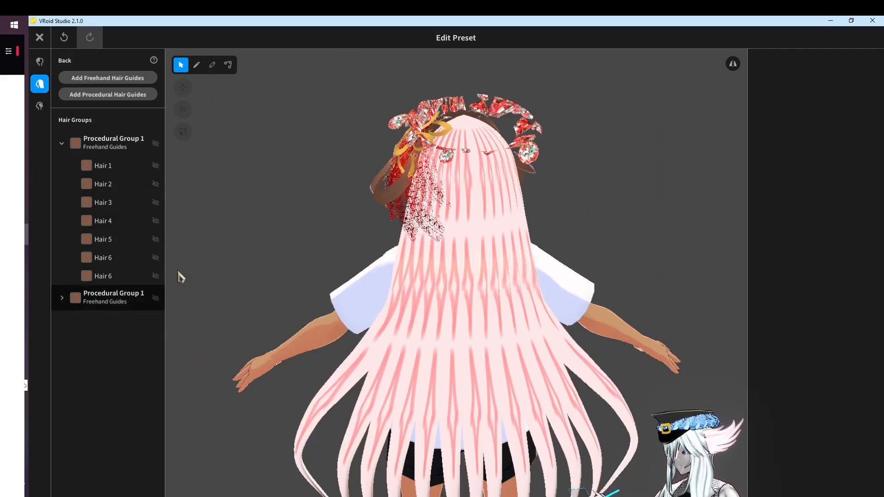
right_drag(574, 300, 727, 327)
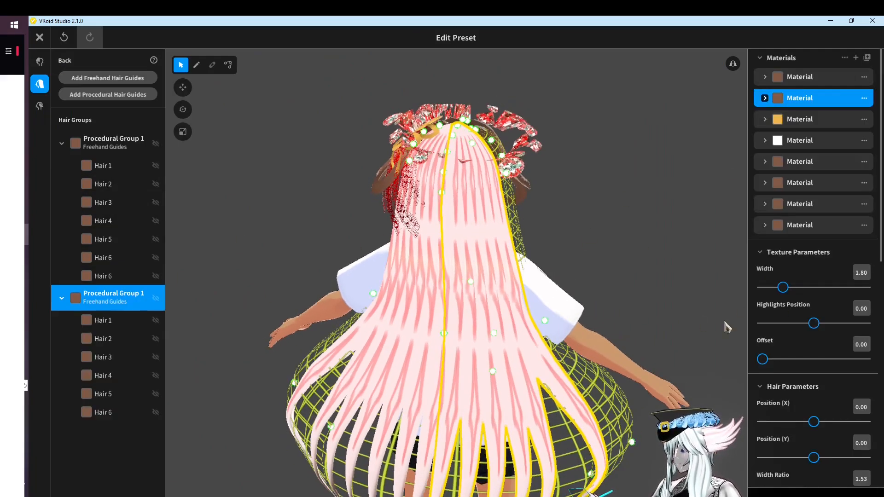
scroll(820, 389, down, 1)
mouse_move(783, 241)
mouse_down()
mouse_move(776, 242)
mouse_move(783, 247)
mouse_up()
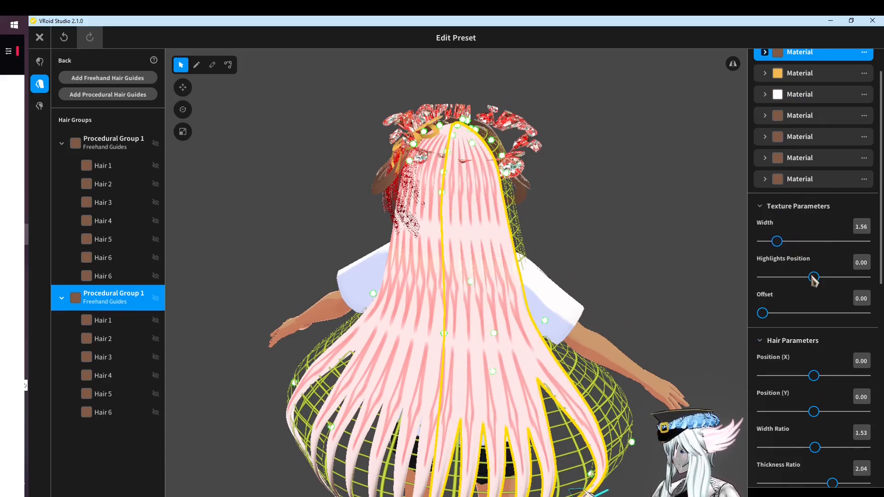
mouse_move(814, 278)
mouse_down()
mouse_move(823, 278)
mouse_move(815, 278)
mouse_up()
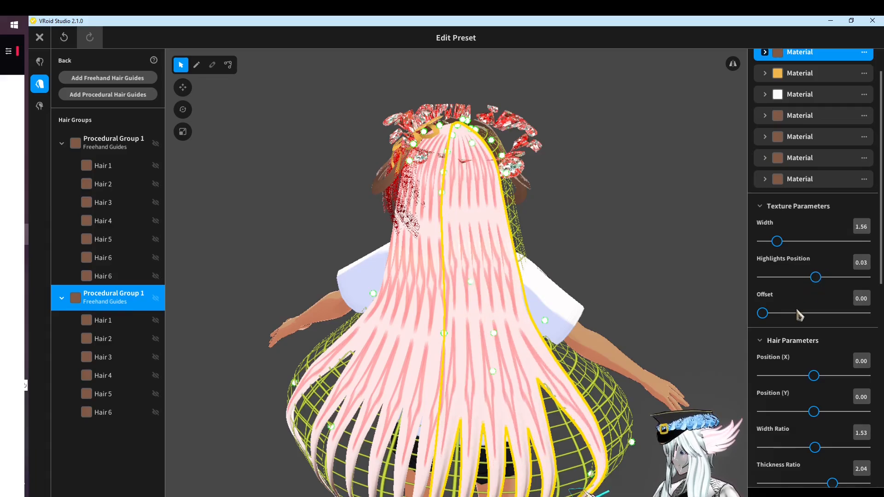
Set the texture offset of the second Procedural Group 1 to 1.00 and deselect the group
drag(800, 315, 866, 314)
right_drag(504, 328, 537, 318)
click(629, 273)
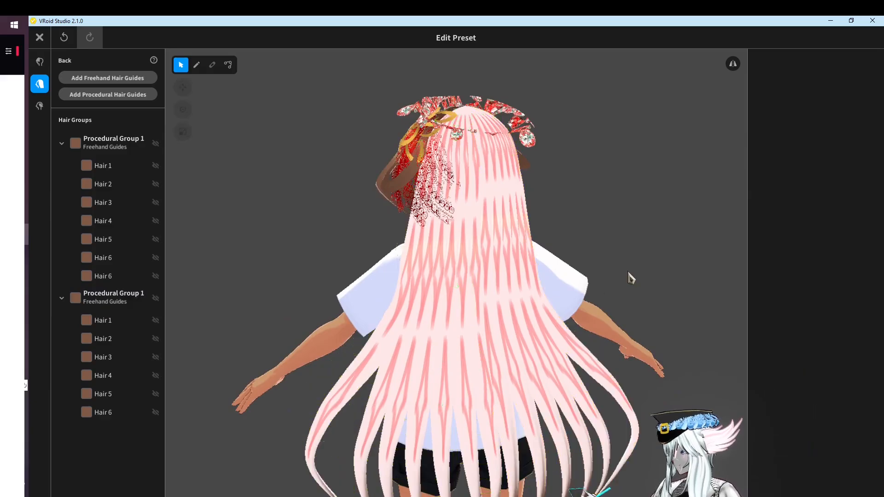
Reselect the second Procedural Group 1 and raise the starting point of its Fluffy hair curve
click(91, 305)
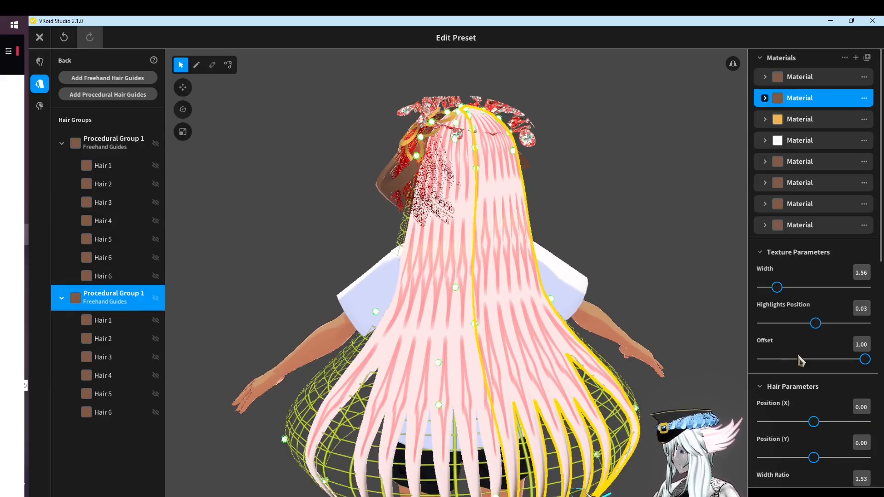
scroll(799, 364, down, 5)
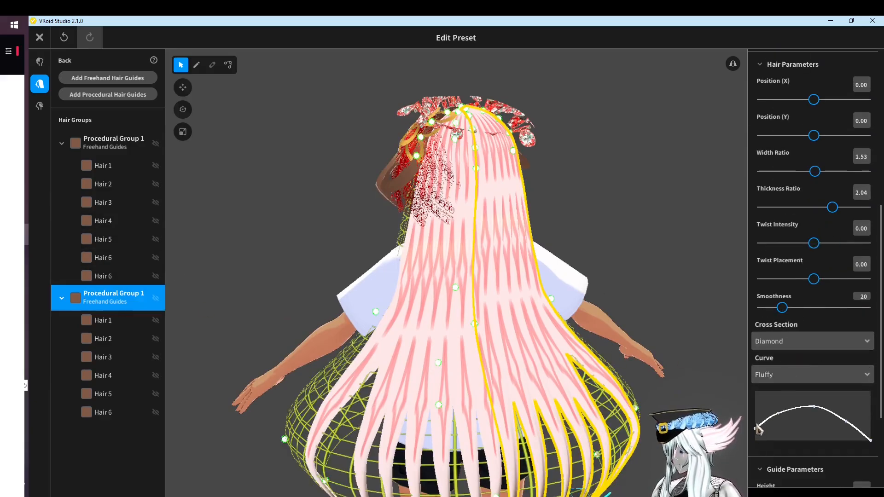
drag(759, 429, 736, 426)
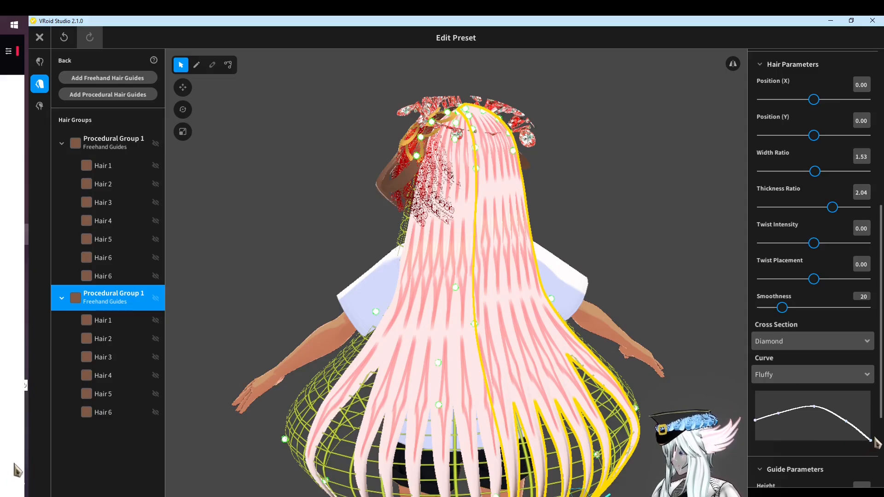
Try raising the end point of the Fluffy curve to thicken the strand tips, and lower it back to the baseline
drag(875, 438, 880, 416)
scroll(601, 444, down, 1)
middle_drag(602, 444, 572, 329)
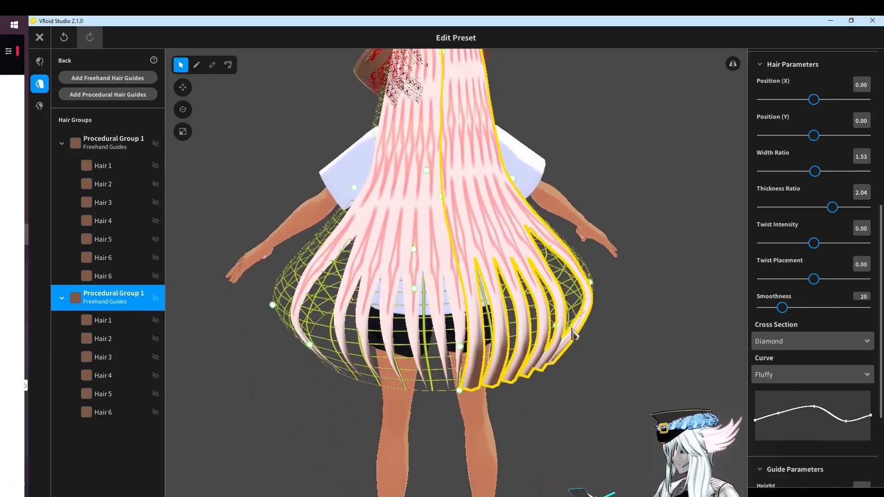
right_drag(572, 329, 545, 341)
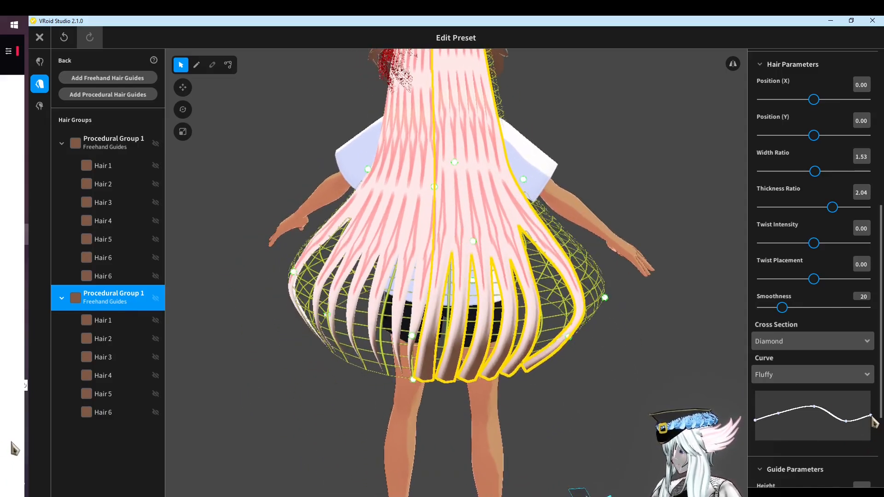
drag(875, 422, 880, 458)
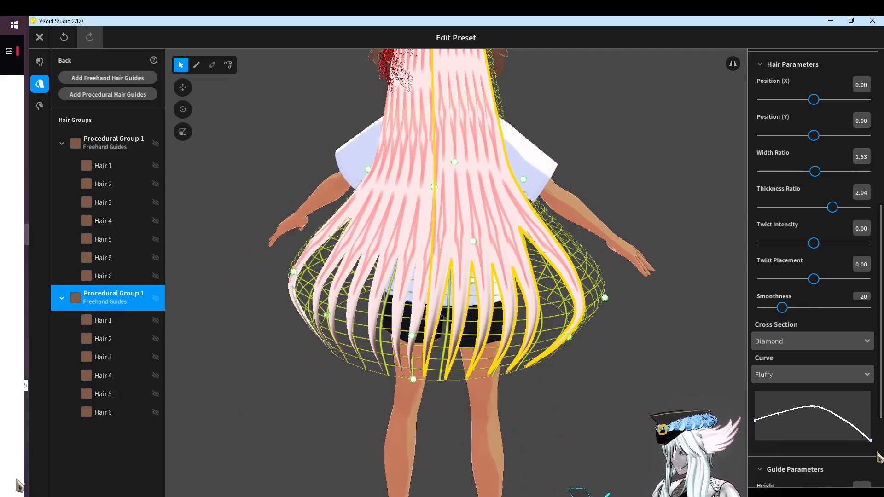
Try the Straight curve preset on the selected group, undo the curve changes, and keep the Diamond cross section
click(798, 381)
click(800, 412)
right_drag(559, 355, 554, 353)
key(ctrl+z)
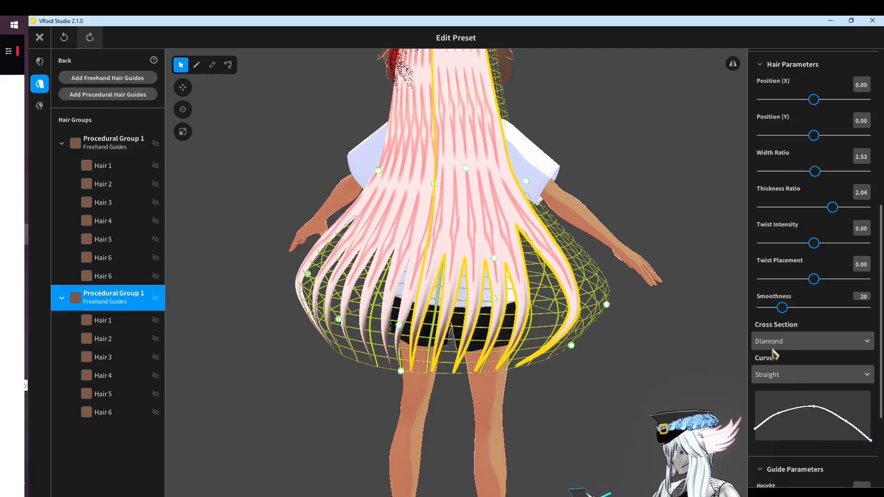
click(786, 342)
click(664, 364)
scroll(518, 365, down, 3)
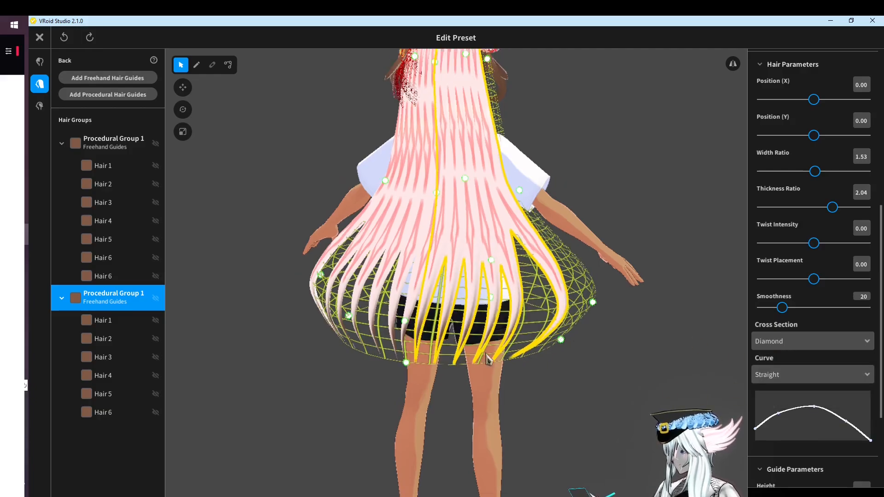
Deselect the hair group and close the hairstyle editor, saving only the Back hair as a new item
click(621, 323)
middle_drag(571, 345, 567, 422)
right_drag(568, 426, 427, 364)
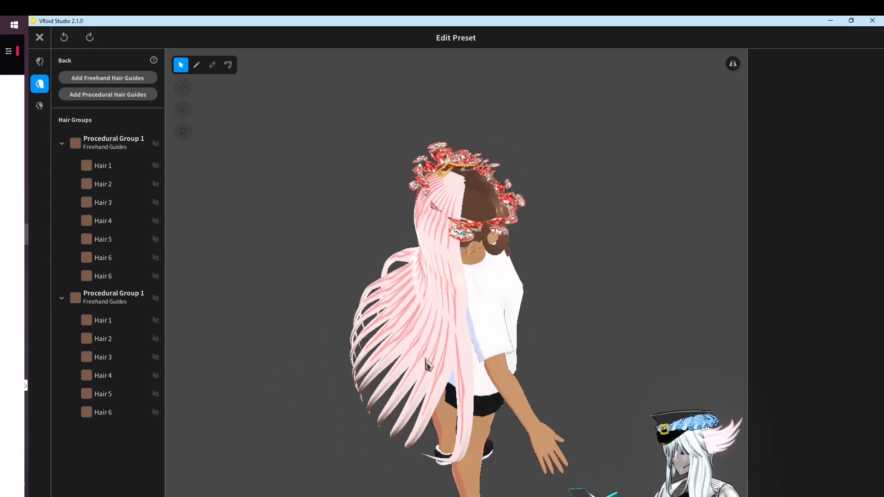
right_drag(475, 292, 456, 291)
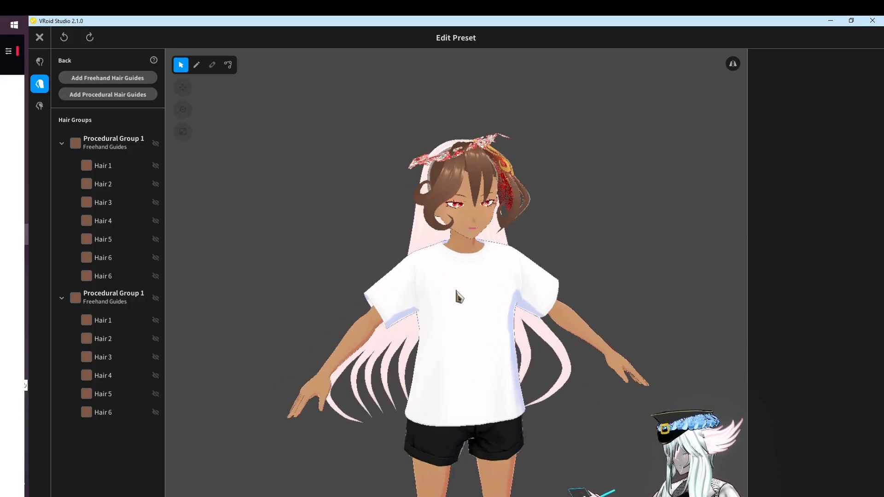
click(40, 38)
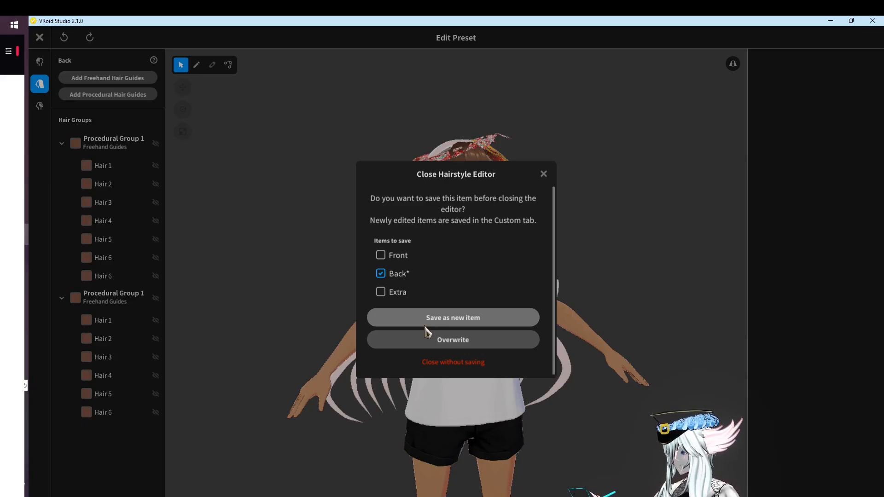
click(427, 329)
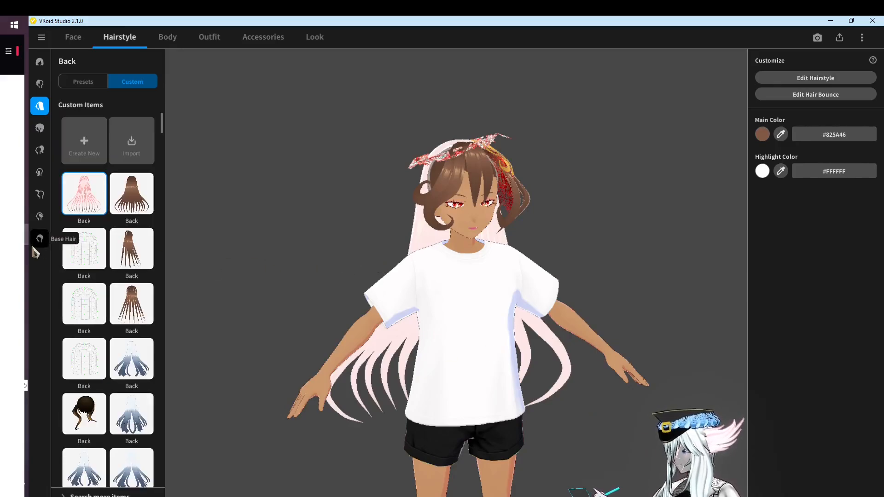
drag(460, 318, 562, 322)
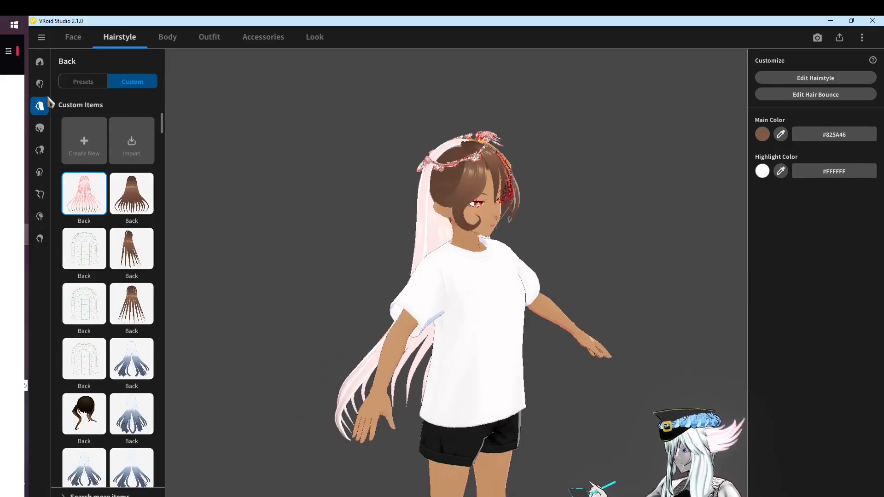
drag(491, 211, 500, 264)
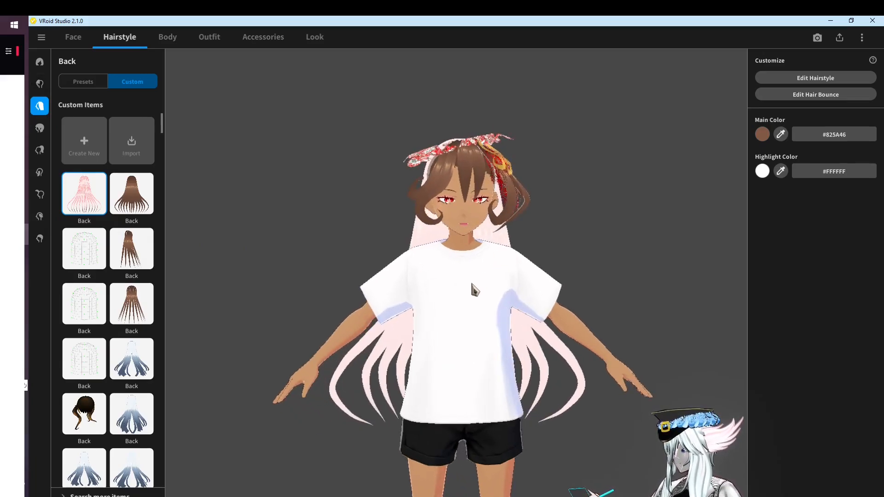